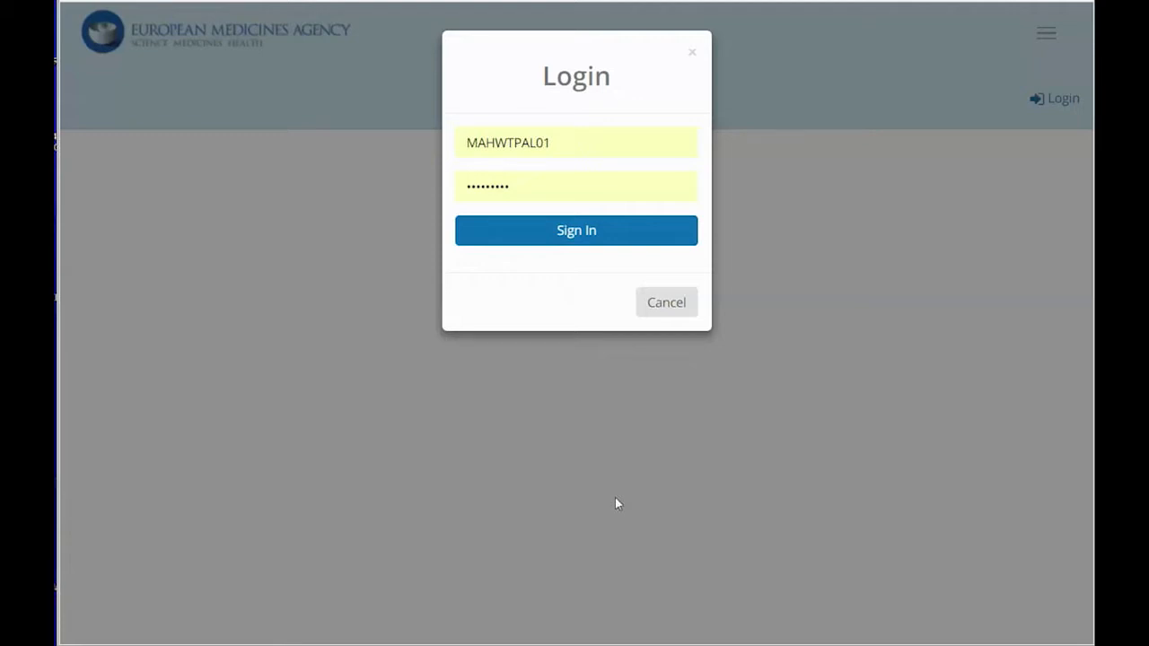
Sign in with the entered account credentials and create a new safety report message for ICSR submission.
left_click(565, 232)
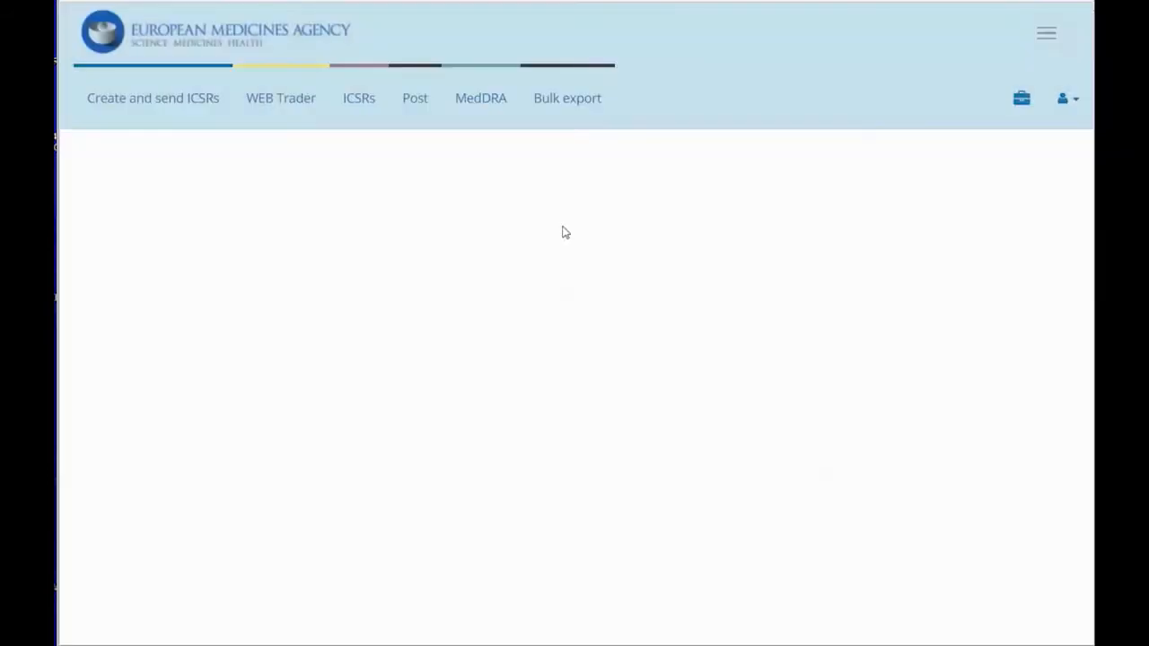
left_click(128, 108)
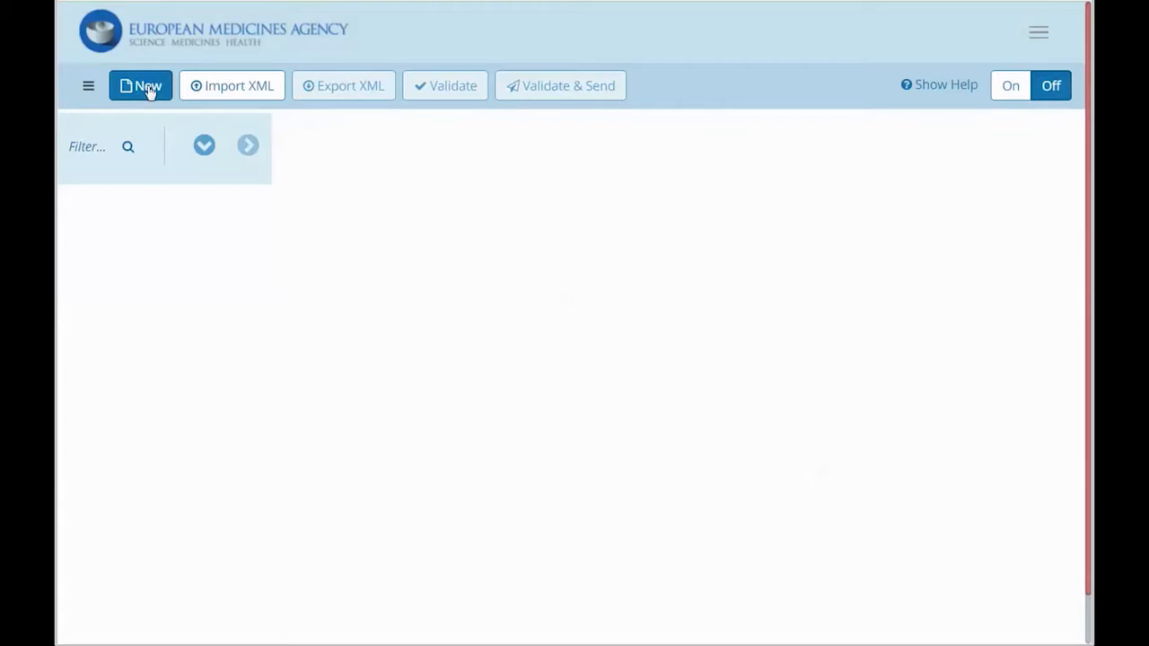
left_click(148, 88)
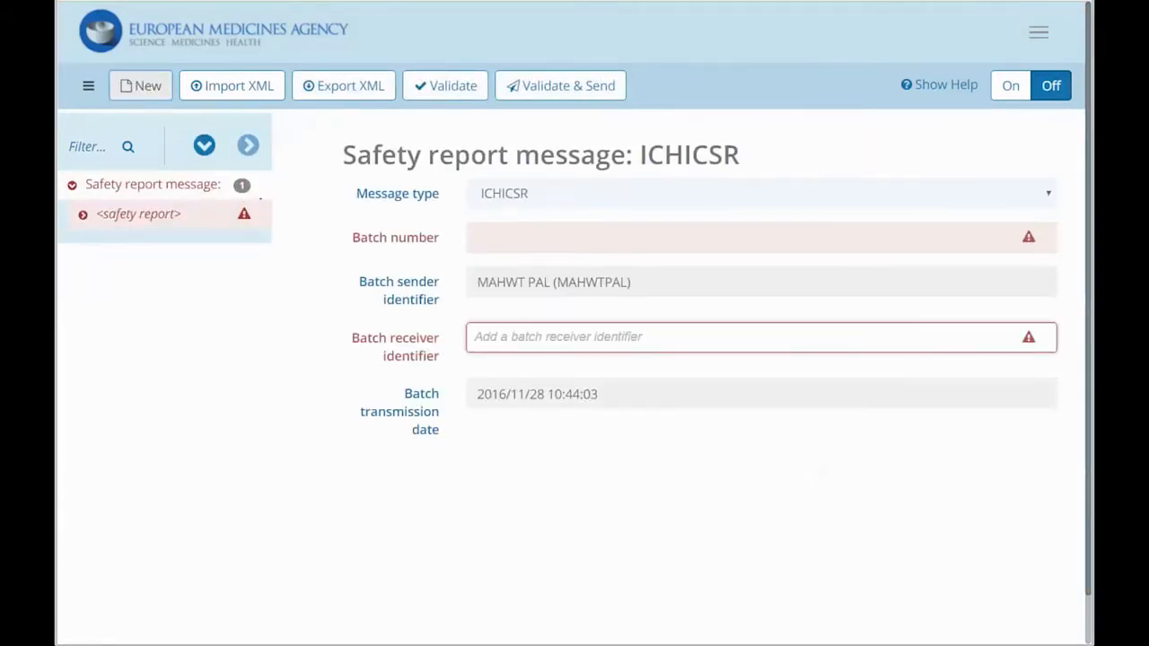
Expand the safety report entry in the message tree to show its subsections.
mouse_move(141, 203)
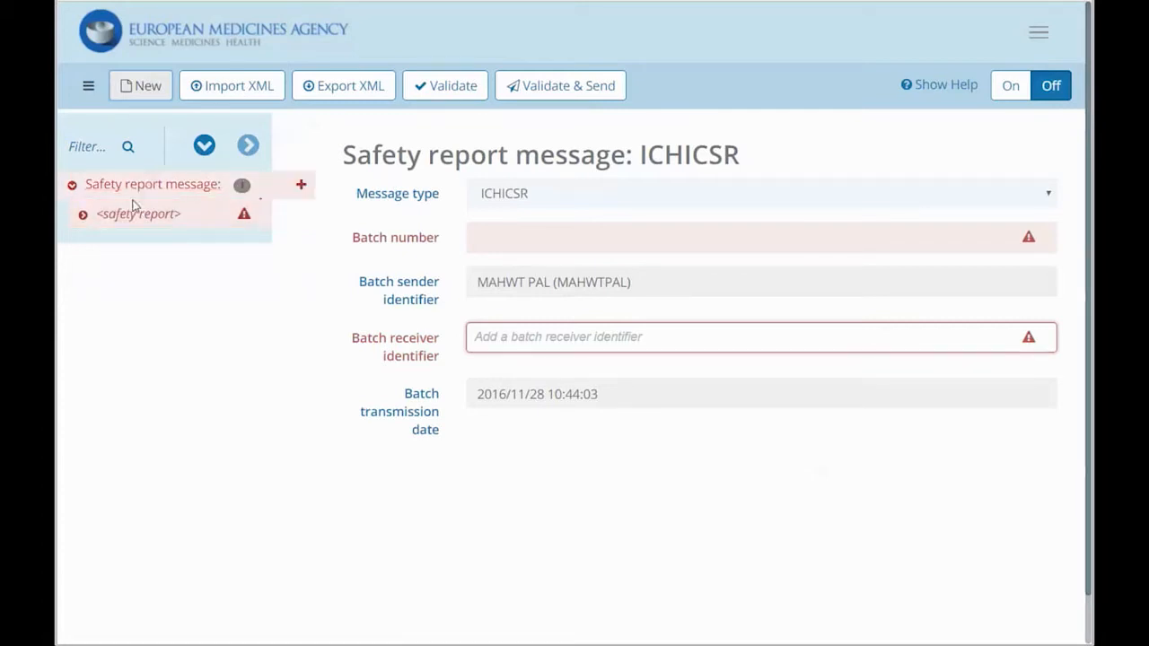
left_click(84, 216)
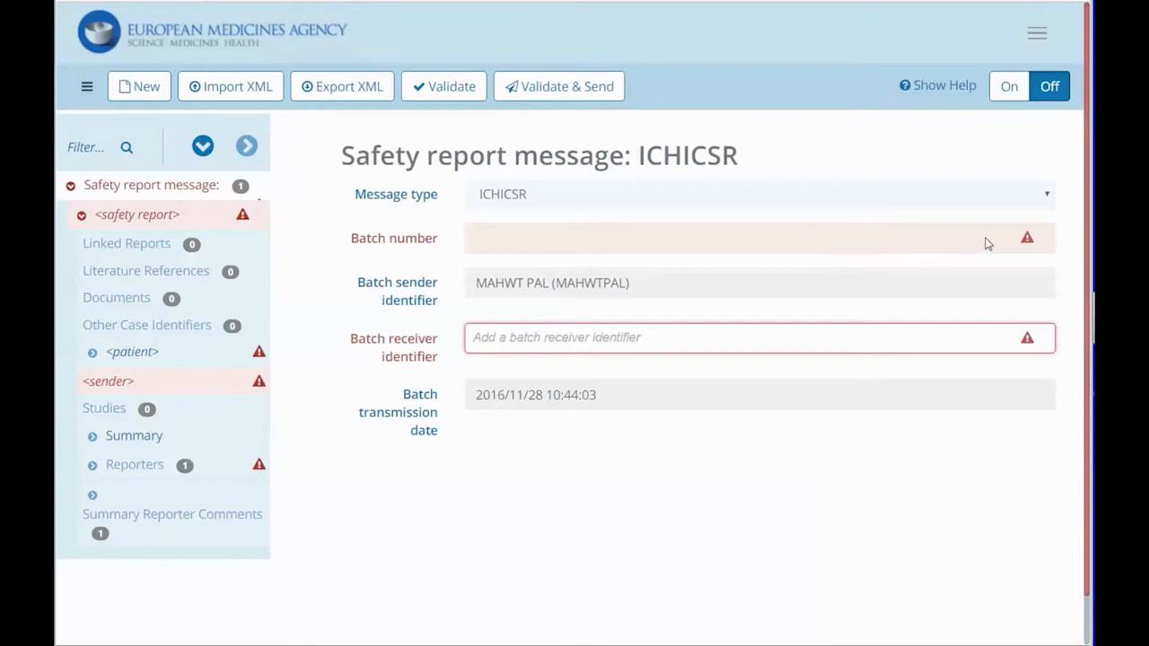
mouse_move(1037, 245)
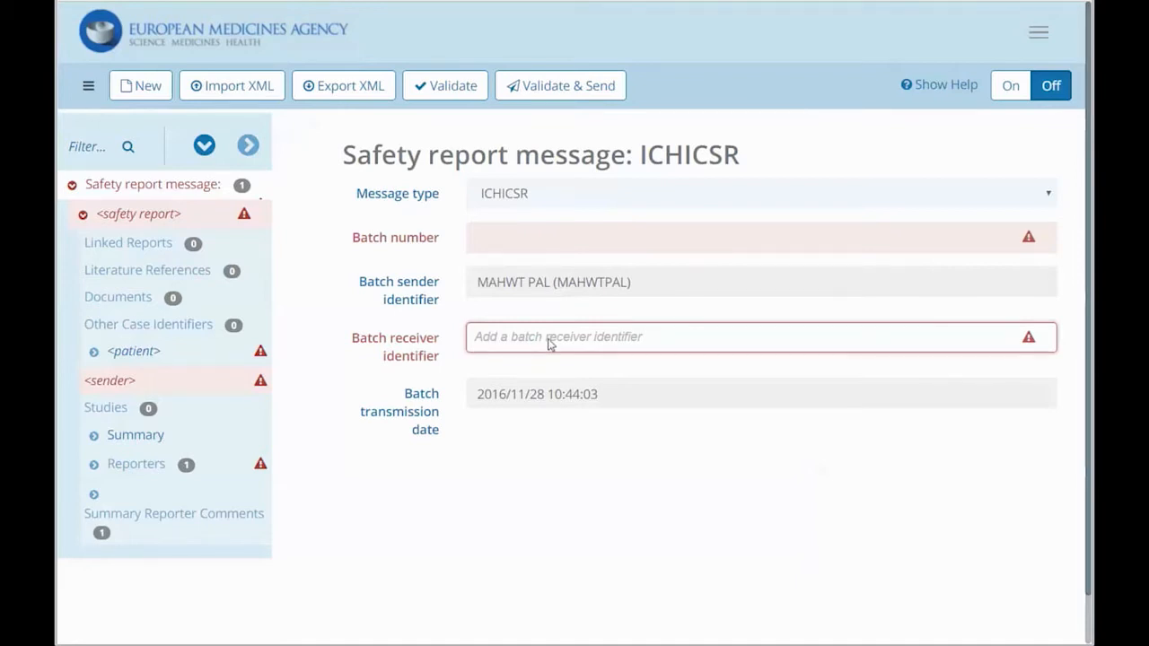
left_click(525, 192)
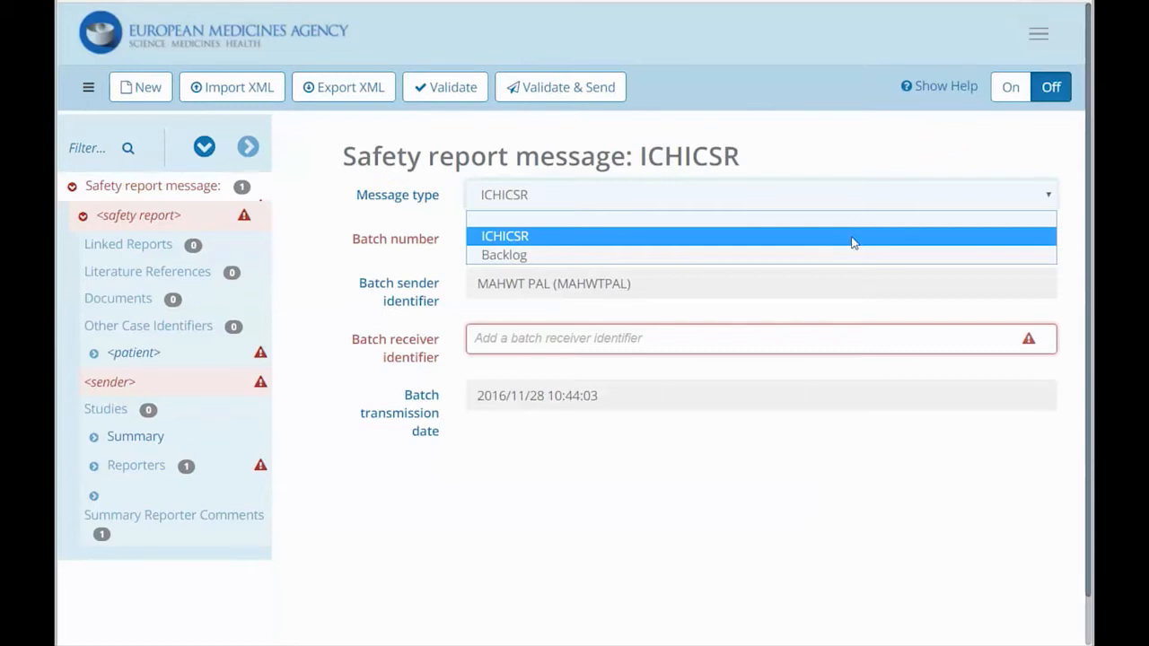
left_click(853, 236)
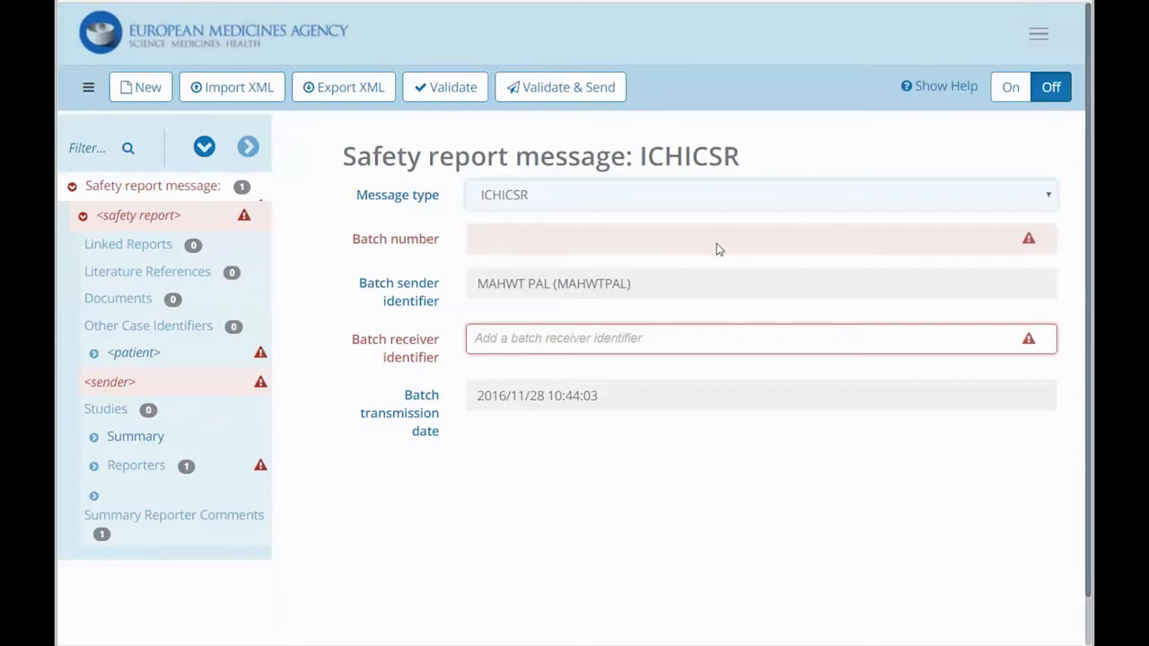
left_click(562, 244)
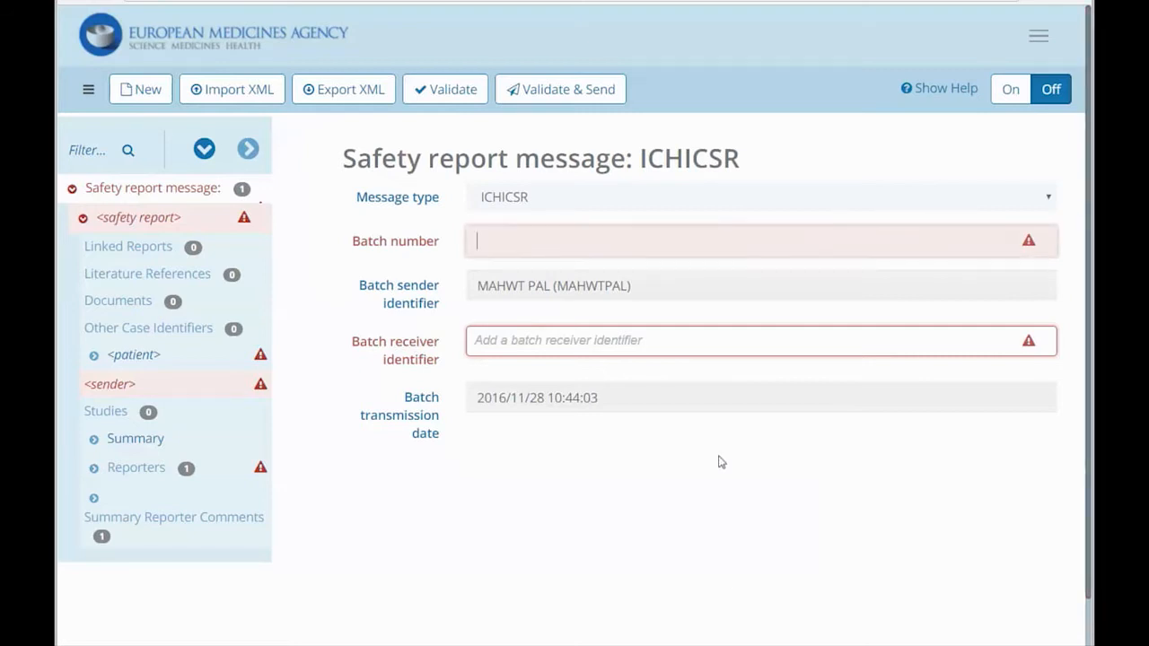
type("Evtrai")
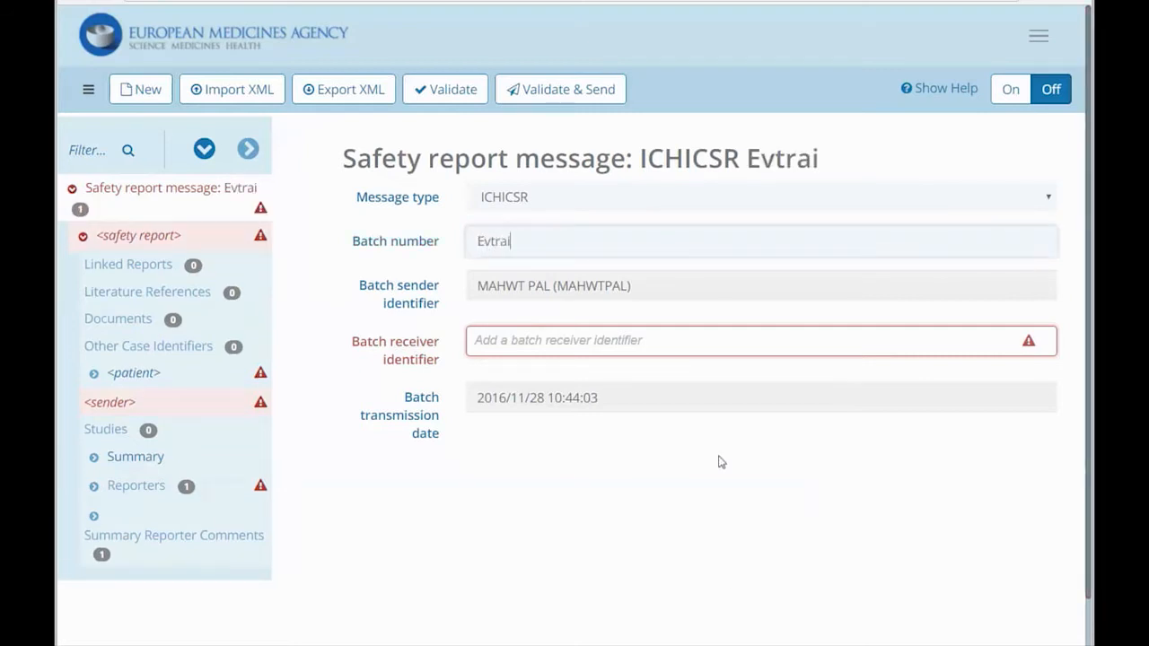
type("ning")
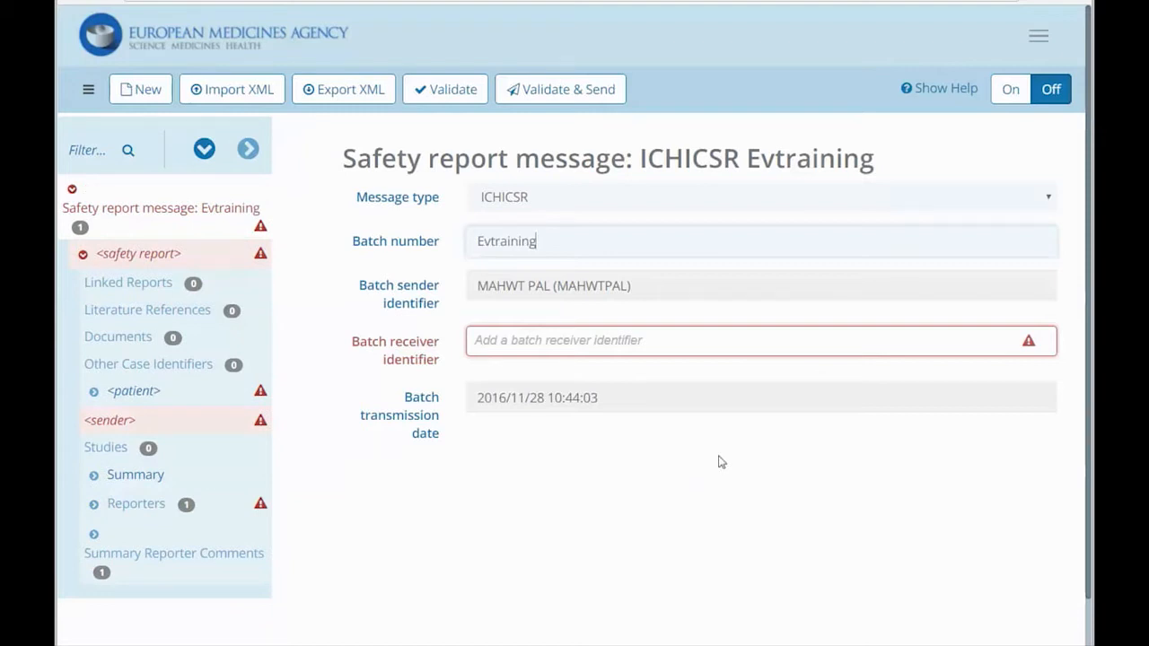
type("-201611")
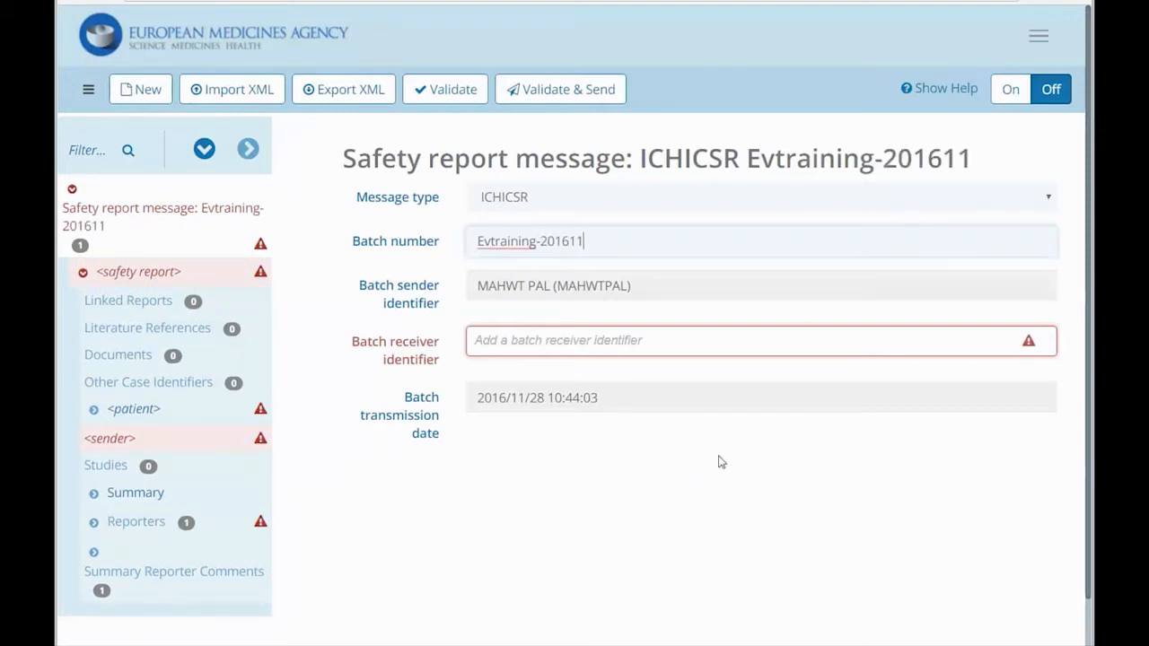
type("28")
type("-01")
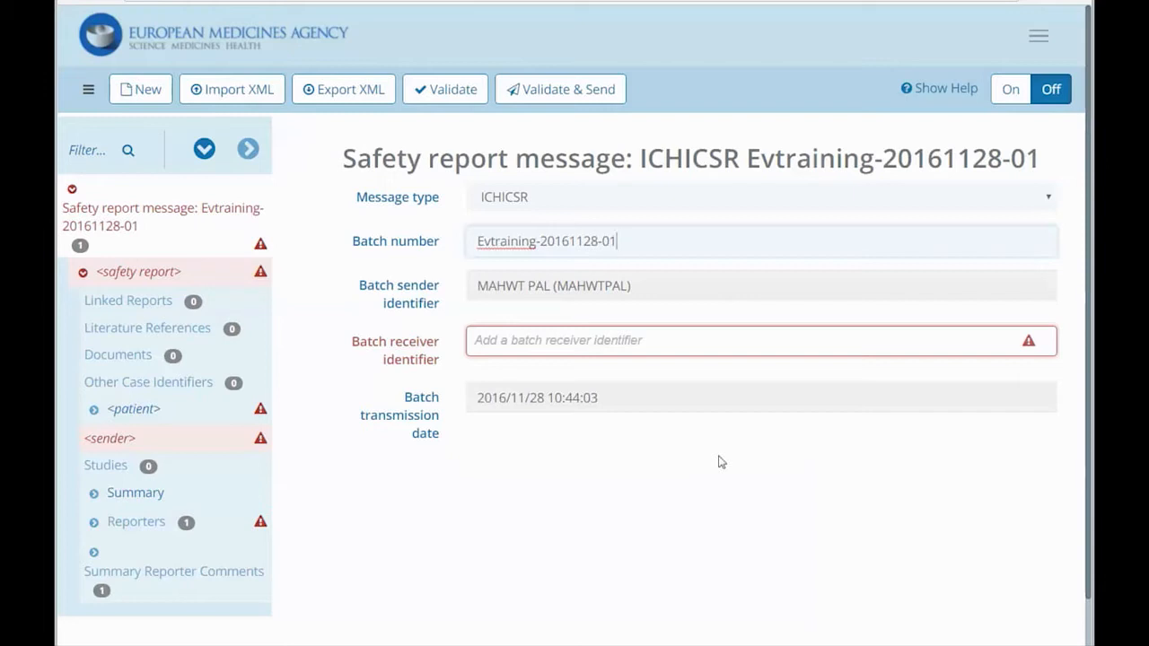
left_click(675, 509)
Examine which user and organisation the current session is signed in under.
left_click(1038, 38)
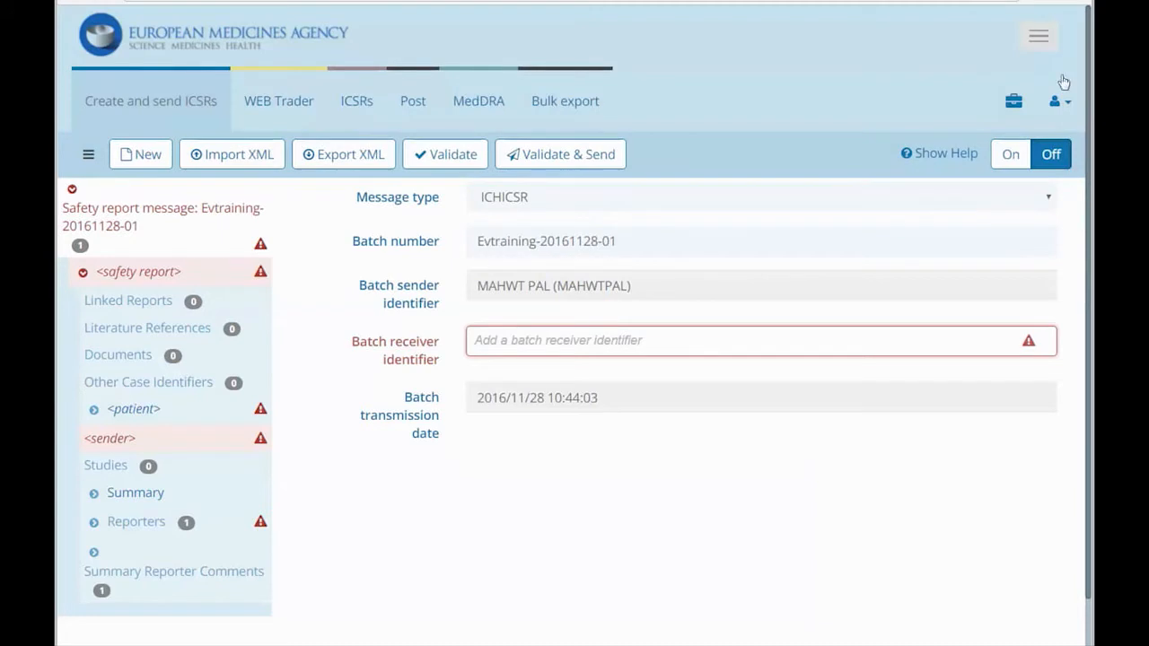
left_click(1056, 103)
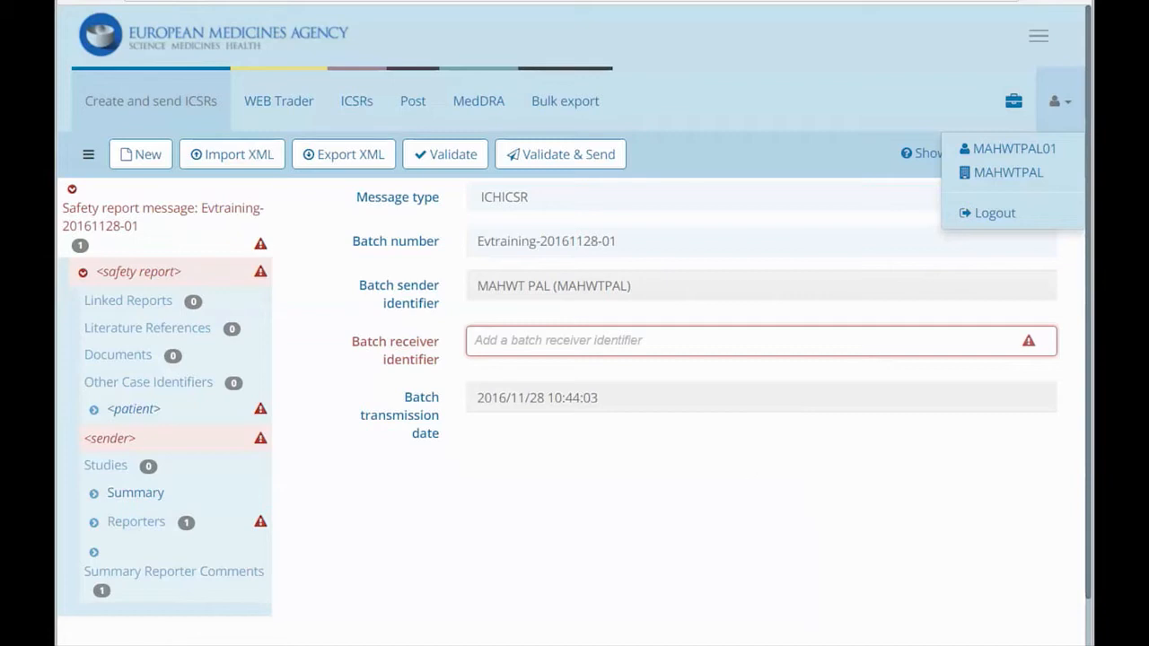
left_click(710, 500)
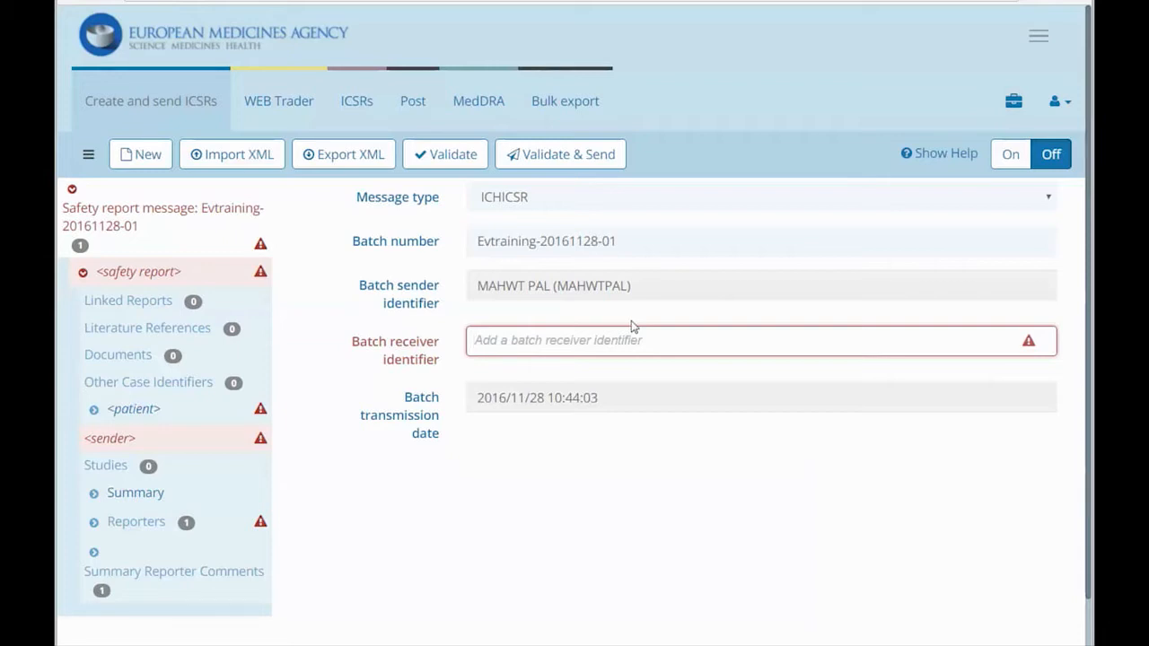
Search for "eudravi", choose EudraVigilance Human (EVTEST) as the batch receiver identifier, and collapse the main navigation.
type("eudravi")
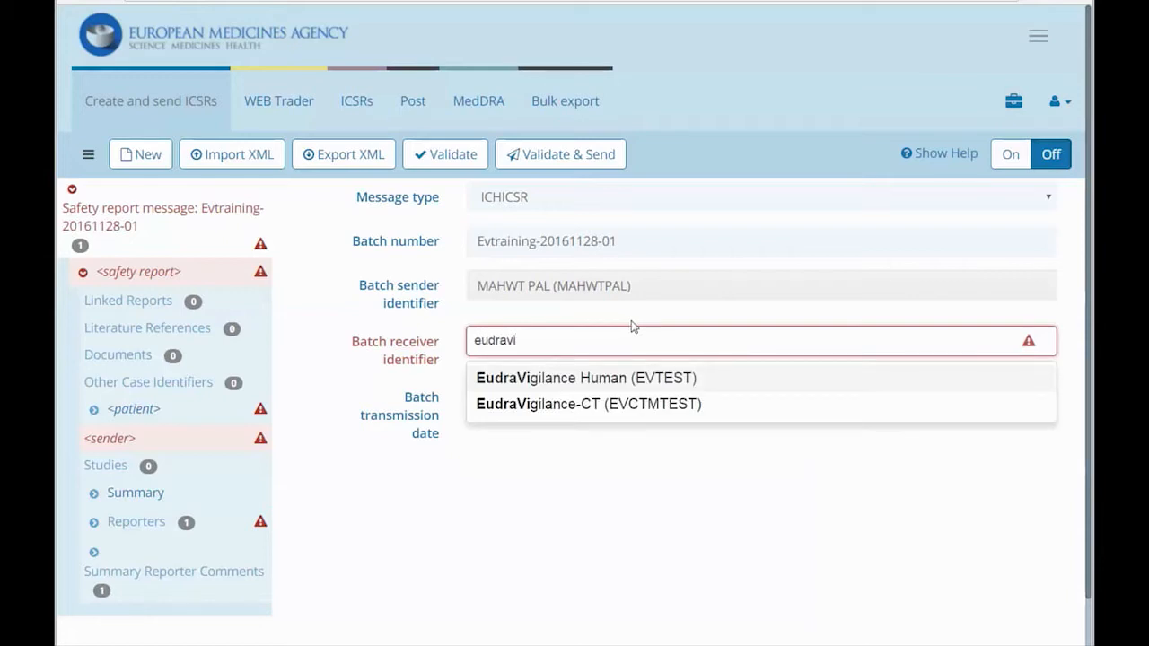
left_click(660, 379)
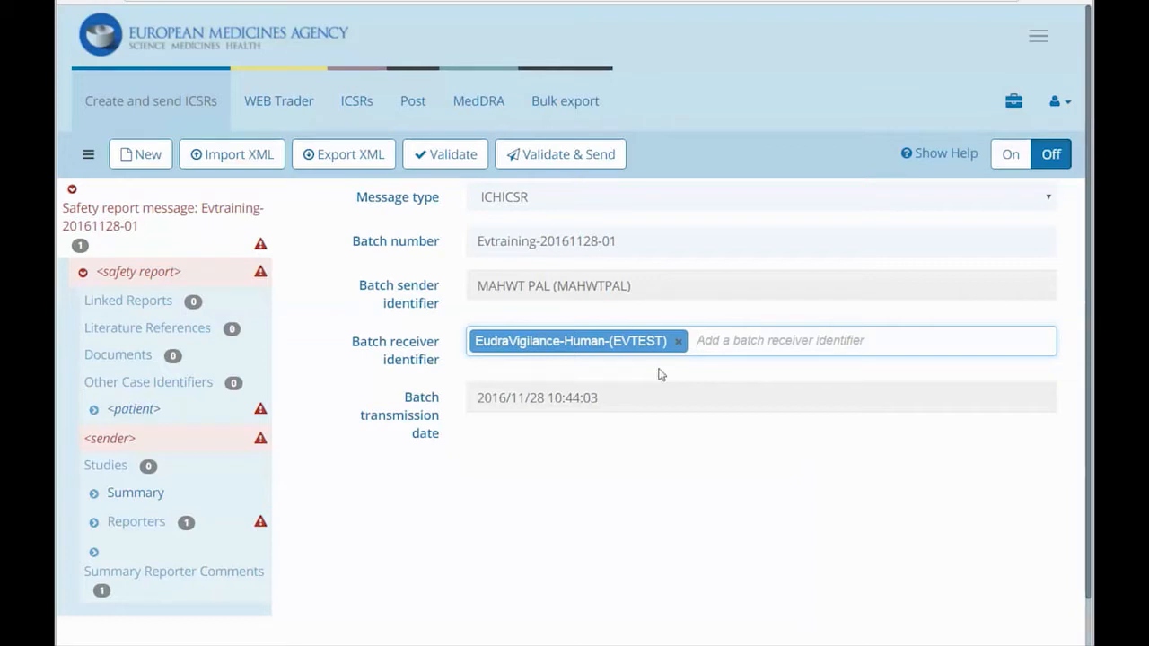
left_click(1088, 377)
left_click(1046, 41)
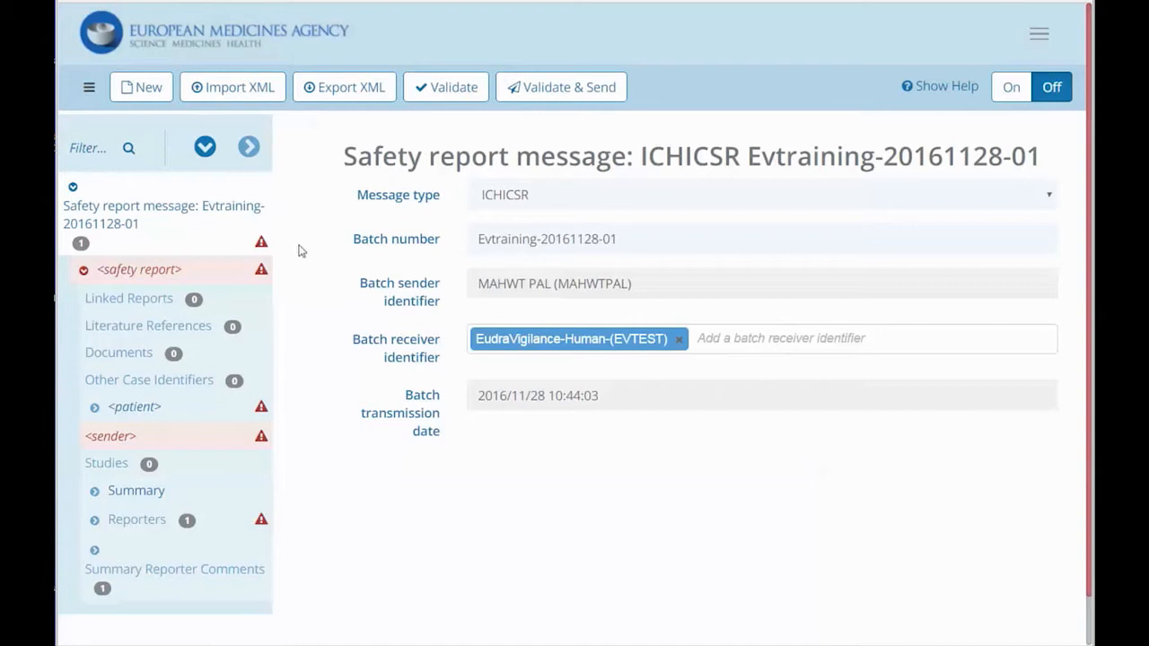
Open the safety report section and examine its fields from the safety report identifier down to the case identification number.
left_click(156, 269)
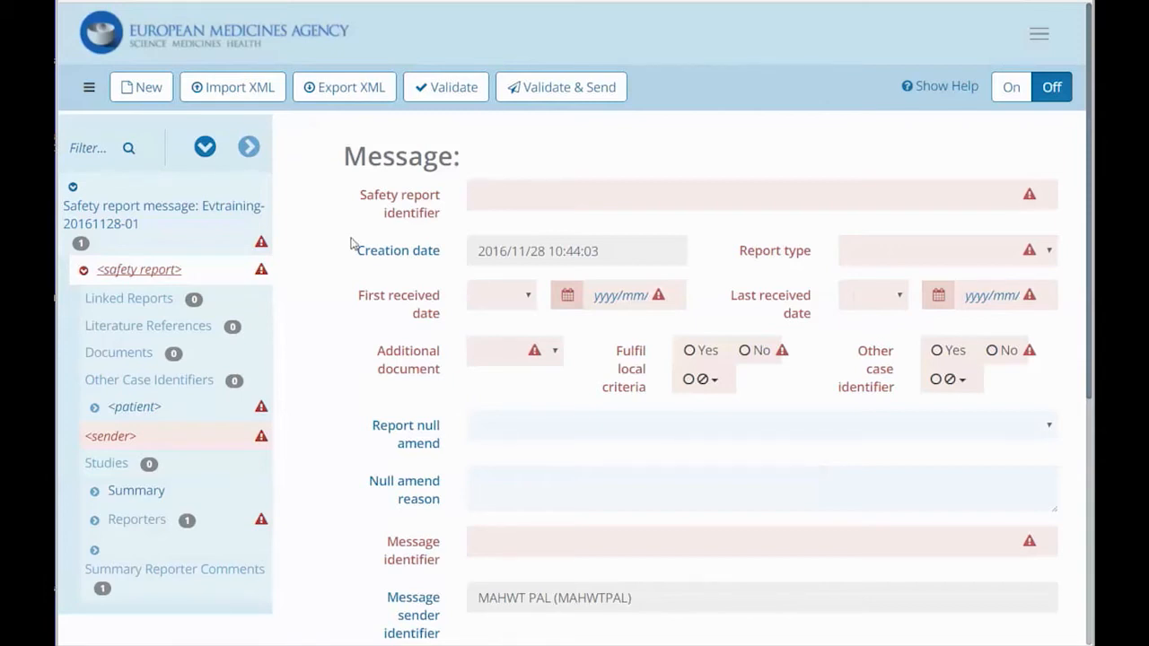
left_click(545, 203)
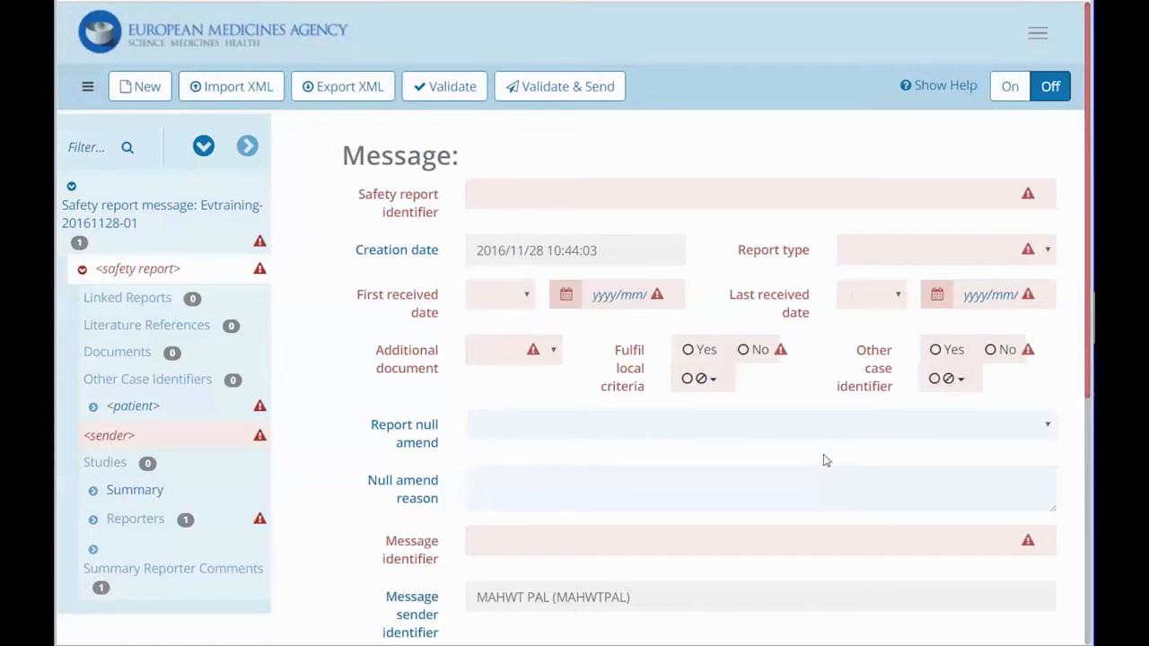
scroll(836, 462, "down", 3)
scroll(836, 461, "down", 1)
left_click(584, 516)
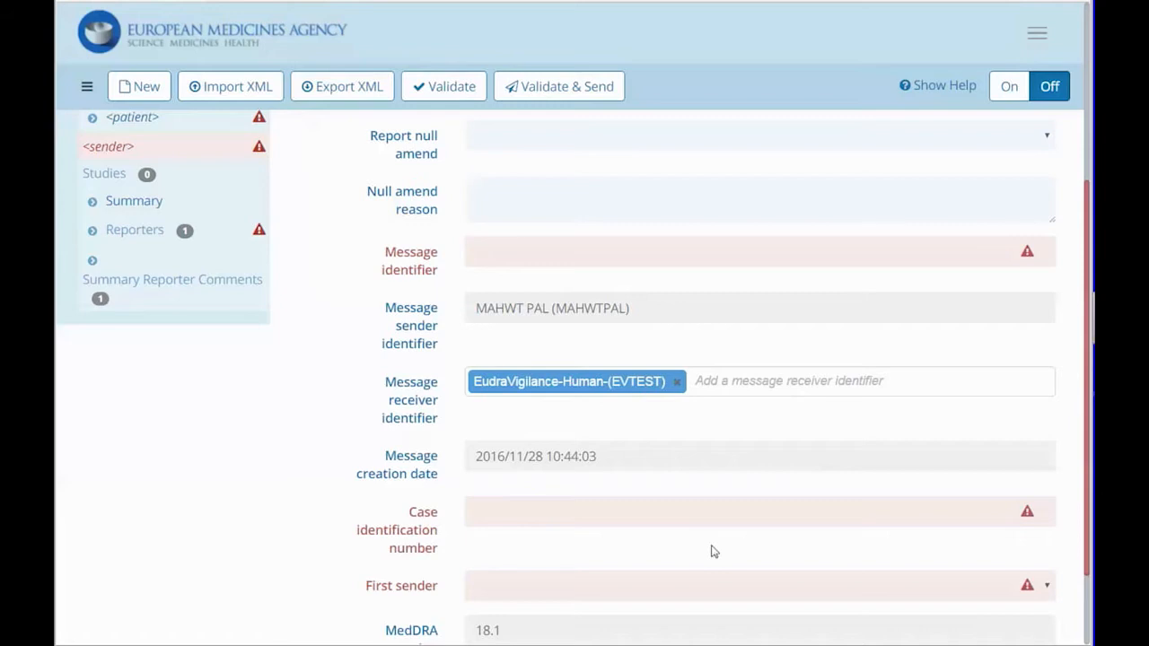
left_click(629, 512)
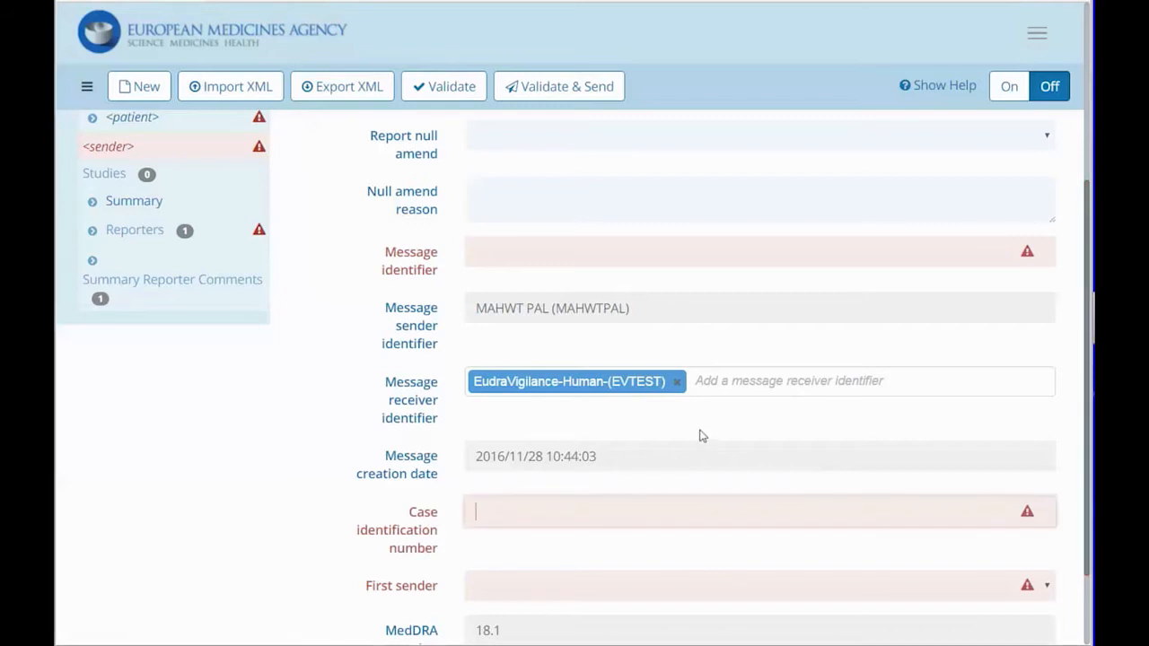
scroll(703, 438, "up", 1)
scroll(703, 438, "up", 2)
Enter IT-MAHWTPAL-EXAMPLE1 as the safety report identifier and set the report type to Spontaneous.
left_click(572, 203)
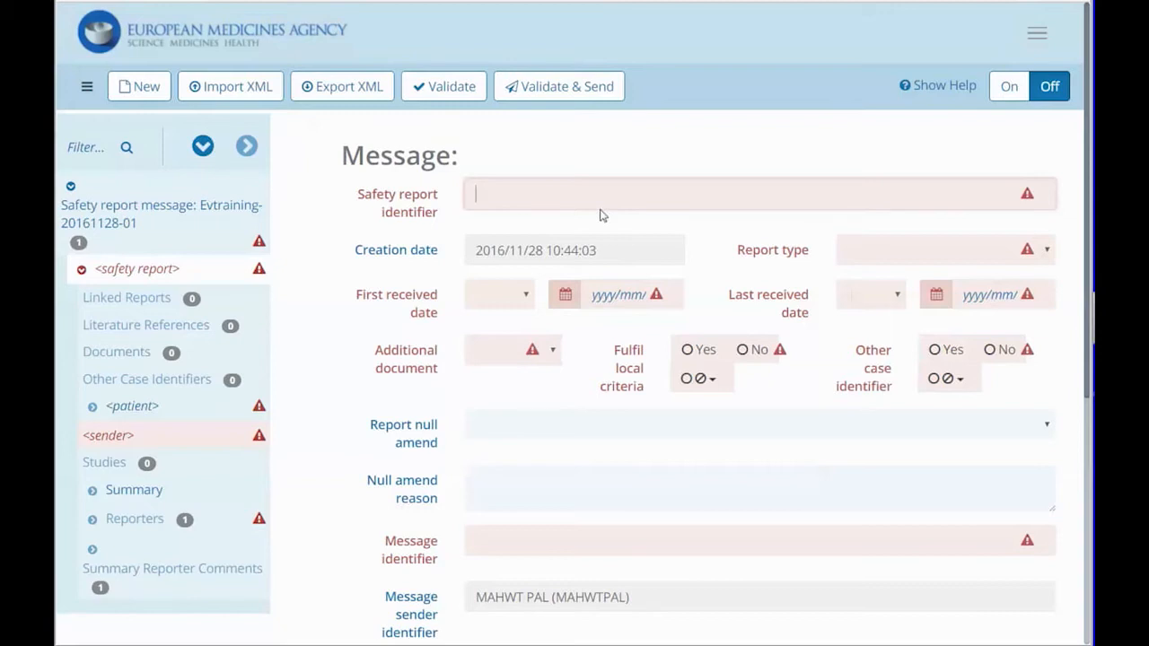
type("IT-")
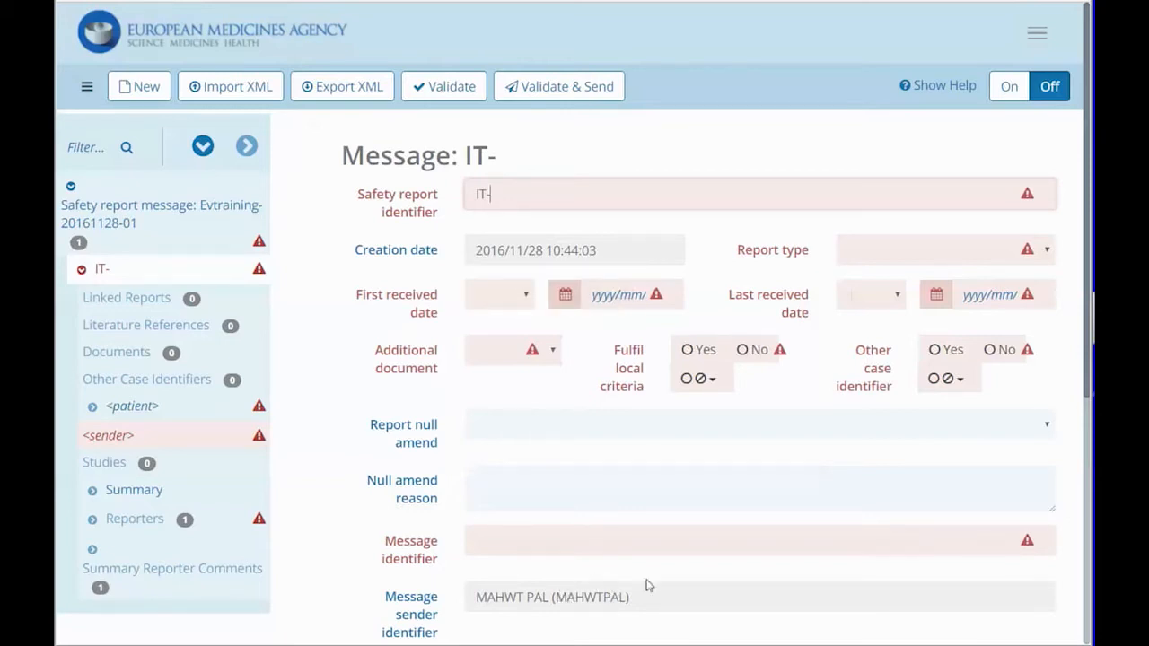
type("MAH")
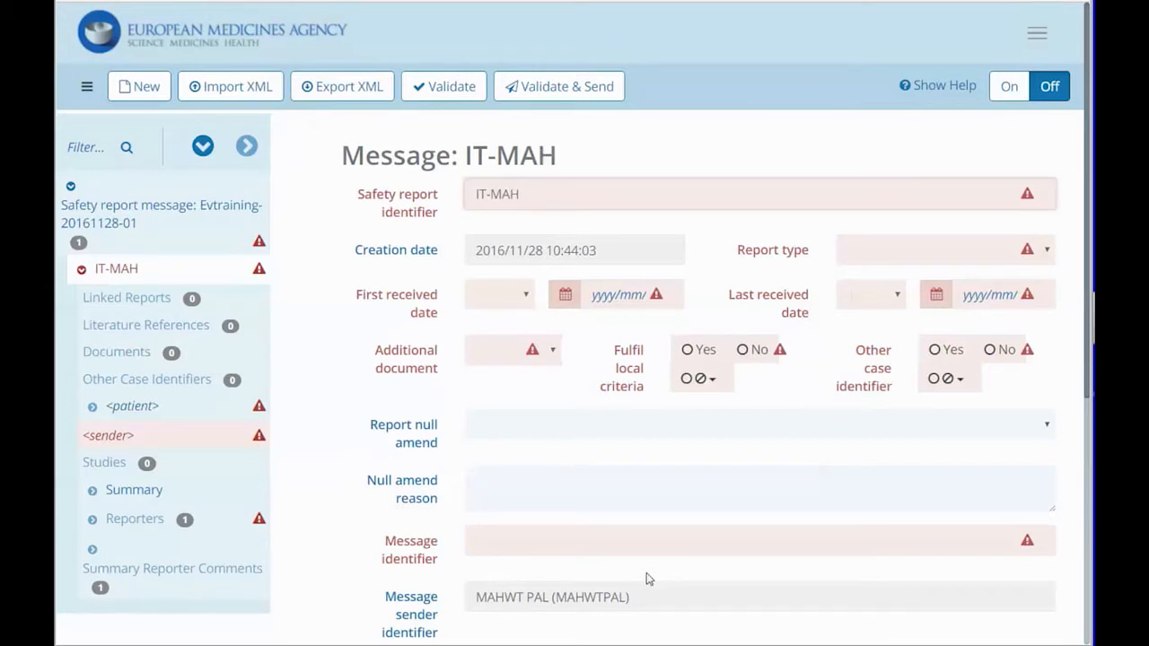
type("WTPAL-EXA")
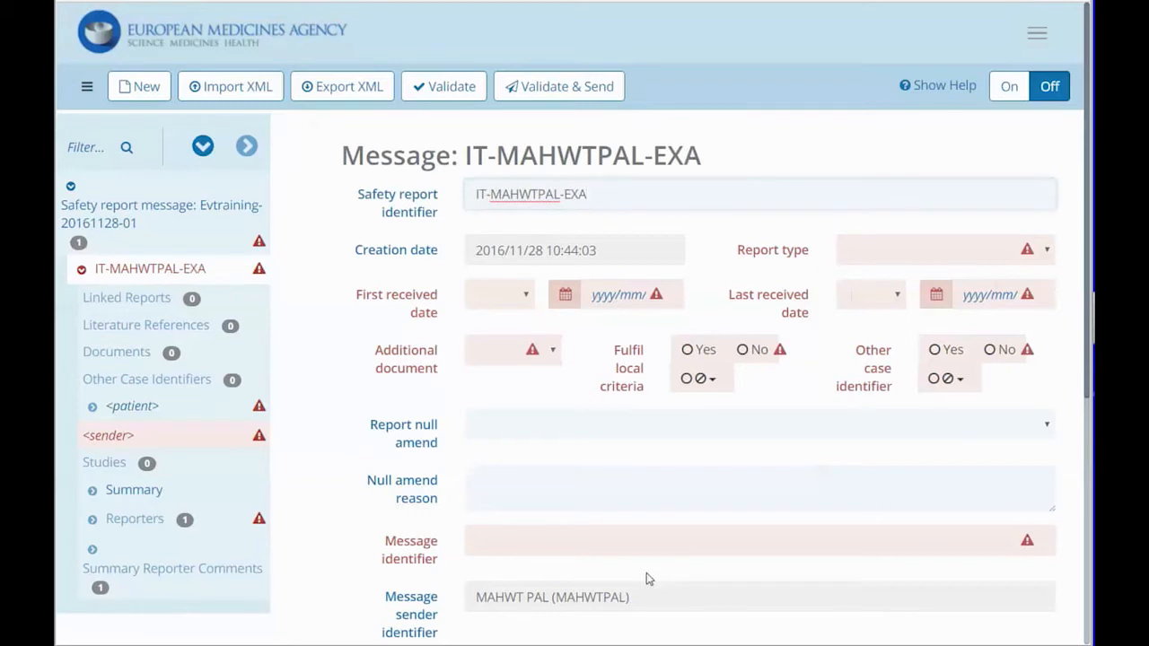
type("MPLE1")
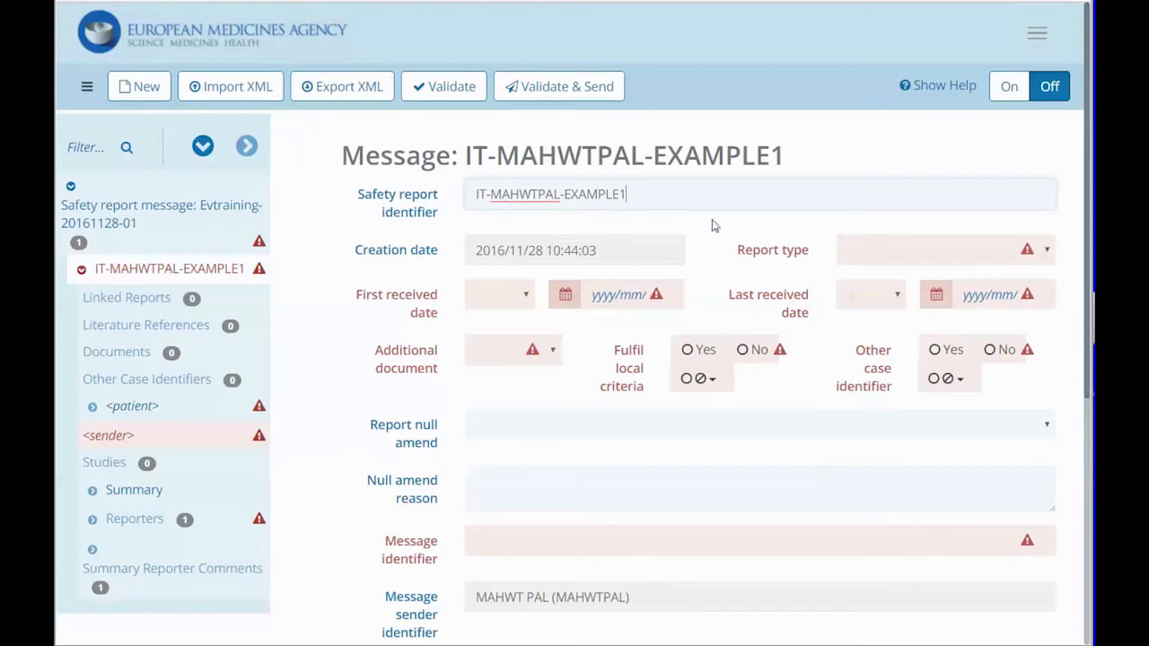
left_click(879, 250)
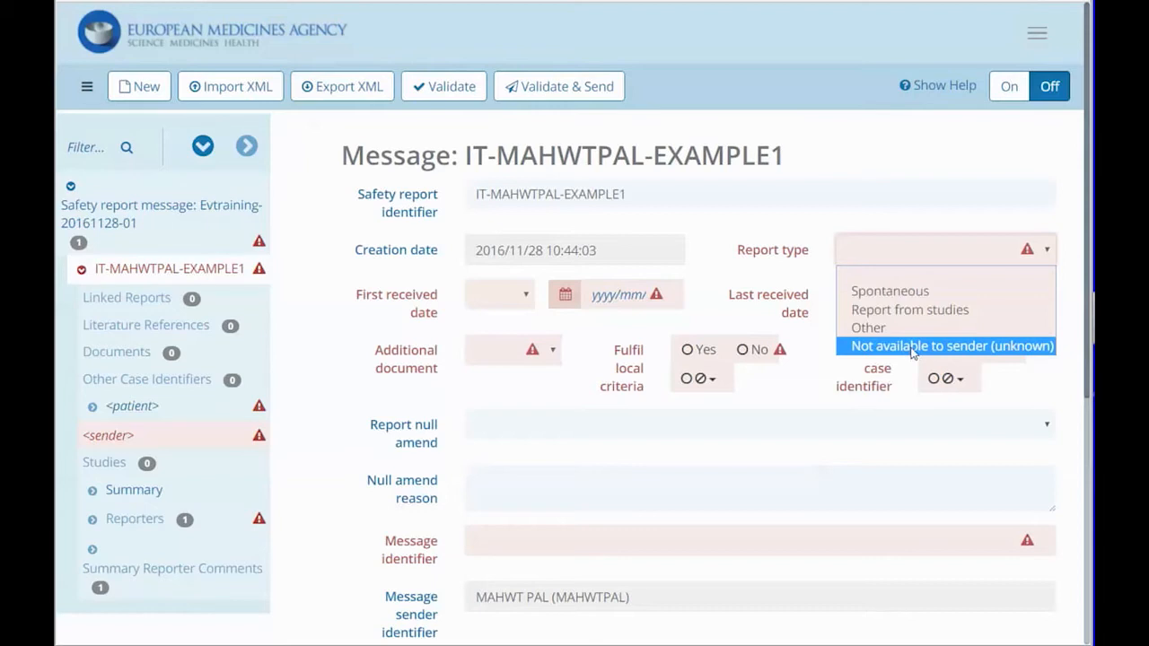
left_click(910, 292)
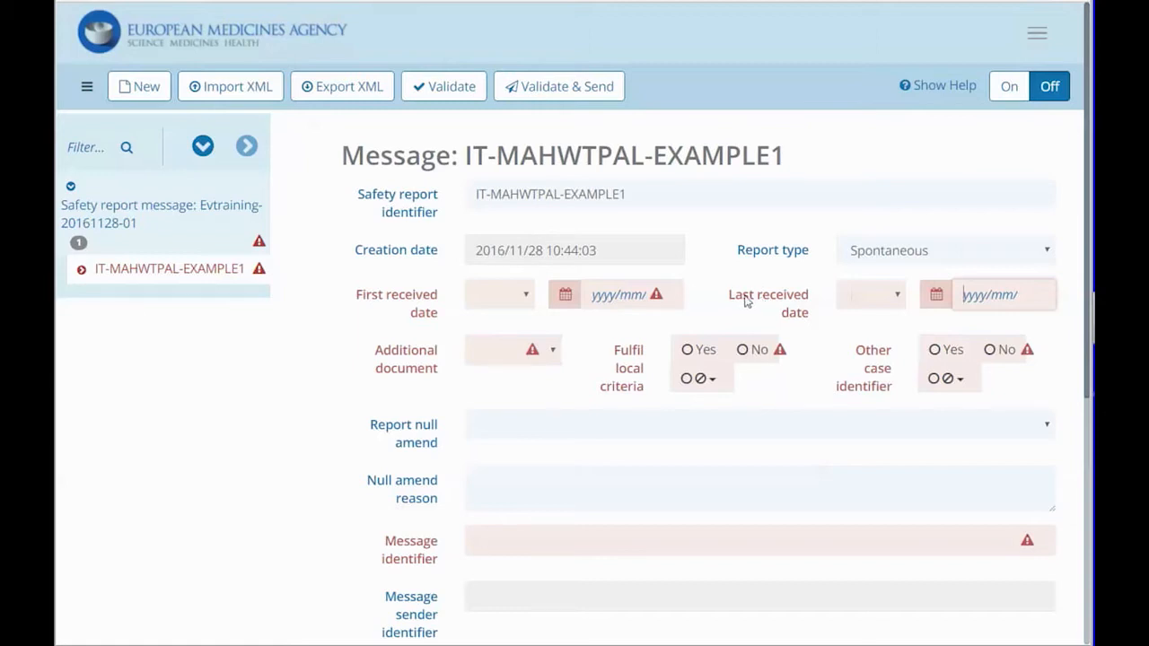
Fill the first received date with the current date, 2016/11/28, at Day precision.
left_click(530, 300)
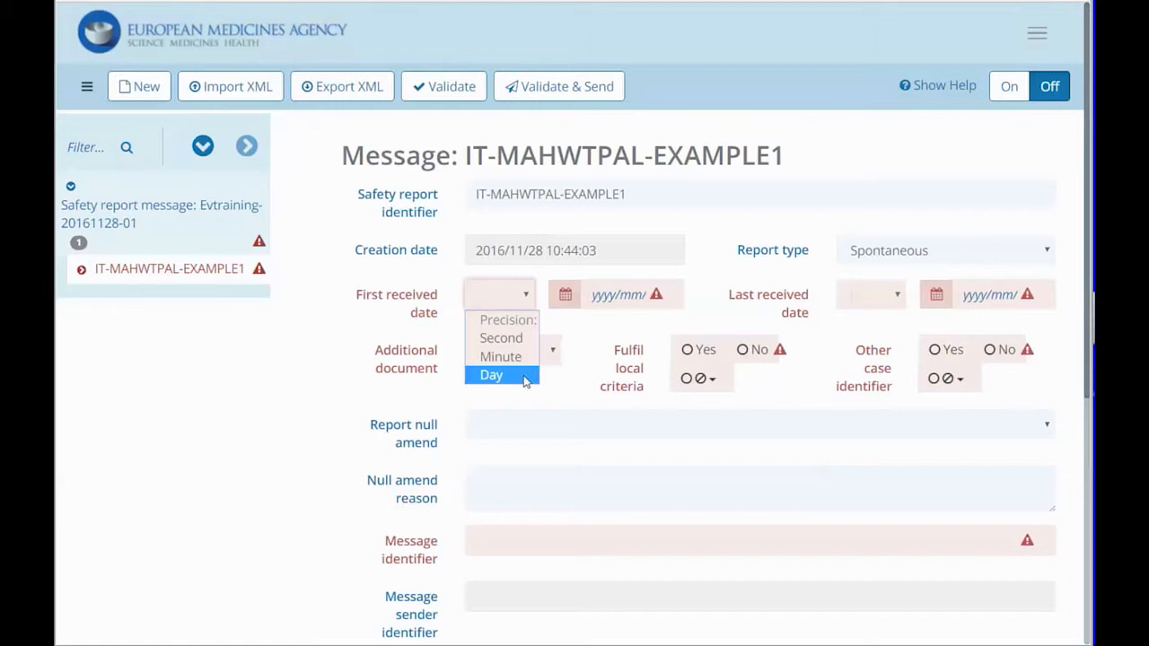
left_click(566, 296)
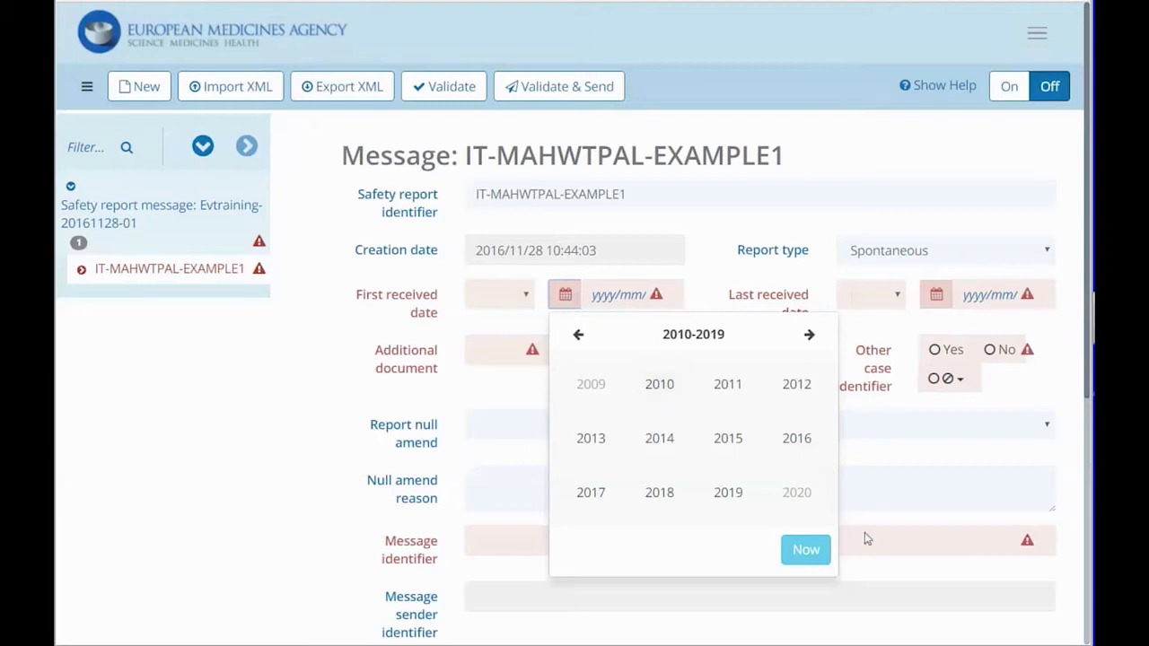
left_click(817, 553)
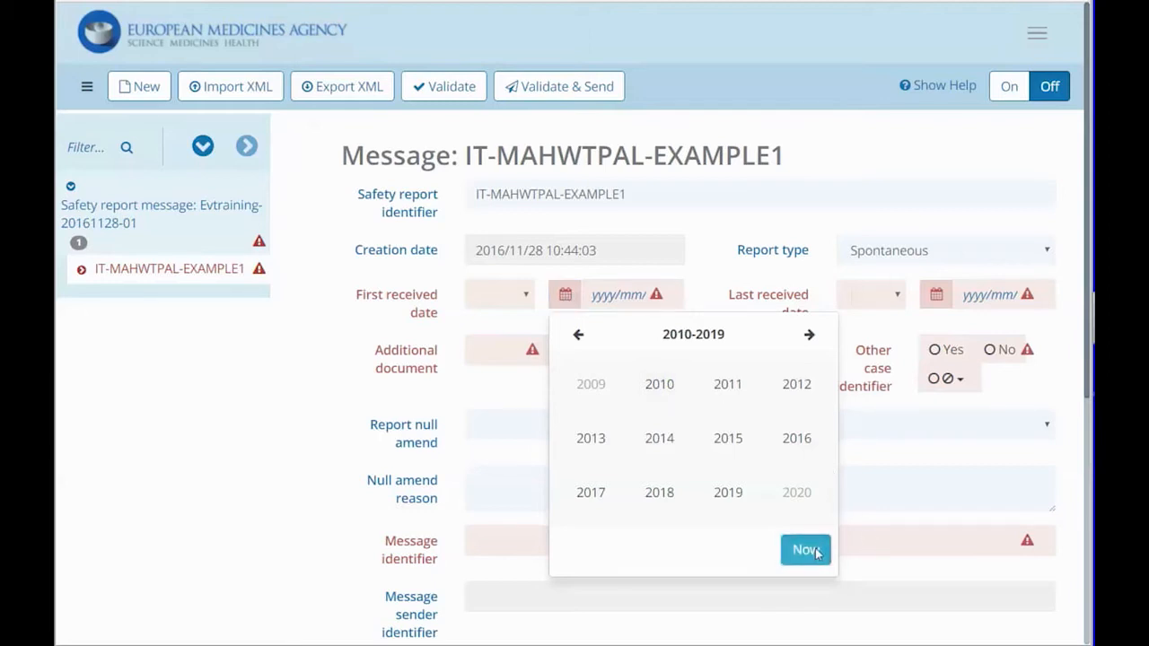
left_click(806, 550)
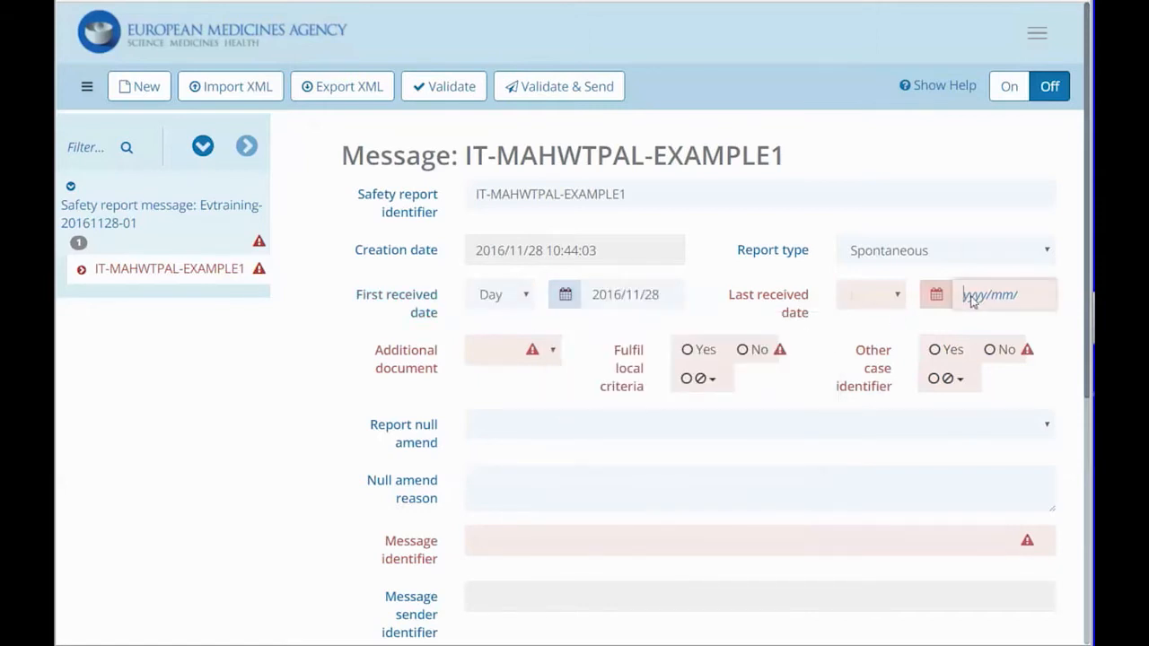
Copy the first received date, 2016/11/28, into the last received date.
left_click_drag(667, 302, 564, 309)
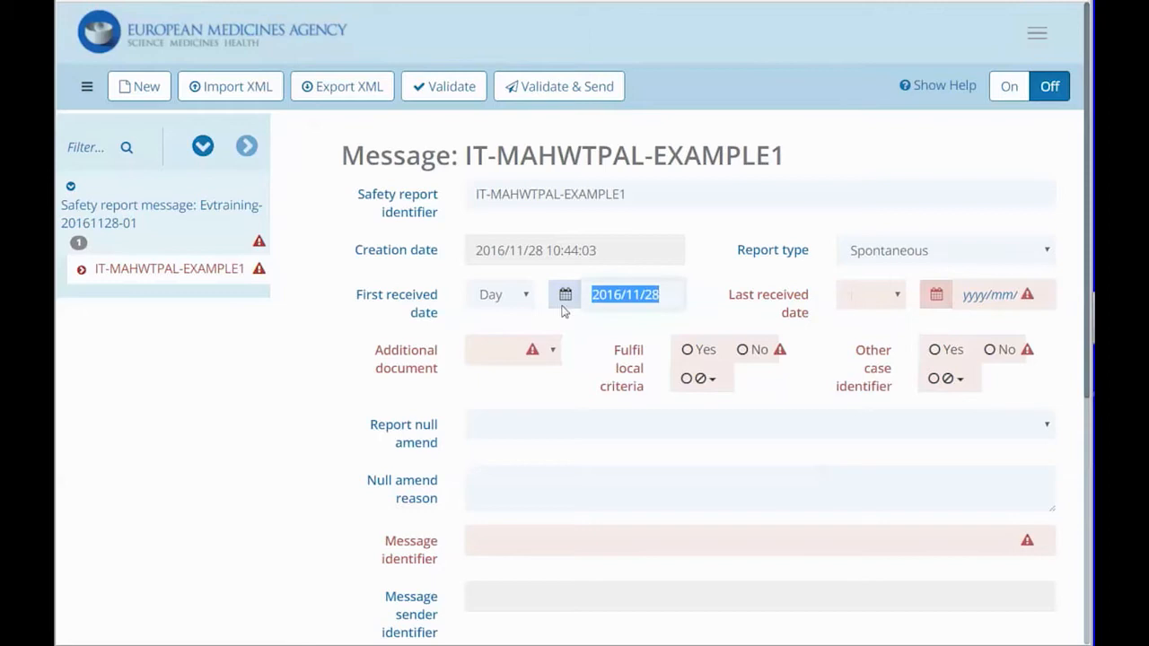
right_click(629, 302)
left_click(693, 332)
left_click(970, 294)
right_click(988, 304)
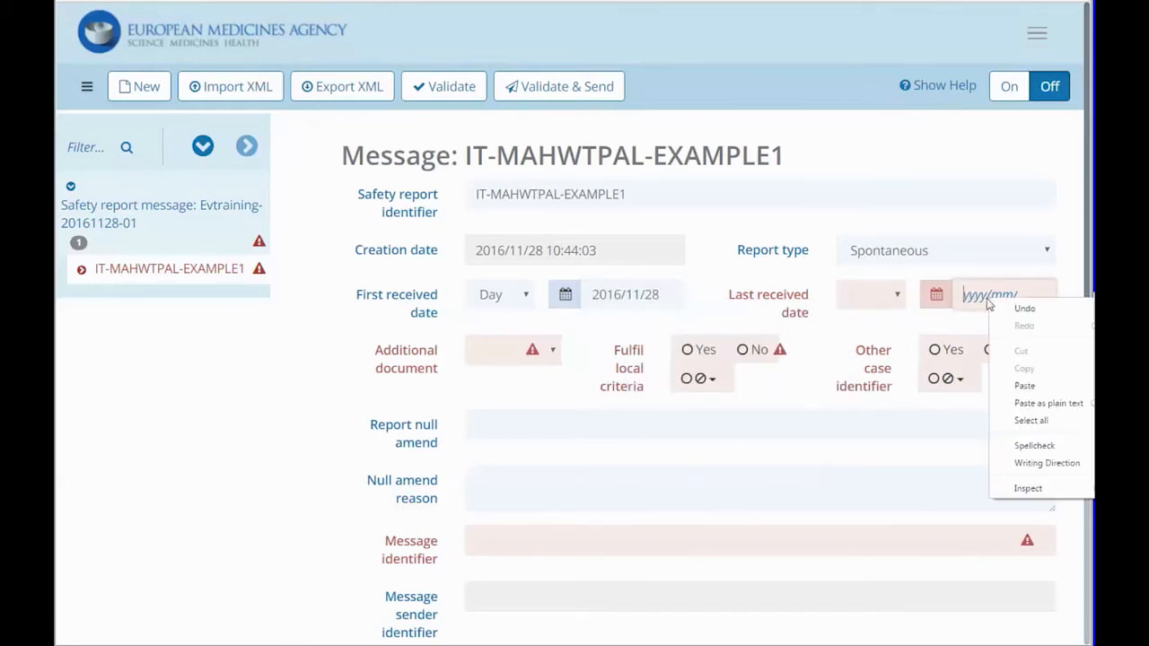
left_click(1075, 393)
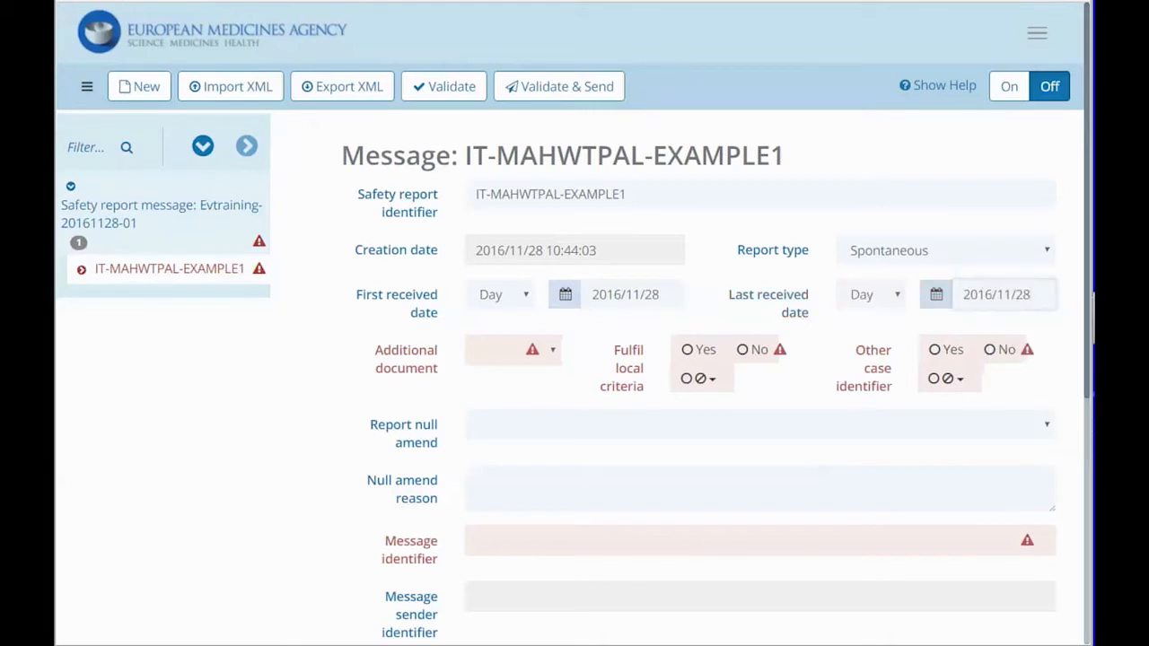
Set additional document to No, fulfil local criteria to Yes and other case identifier to No, expanding the report's subsections.
left_click(552, 353)
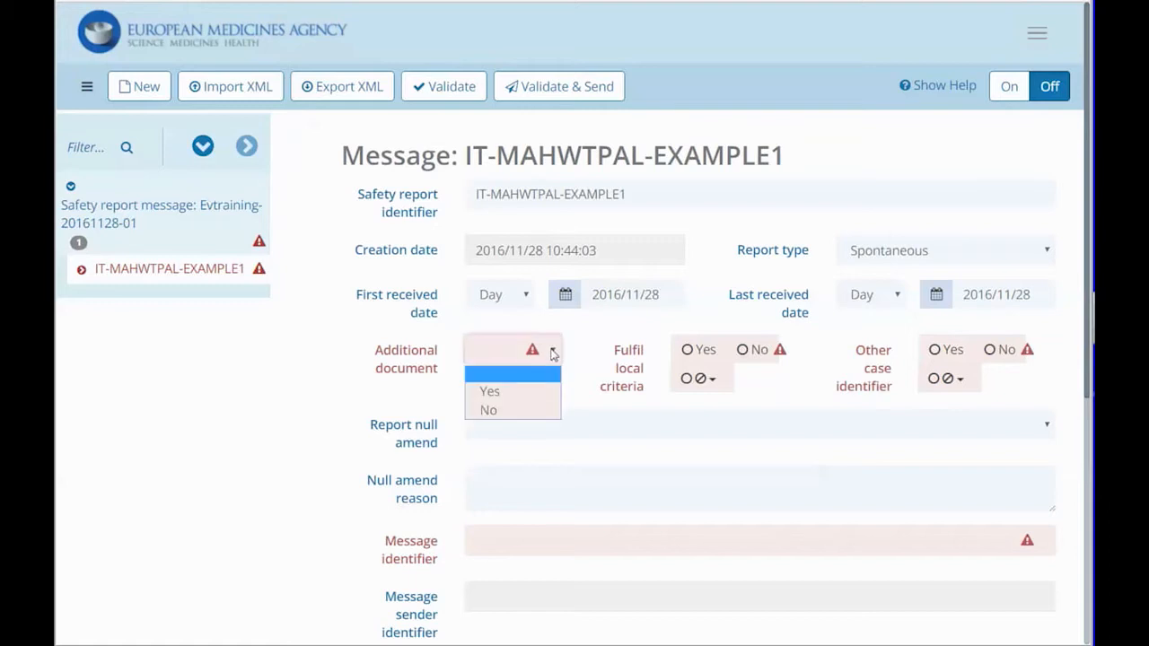
left_click(505, 411)
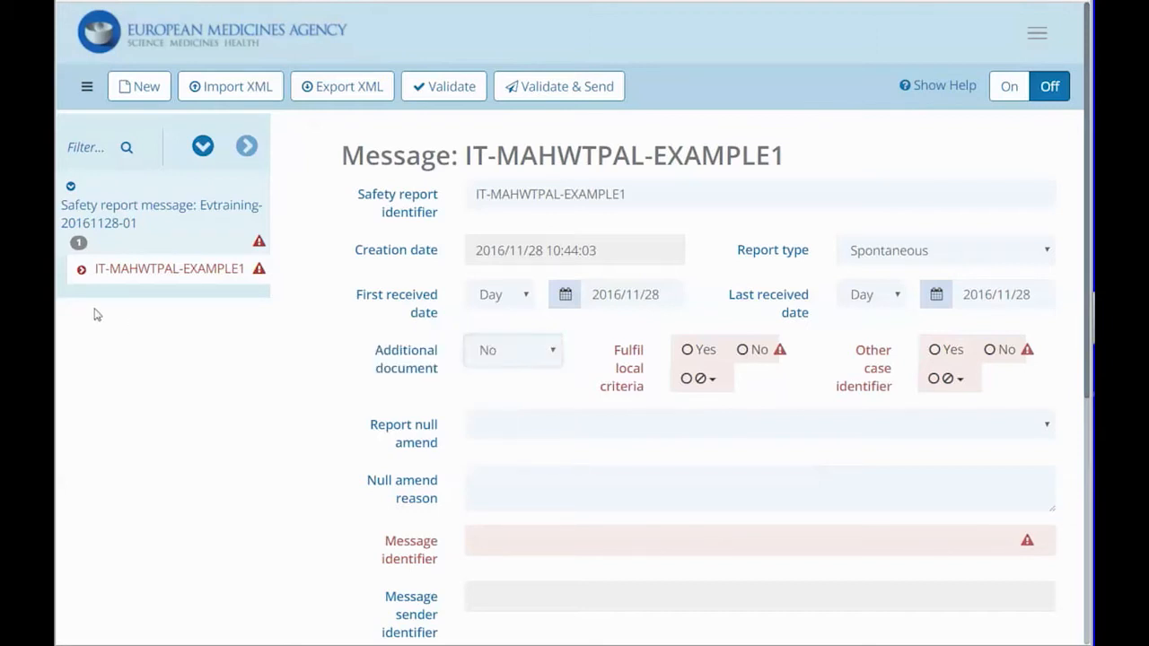
left_click(81, 271)
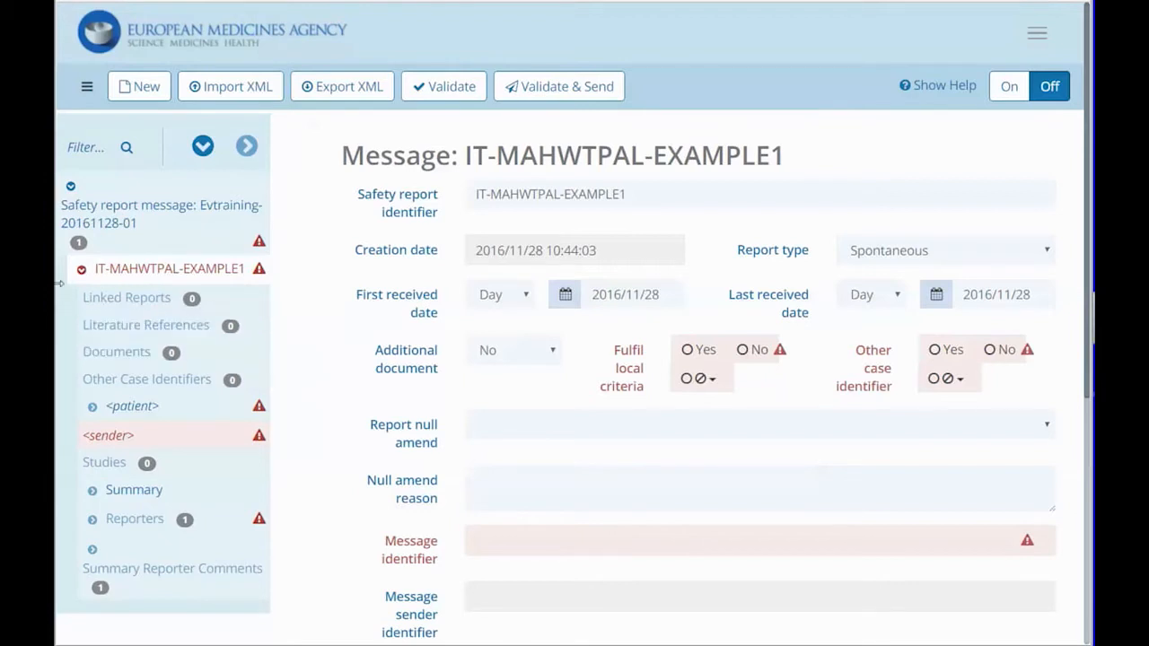
left_click(687, 350)
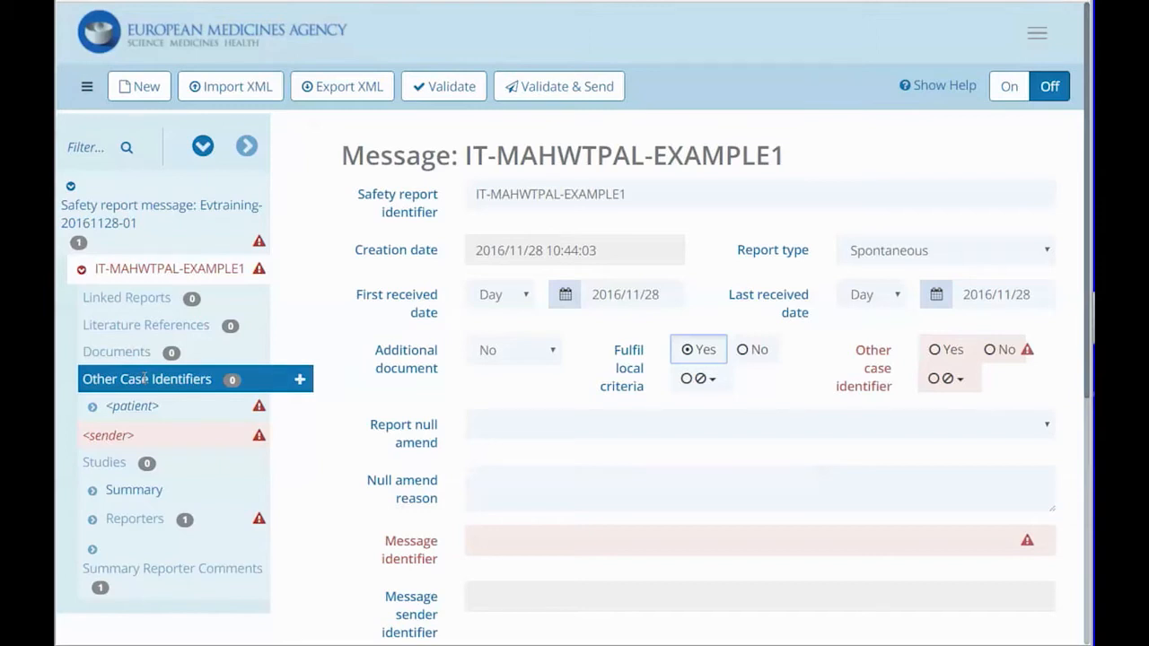
left_click(991, 350)
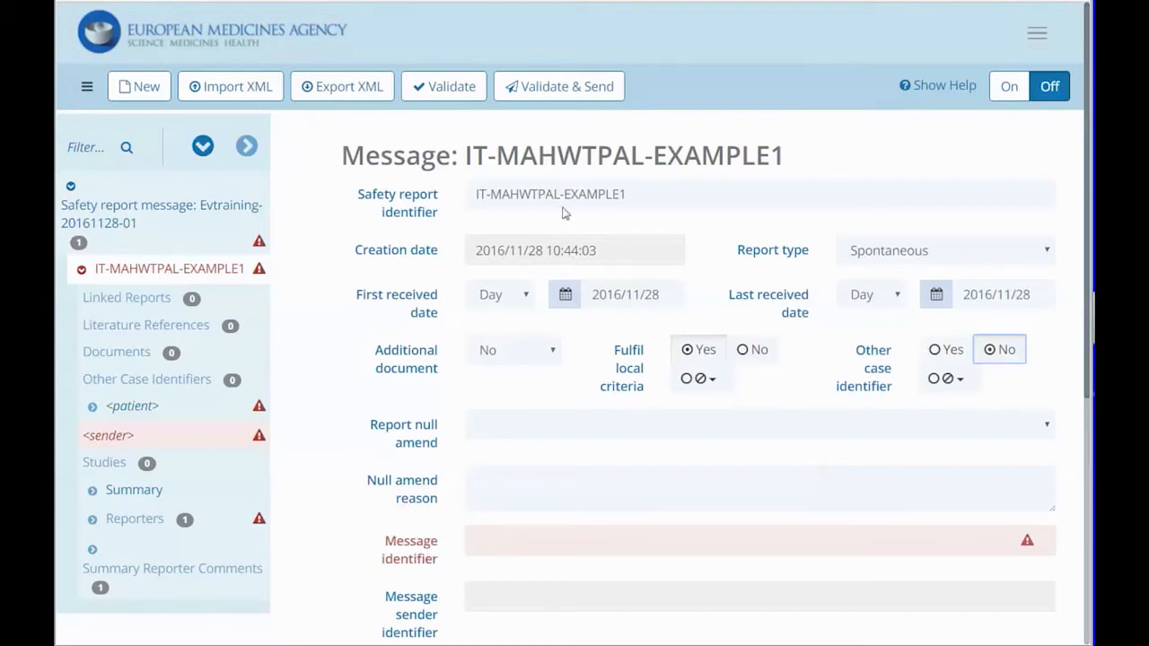
Copy the safety report identifier IT-MAHWTPAL-EXAMPLE1 into the message identifier.
left_click_drag(641, 197, 464, 208)
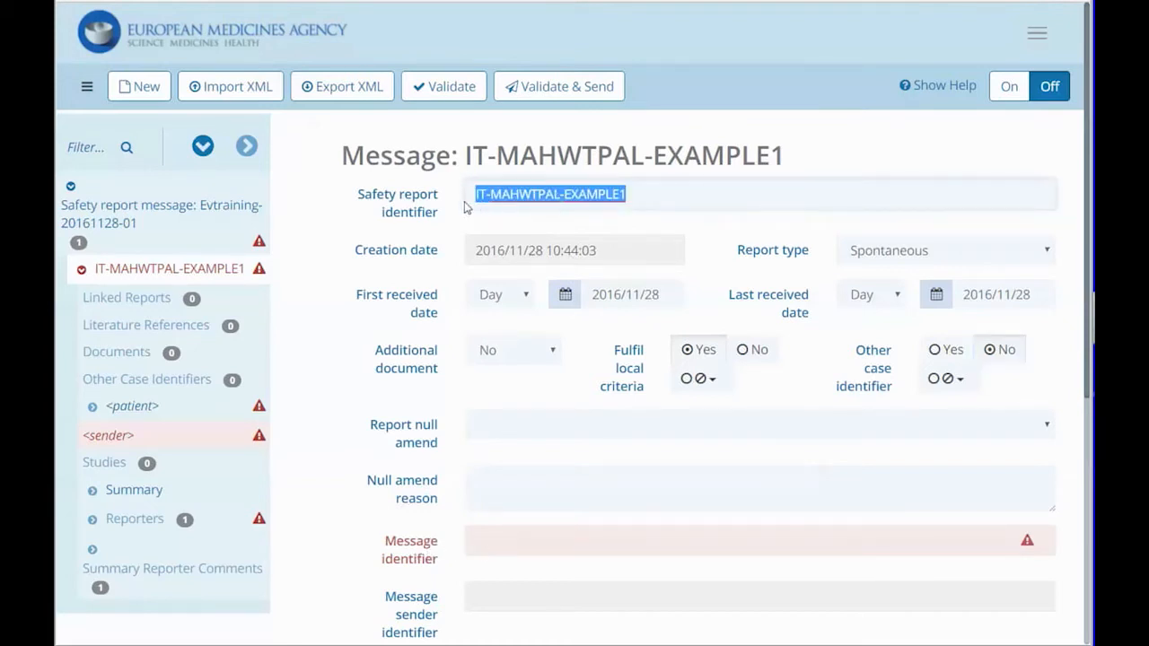
right_click(533, 203)
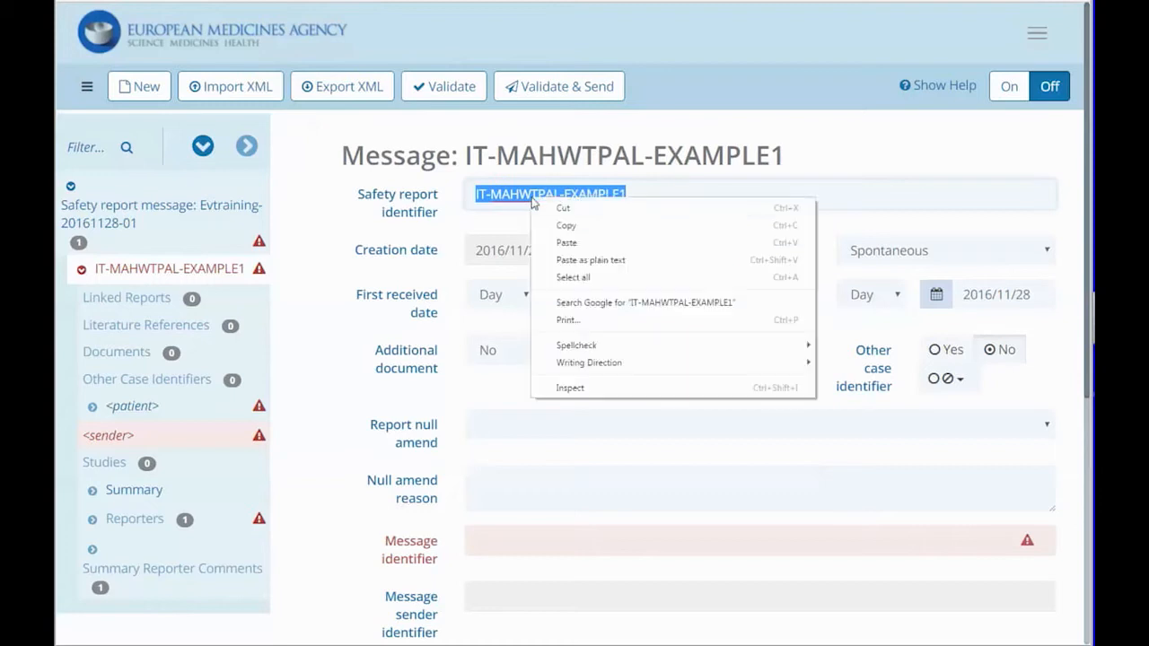
left_click(579, 229)
left_click(499, 544)
right_click(499, 545)
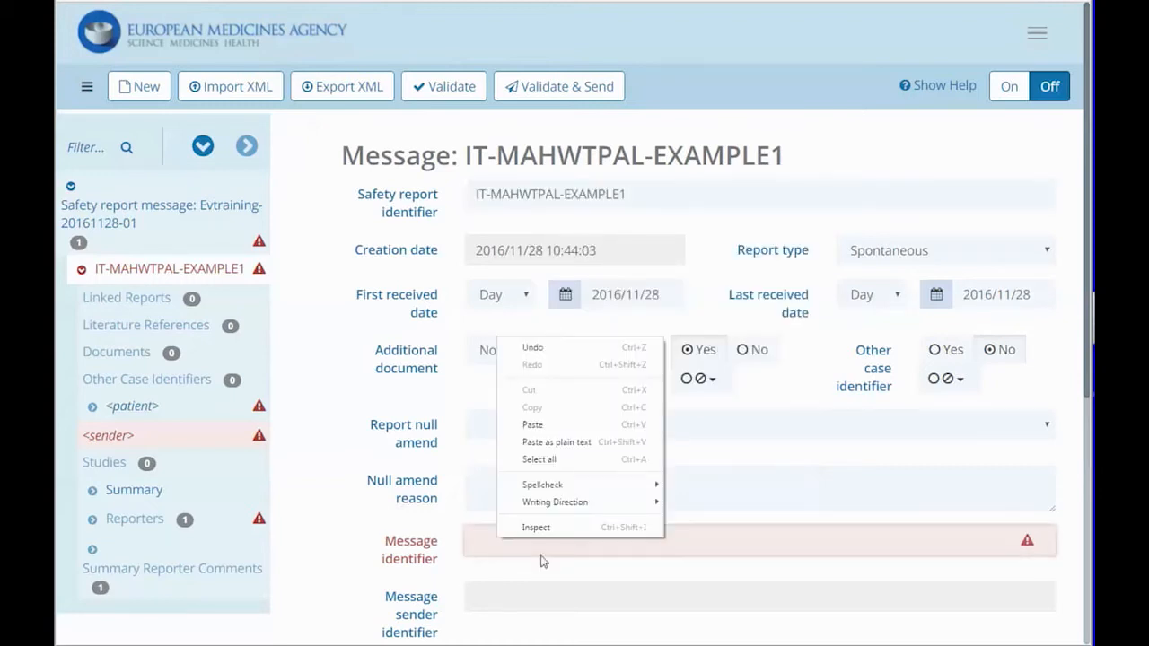
left_click(569, 419)
Paste the copied identifier IT-MAHWTPAL-EXAMPLE1 as the case identification number.
scroll(577, 476, "down", 5)
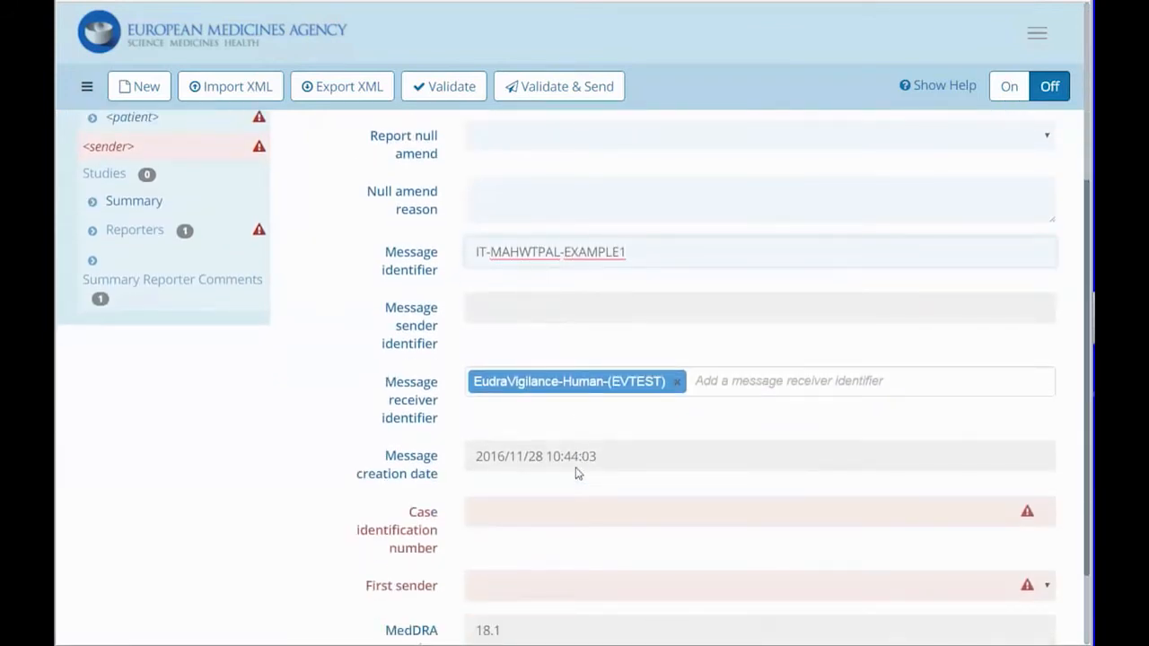
left_click(510, 510)
right_click(512, 515)
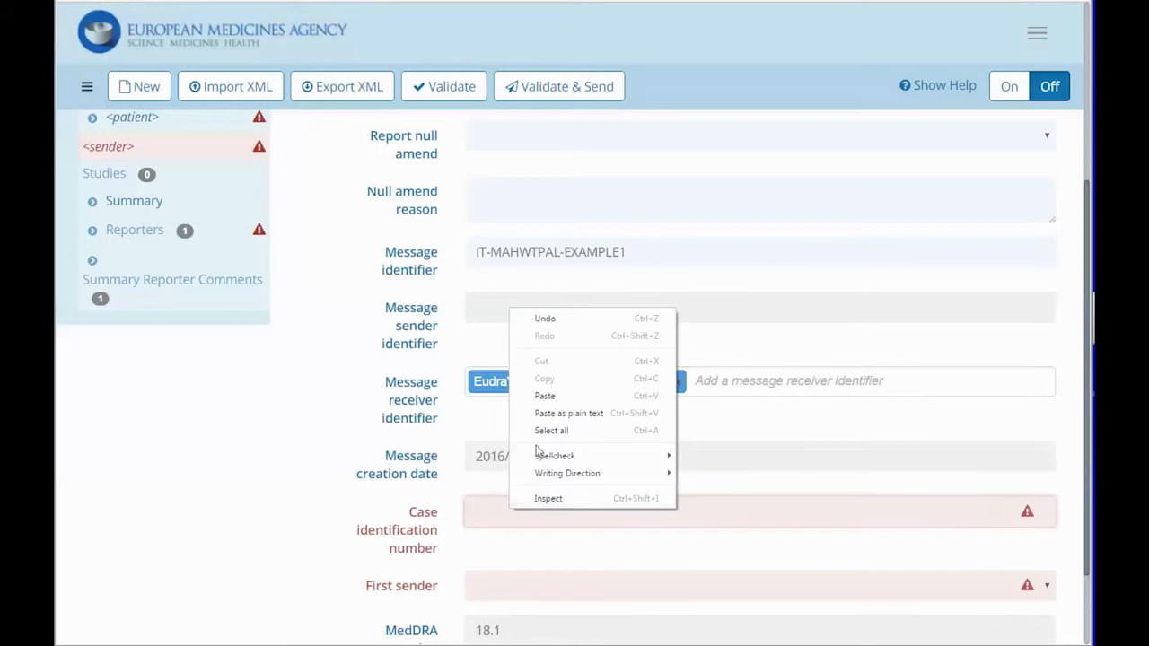
left_click(549, 395)
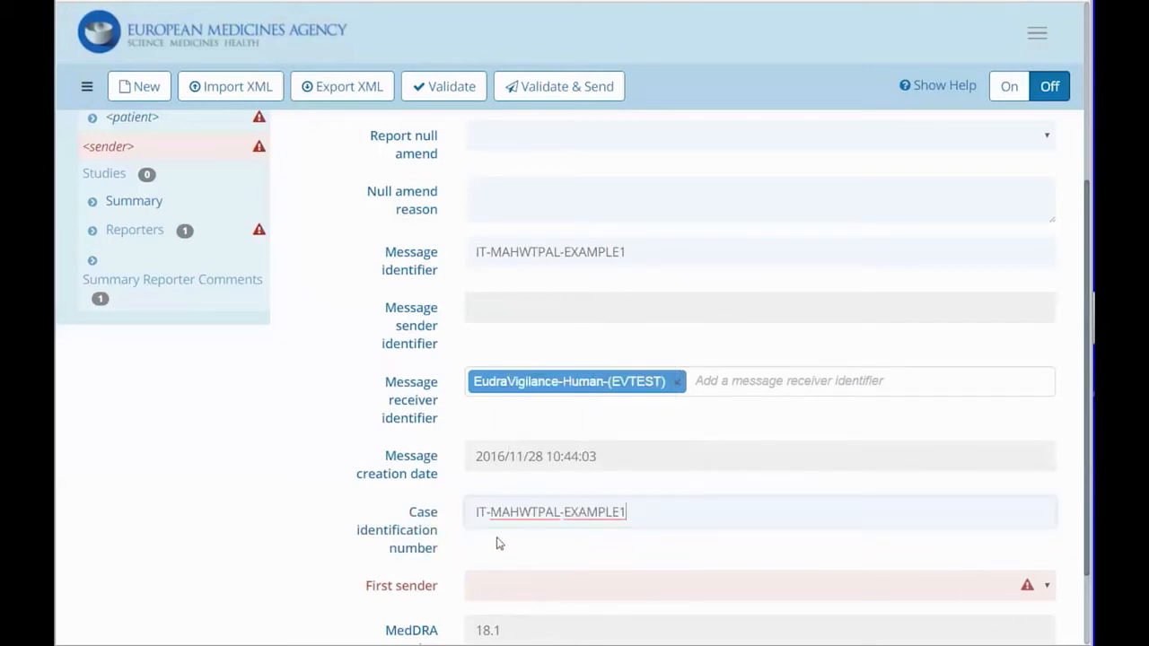
Set the first sender of the case to Other.
scroll(526, 548, "down", 1)
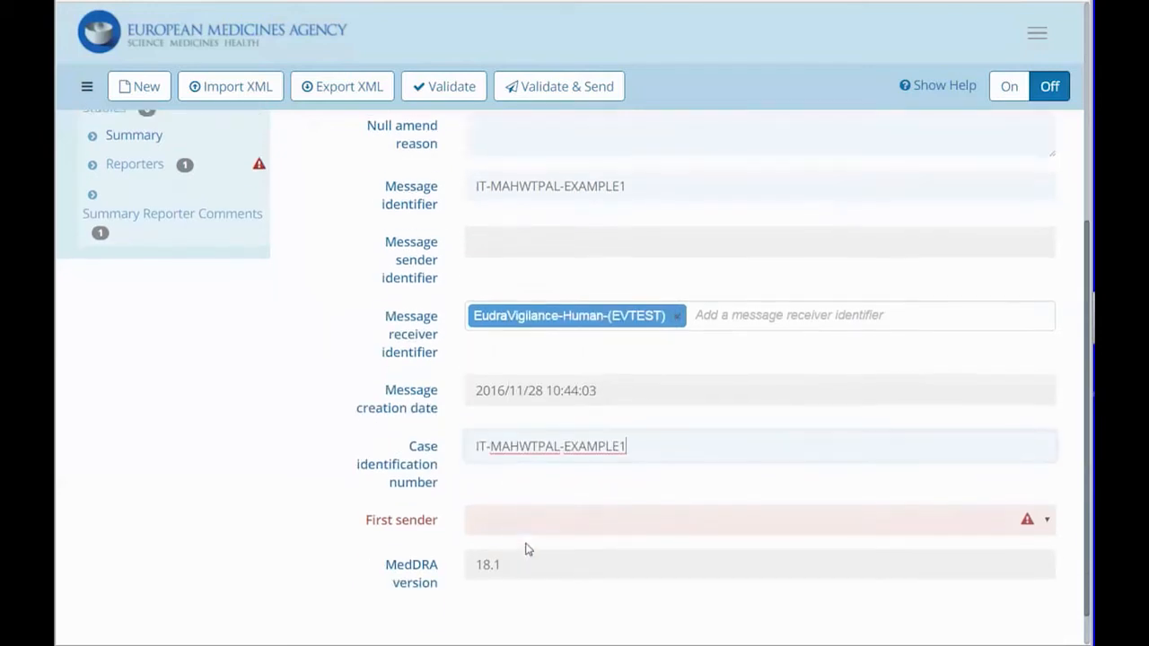
left_click(541, 523)
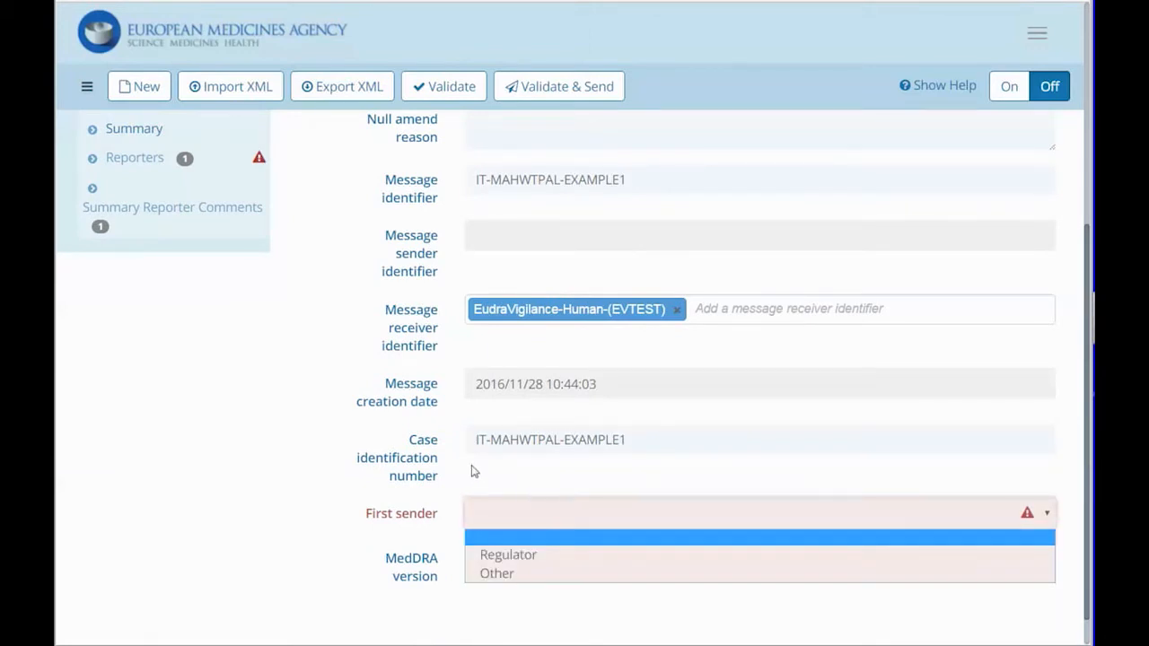
left_click(510, 575)
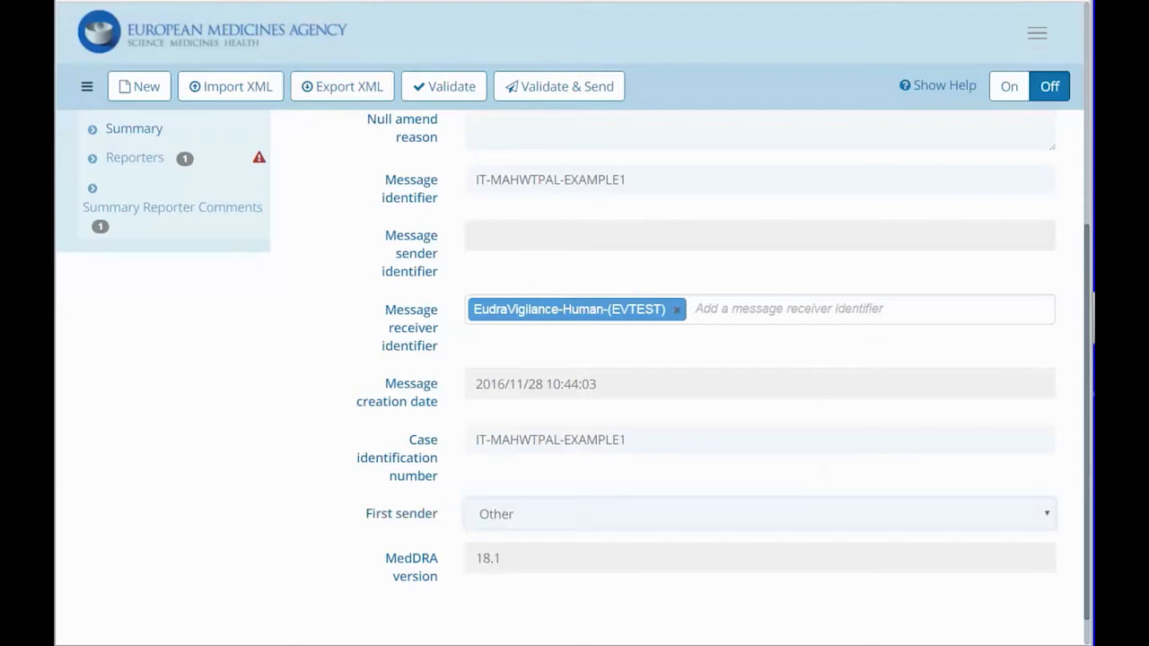
scroll(756, 532, "down", 1)
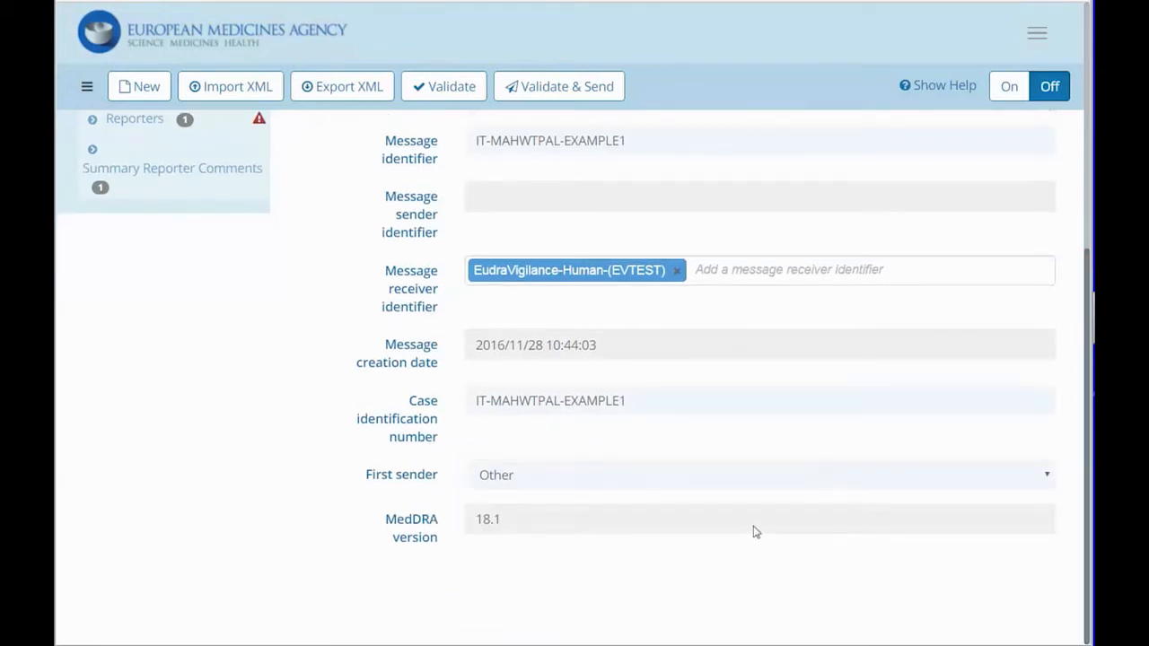
Add a linked report to the safety report and set its identifier to IT-MAHWTPAL-linkedcase2.
scroll(756, 531, "up", 5)
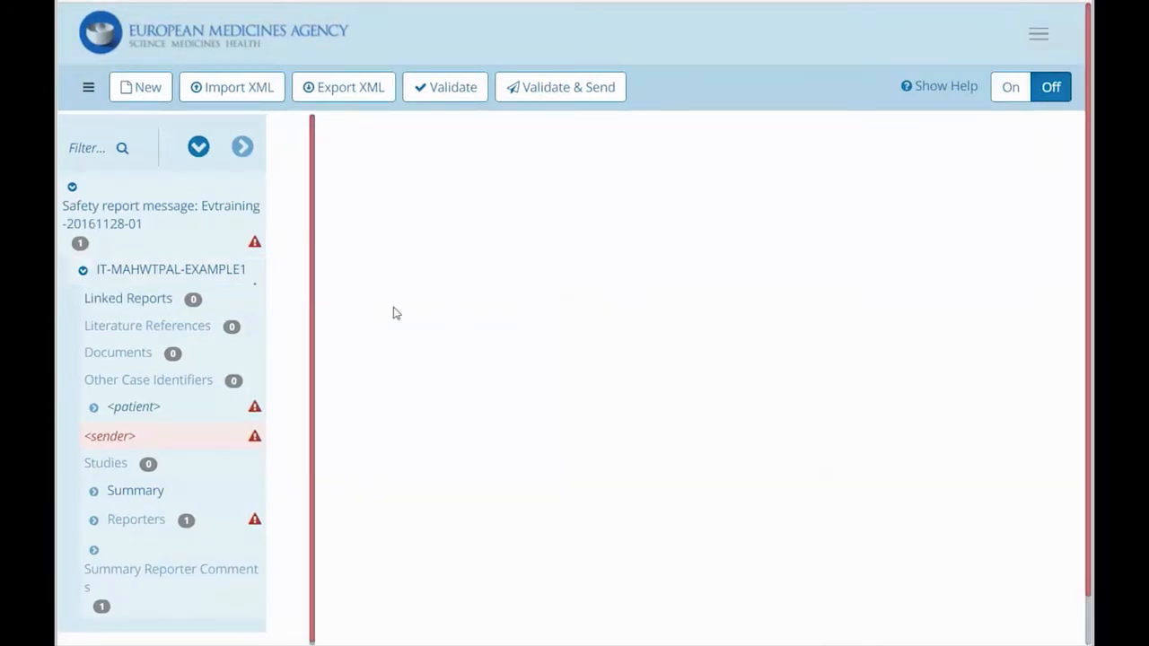
mouse_move(161, 306)
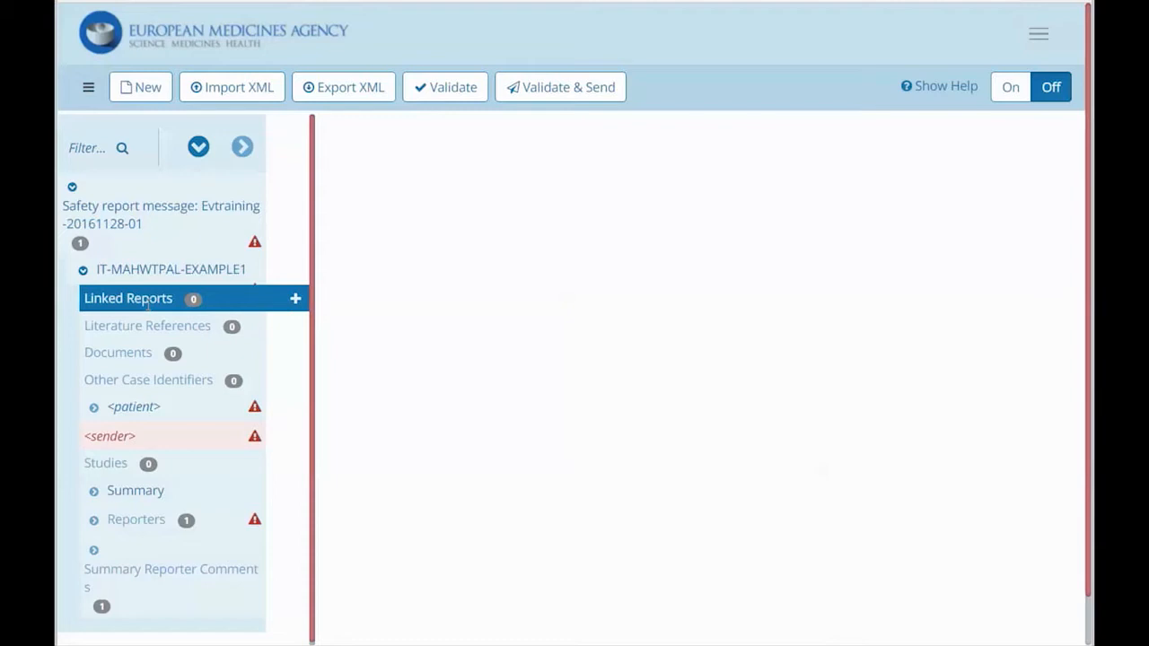
left_click(295, 304)
left_click(94, 299)
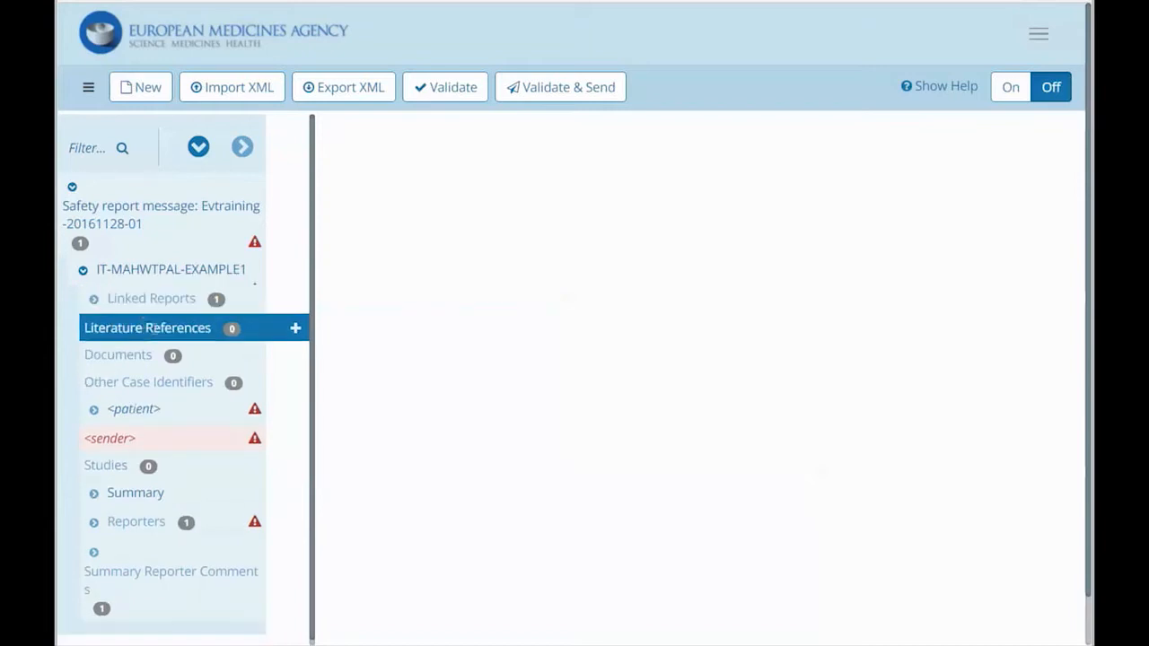
left_click(94, 299)
left_click(123, 328)
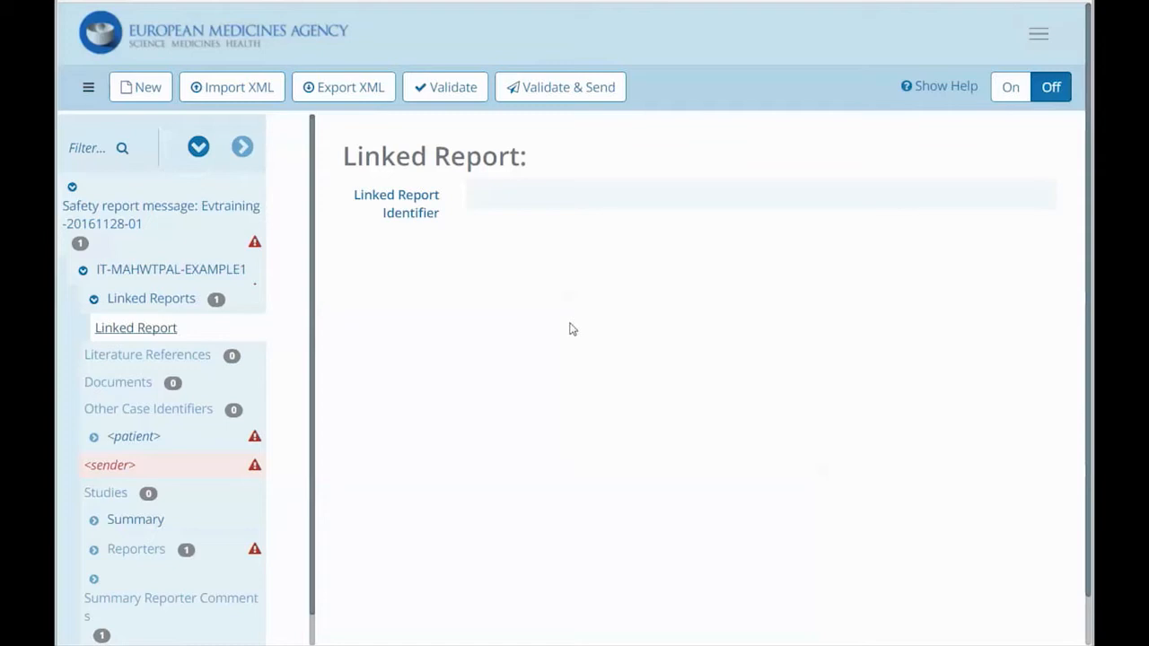
left_click(519, 190)
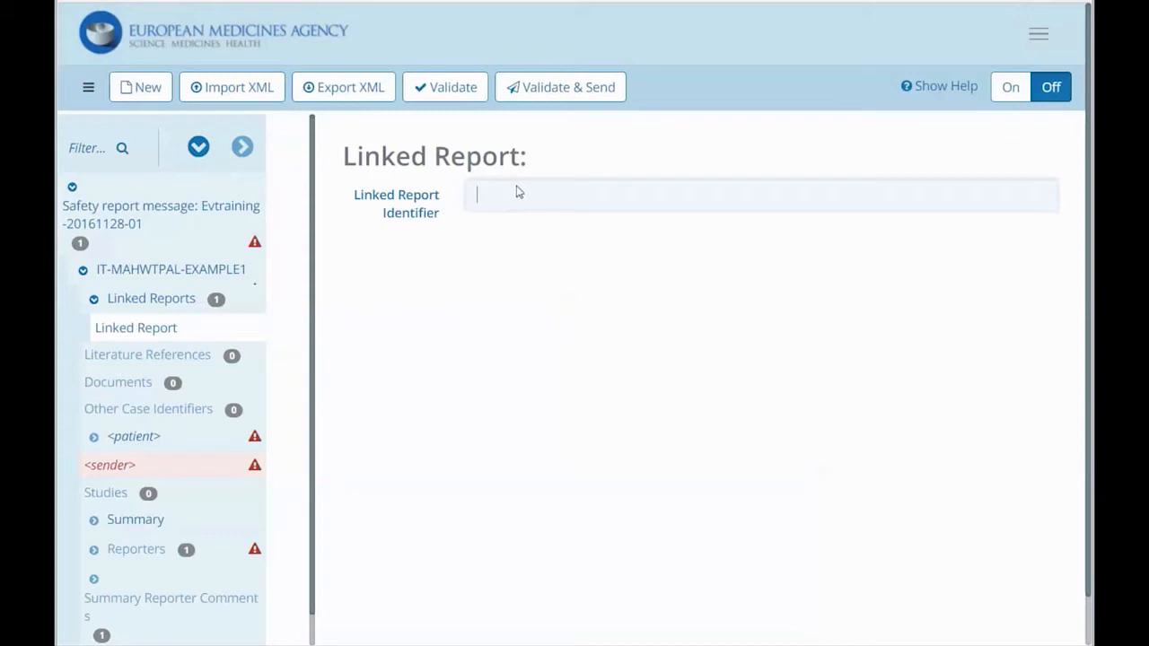
type("I")
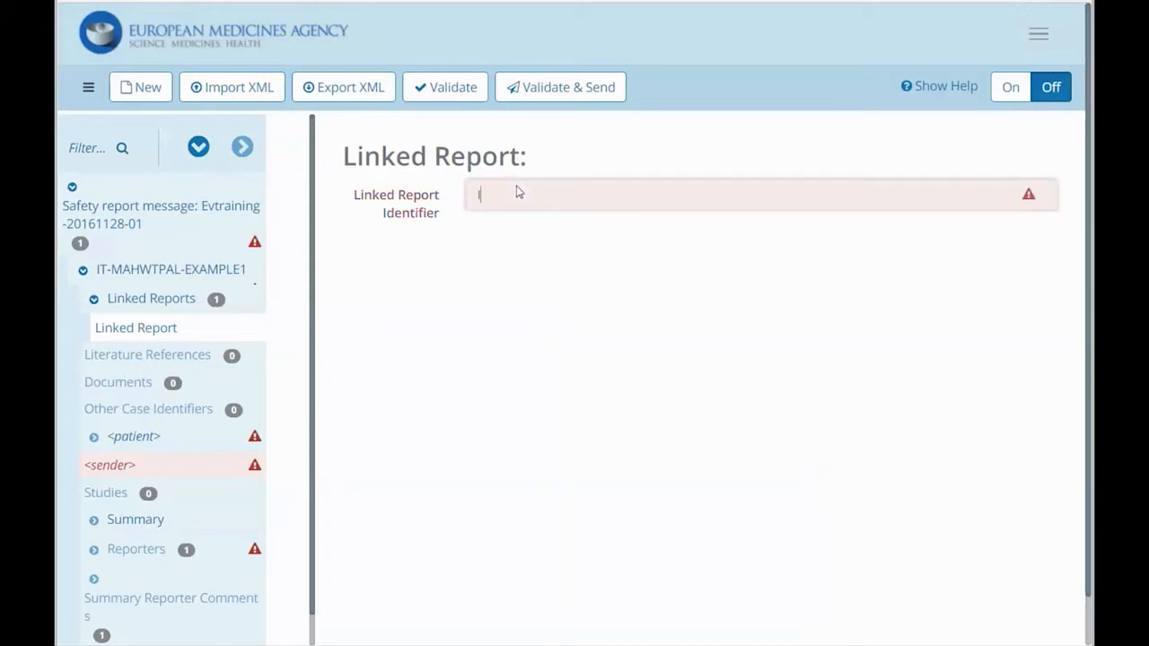
type("T-MAHWTPAL-li")
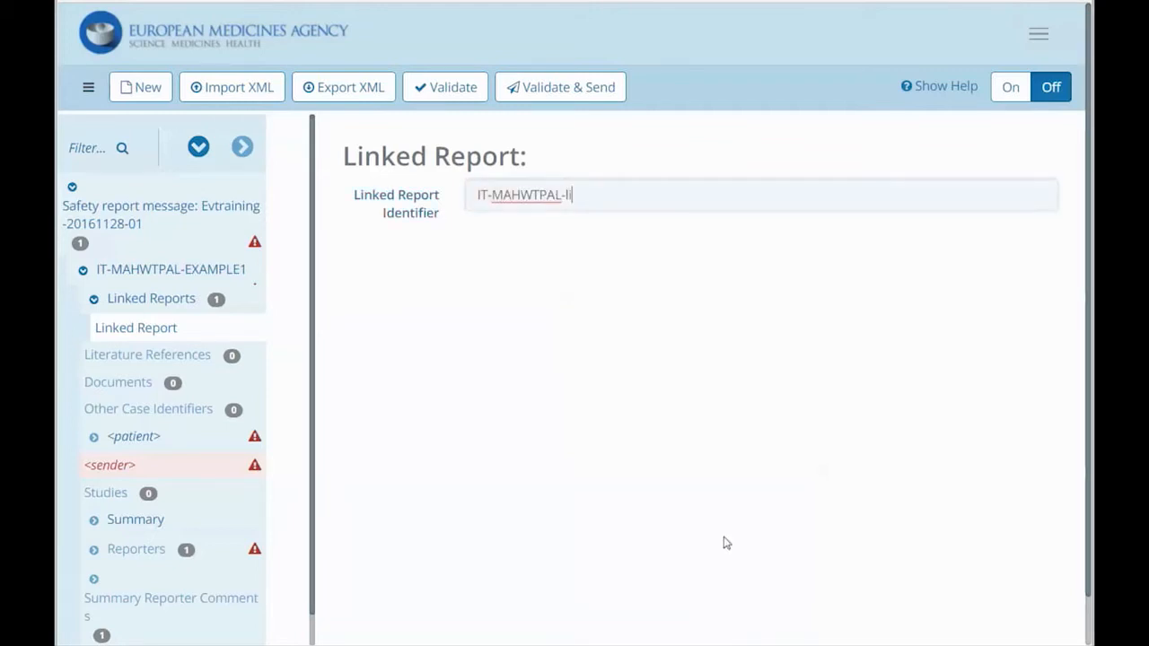
type("nkedcase2")
Add a second linked report, delete that empty entry again and return to the first linked report.
left_click(296, 299)
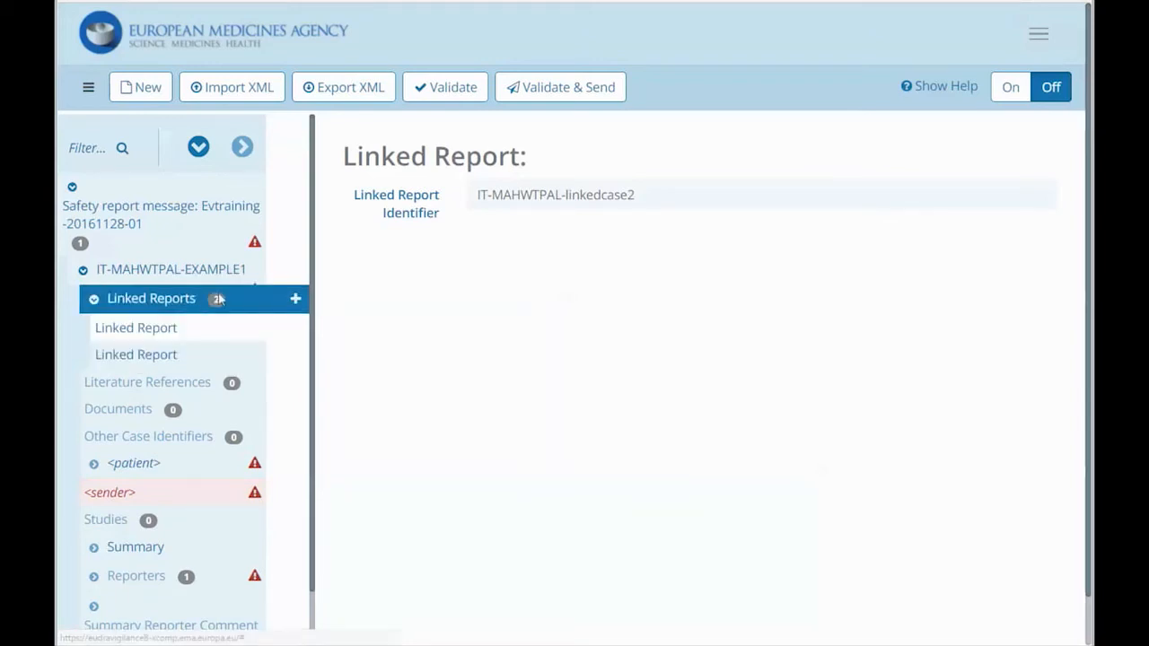
left_click(224, 354)
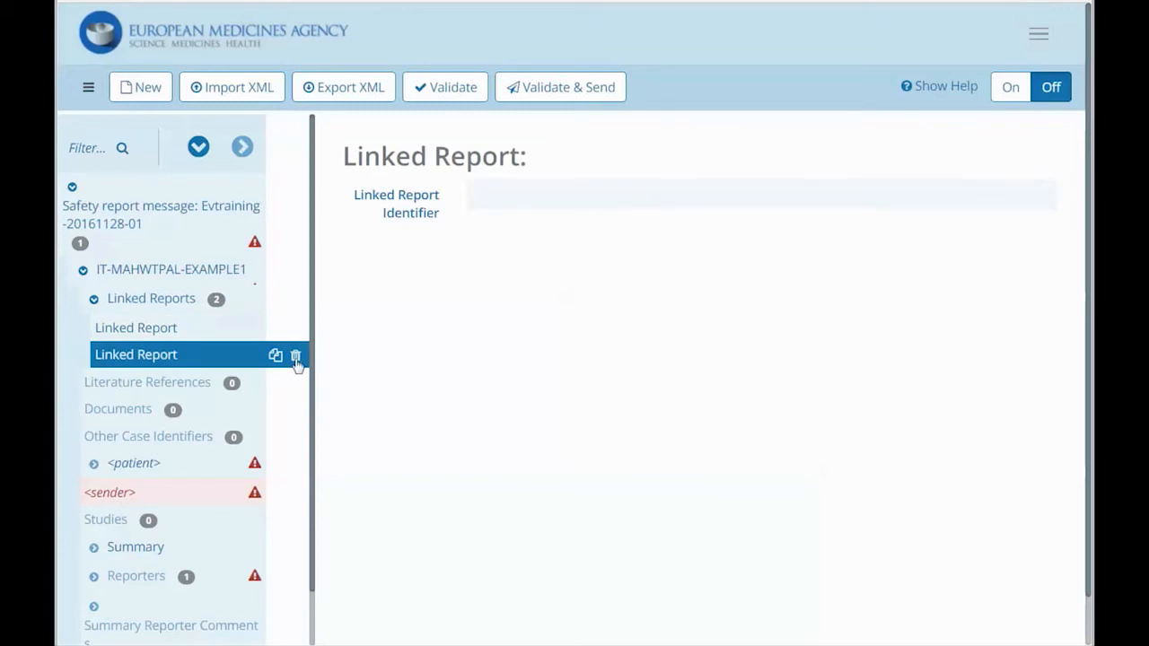
left_click(296, 356)
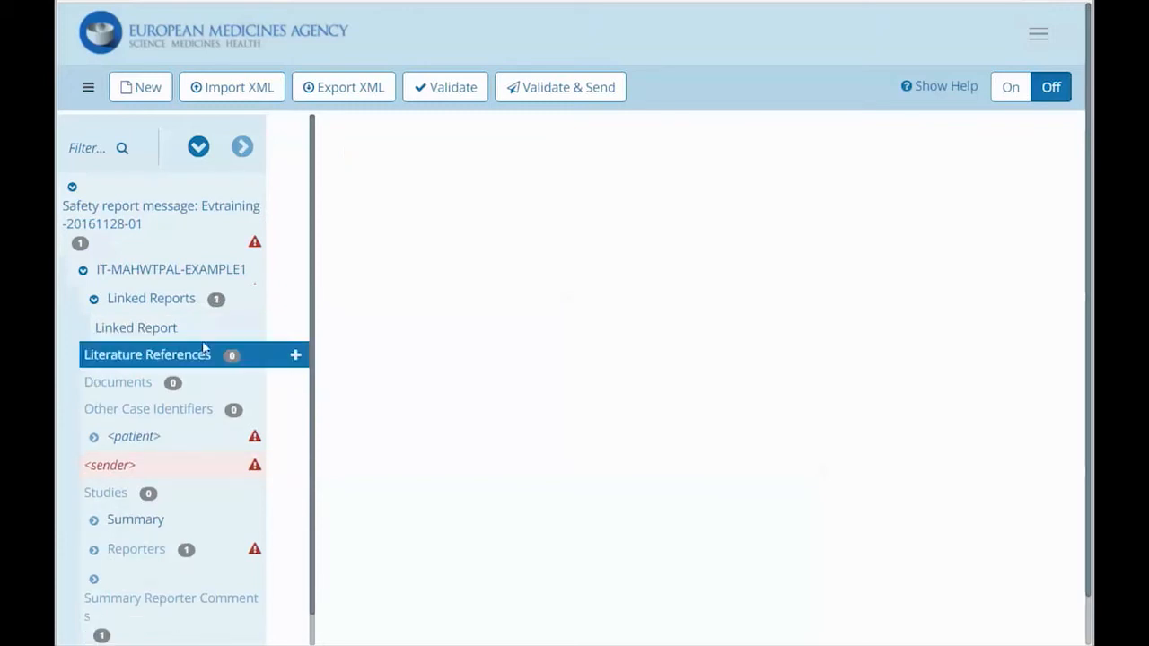
left_click(139, 327)
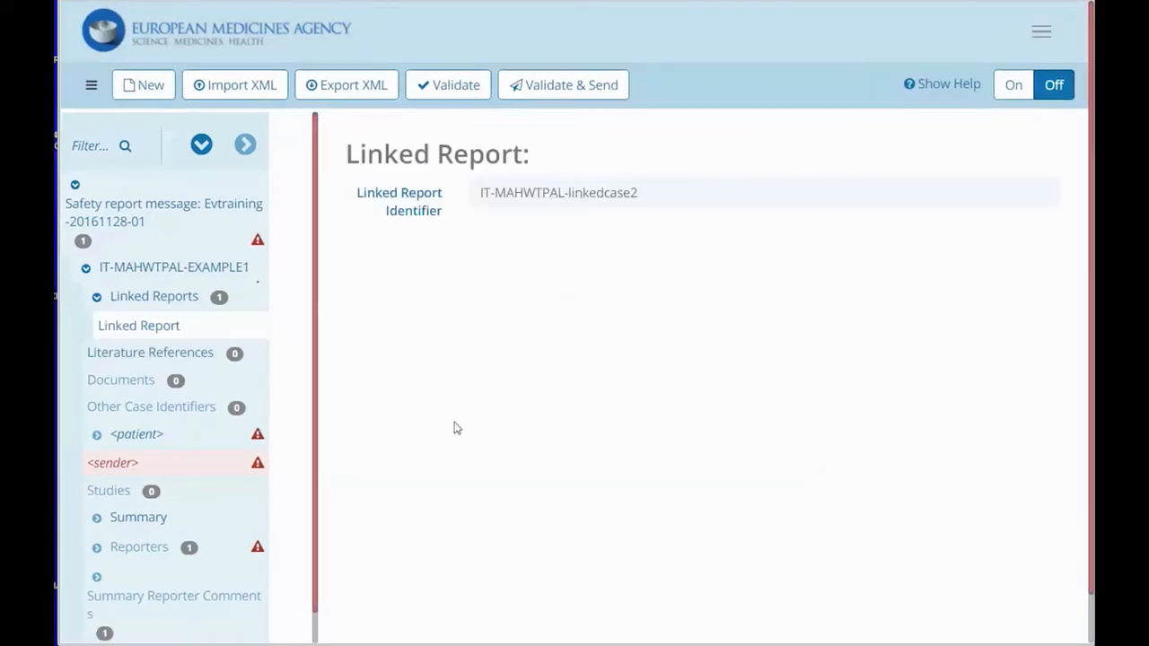
left_click(95, 298)
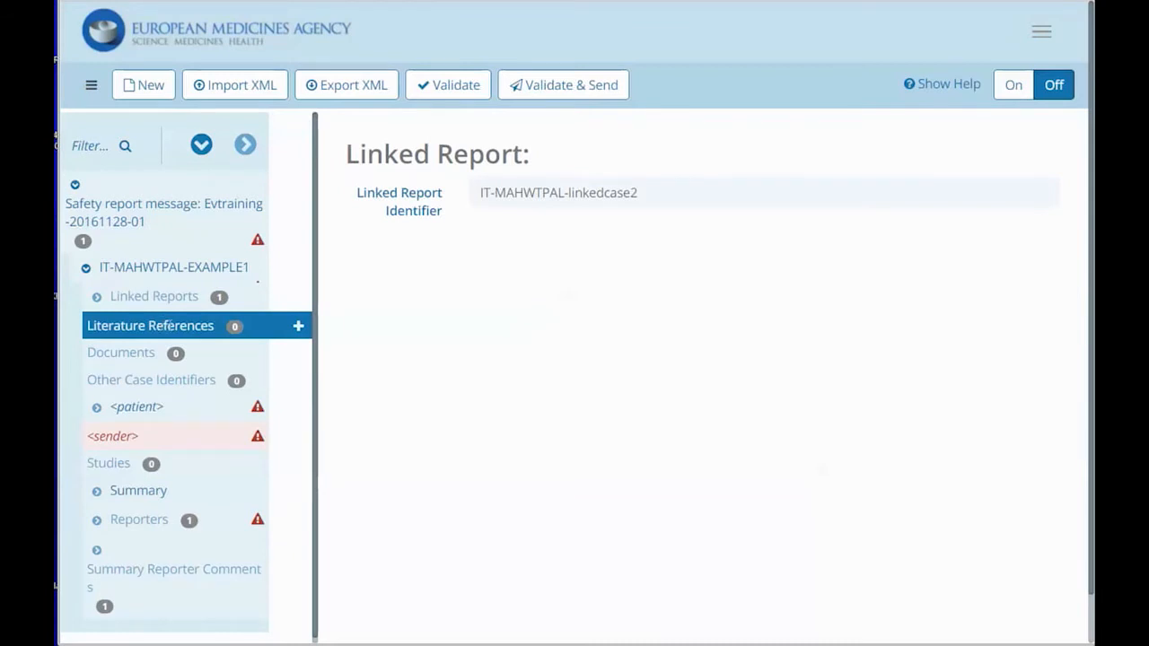
left_click(299, 326)
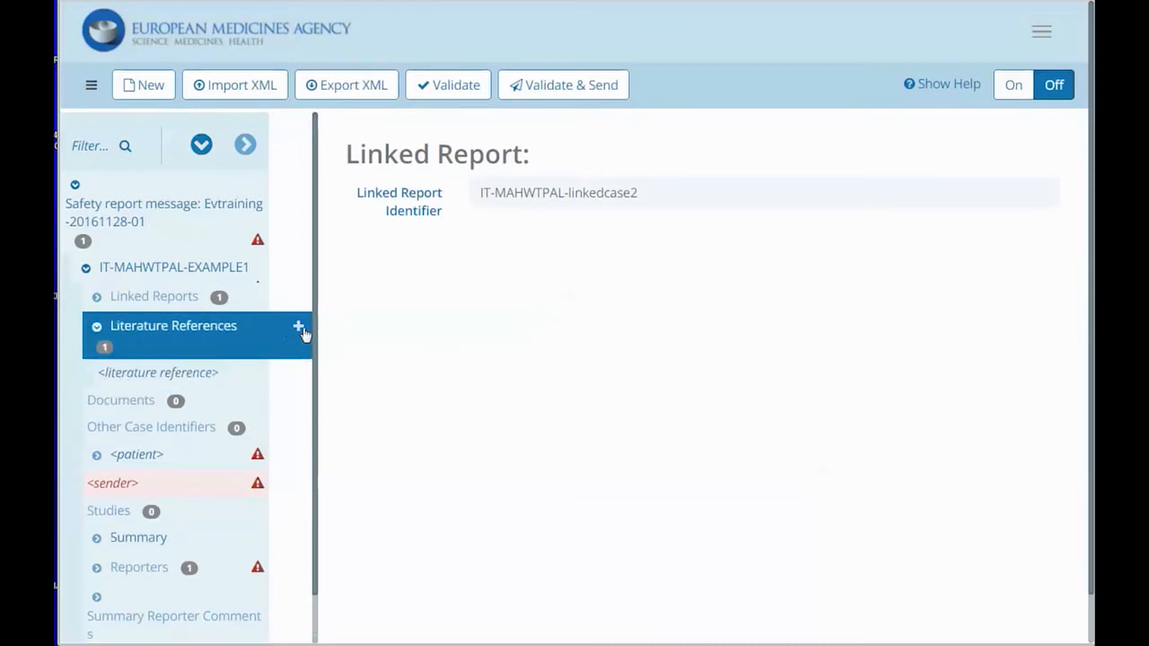
left_click(158, 383)
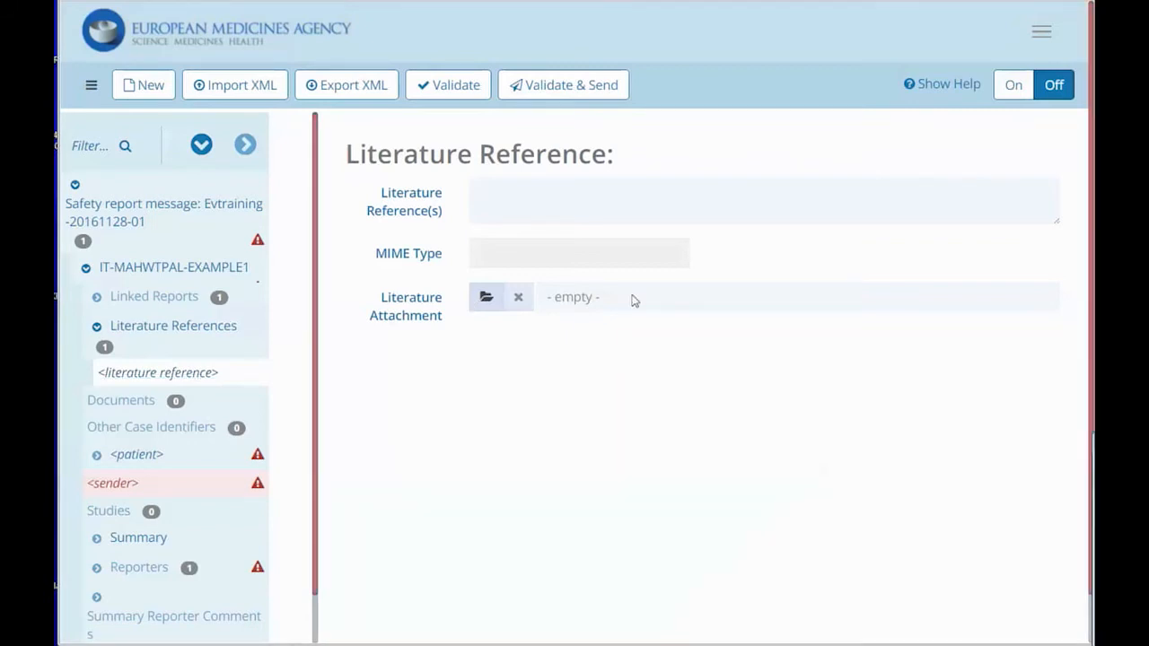
left_click(542, 200)
right_click(543, 201)
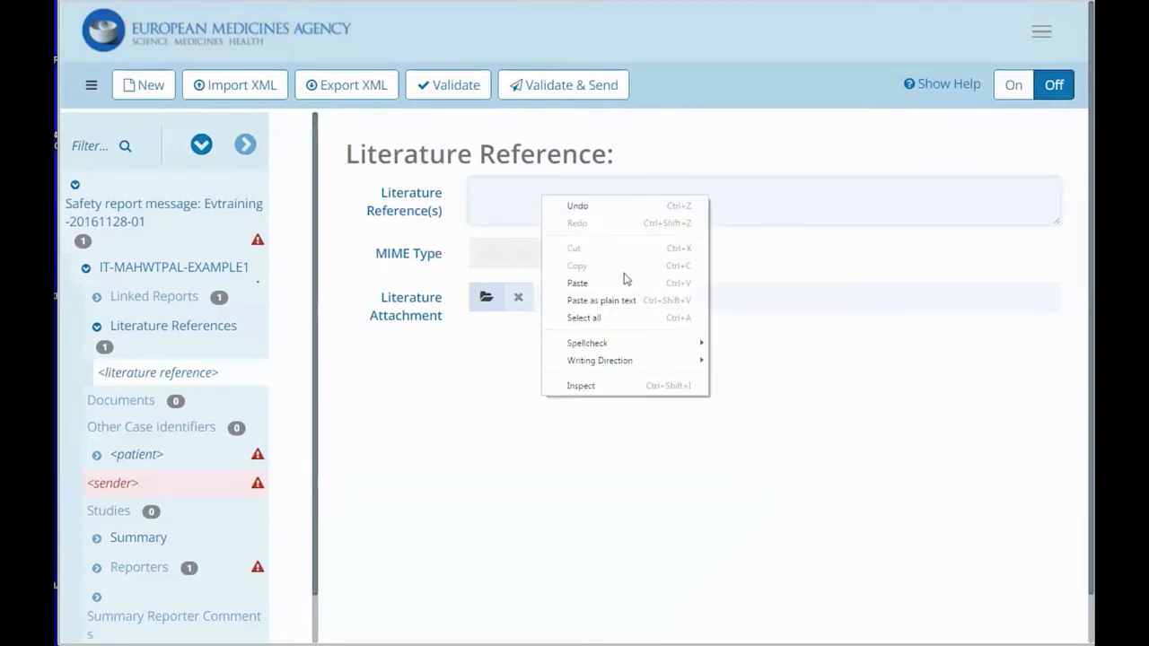
left_click(616, 304)
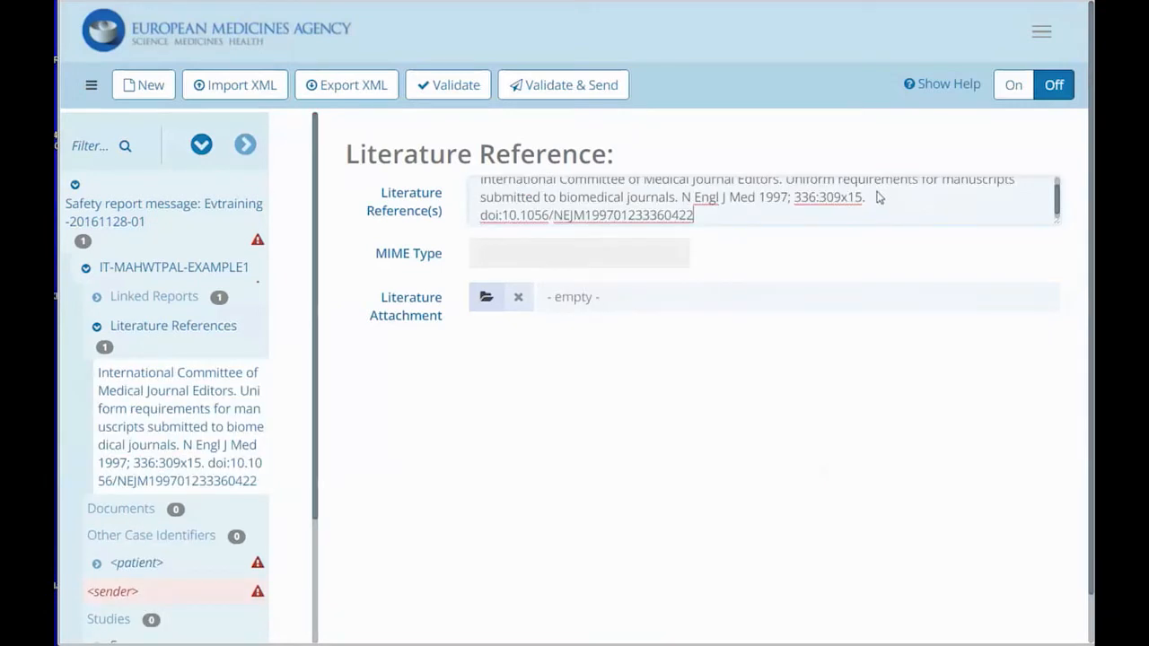
scroll(875, 202, "up", 1)
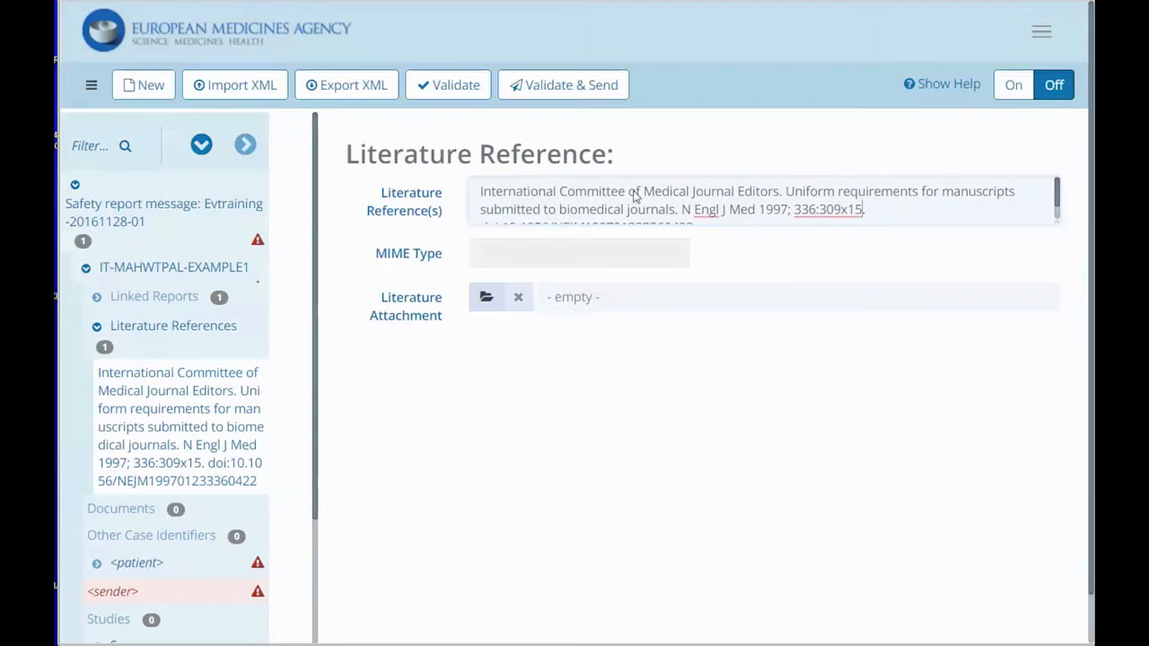
Attach the file nejm199701233360422.pdf to the literature reference and collapse the literature references.
scroll(635, 195, "down", 1)
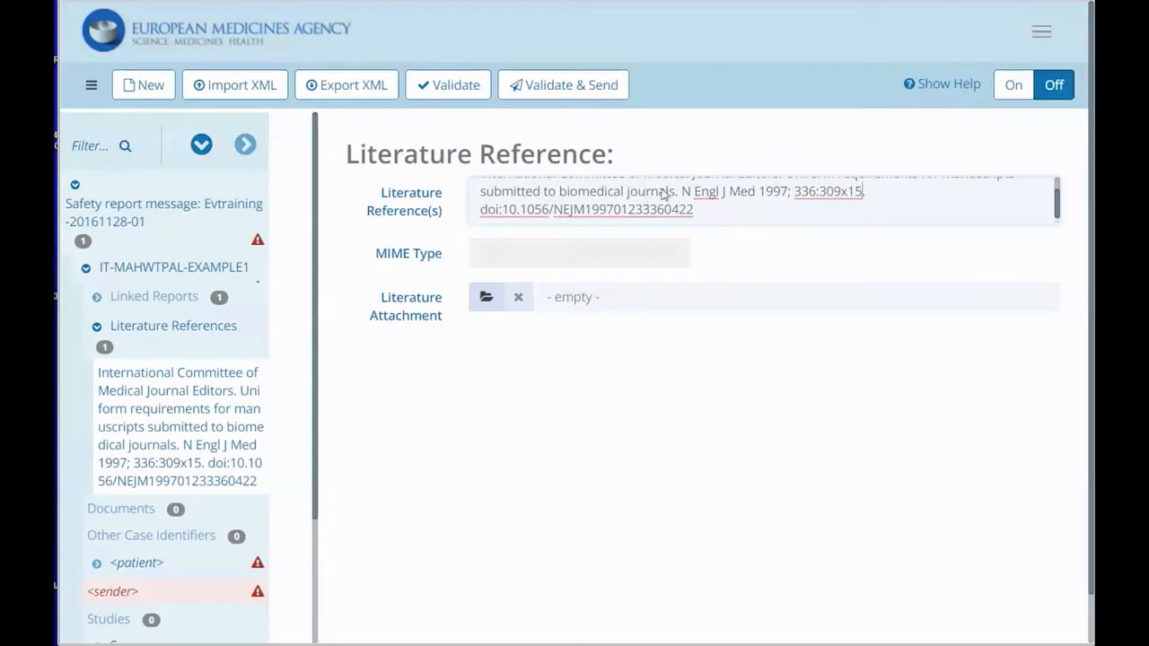
left_click(488, 298)
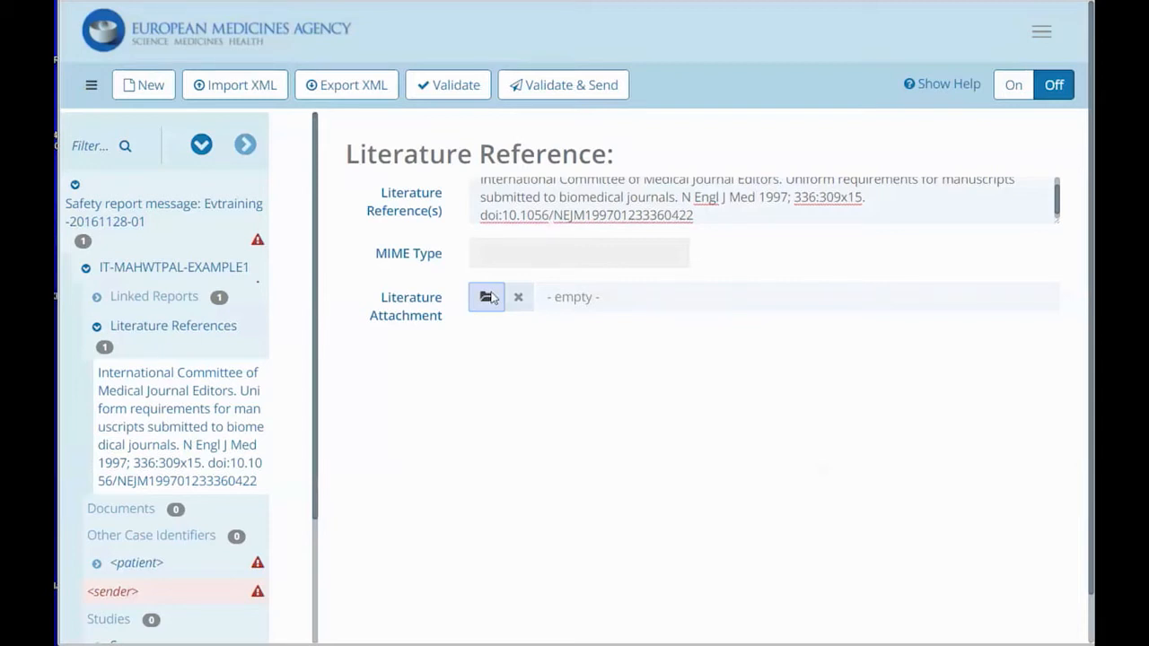
left_click(492, 304)
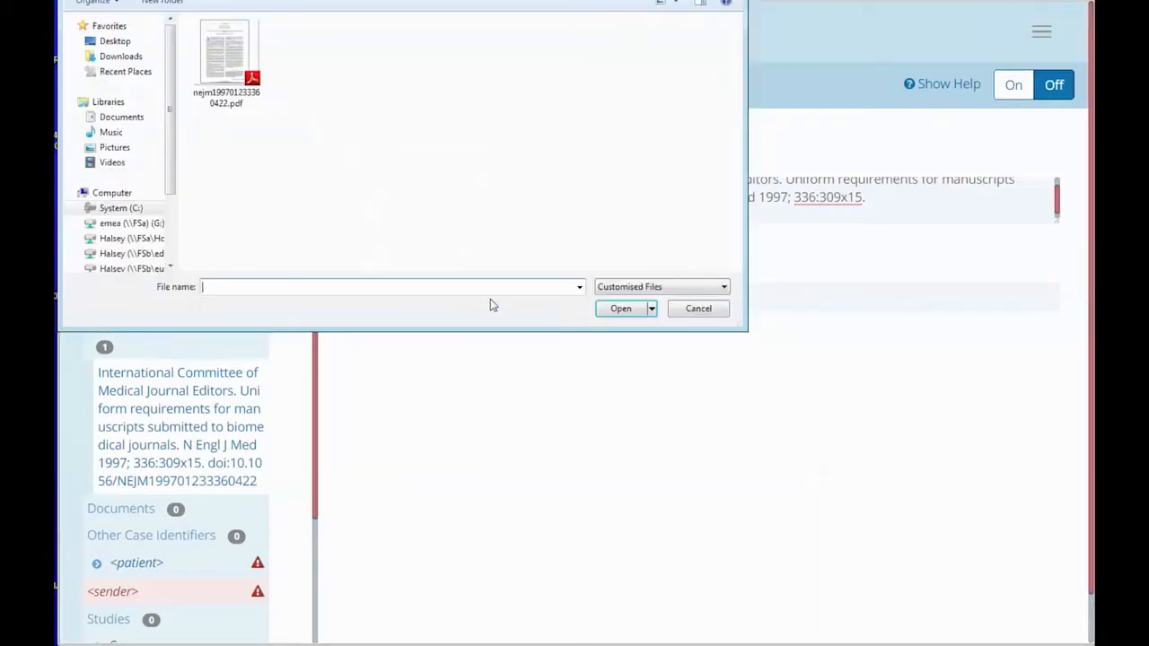
left_click(233, 64)
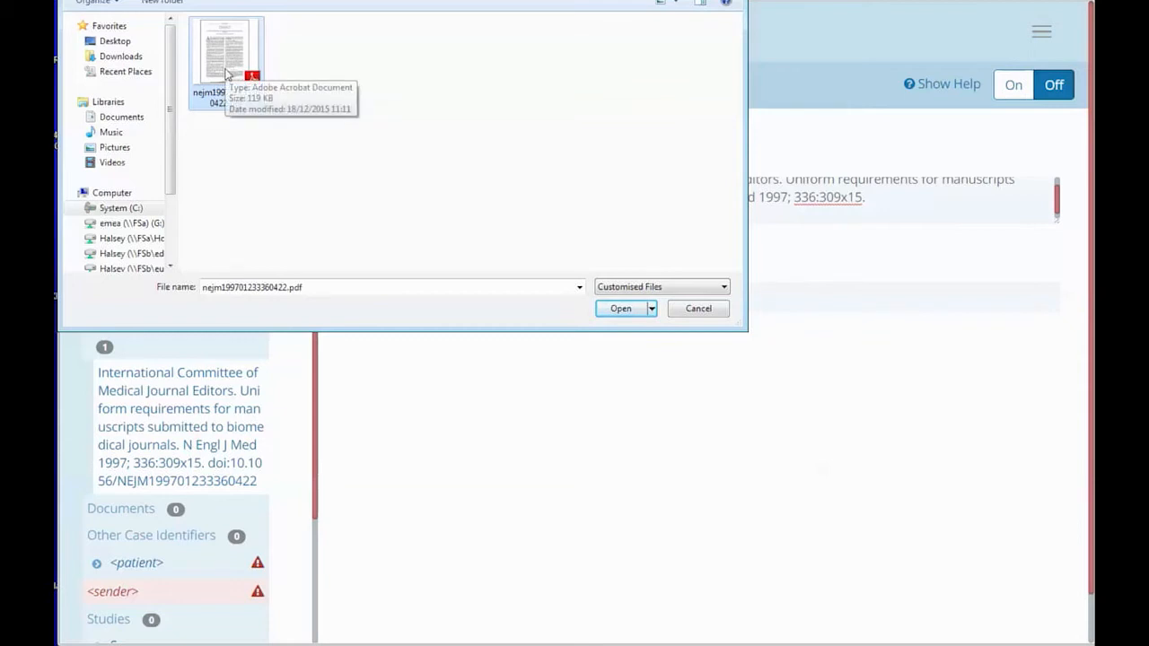
left_click(621, 311)
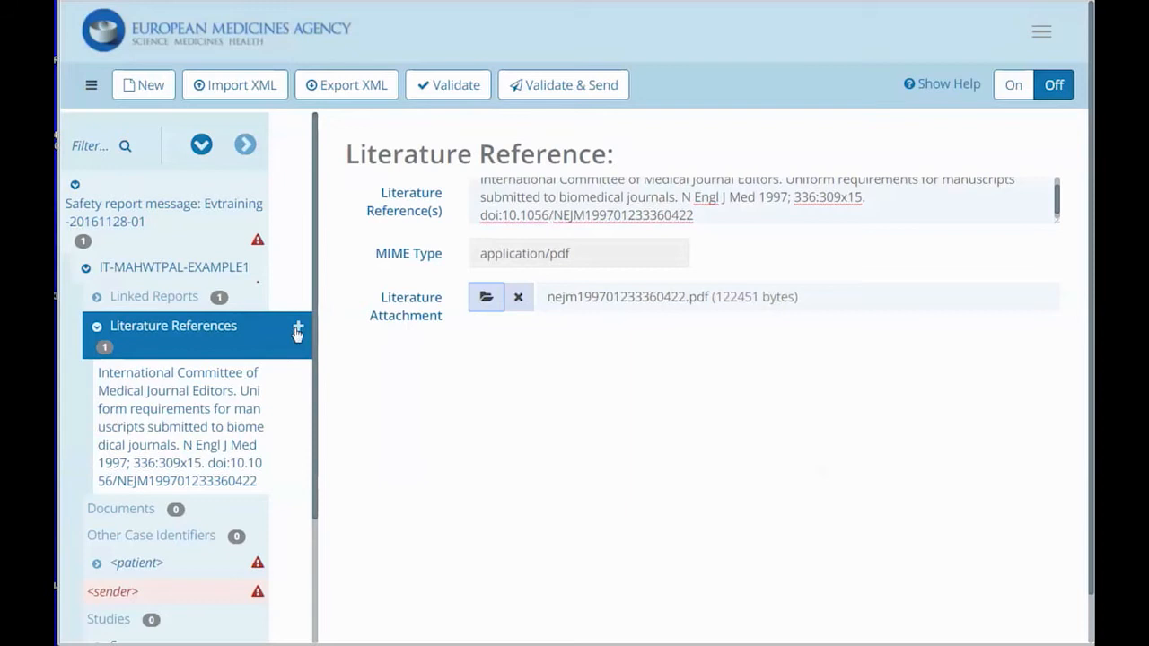
left_click(97, 329)
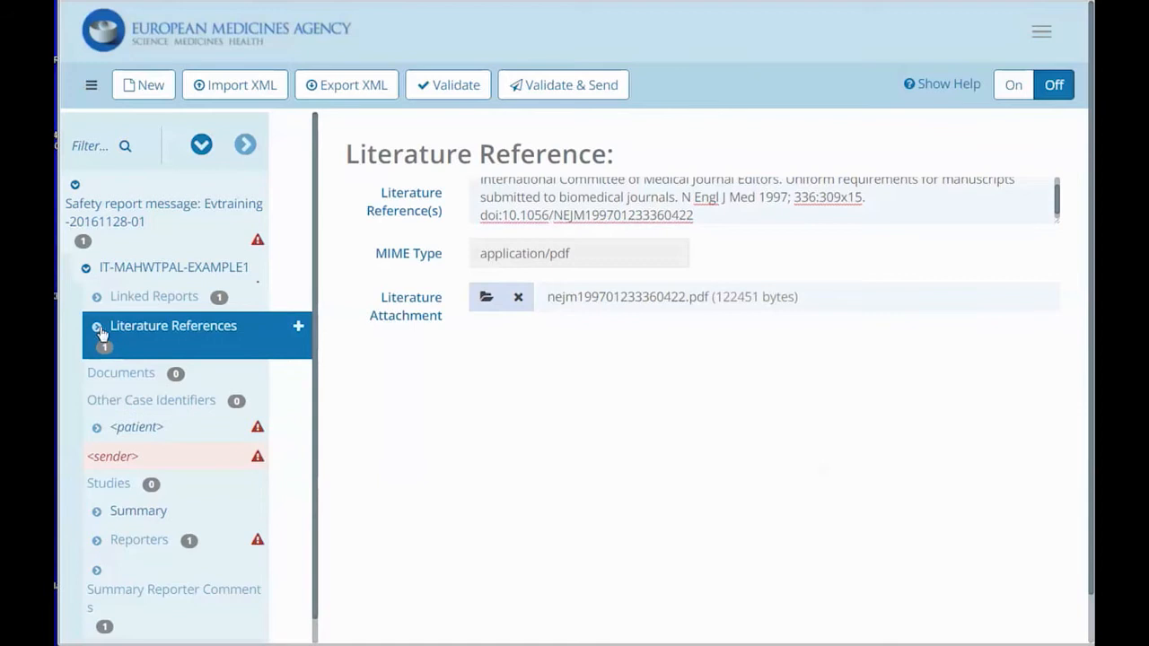
Add a document to the safety report and describe the document held by the sender as Lab test results.
left_click(130, 369)
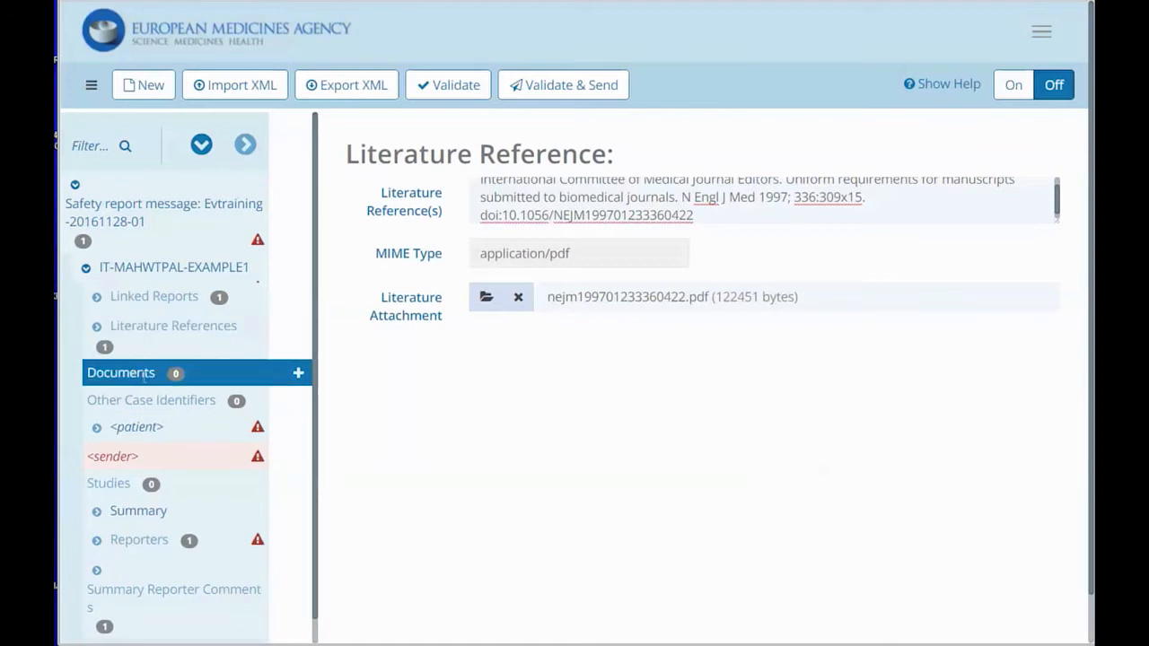
left_click(298, 372)
left_click(95, 378)
left_click(97, 377)
left_click(134, 404)
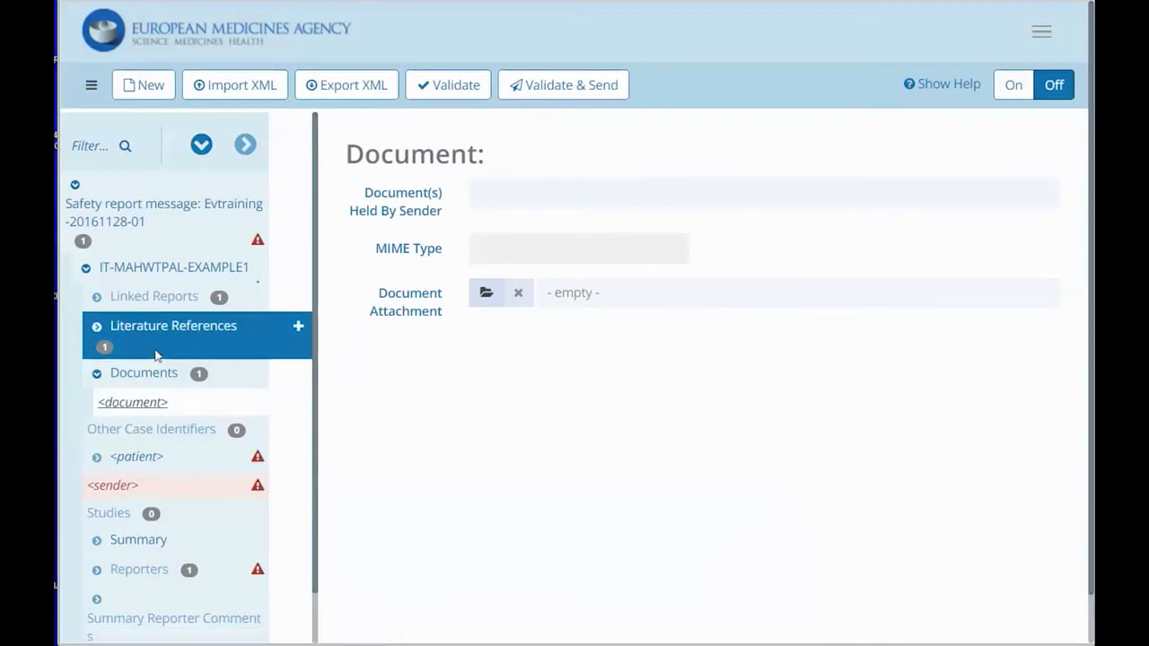
left_click(527, 205)
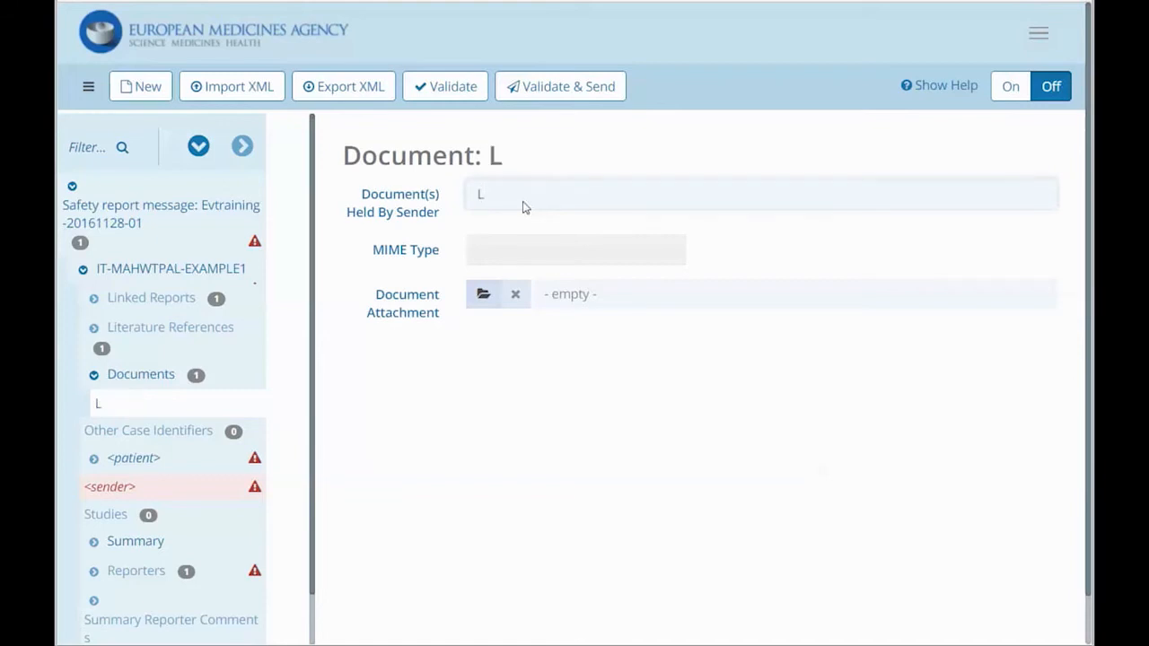
type("ab test results")
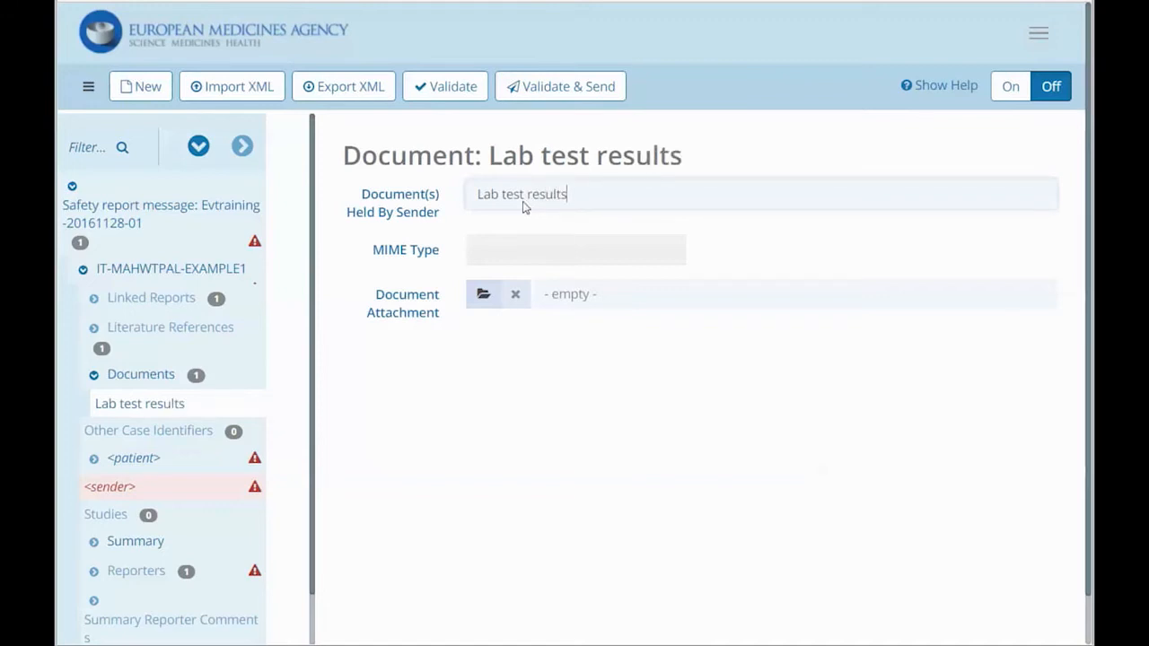
Browse for a document attachment, cancel without choosing a file, and delete the Lab test results document.
left_click(483, 301)
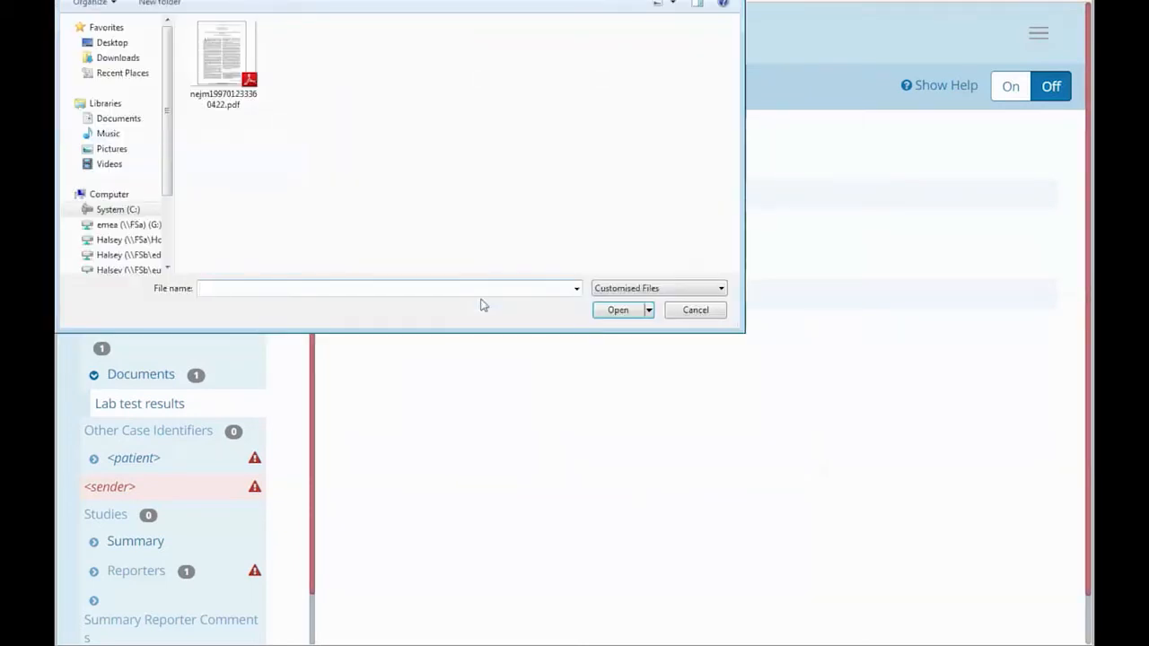
left_click(697, 311)
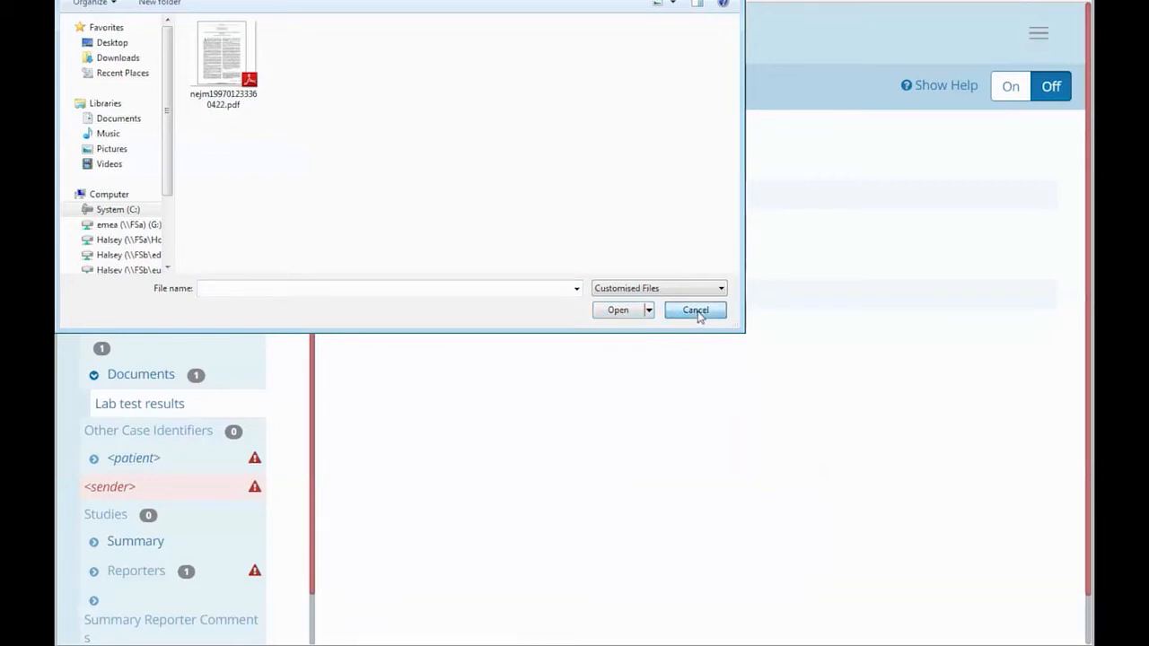
mouse_move(219, 401)
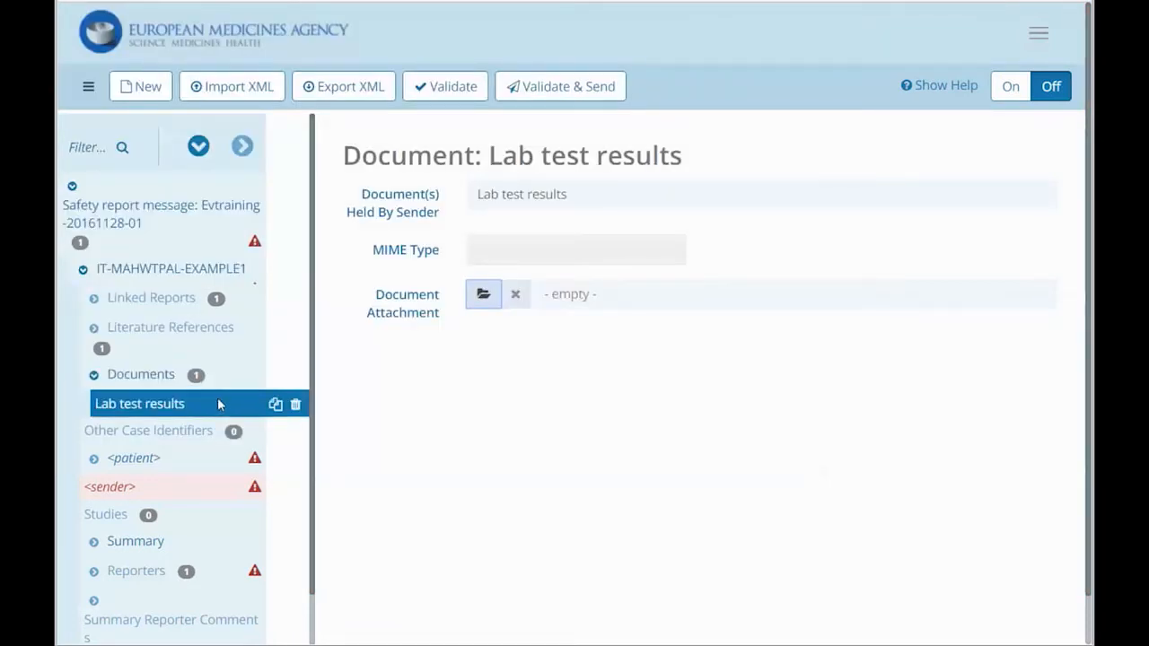
left_click(296, 409)
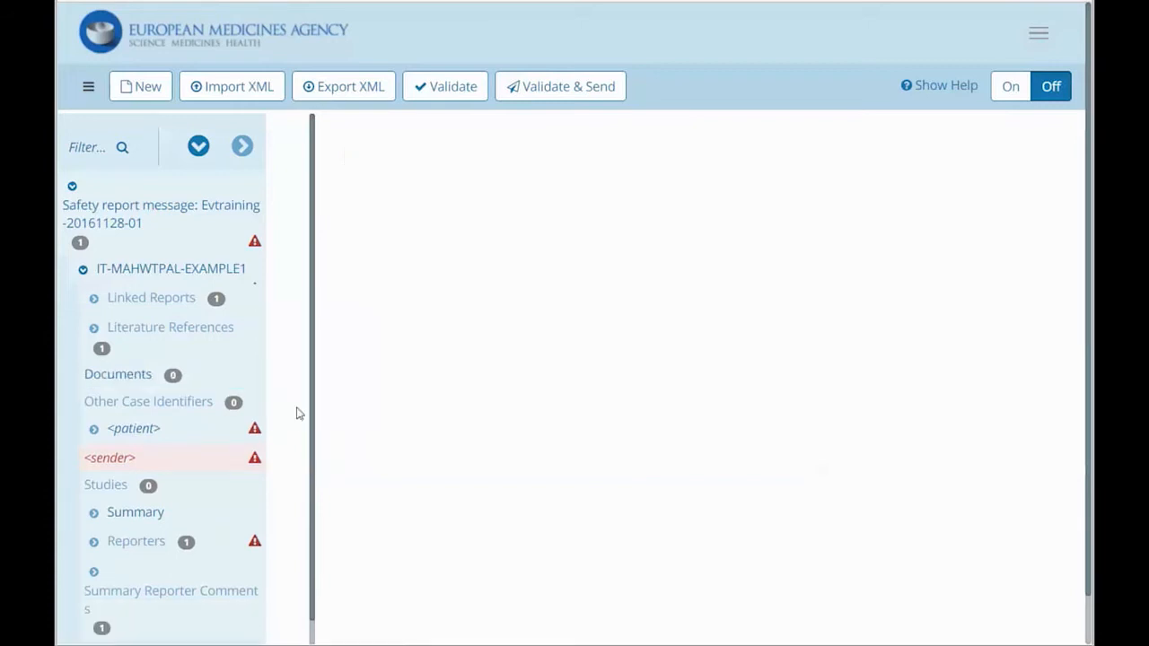
left_click(93, 330)
left_click(94, 330)
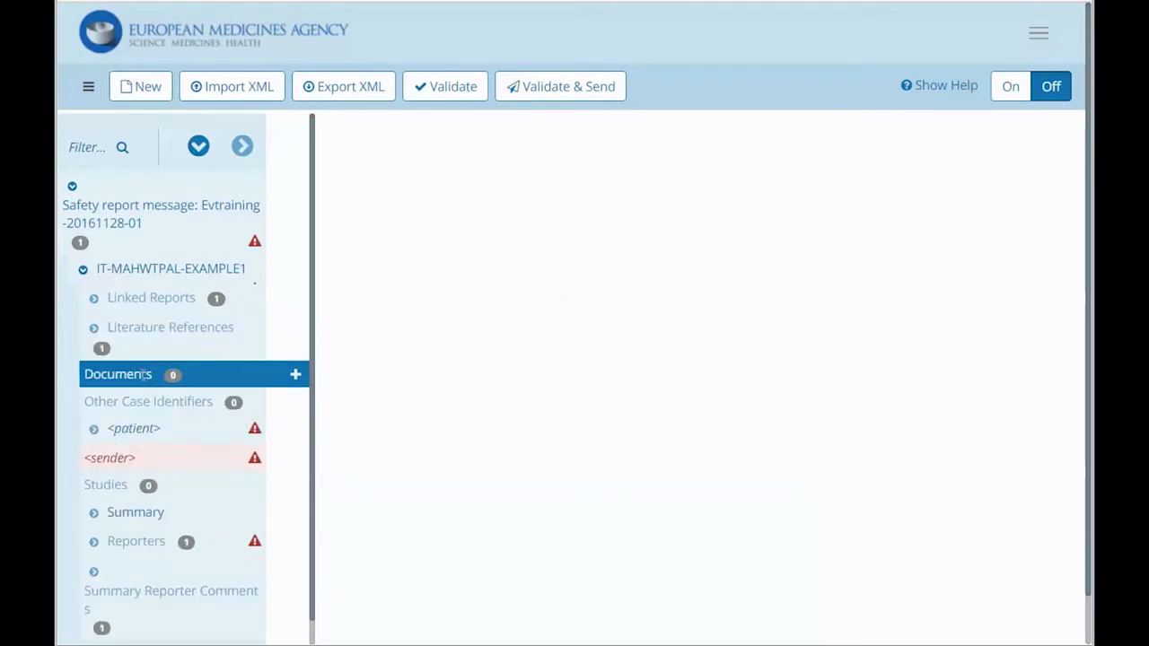
Add another case identifier with source Other MAH and case identifier example123.
left_click(297, 402)
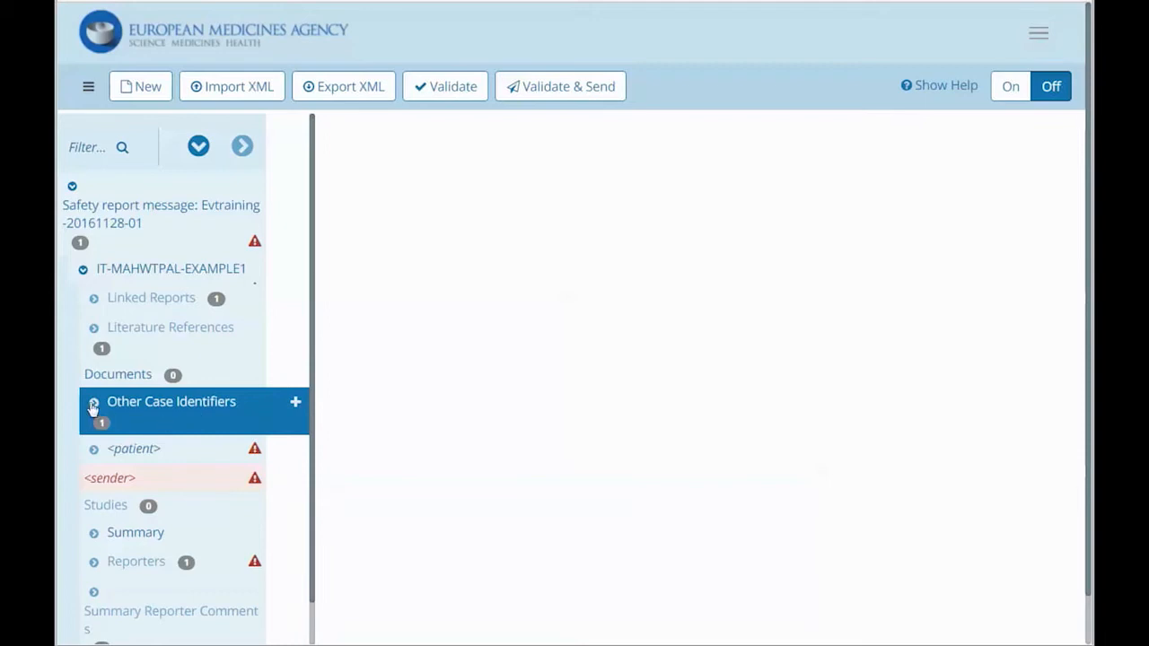
left_click(93, 409)
left_click(171, 453)
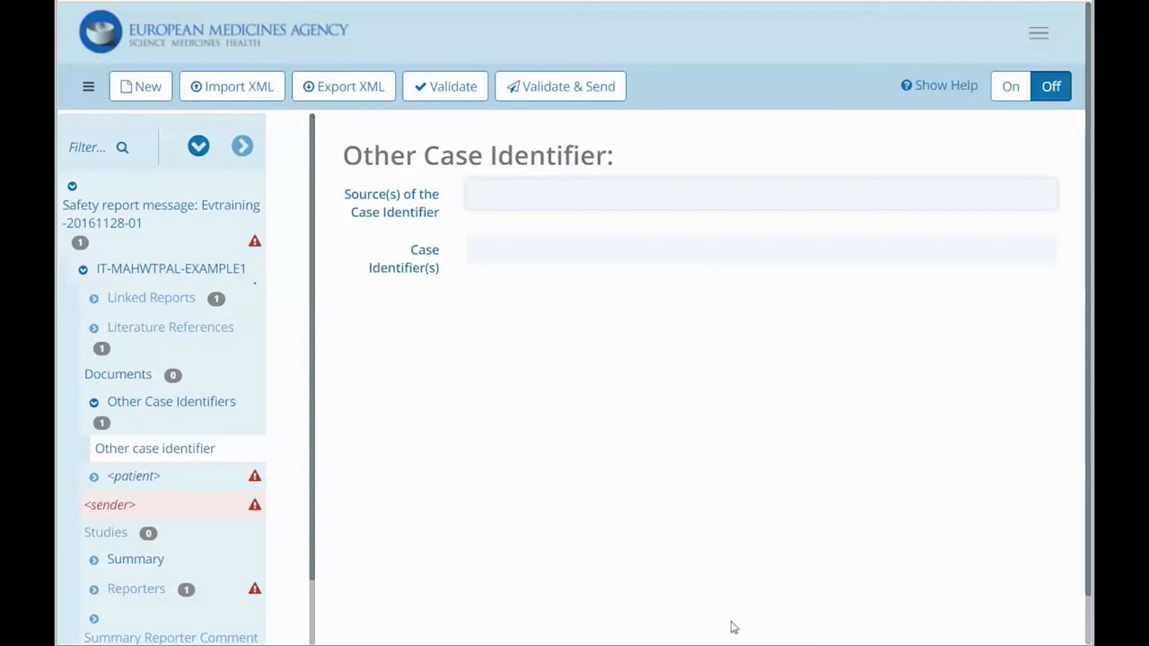
type("Other MAH")
key("Tab")
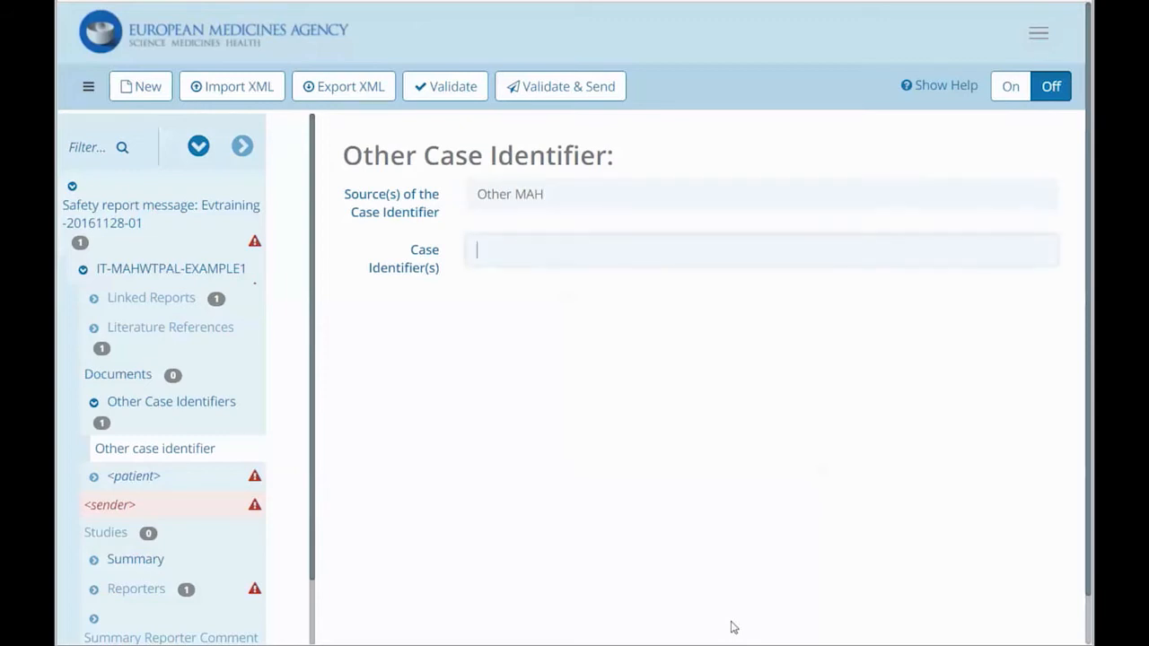
type("example123")
Open the patient section and look over its drugs, medical histories, past drugs, reactions and tests subsections.
left_click(135, 476)
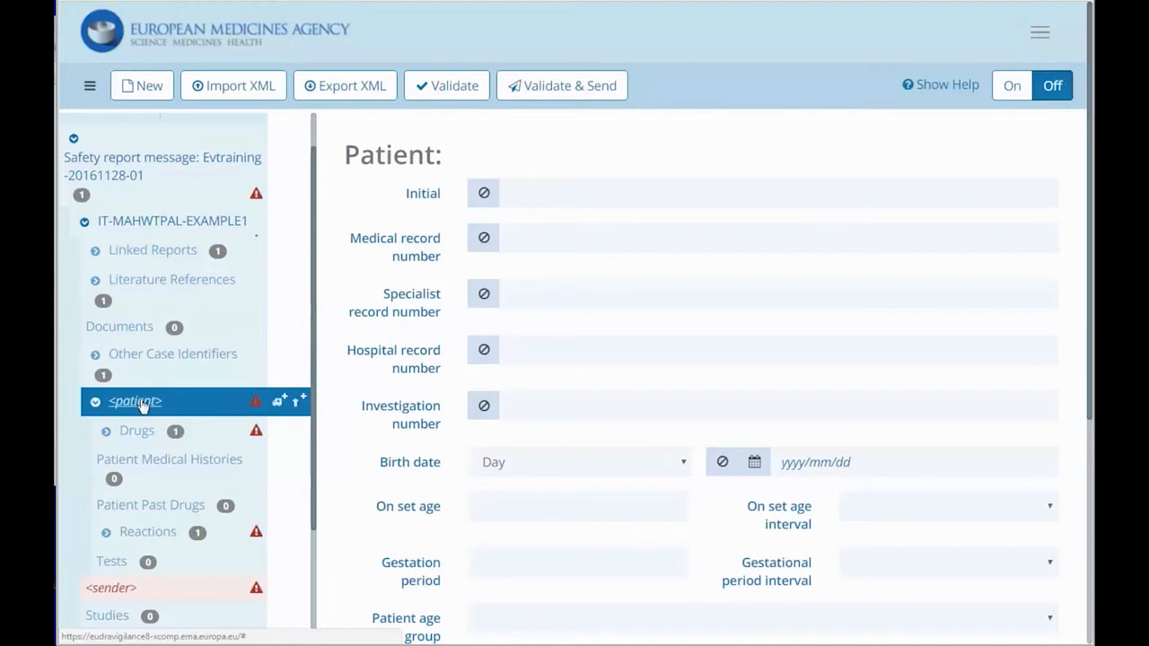
left_click(136, 431)
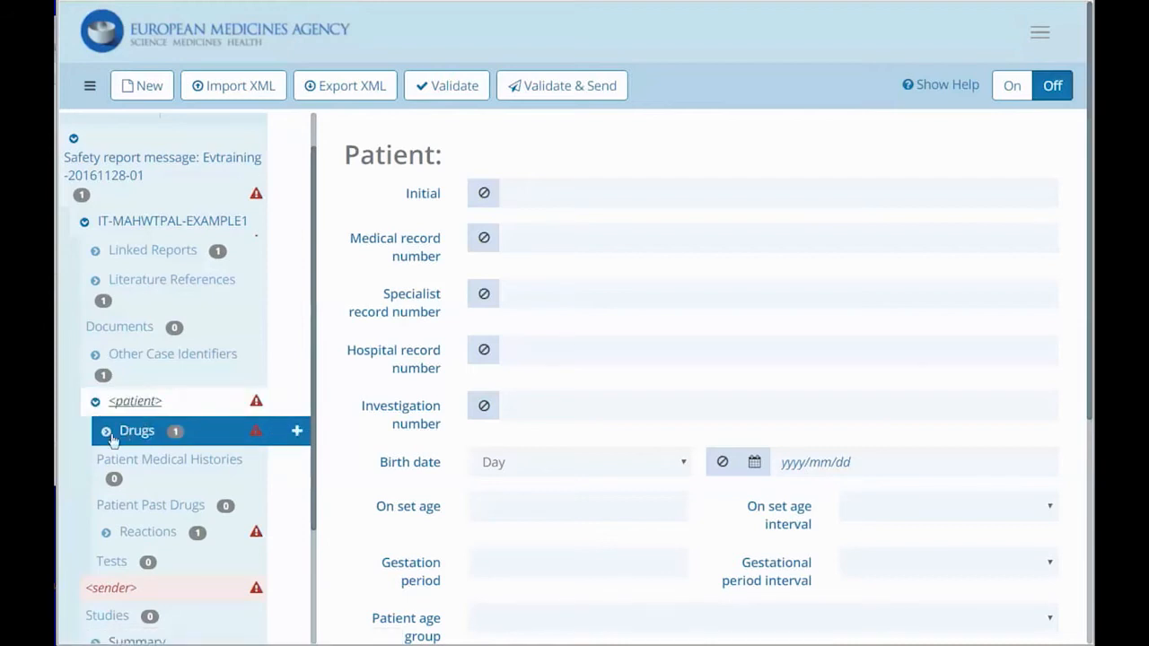
left_click(147, 460)
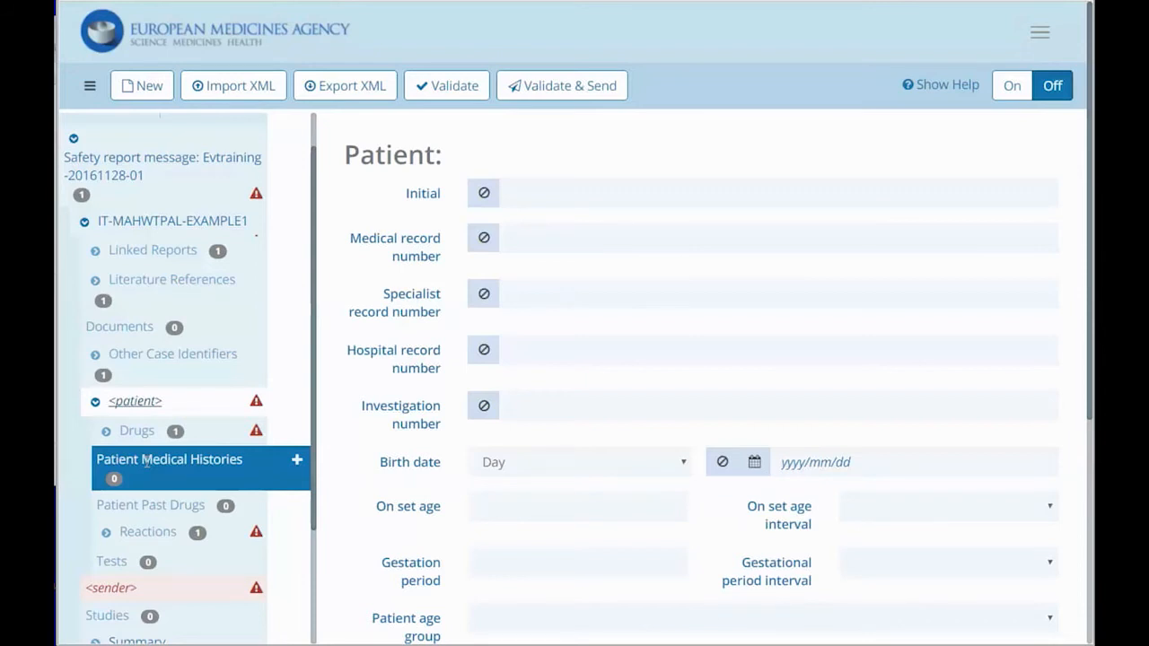
left_click(166, 506)
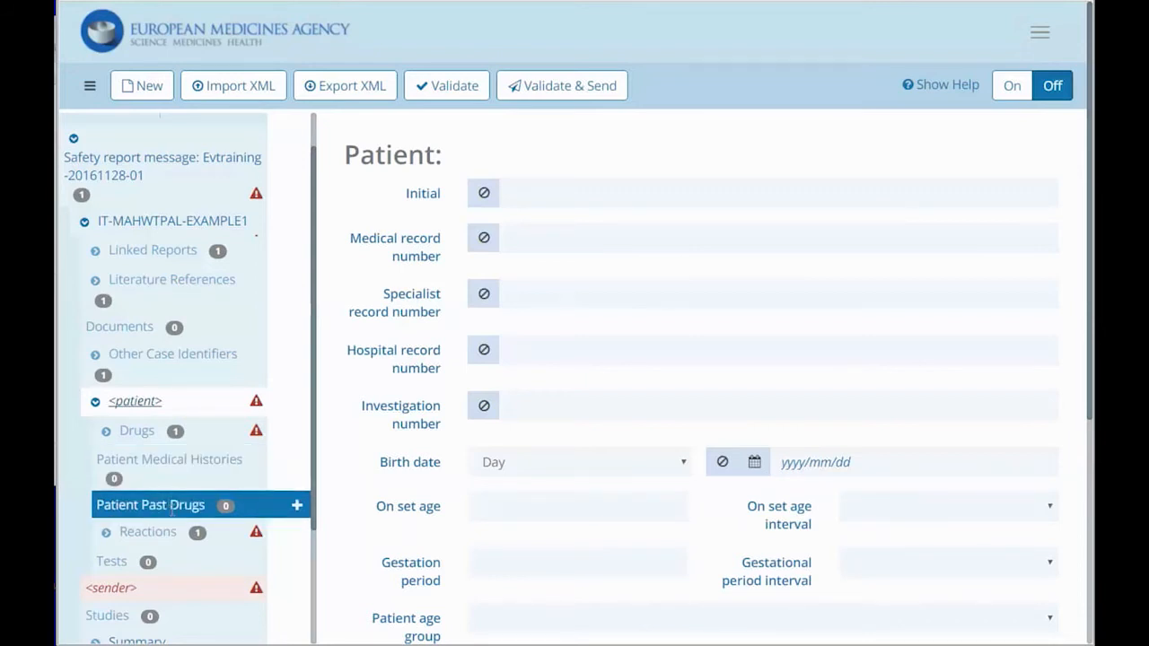
left_click(168, 534)
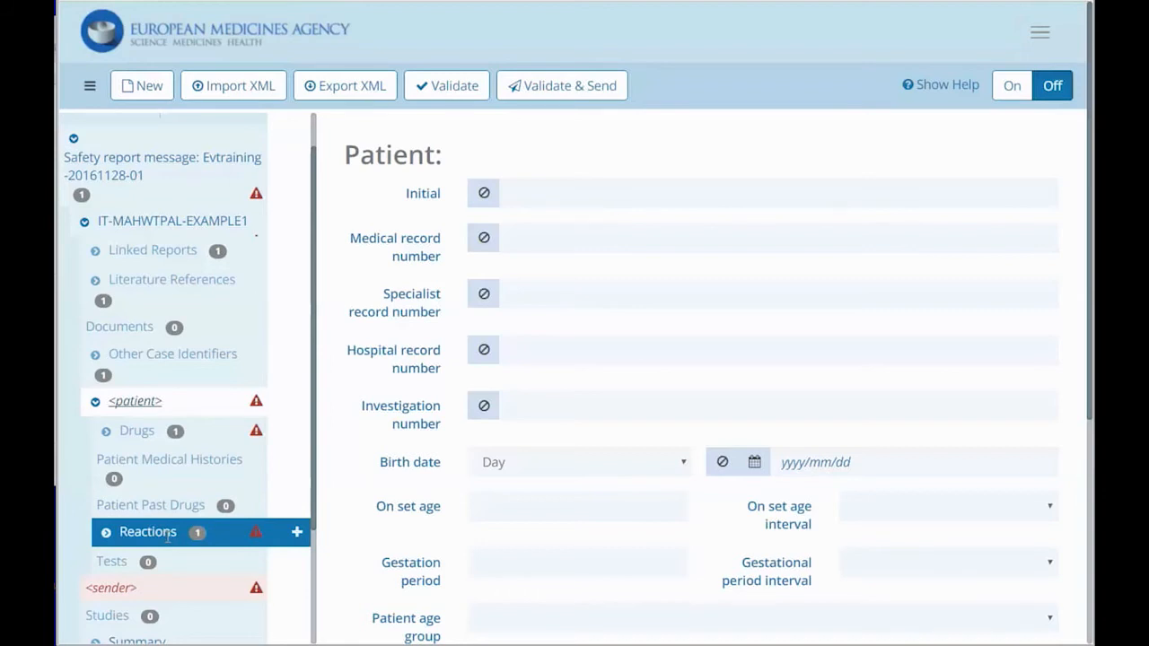
left_click(109, 563)
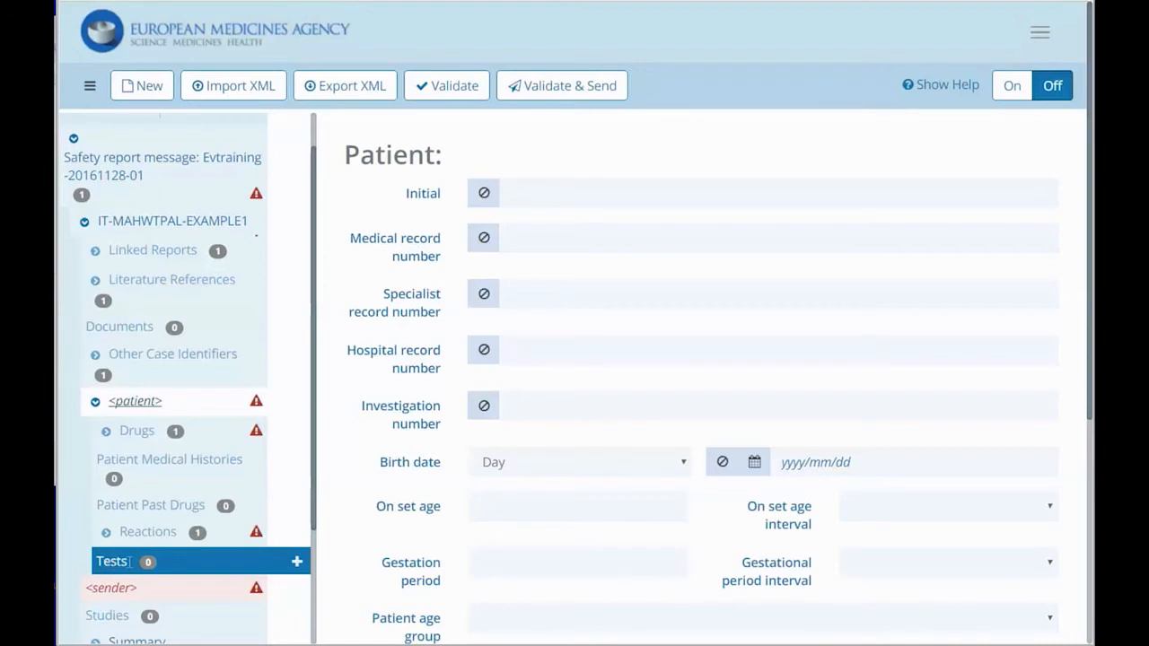
left_click(278, 404)
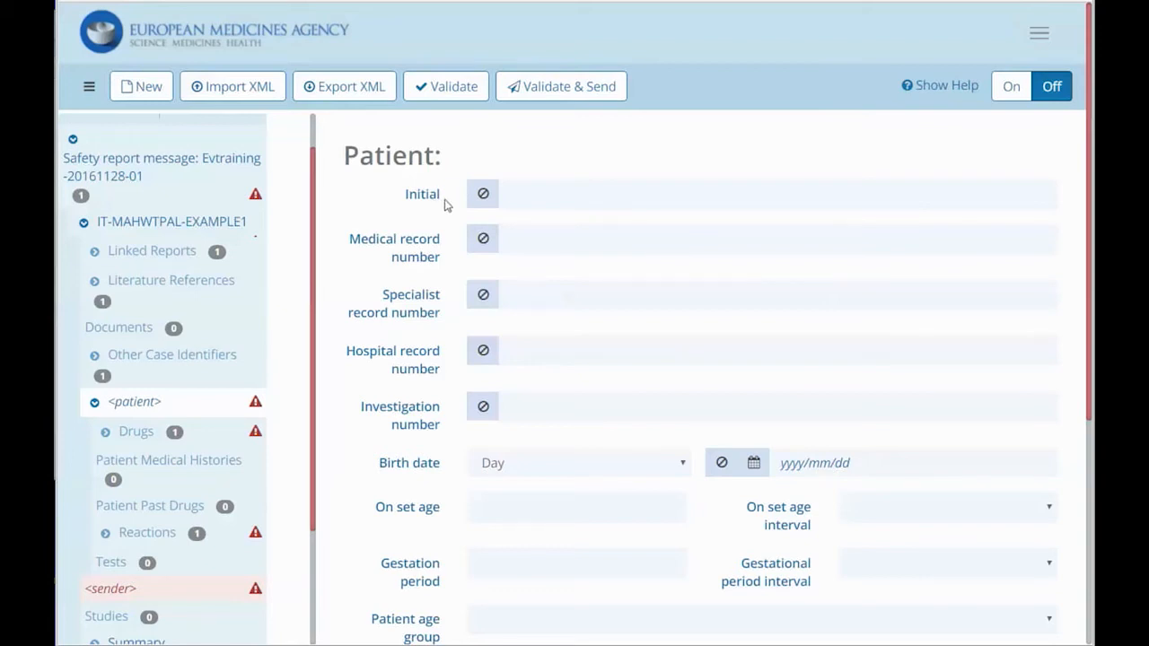
Set the patient's initial to the null flavour Unknown.
left_click(491, 195)
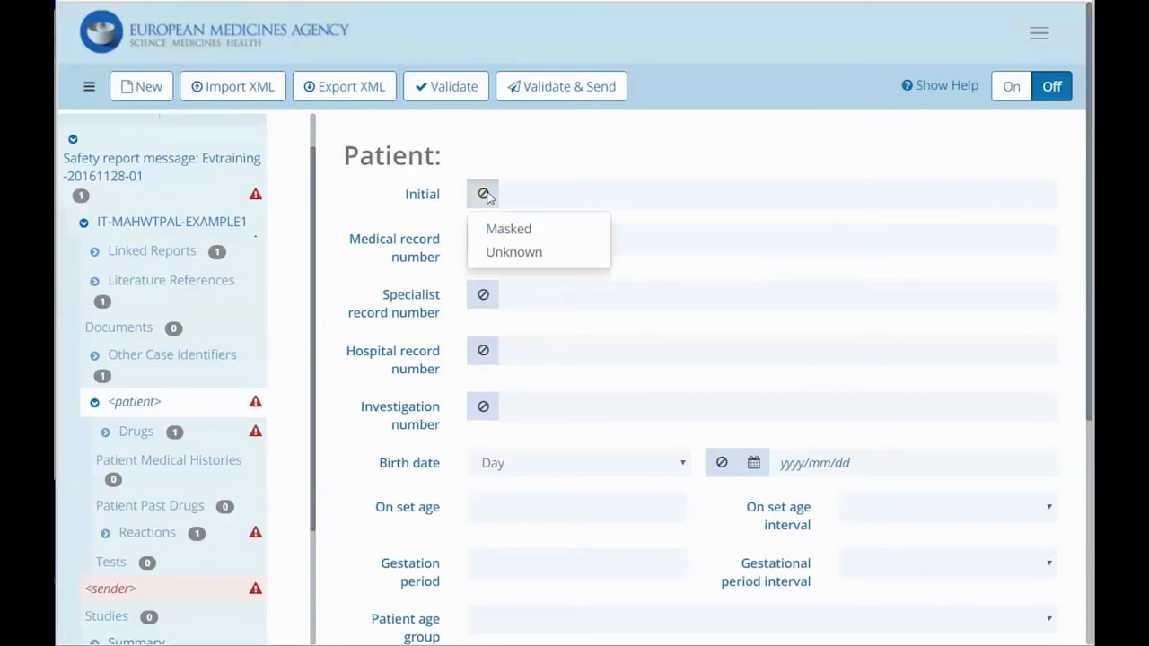
left_click(519, 255)
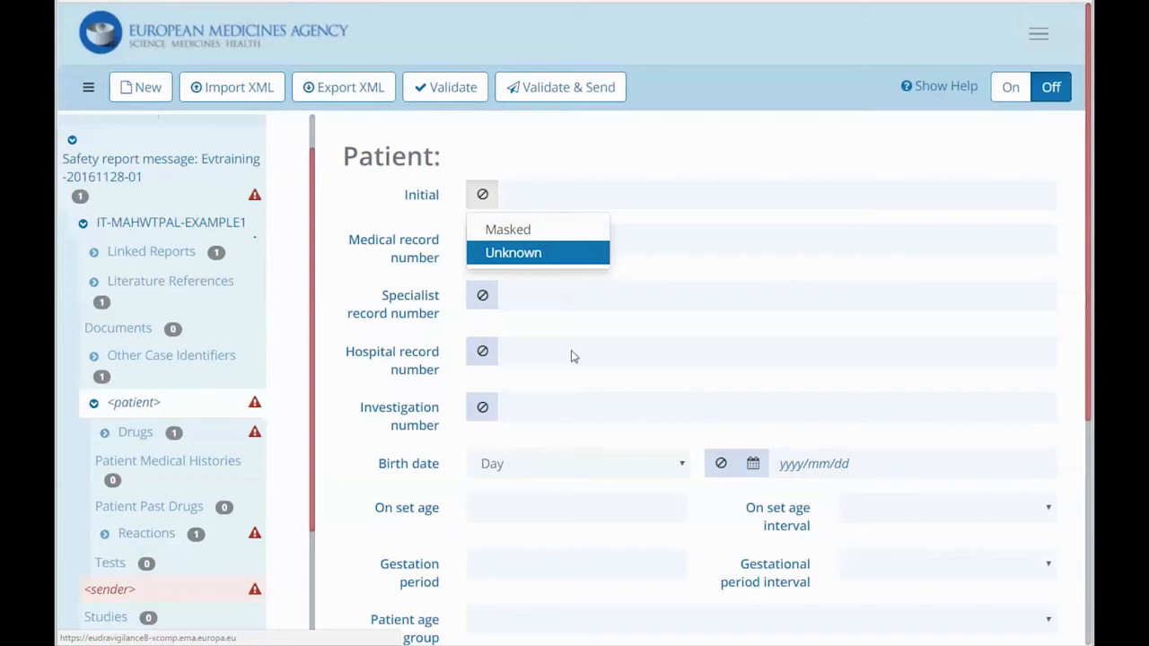
left_click(547, 254)
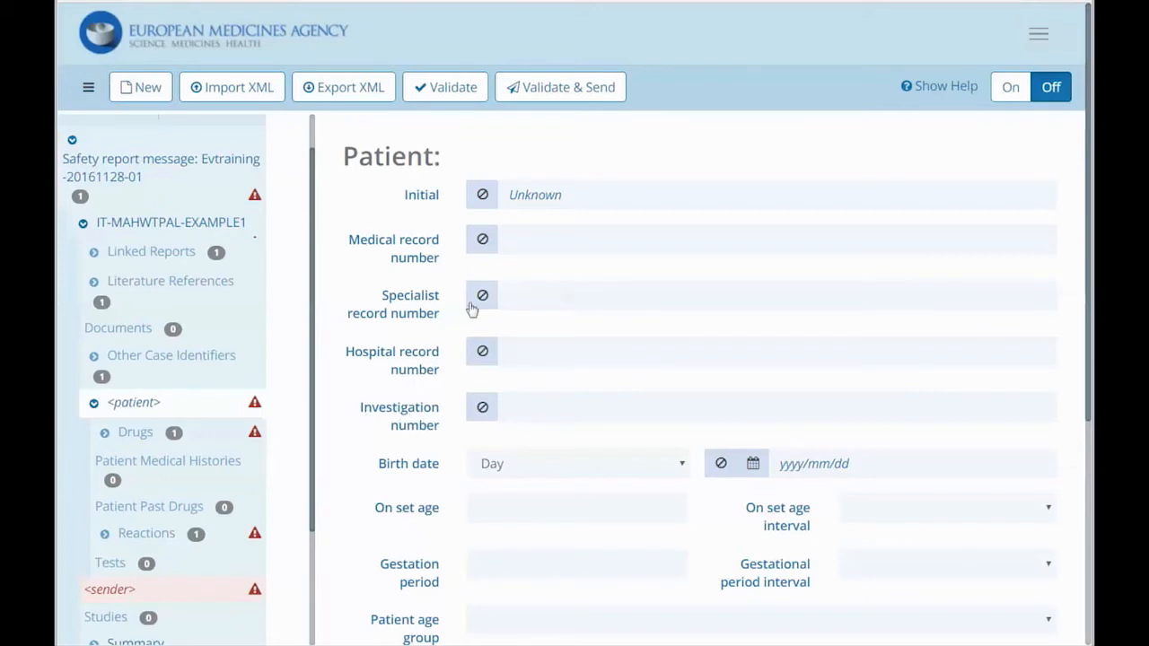
Check the null flavour options for the patient's medical record number without choosing one.
left_click(529, 235)
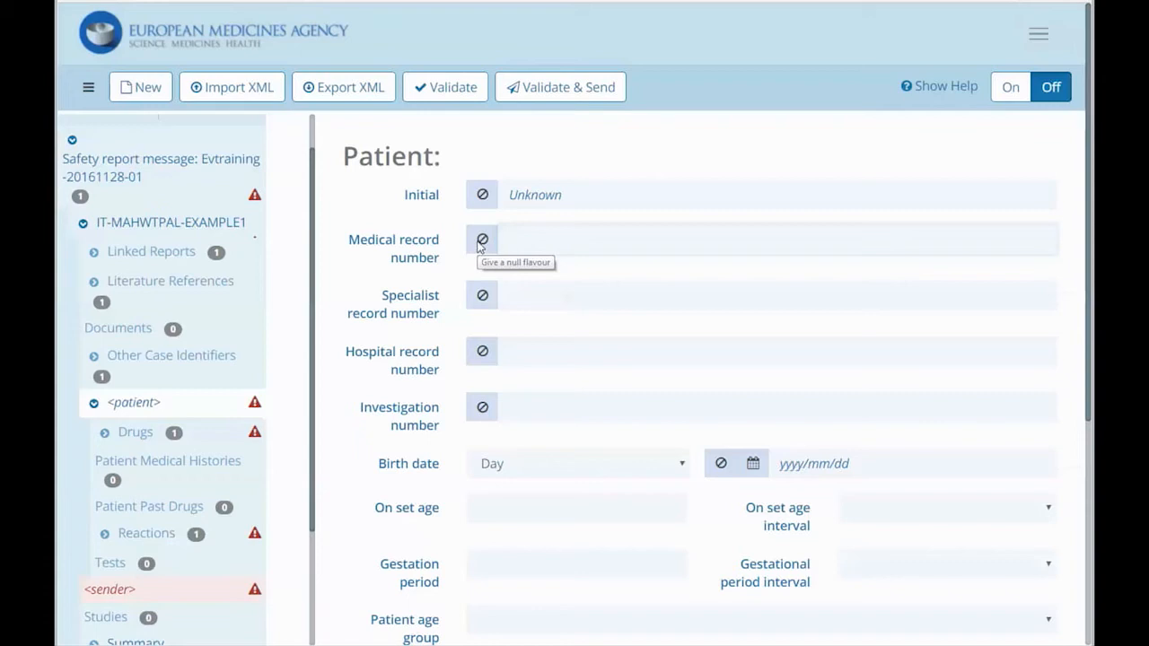
left_click(482, 241)
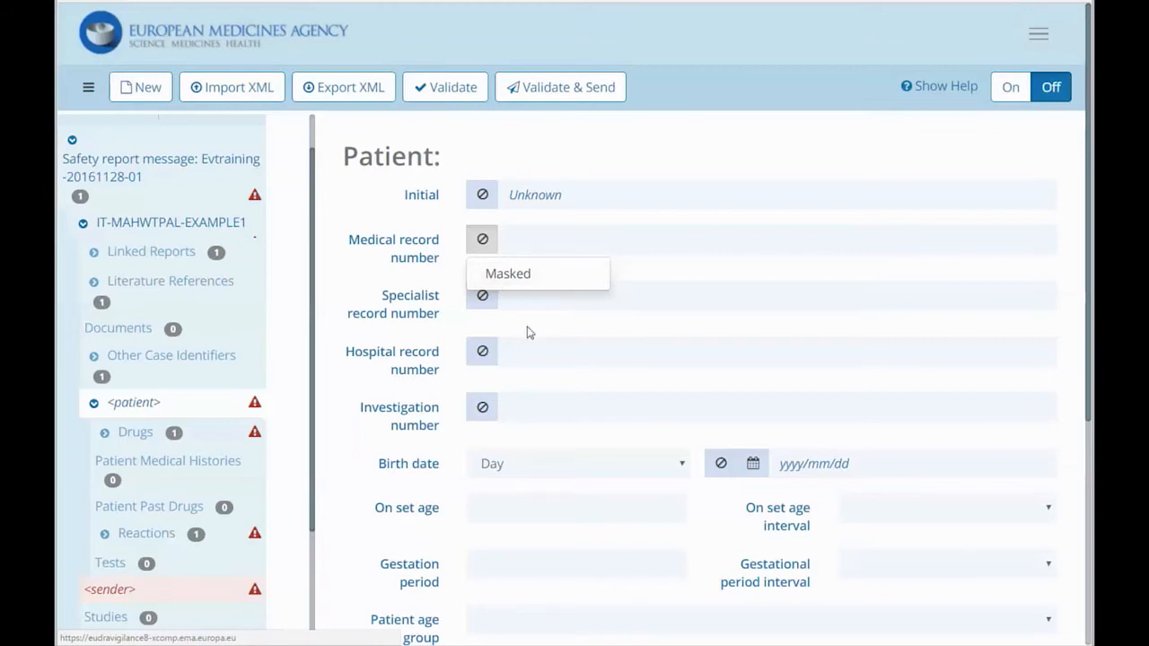
left_click(522, 404)
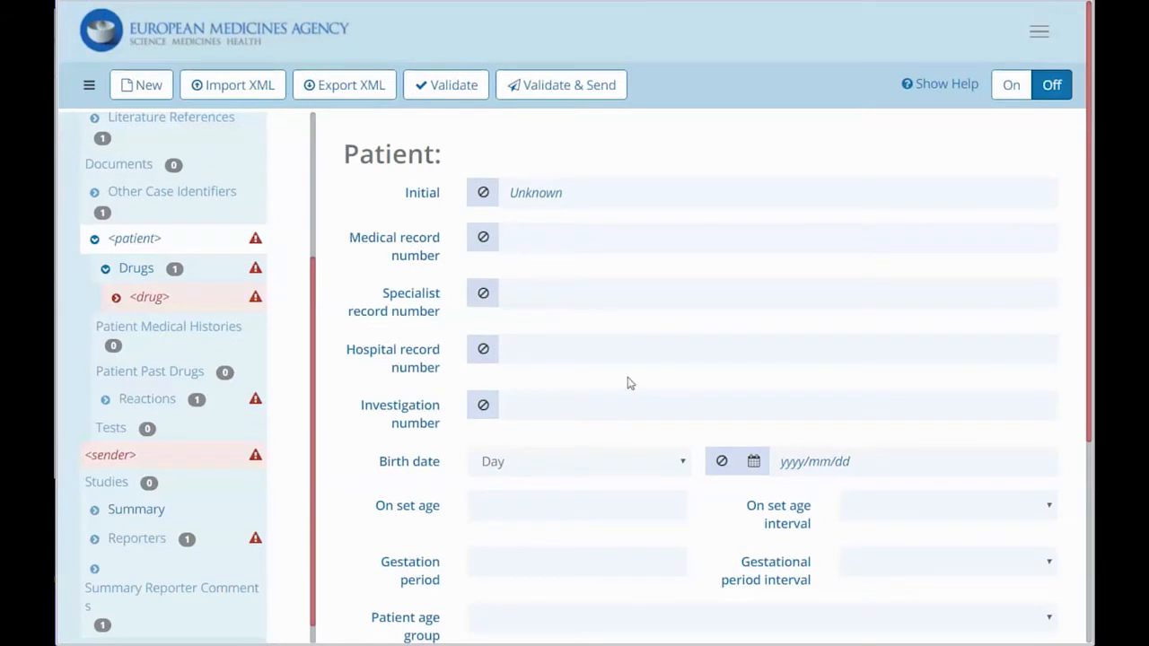
Set the patient's onset age to 35 with Years as the interval.
scroll(629, 383, "down", 3)
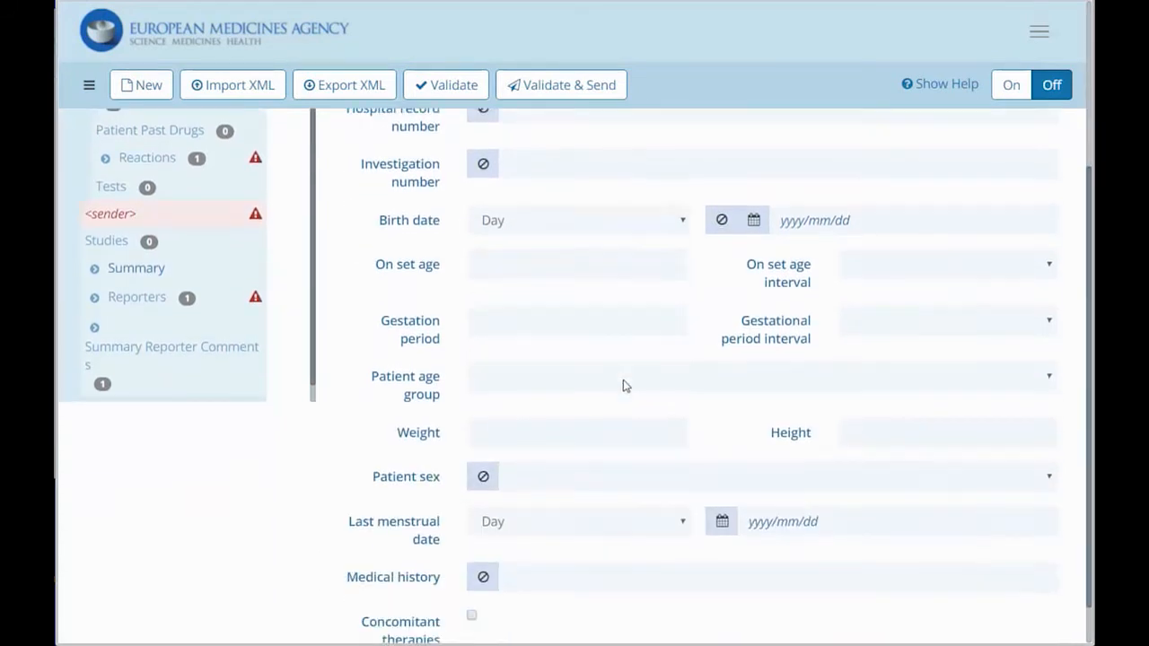
scroll(626, 386, "down", 1)
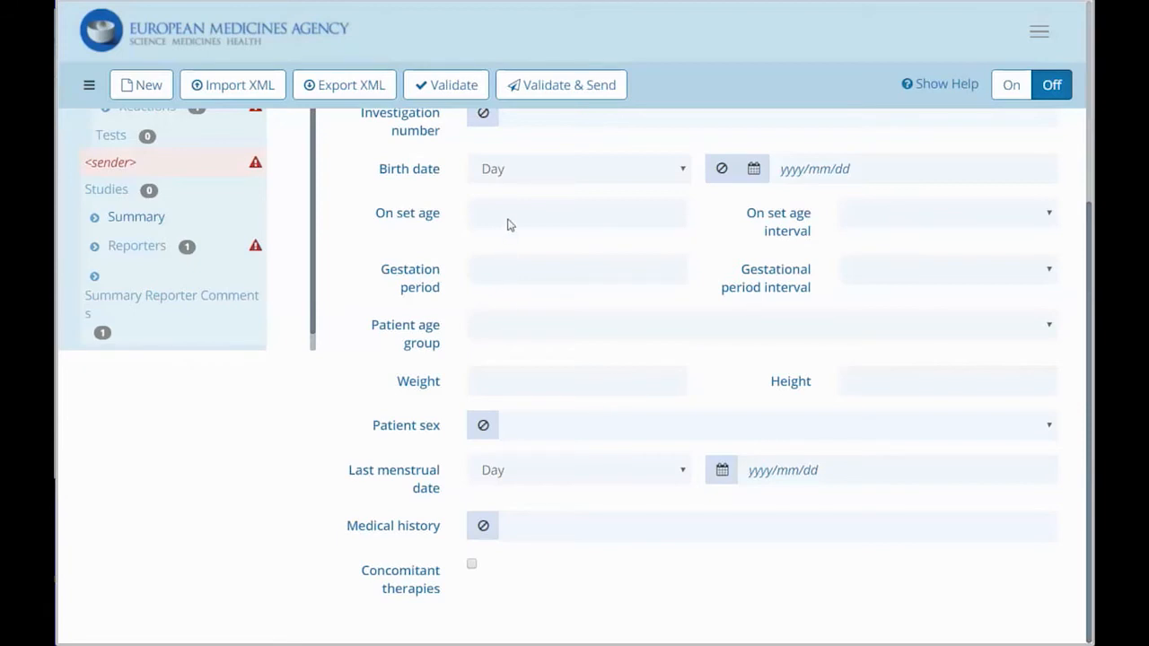
left_click(874, 213)
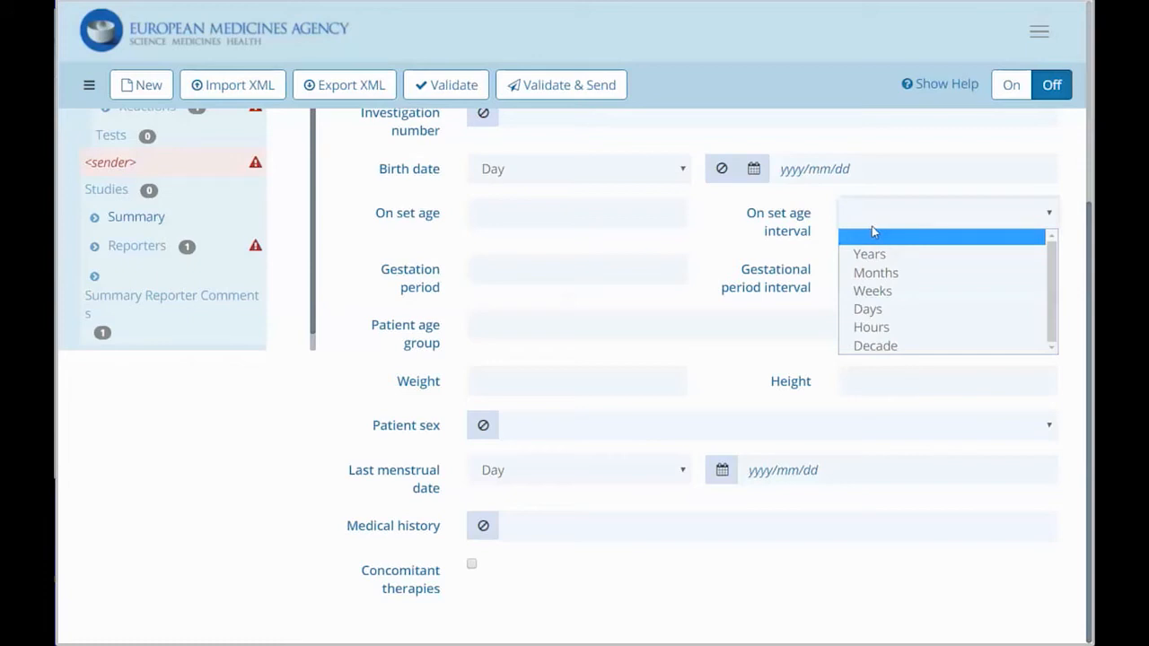
left_click(642, 217)
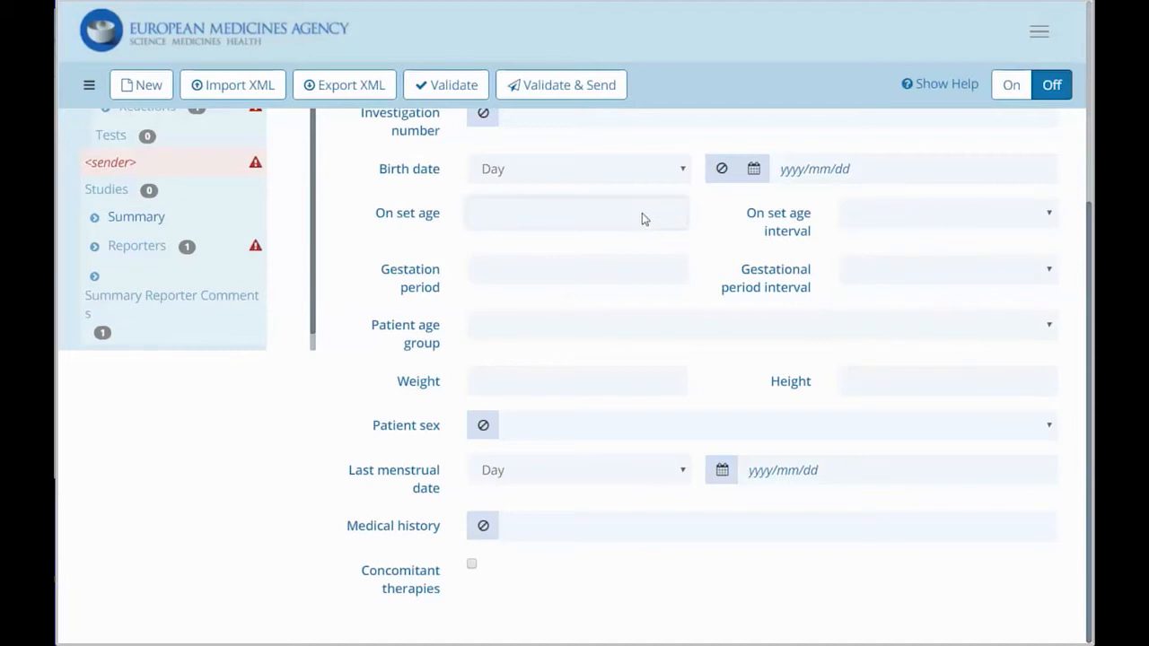
type("35")
left_click(896, 212)
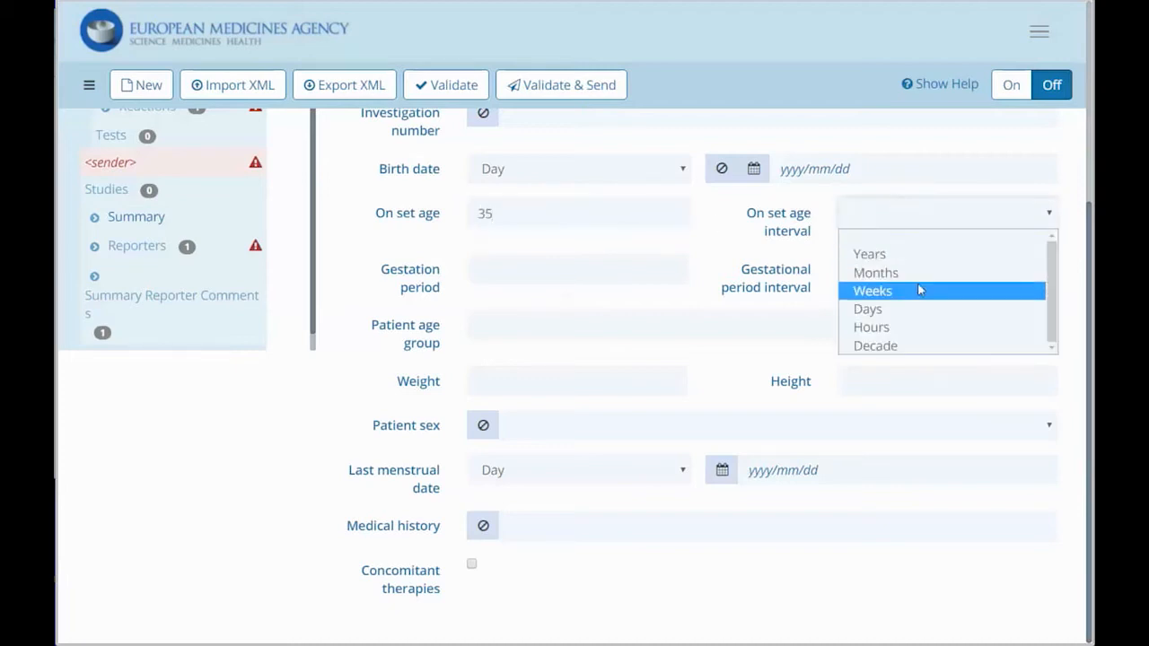
left_click(916, 255)
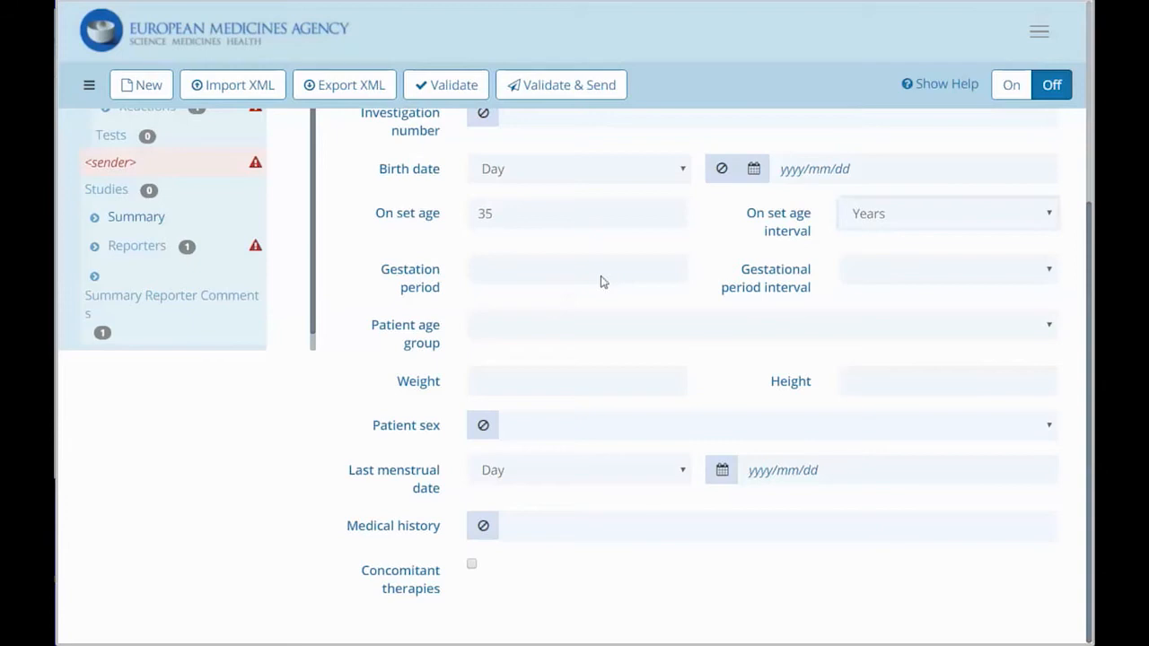
Check the available options for the gestational period interval and the patient age group without choosing any.
left_click(873, 274)
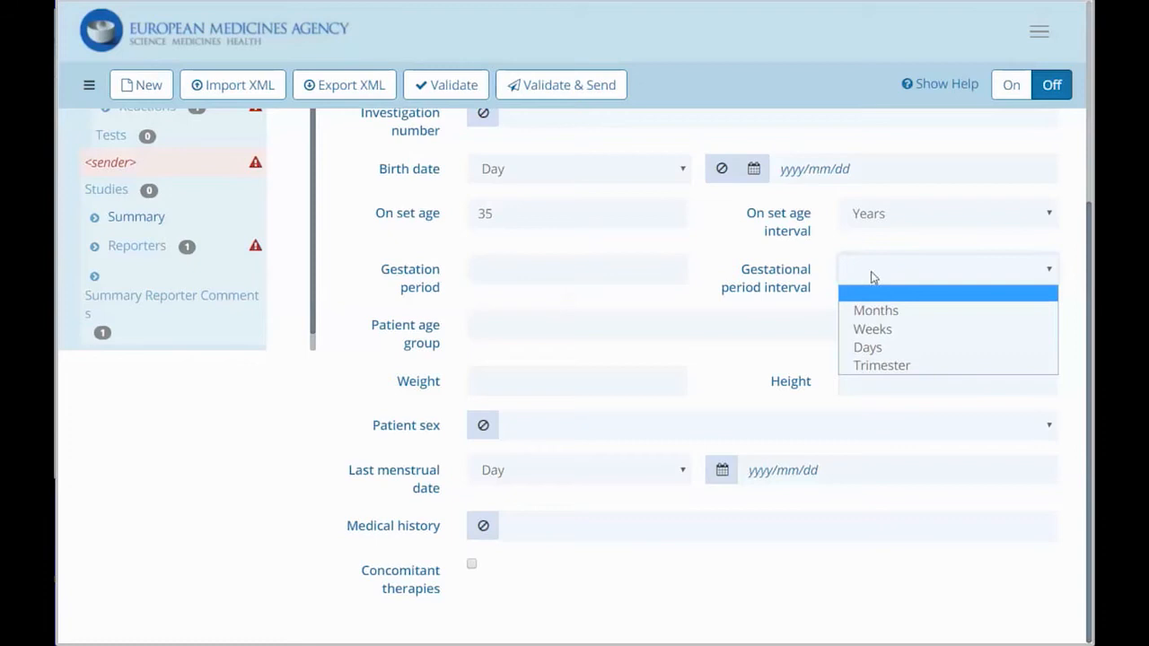
left_click(411, 321)
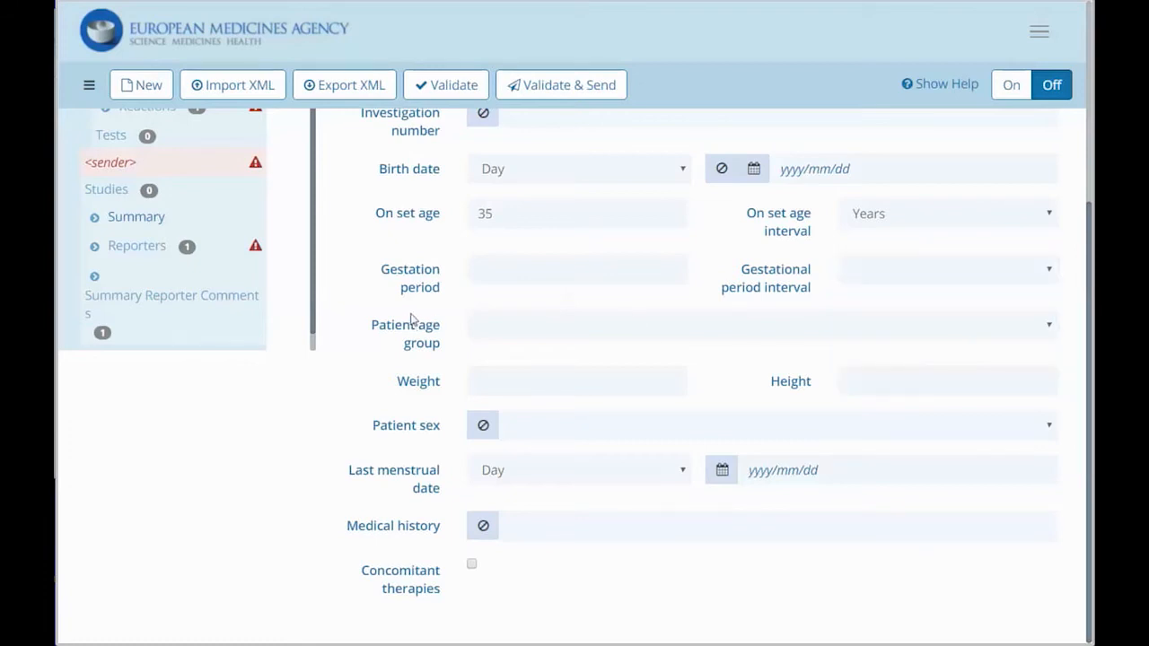
left_click(479, 337)
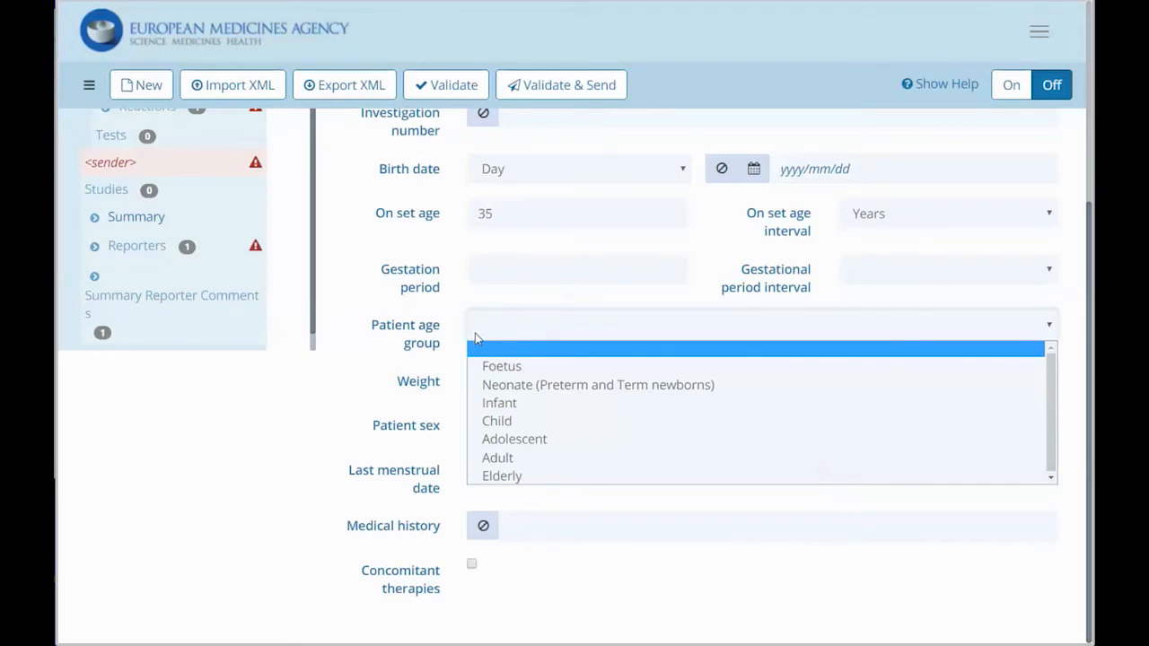
left_click(398, 367)
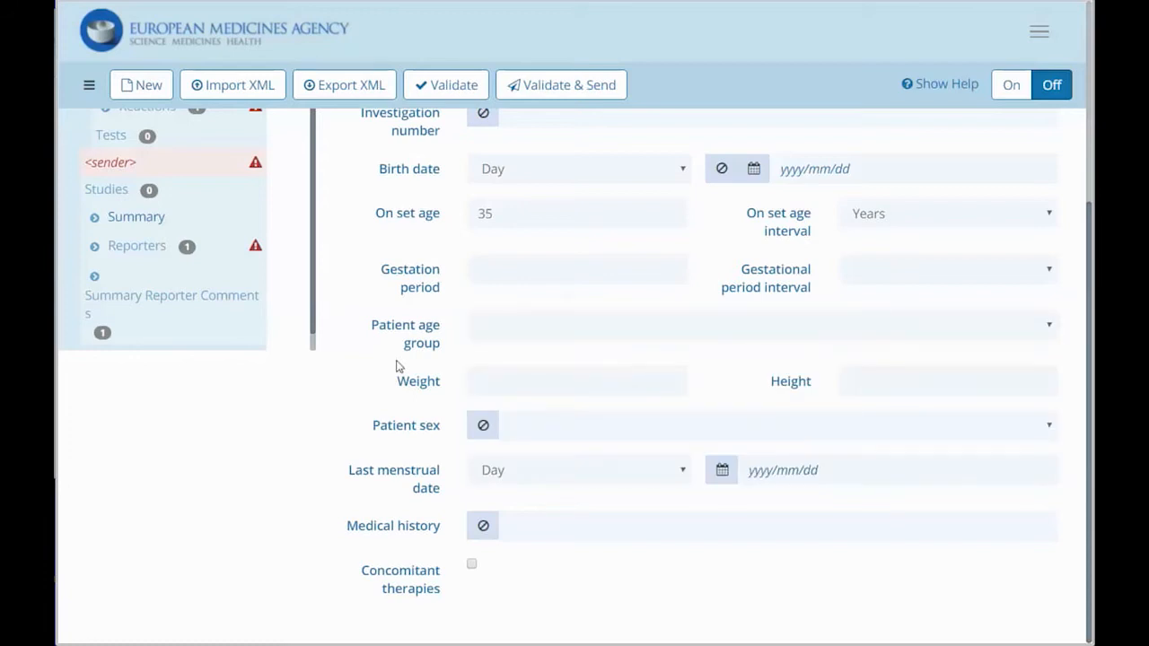
Turn on the field help, read the explanation for the patient's height, and turn the help off again.
left_click(499, 394)
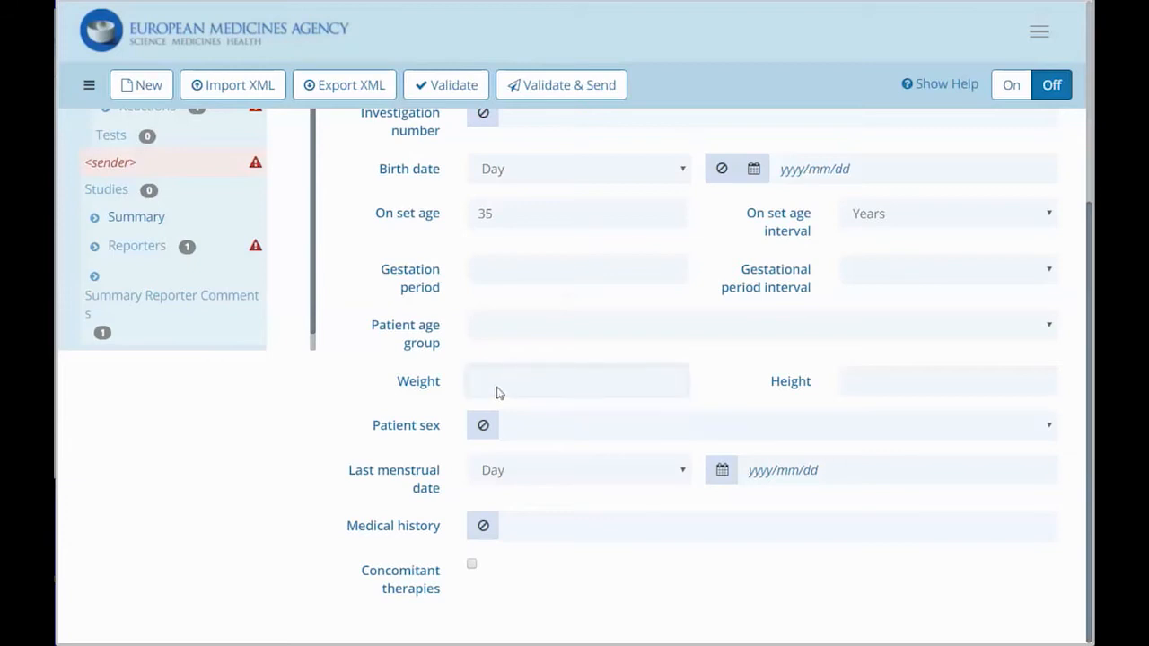
left_click(860, 384)
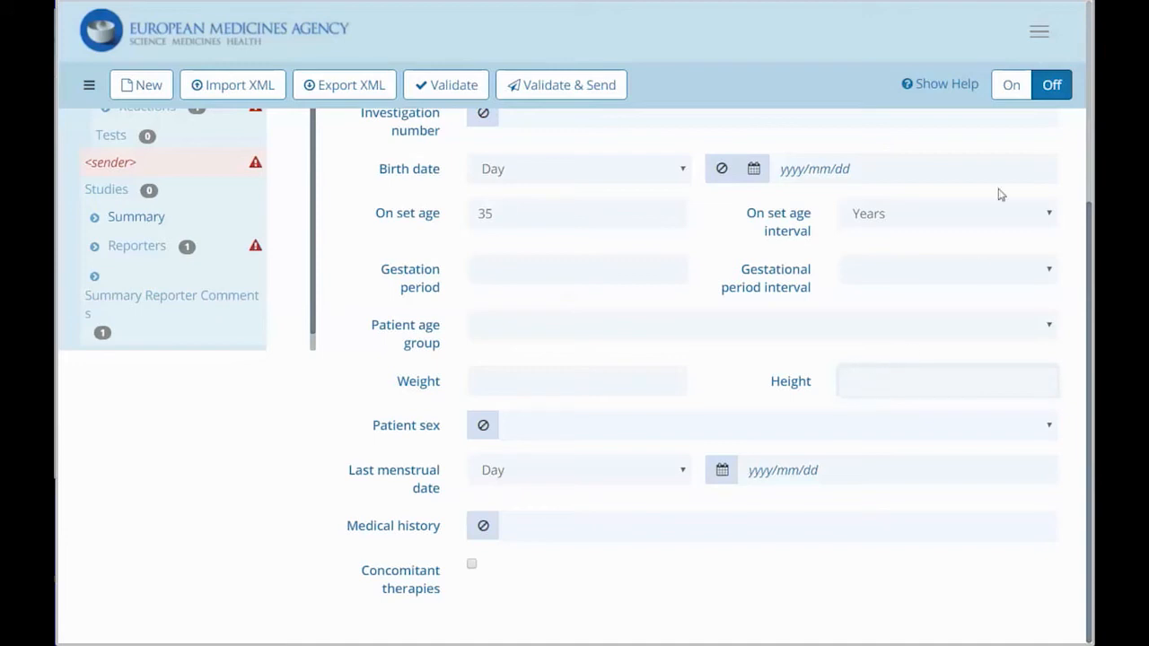
left_click(1012, 86)
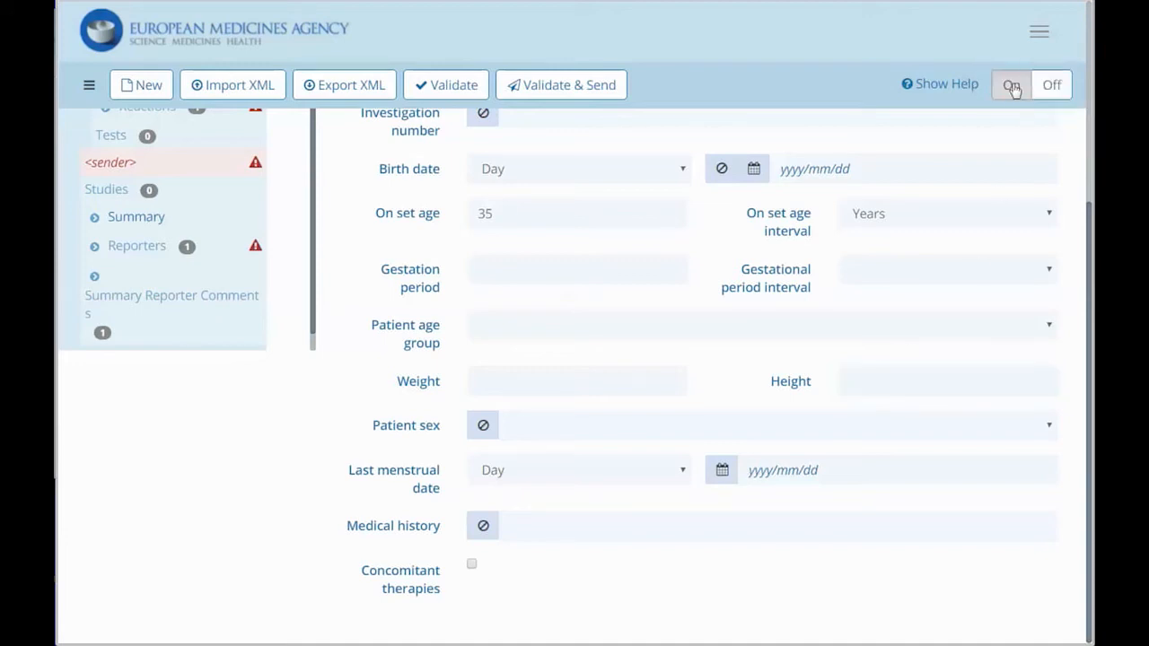
mouse_move(808, 384)
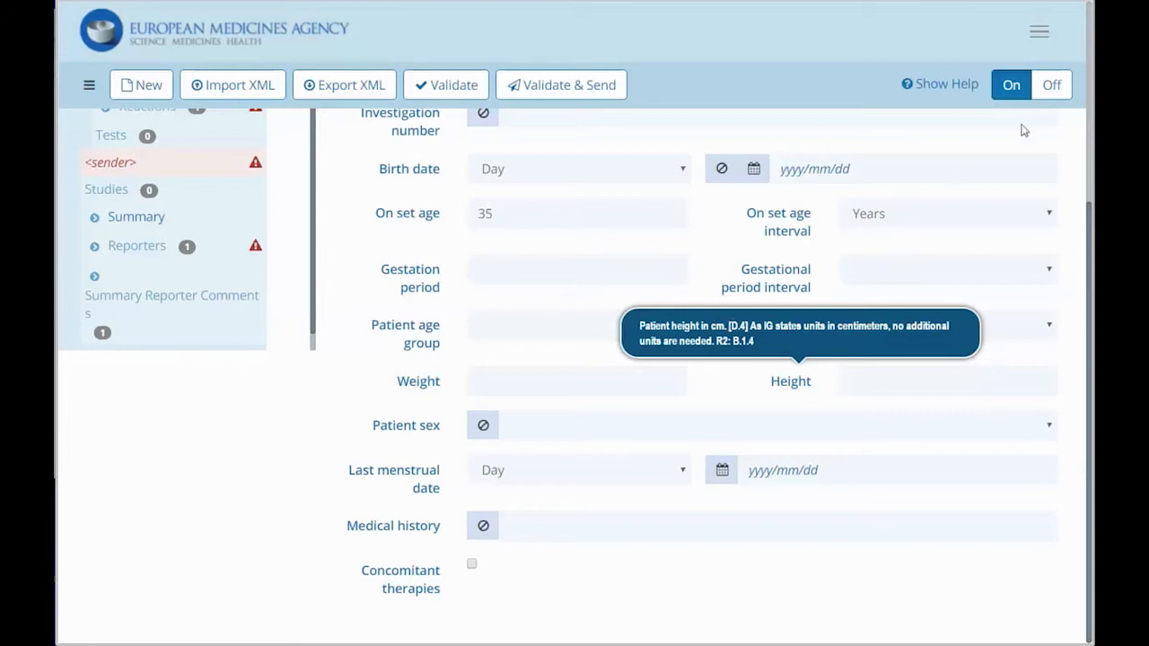
left_click(1052, 88)
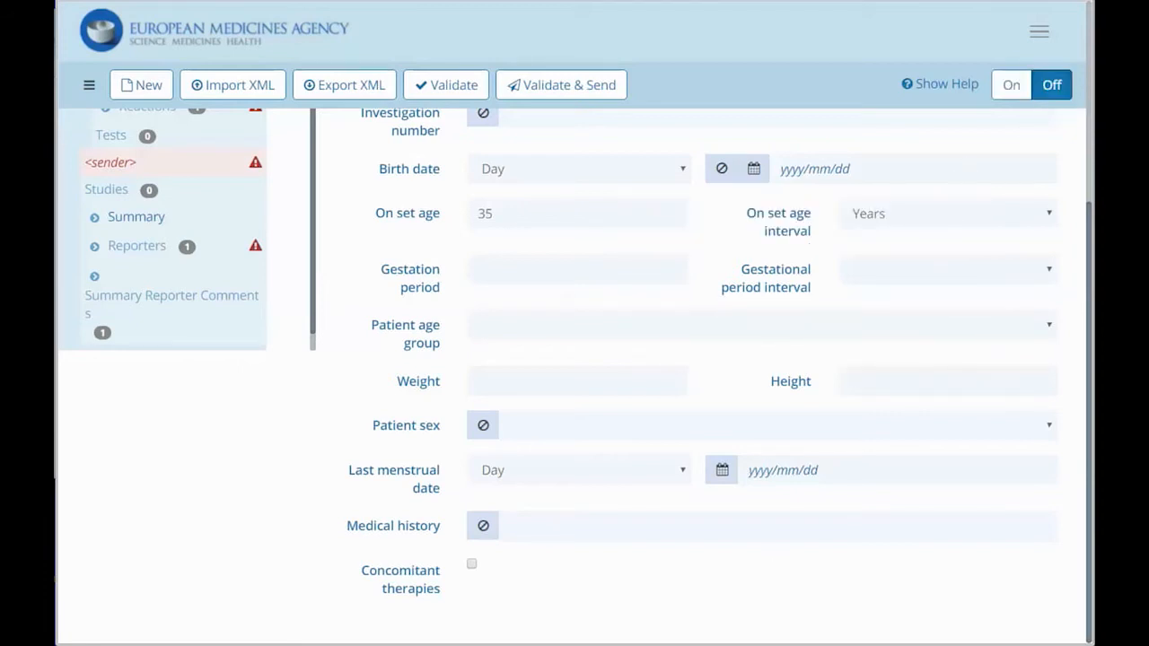
Enter a weight of 82 and a height of 182 for the patient, with Male as the patient sex.
left_click(526, 387)
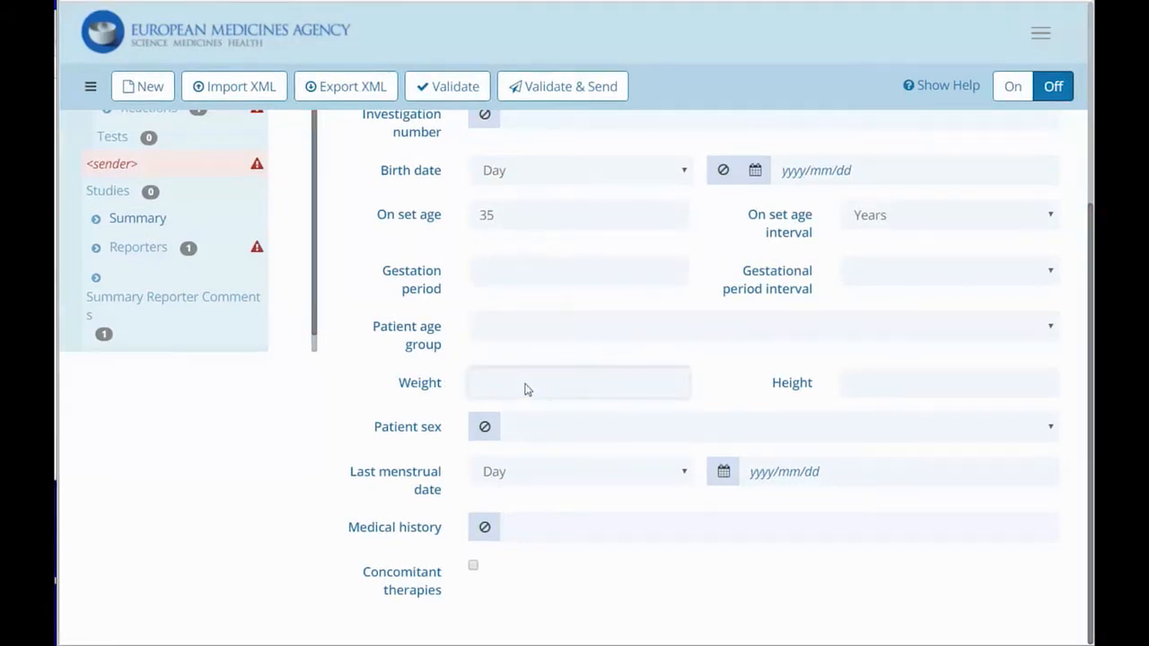
type("82")
key("Tab")
type("182")
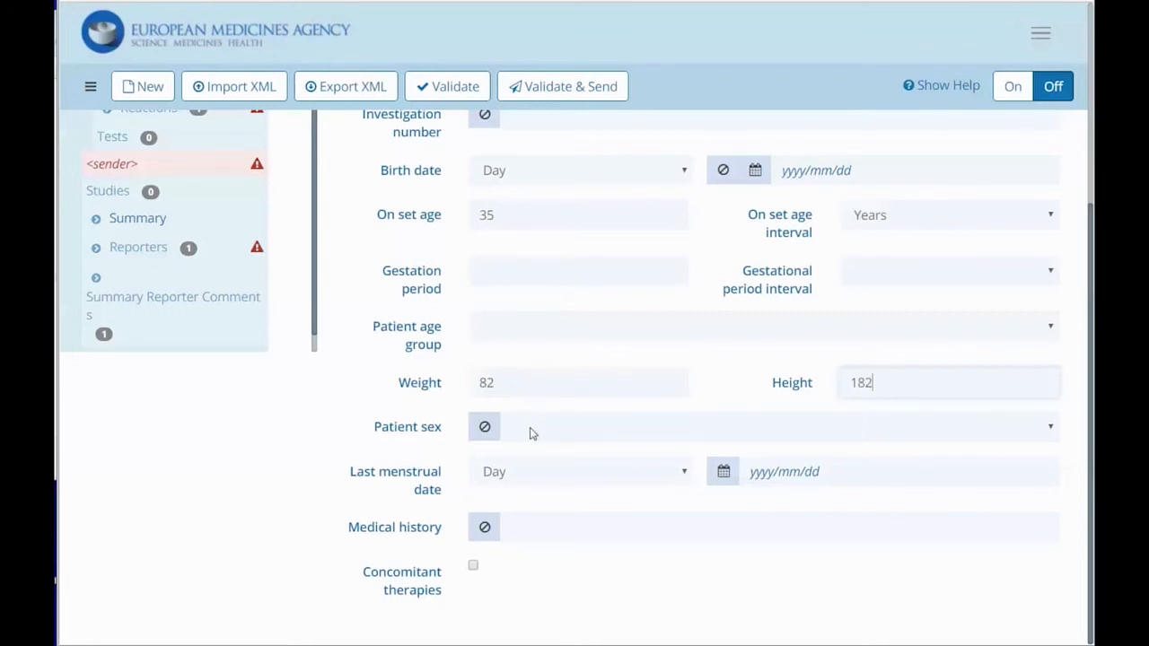
left_click(530, 434)
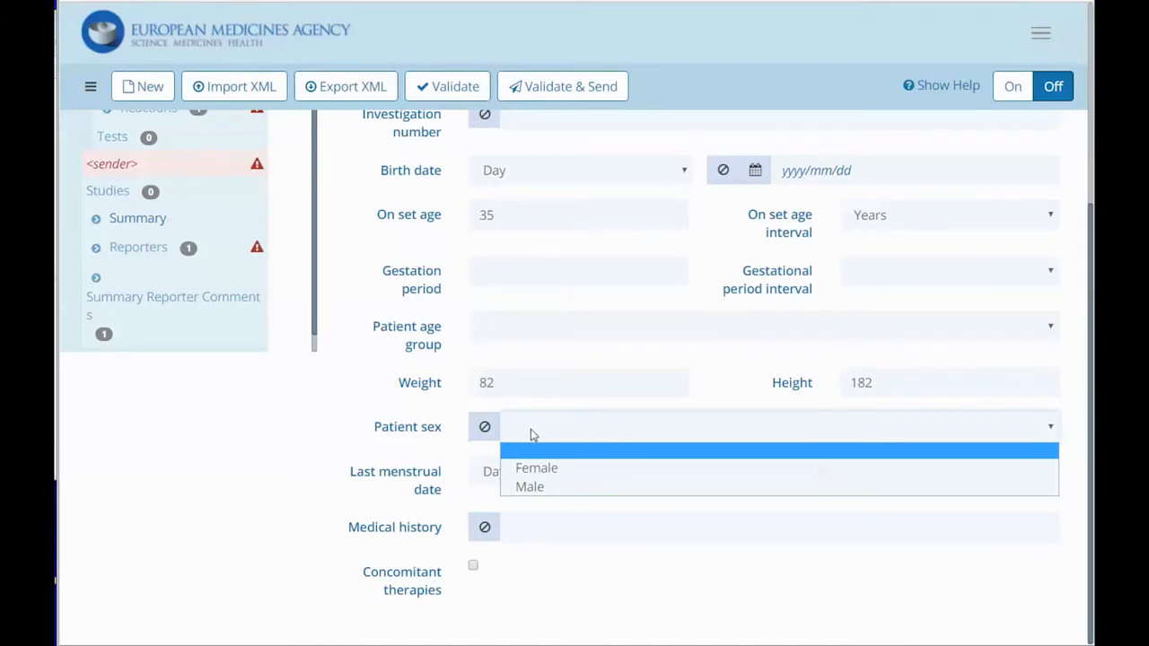
left_click(567, 489)
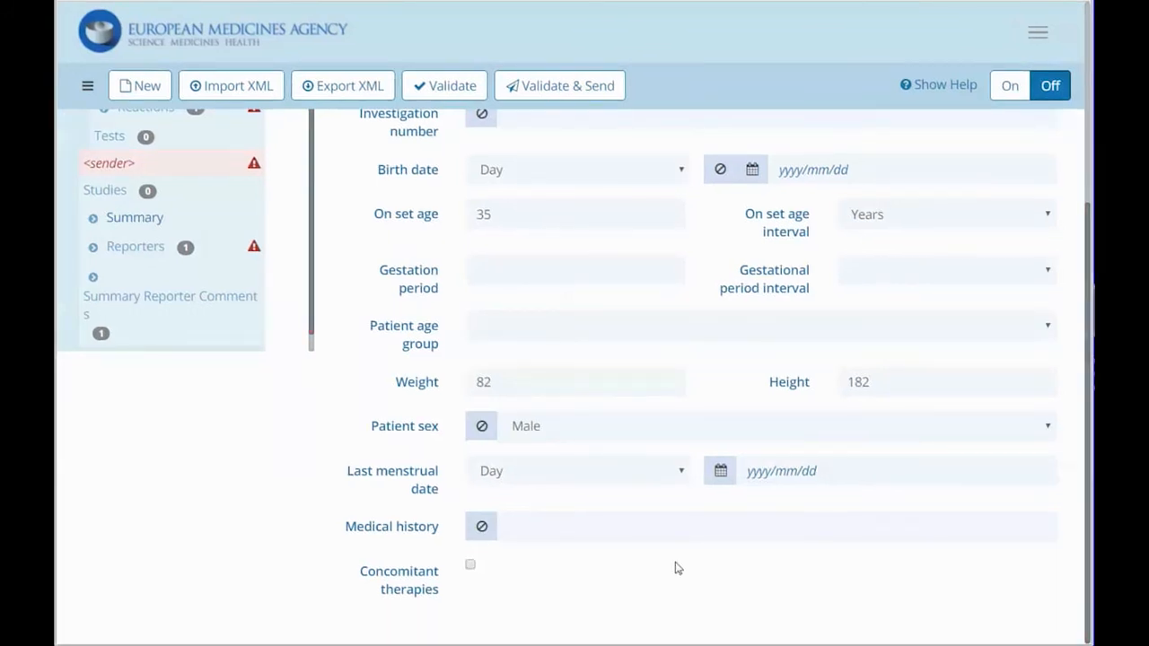
Open the patient's empty drug entry, characterise it as Suspect and choose DICLOFENAC as the drug name.
scroll(677, 568, "up", 5)
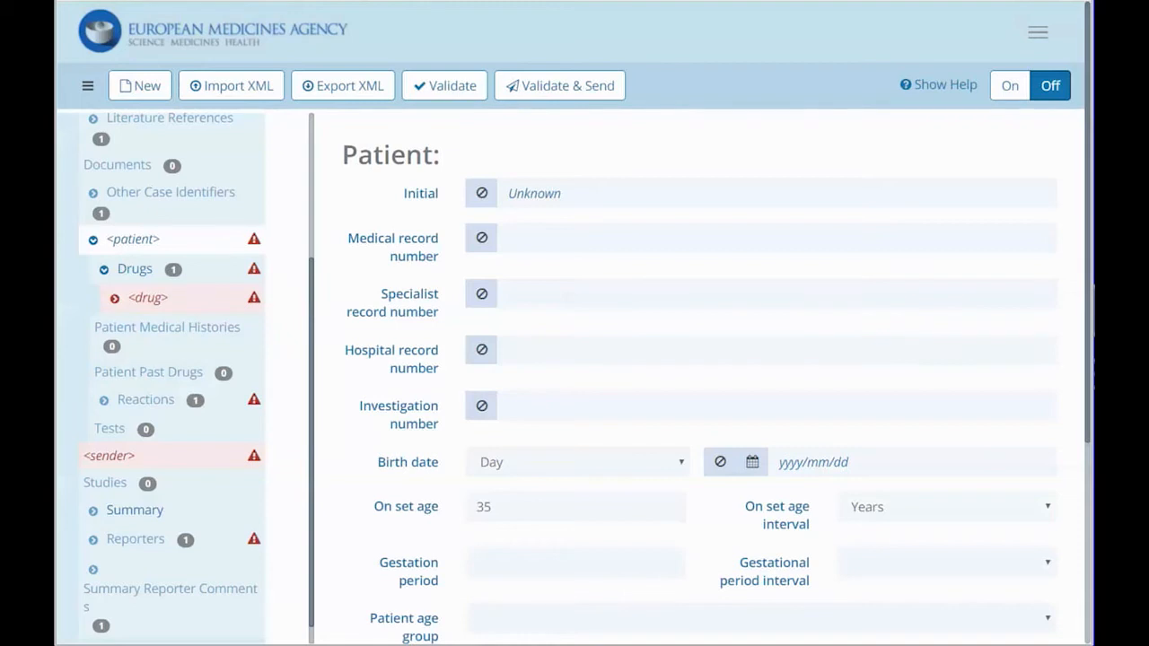
left_click(150, 300)
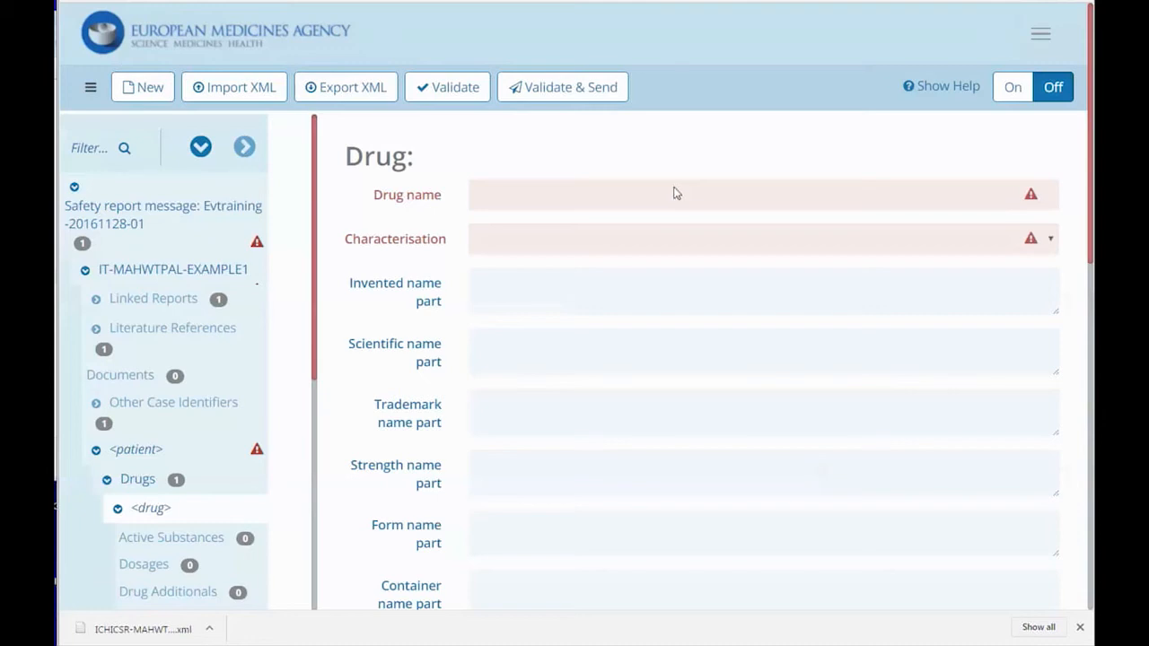
left_click(677, 236)
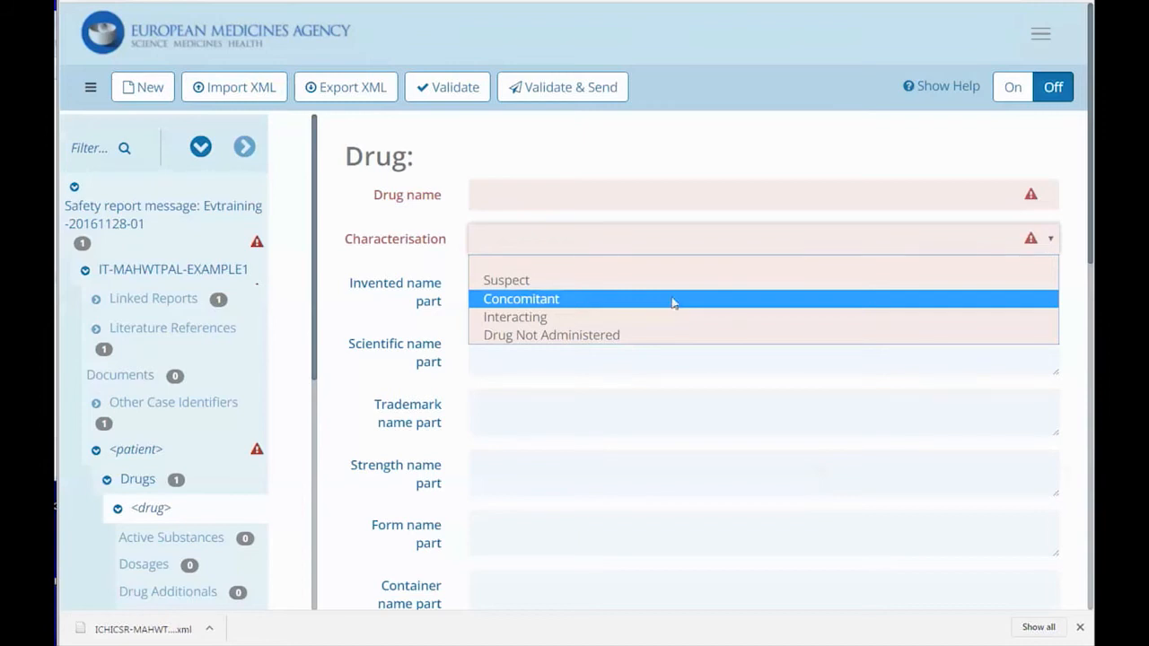
left_click(670, 282)
left_click(641, 196)
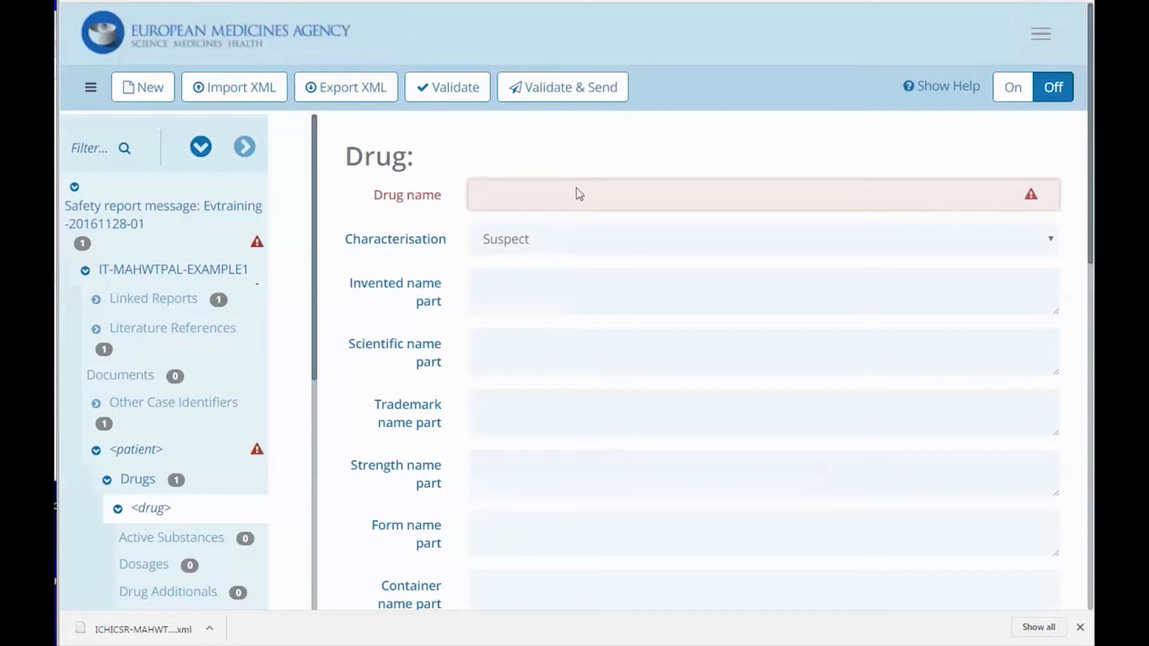
type("Dic")
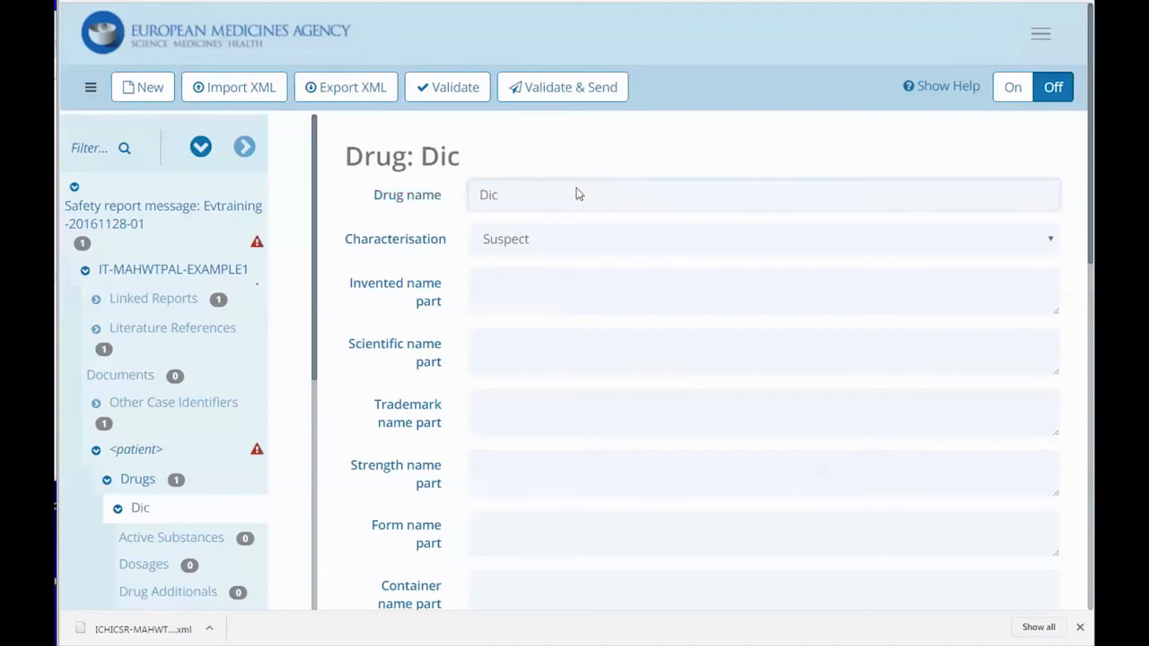
type("lofen")
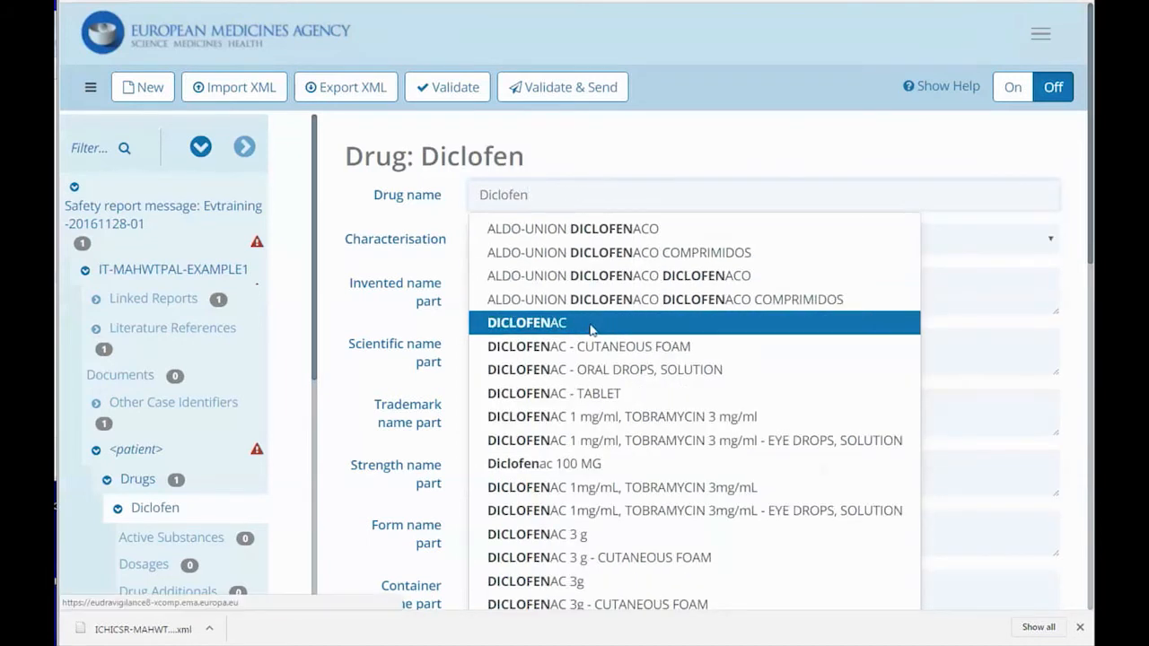
left_click(591, 325)
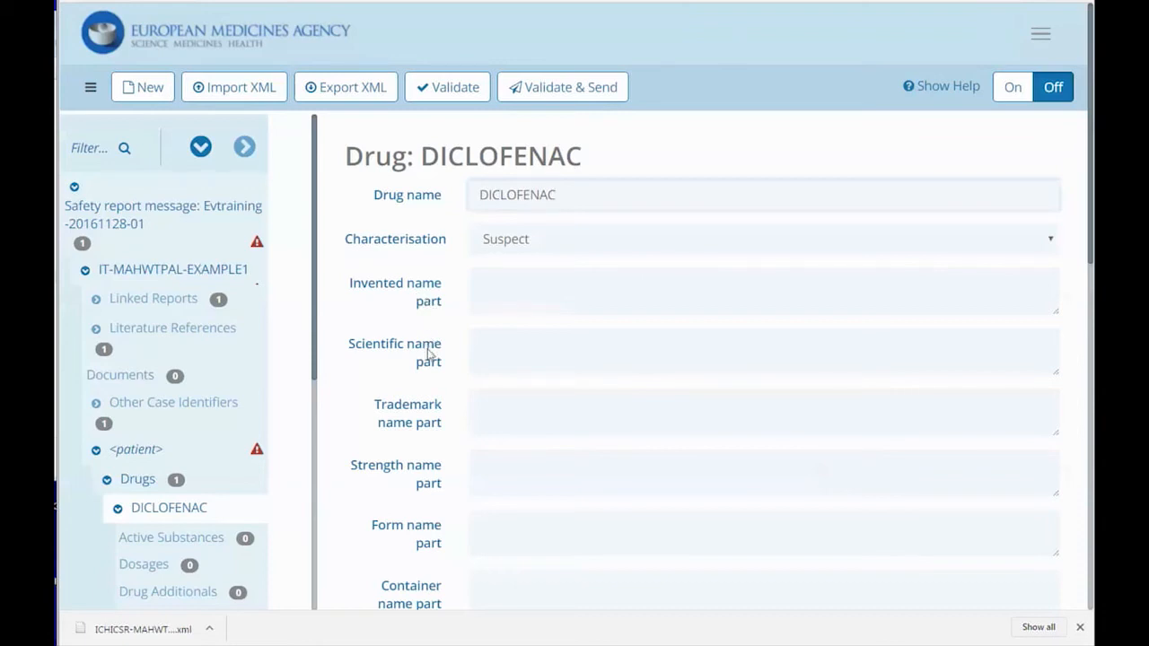
Set the obtain country of the DICLOFENAC entry to Italy.
scroll(427, 354, "down", 4)
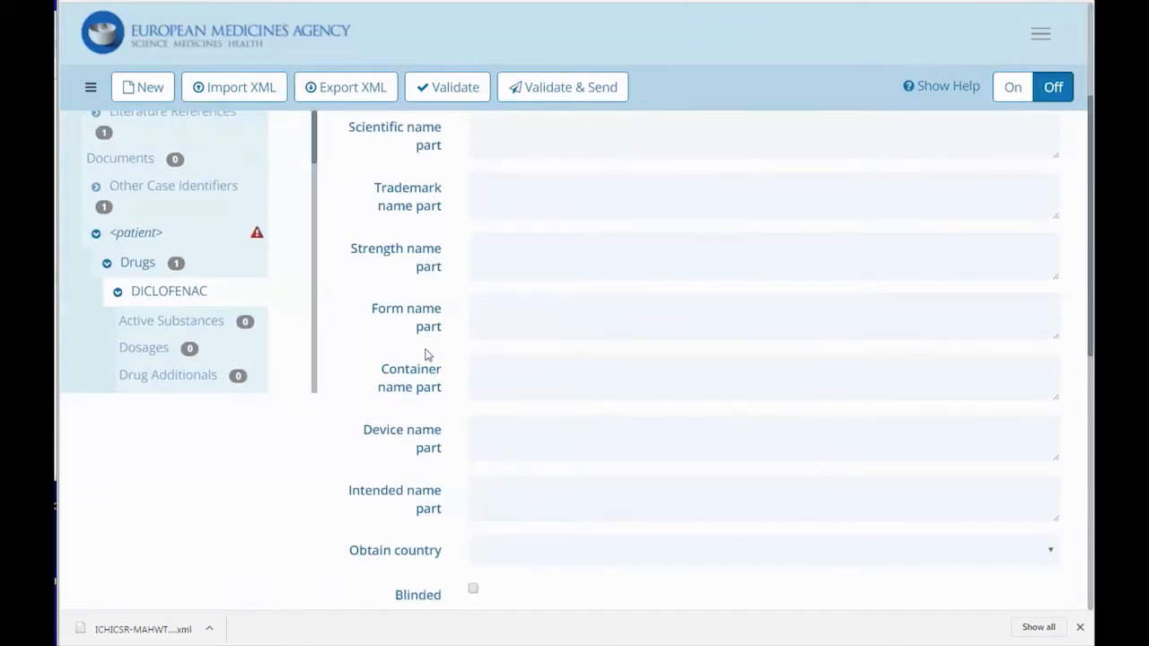
scroll(427, 355, "down", 3)
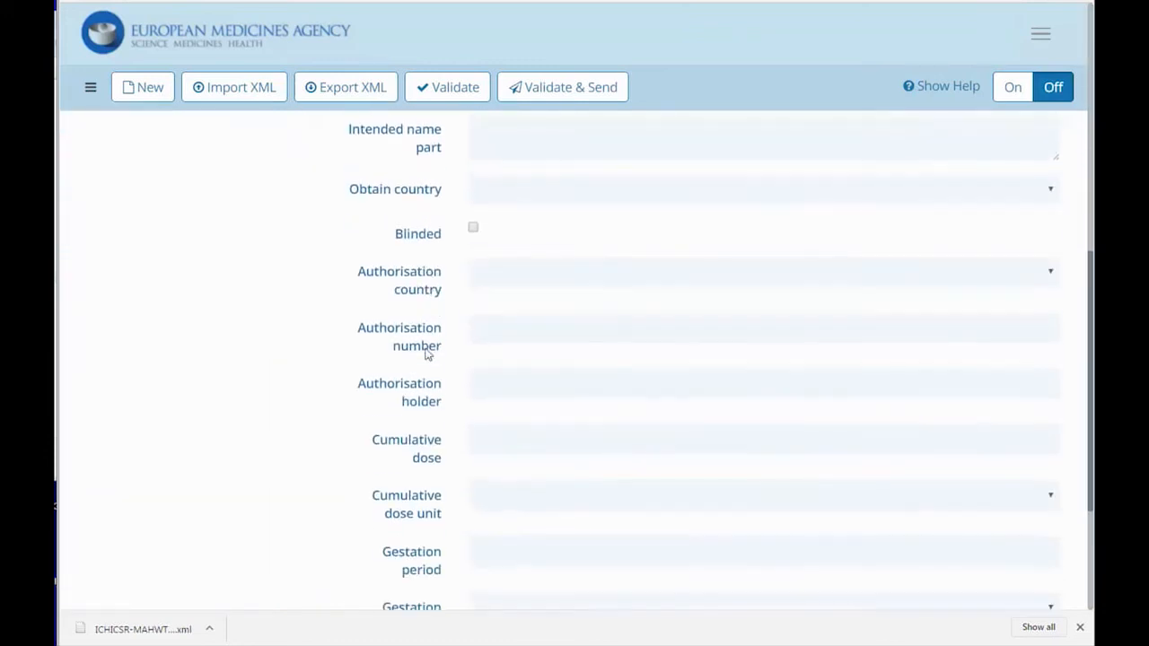
scroll(428, 354, "down", 1)
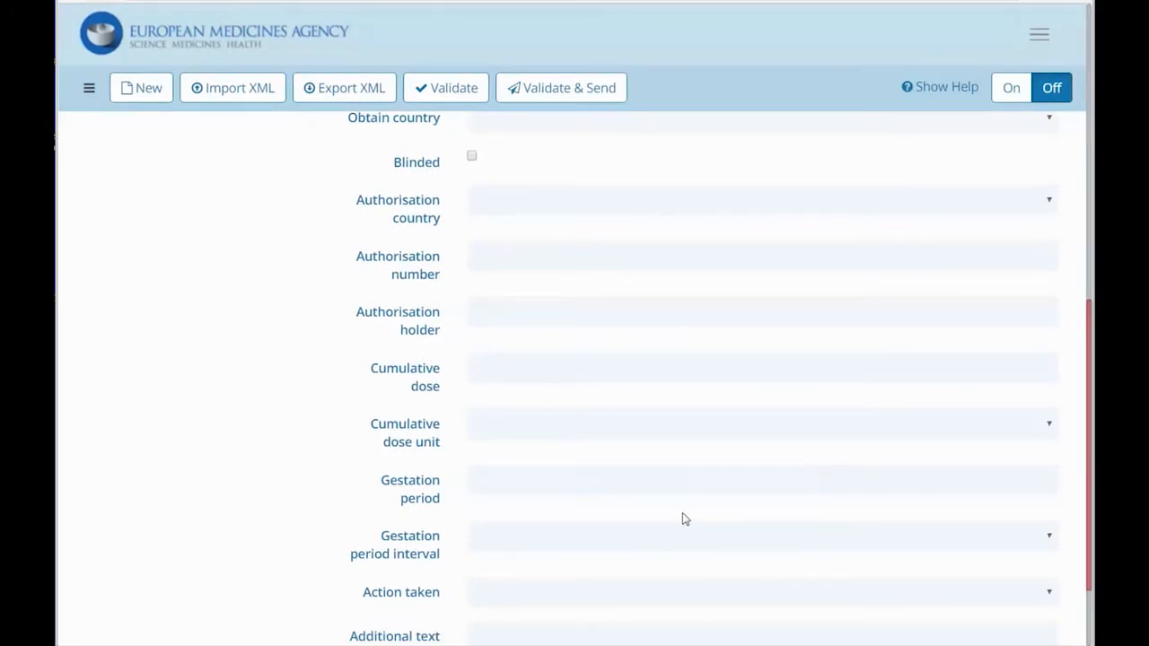
left_click(1050, 124)
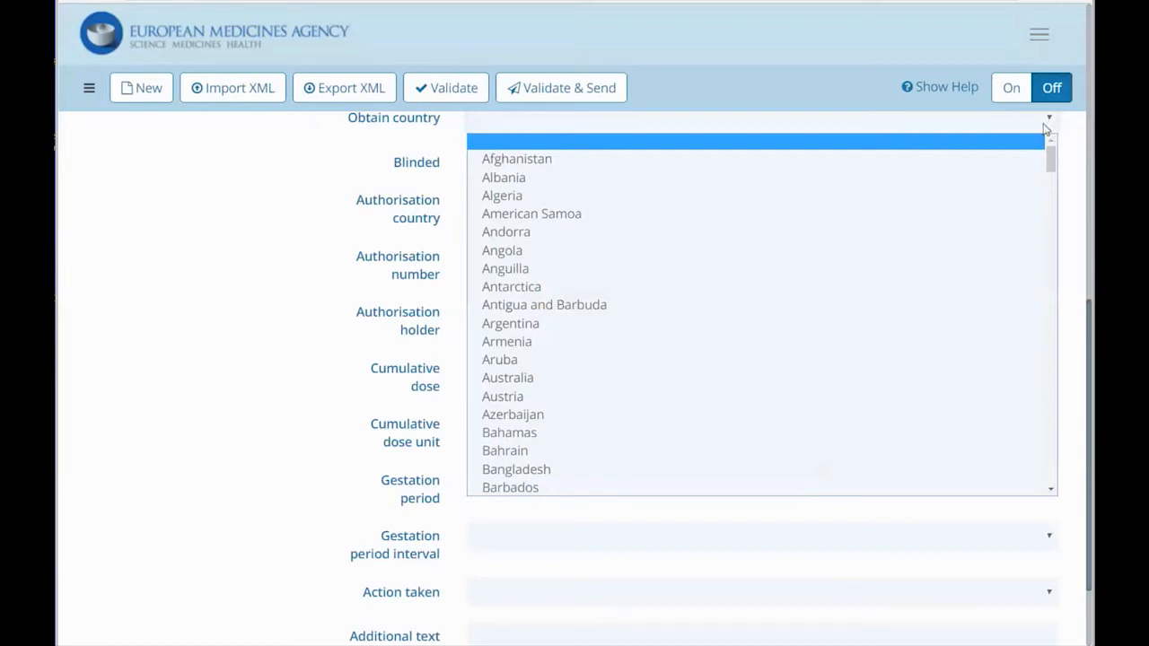
key("i")
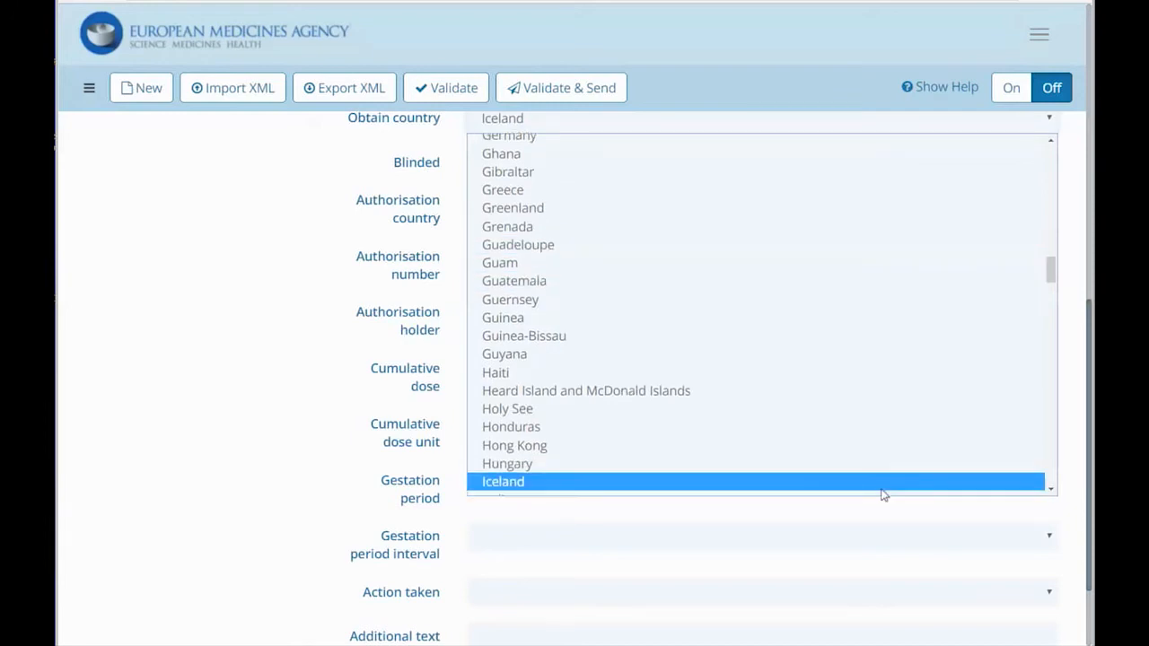
scroll(880, 485, "down", 3)
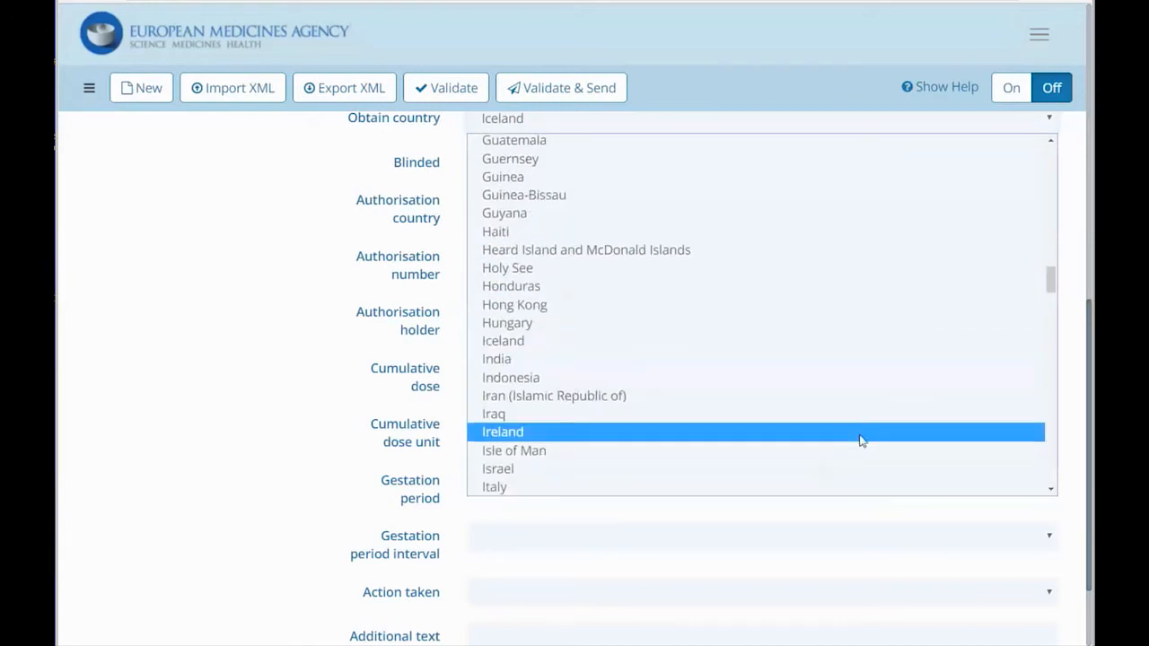
left_click(846, 485)
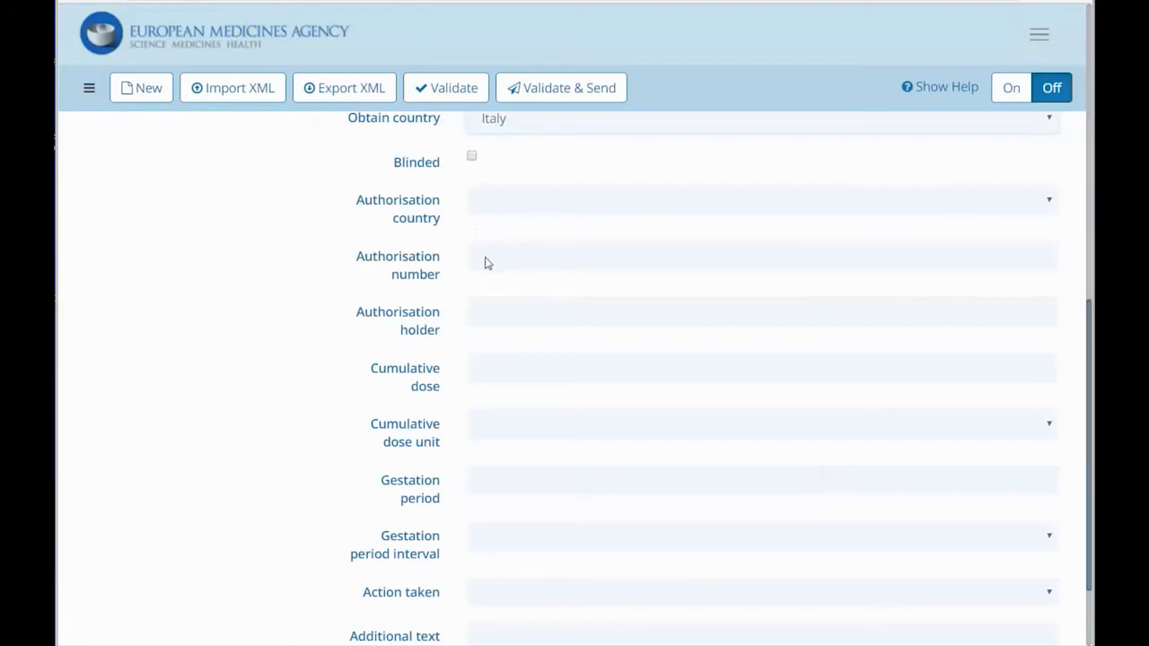
Examine the options offered for the action taken with DICLOFENAC and leave the field empty.
scroll(487, 260, "down", 2)
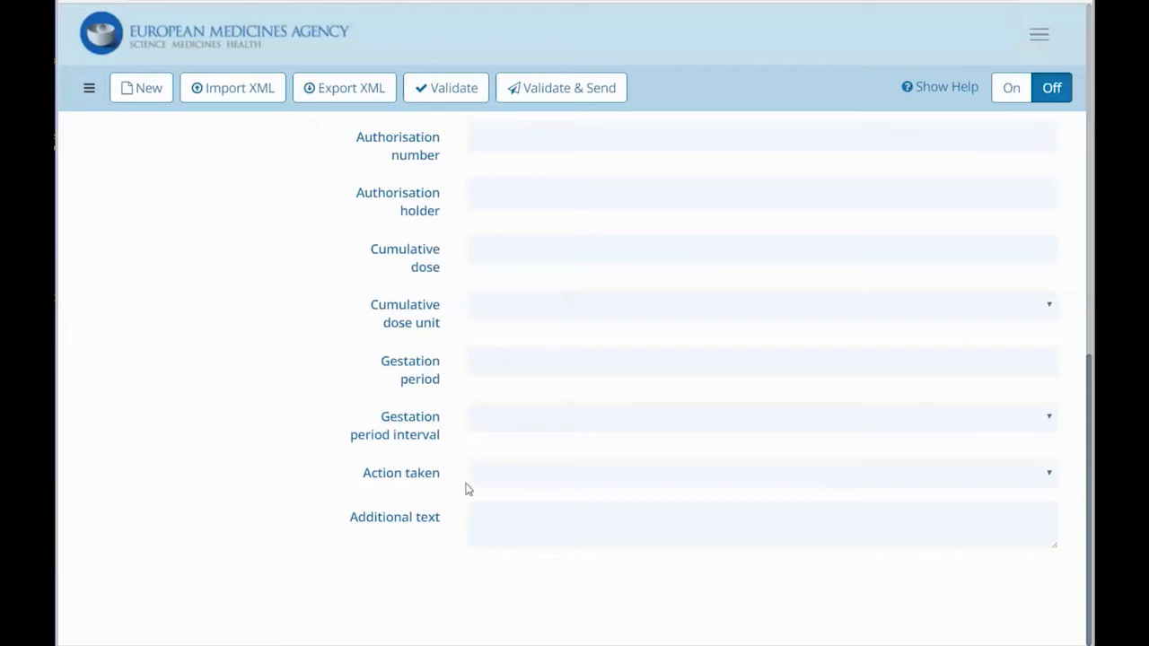
left_click(566, 479)
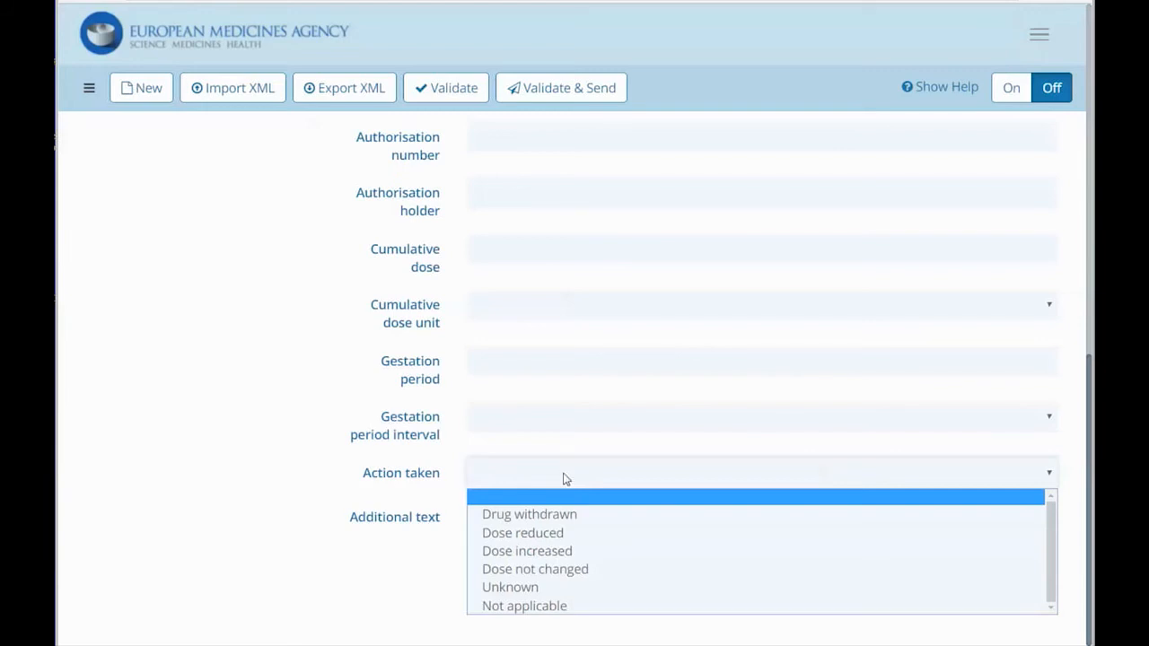
left_click(566, 480)
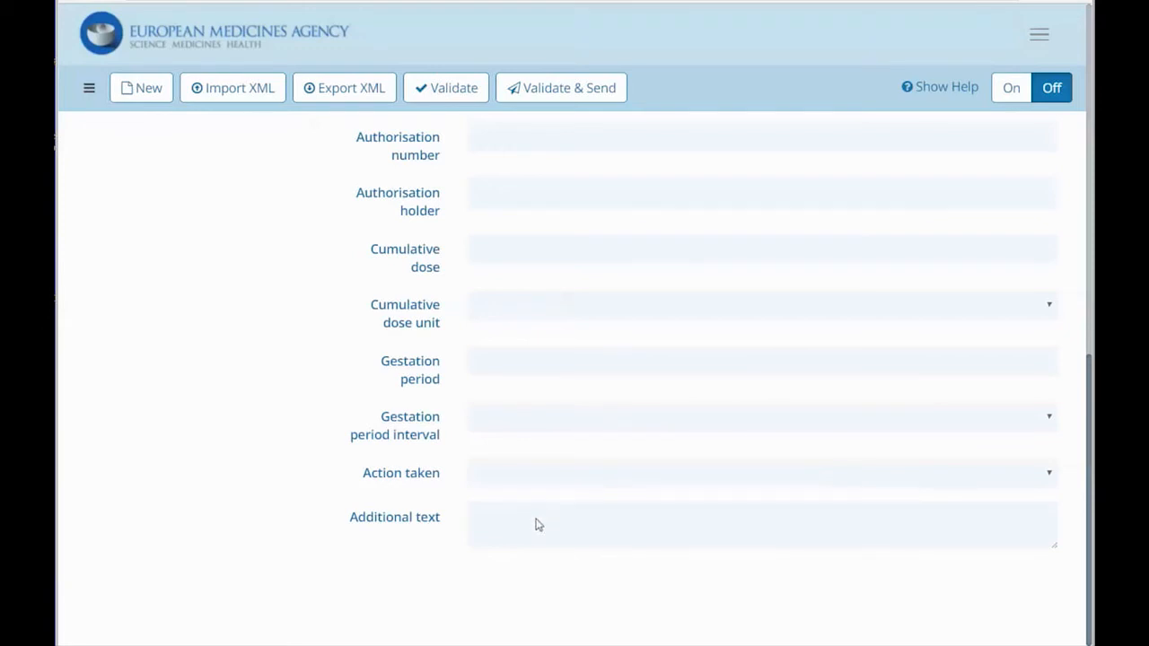
scroll(687, 603, "up", 1)
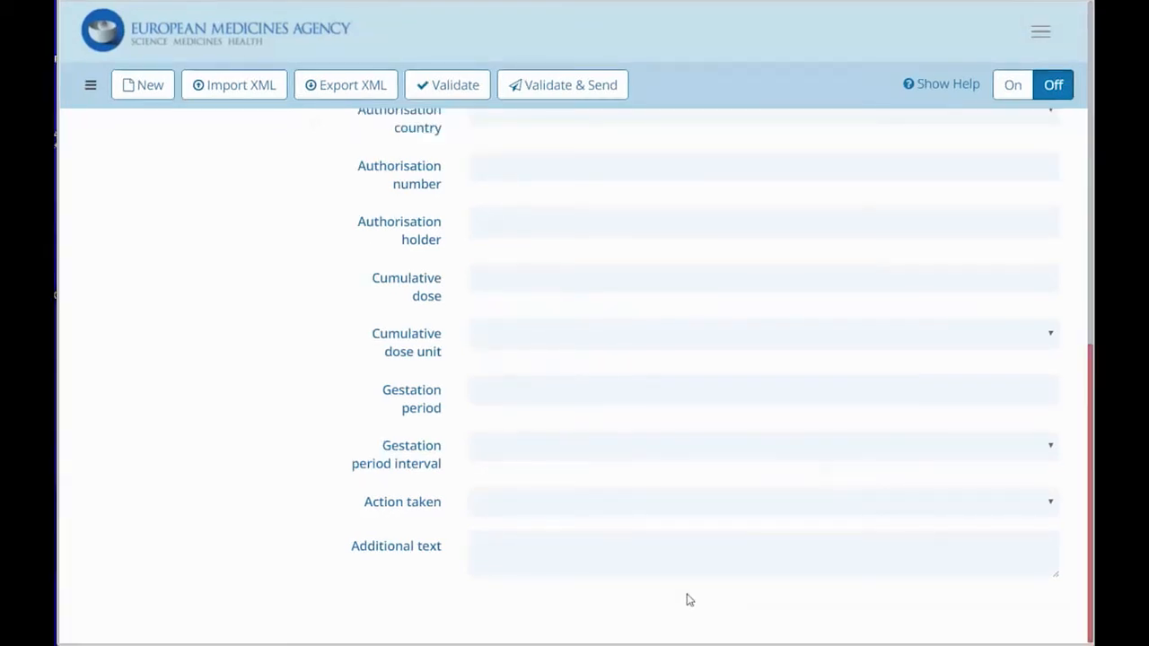
scroll(688, 598, "up", 8)
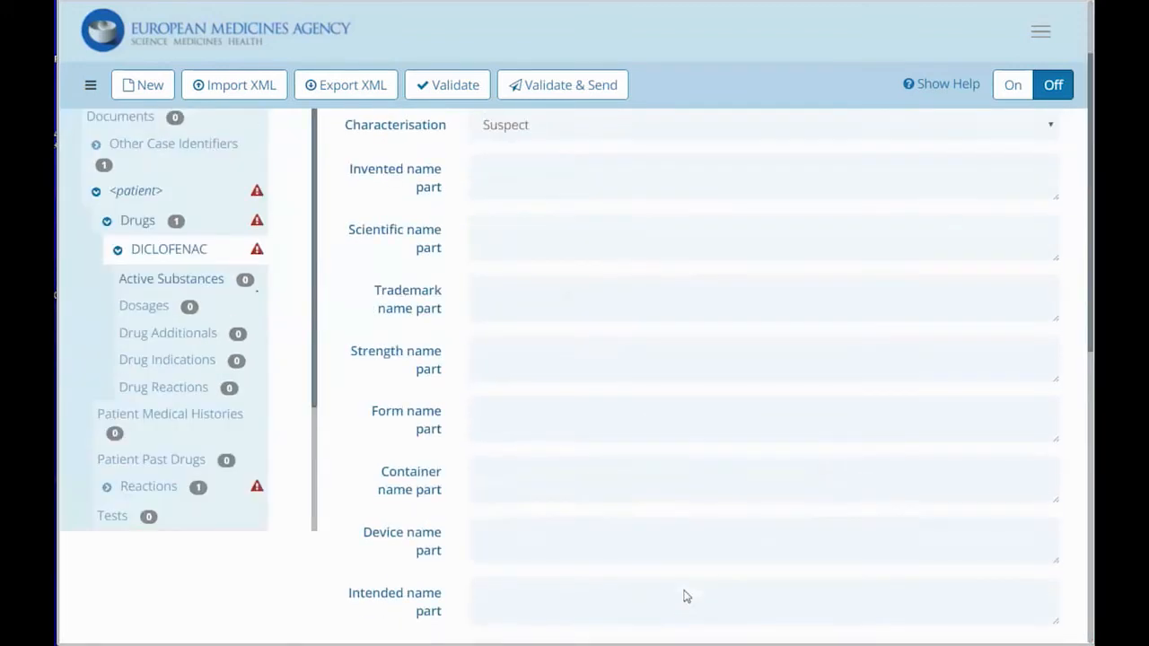
scroll(687, 597, "up", 1)
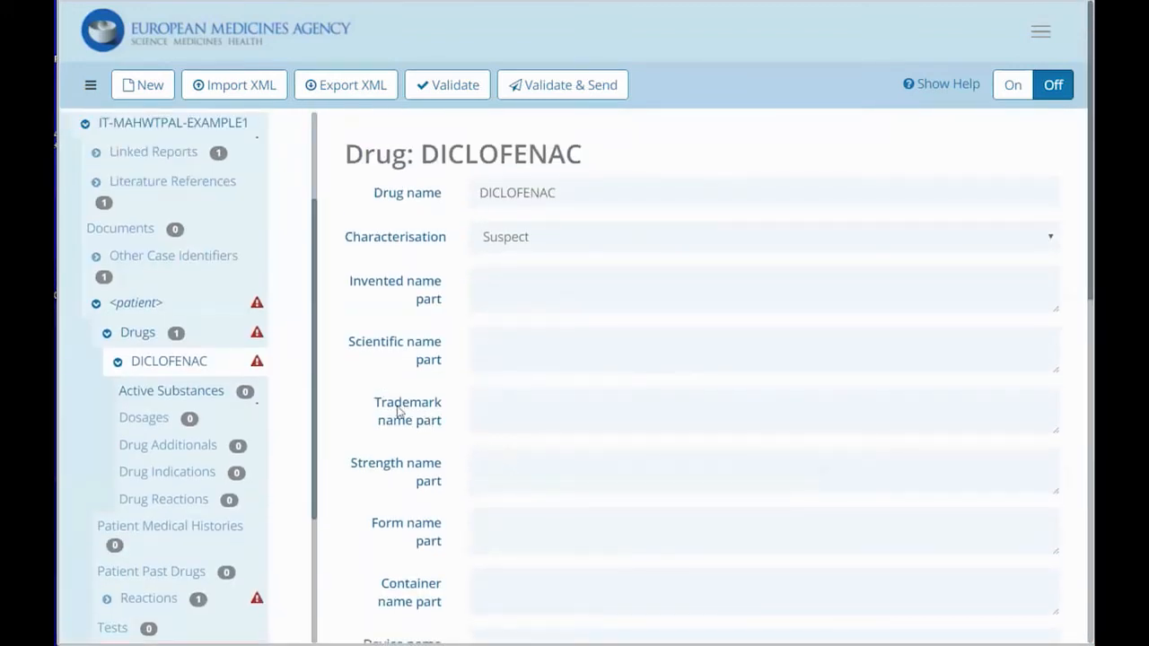
Add an active substance entry to DICLOFENAC, view its empty form, and delete the entry again.
mouse_move(207, 392)
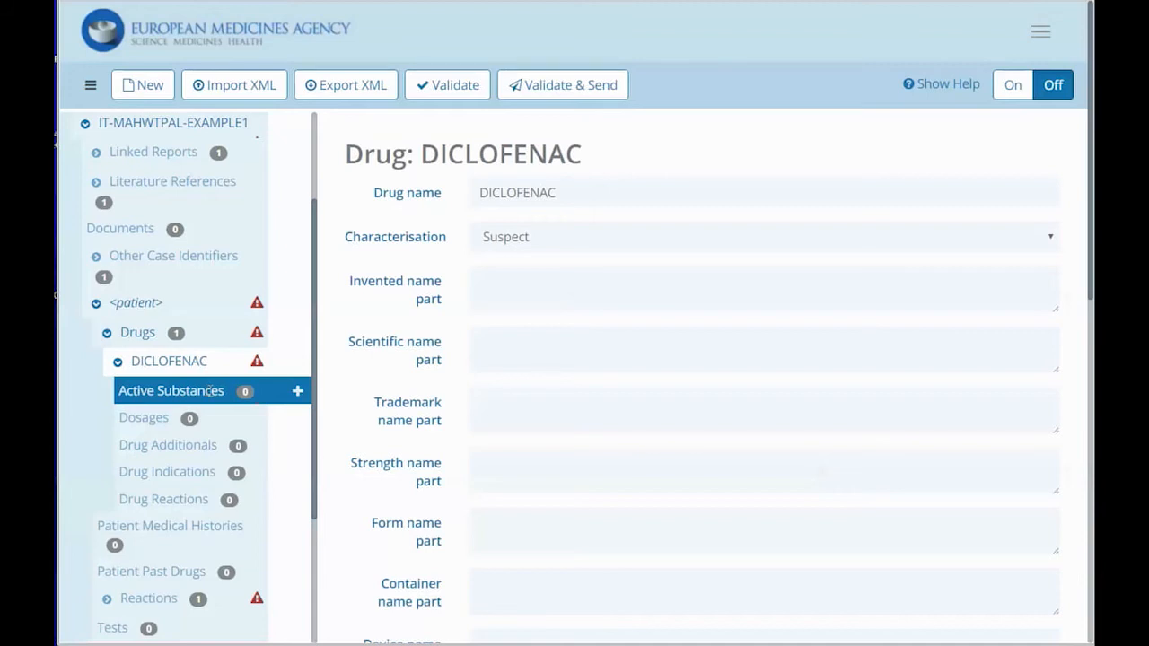
left_click(297, 392)
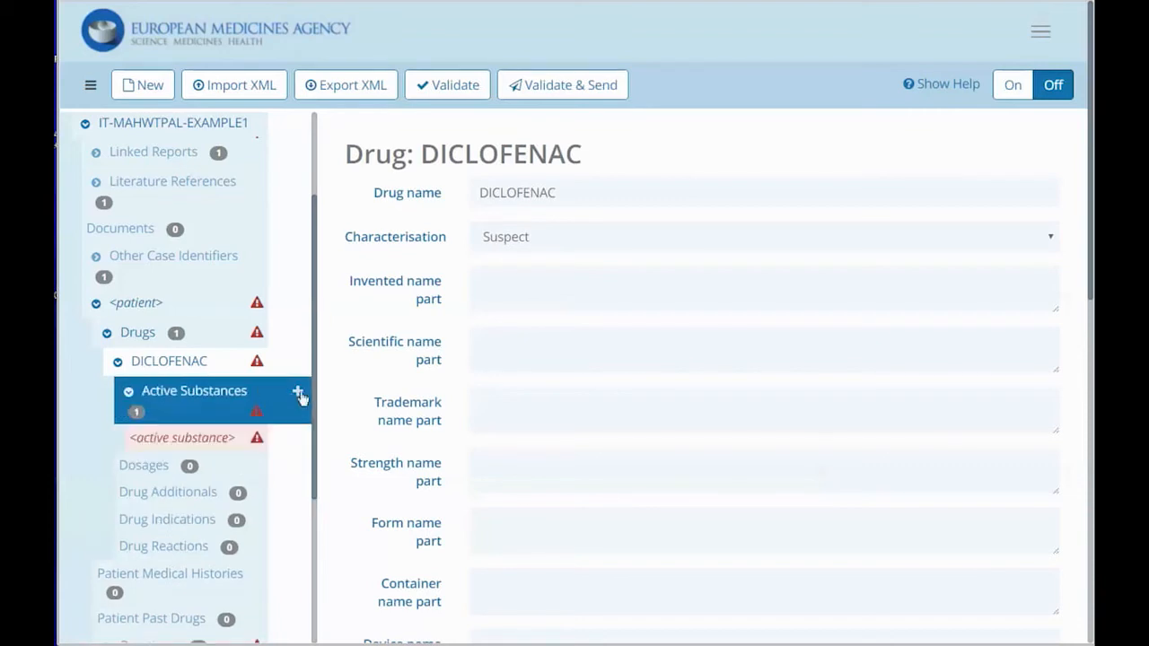
left_click(201, 440)
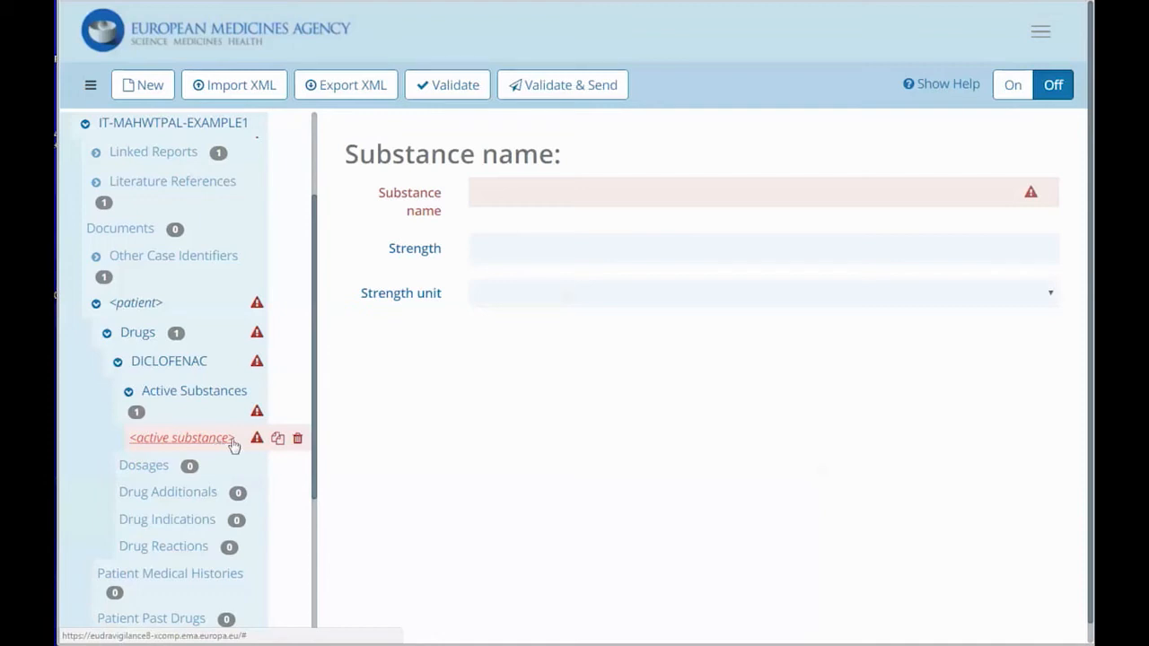
left_click(299, 440)
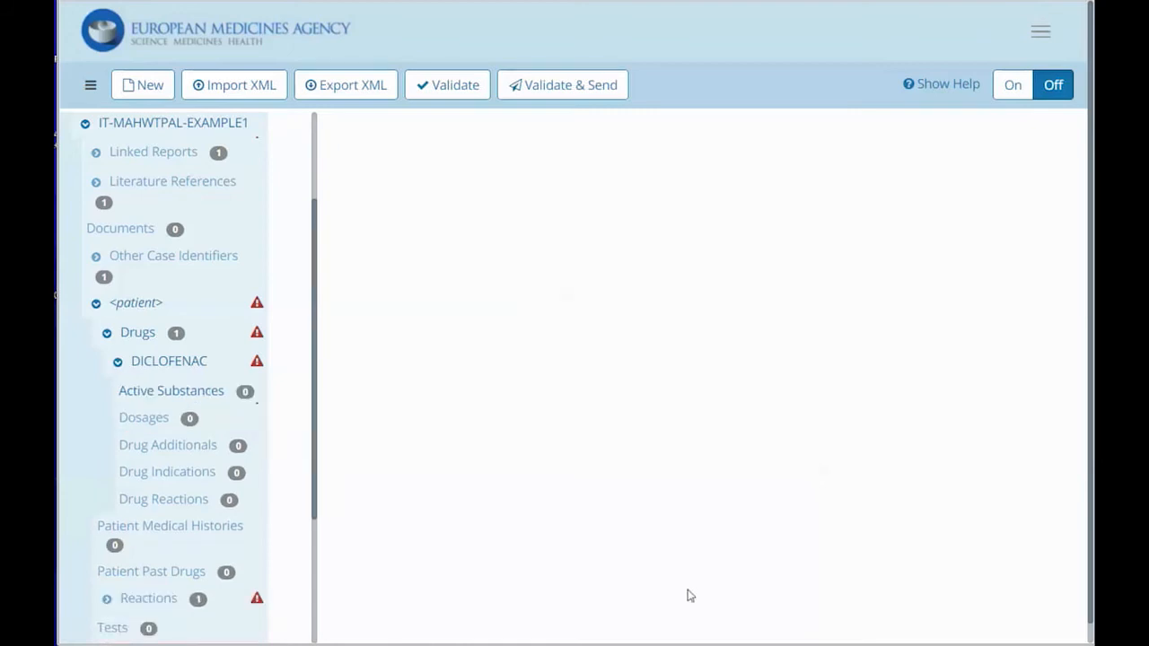
Add a dosage entry to DICLOFENAC and set its dose to 50 mg milligram(s).
left_click(298, 419)
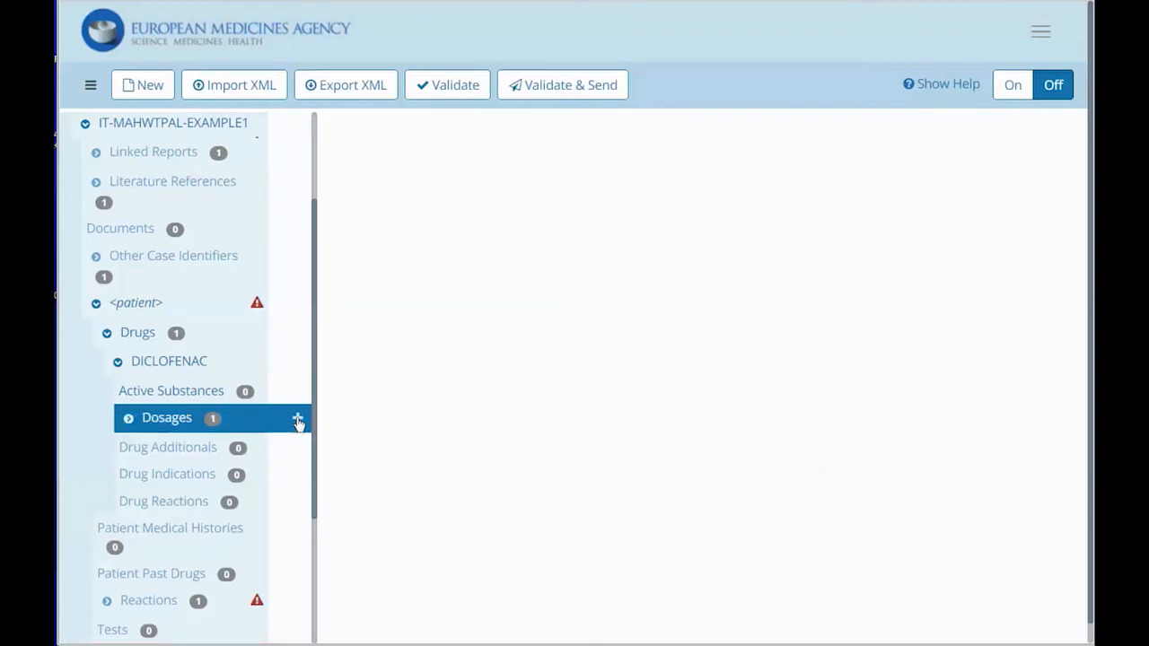
left_click(124, 420)
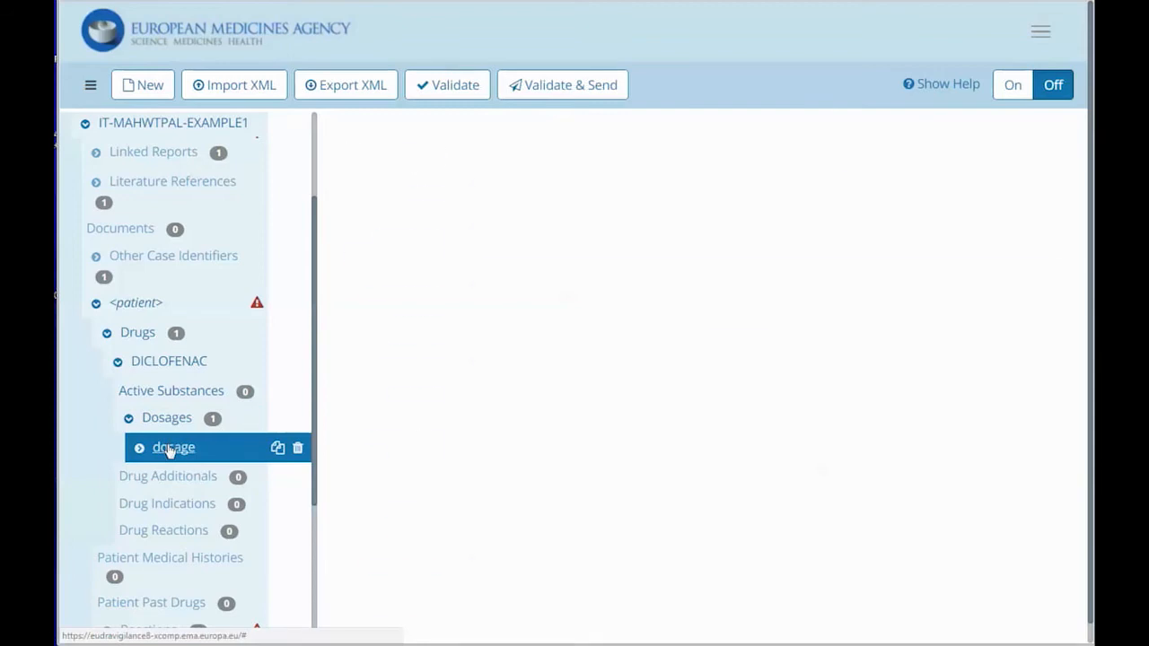
left_click(171, 448)
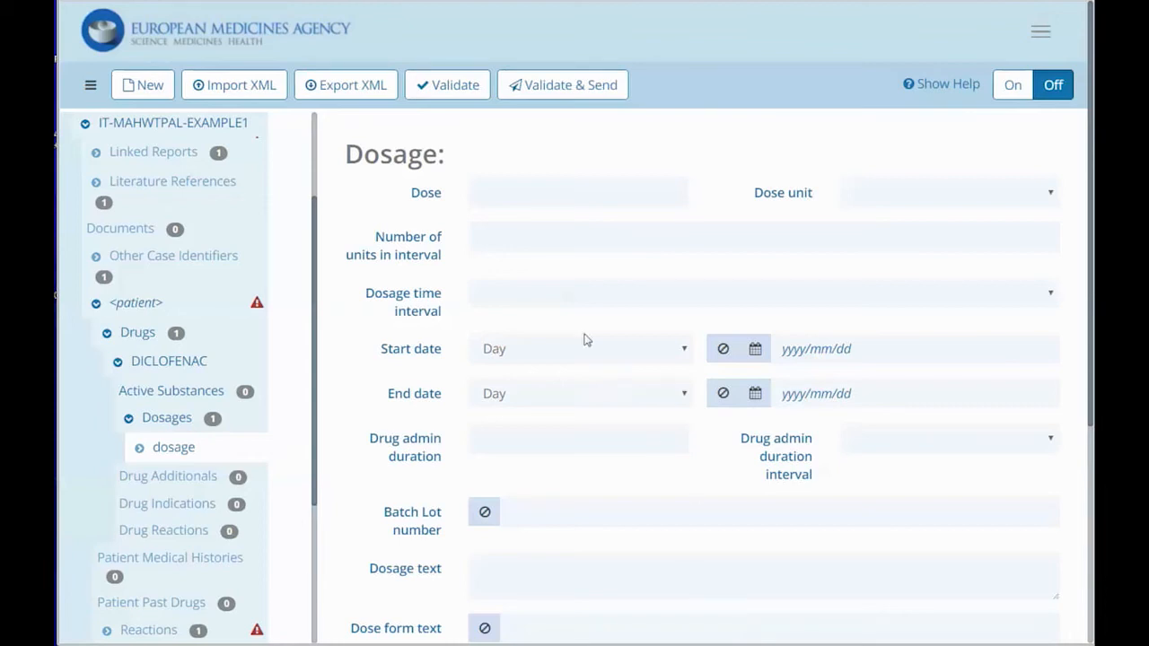
left_click(554, 196)
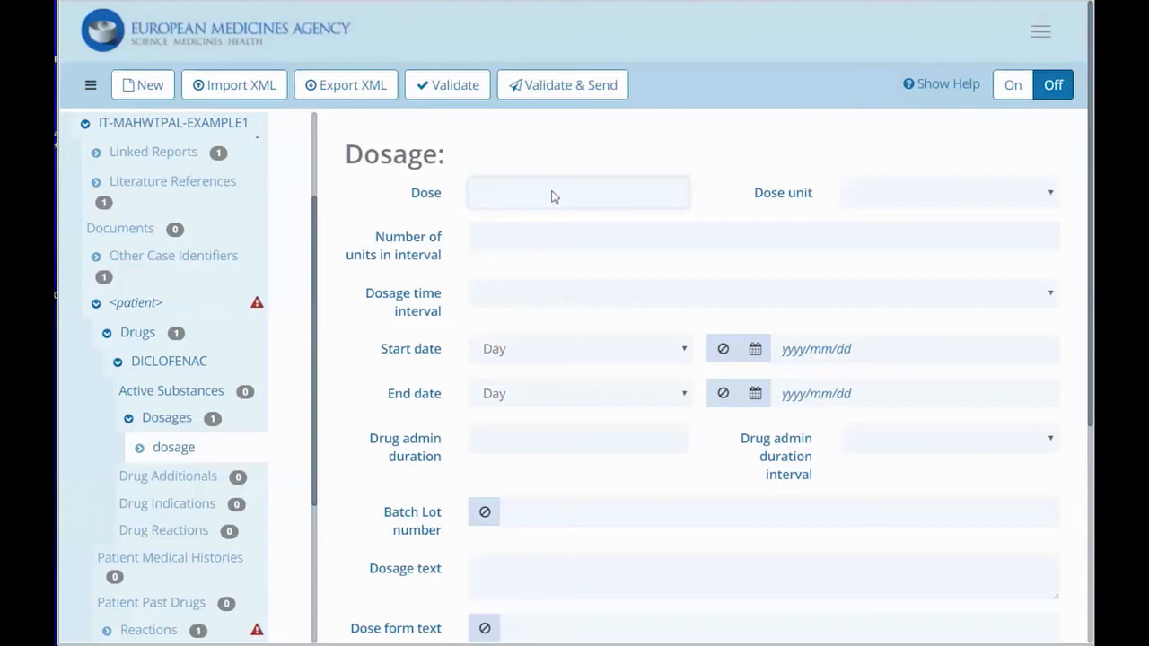
type("50")
left_click(858, 191)
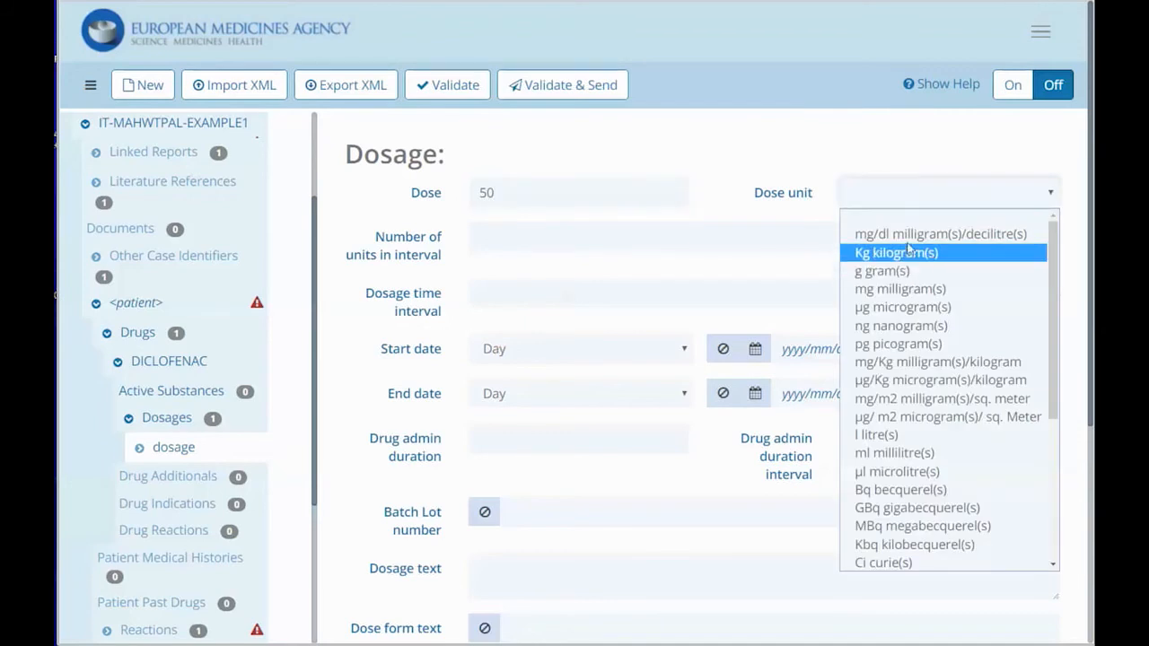
left_click(901, 292)
Set the dosage's number of units in interval to 1 and its time interval to Days.
left_click(541, 238)
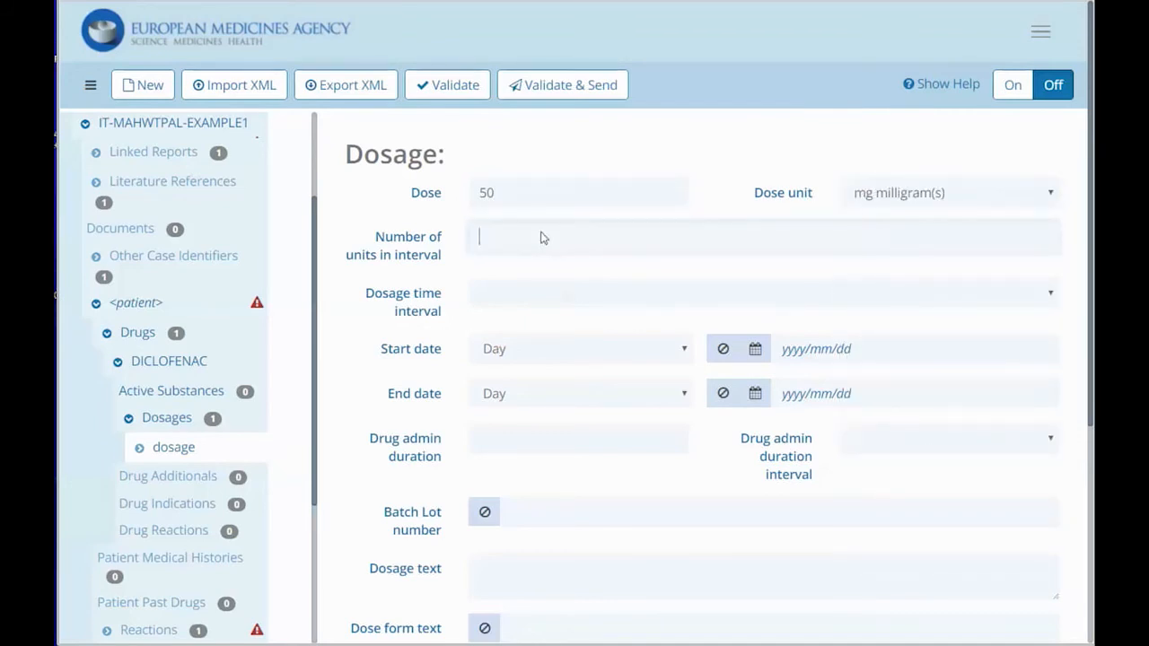
type("1")
left_click(545, 292)
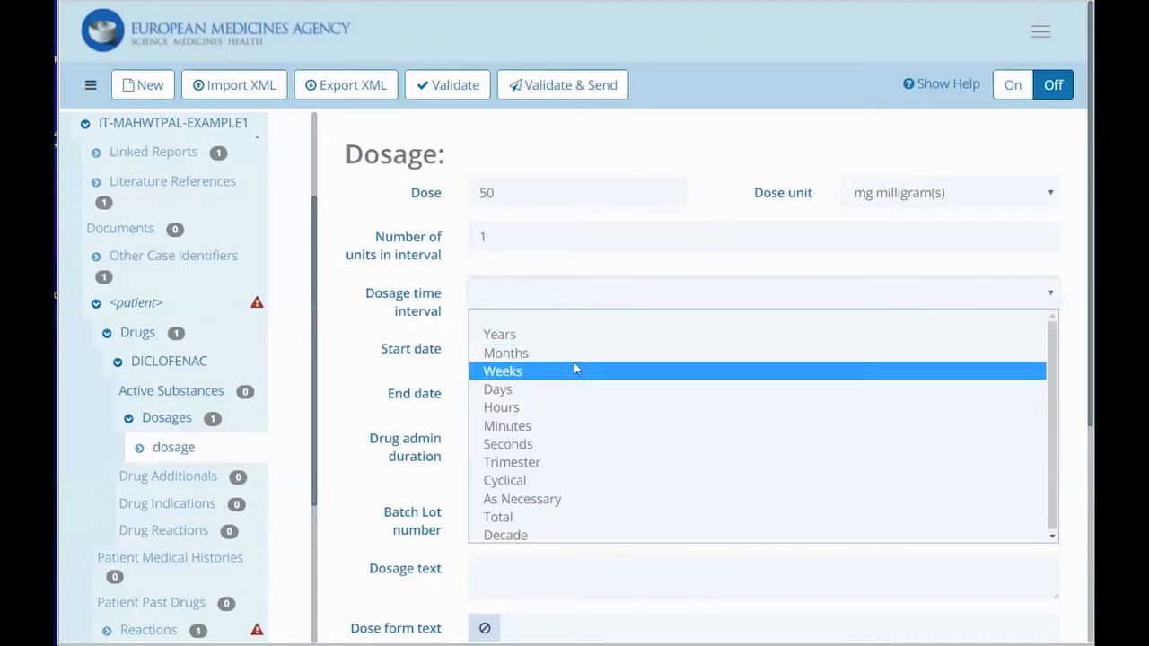
left_click(567, 394)
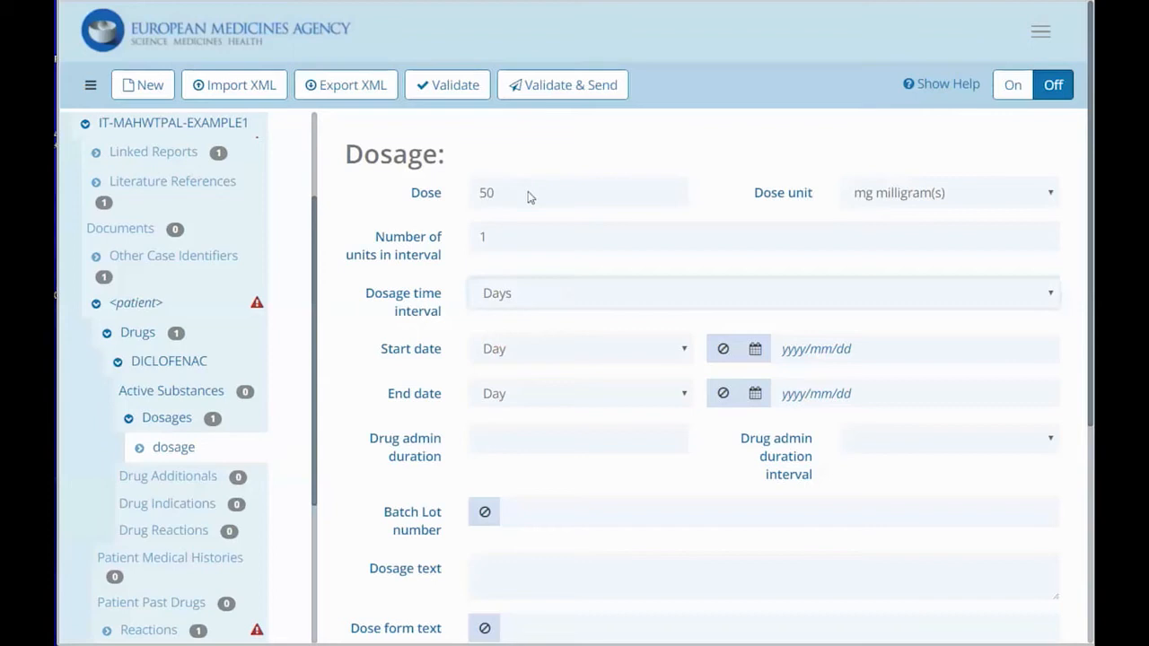
Change the dosage interval to 12 units with Hours as the time interval.
left_click(573, 252)
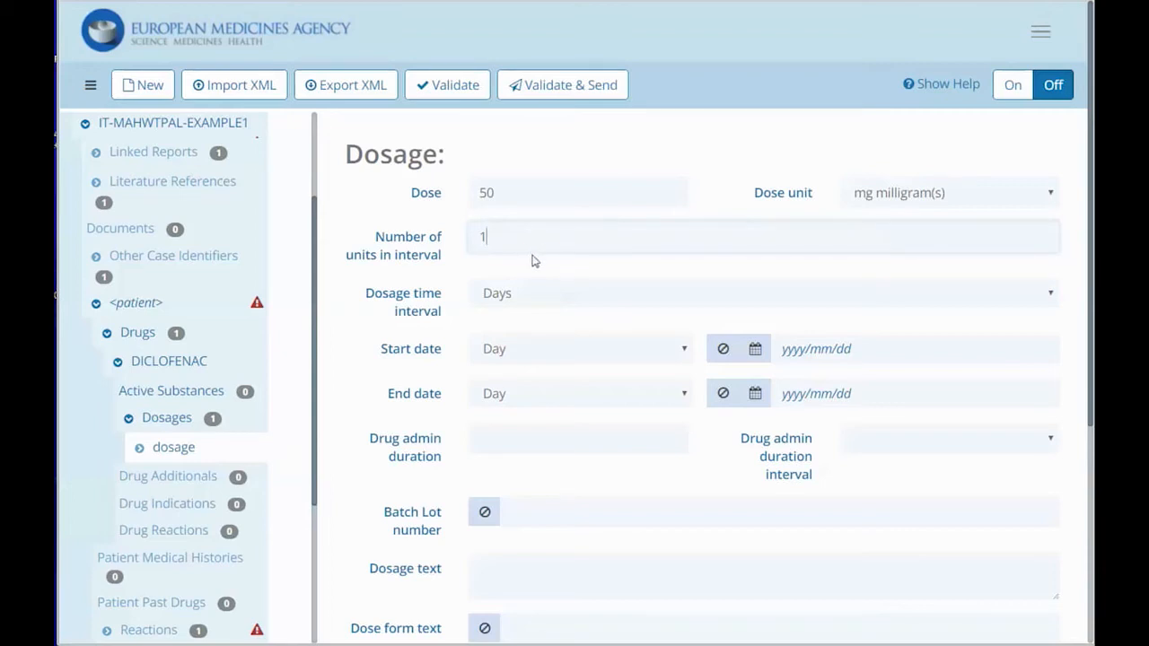
type("2")
left_click(560, 297)
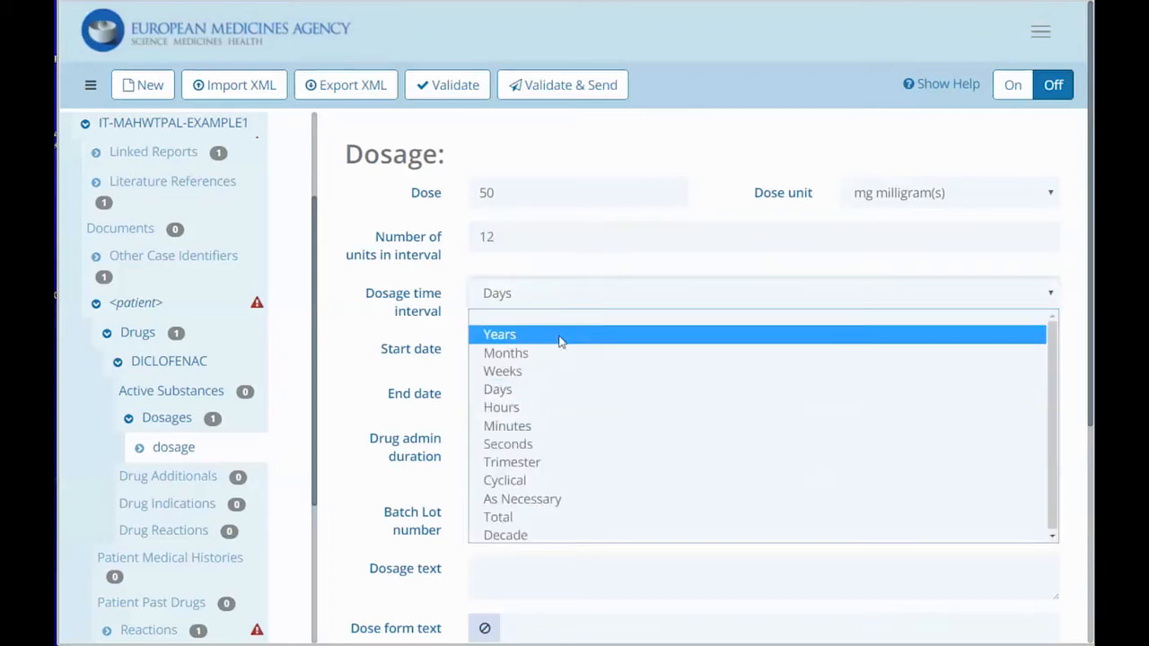
left_click(575, 409)
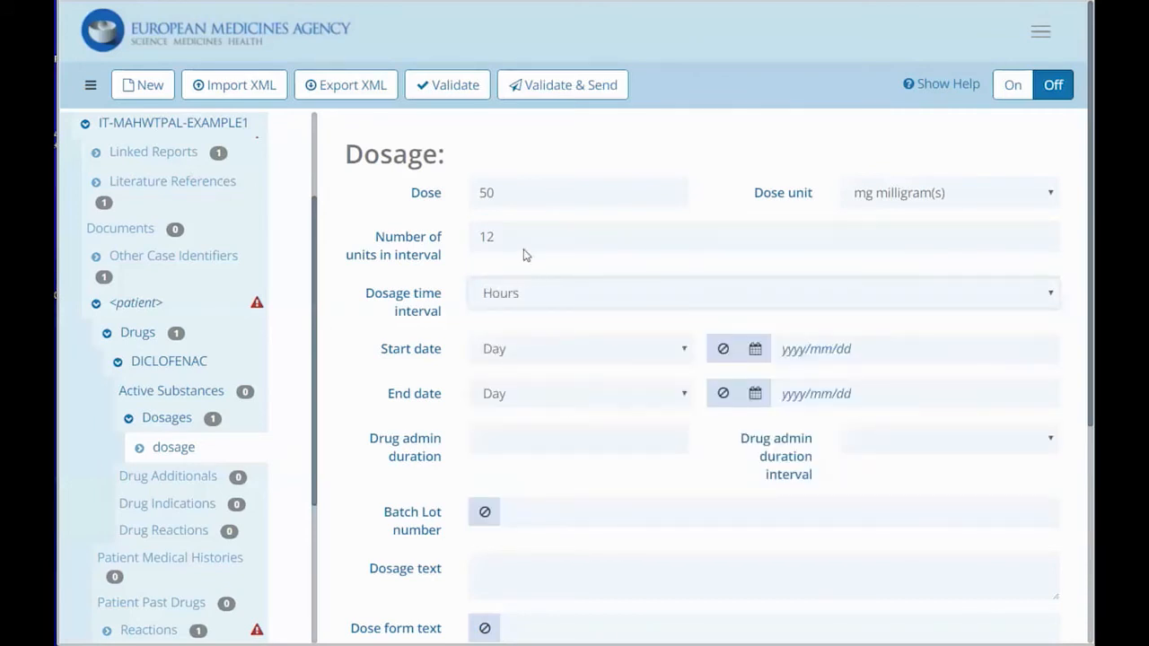
Replace the dosage's number of units in interval with 8, and change that to 6.
left_click_drag(516, 250, 481, 245)
type("8")
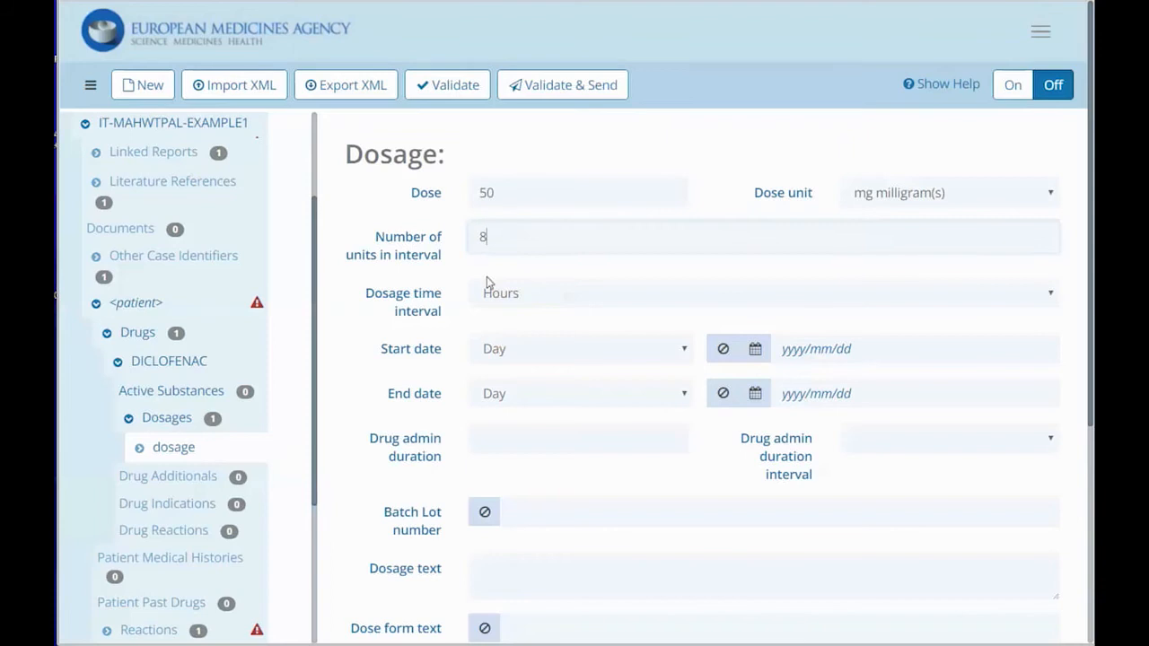
key("BackSpace")
type("6")
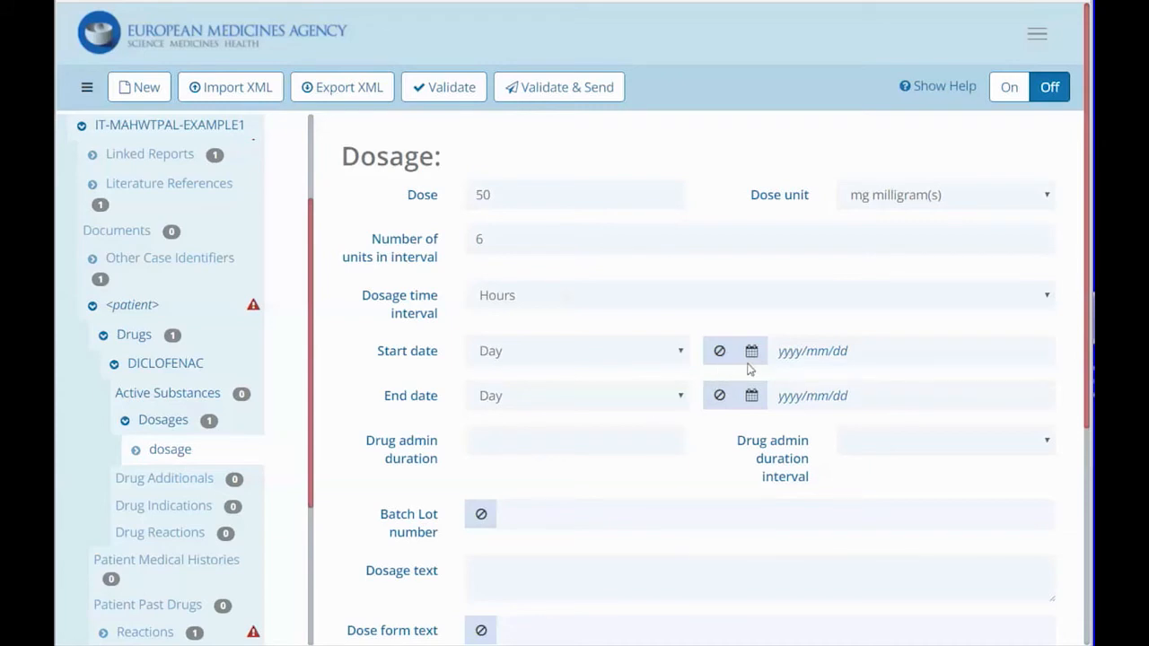
Set the dosage start date to 2016/06/15, using Day precision.
left_click(680, 362)
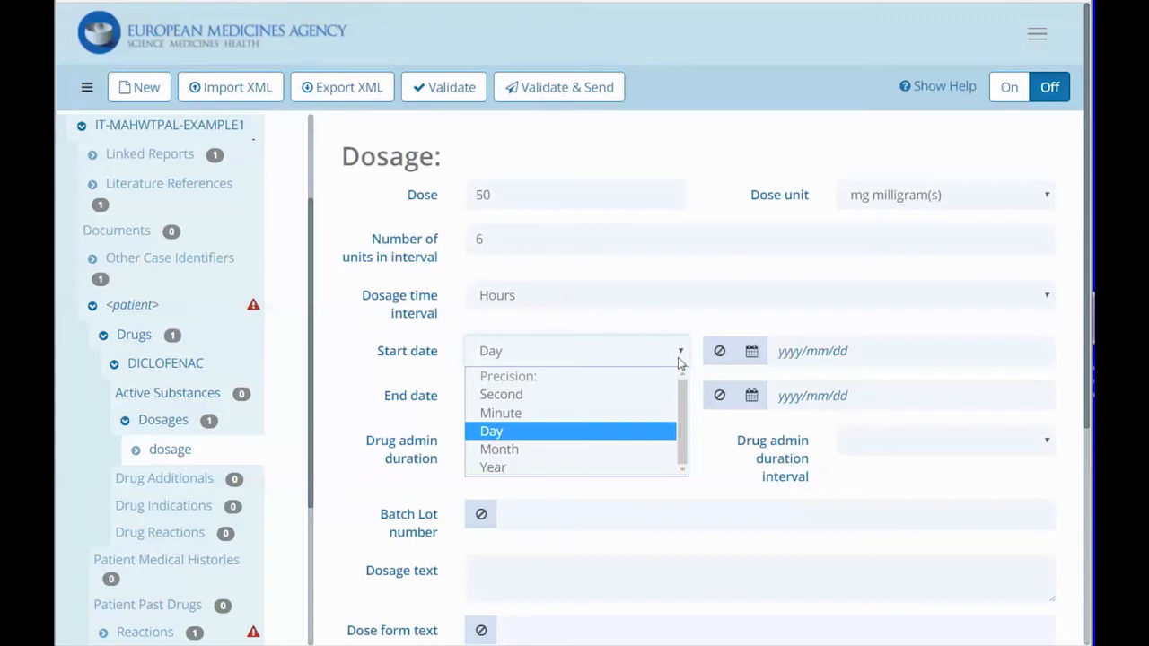
left_click(609, 431)
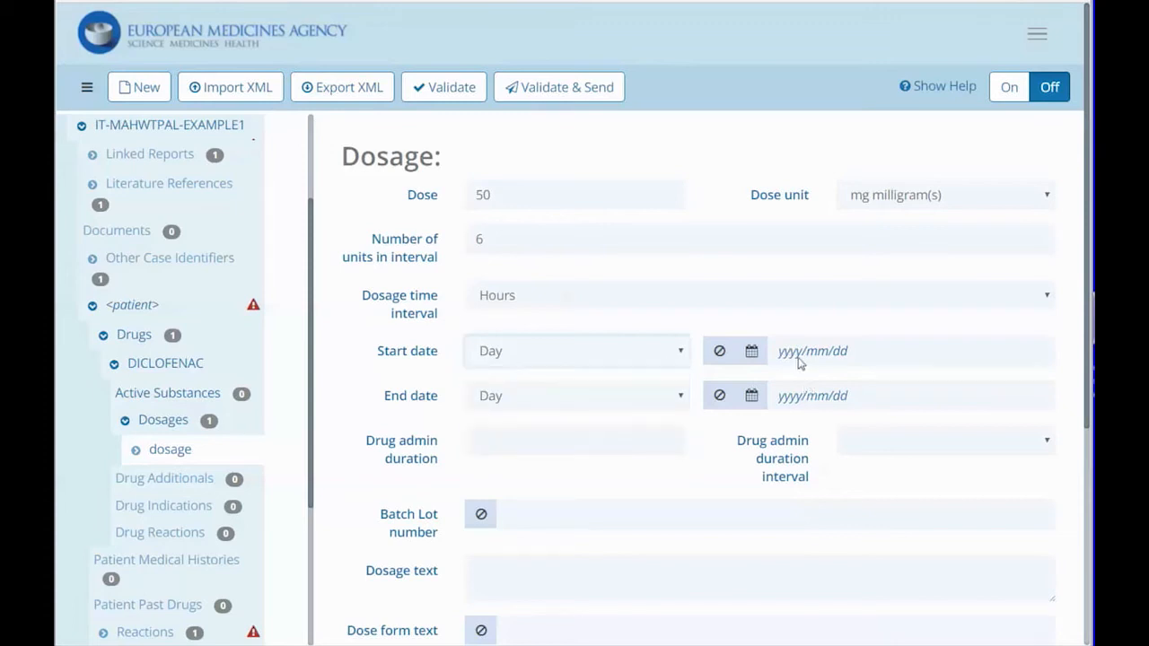
left_click(752, 352)
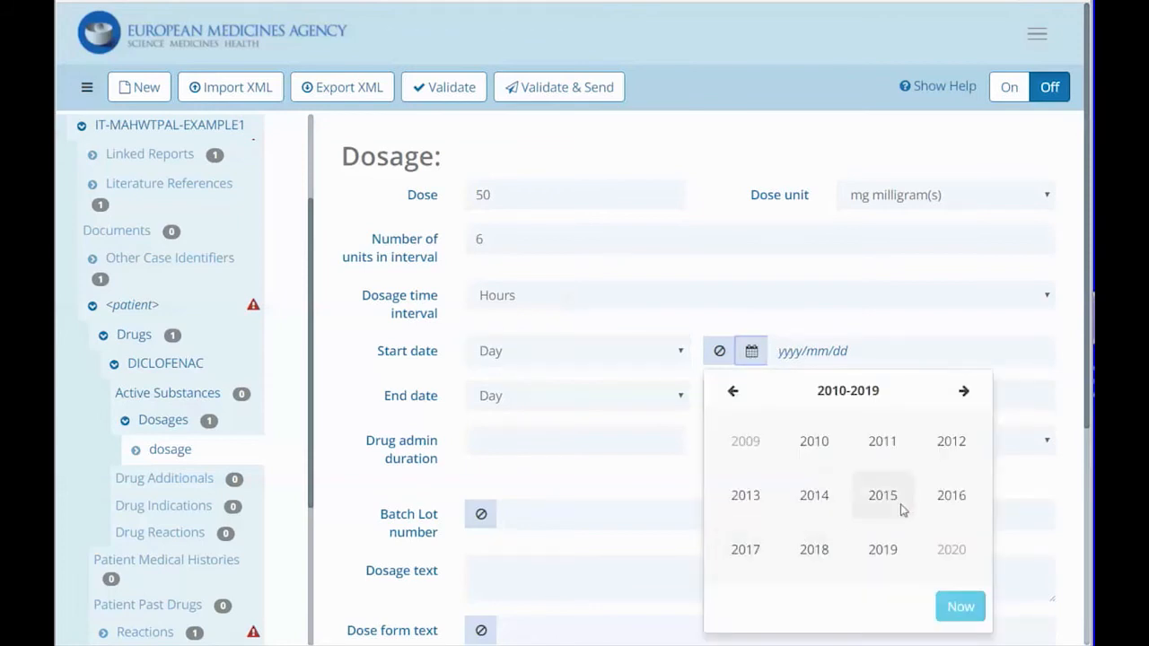
left_click(949, 499)
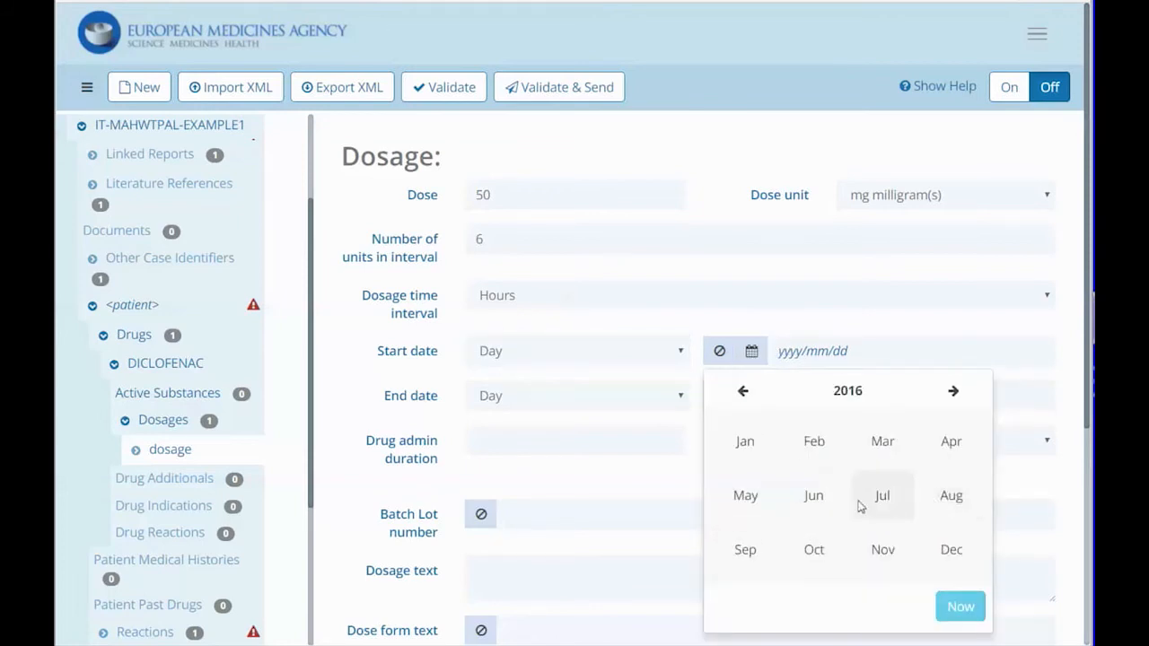
left_click(845, 506)
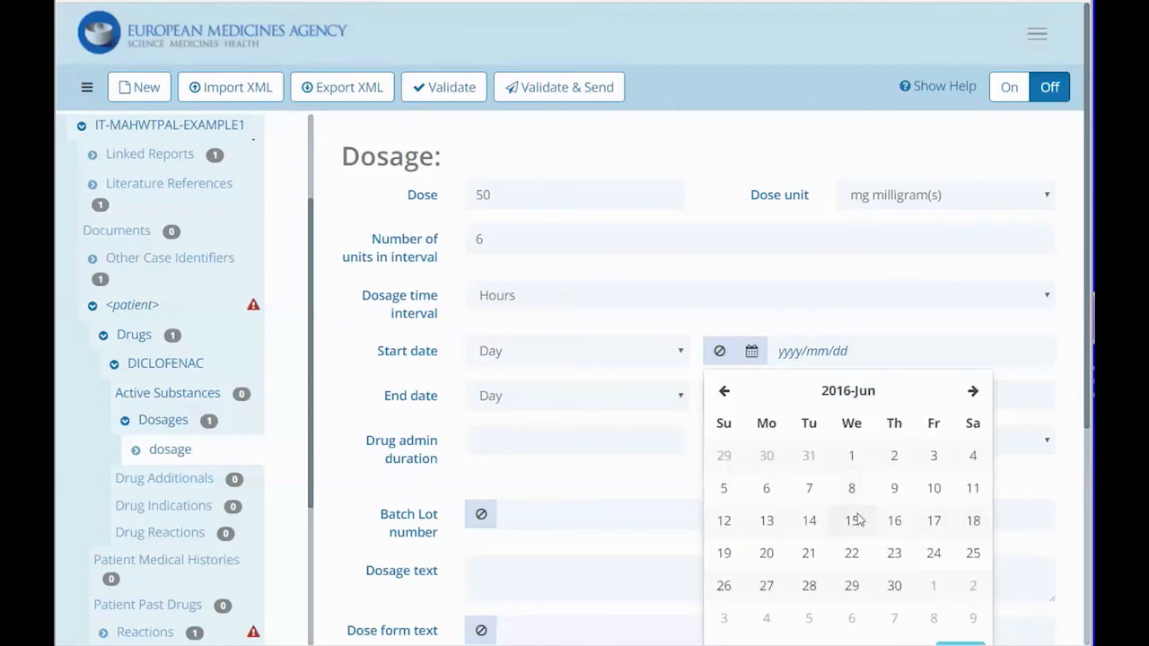
left_click(858, 519)
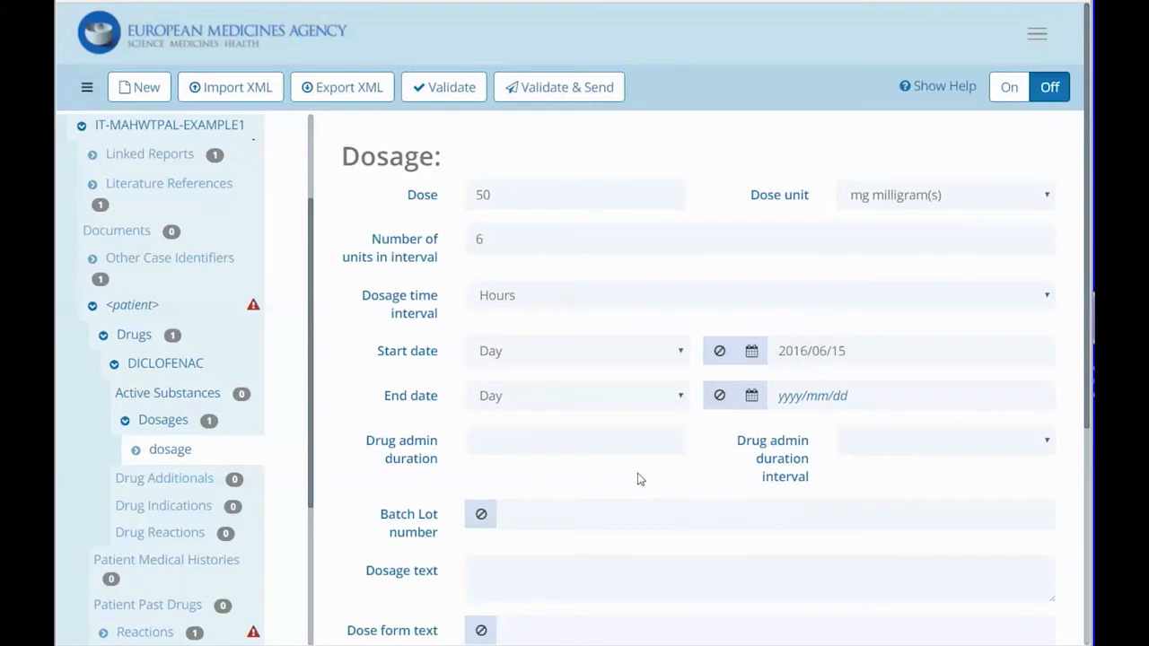
Give the dosage's batch lot number the null flavour Unknown.
scroll(640, 481, "down", 1)
scroll(640, 481, "down", 2)
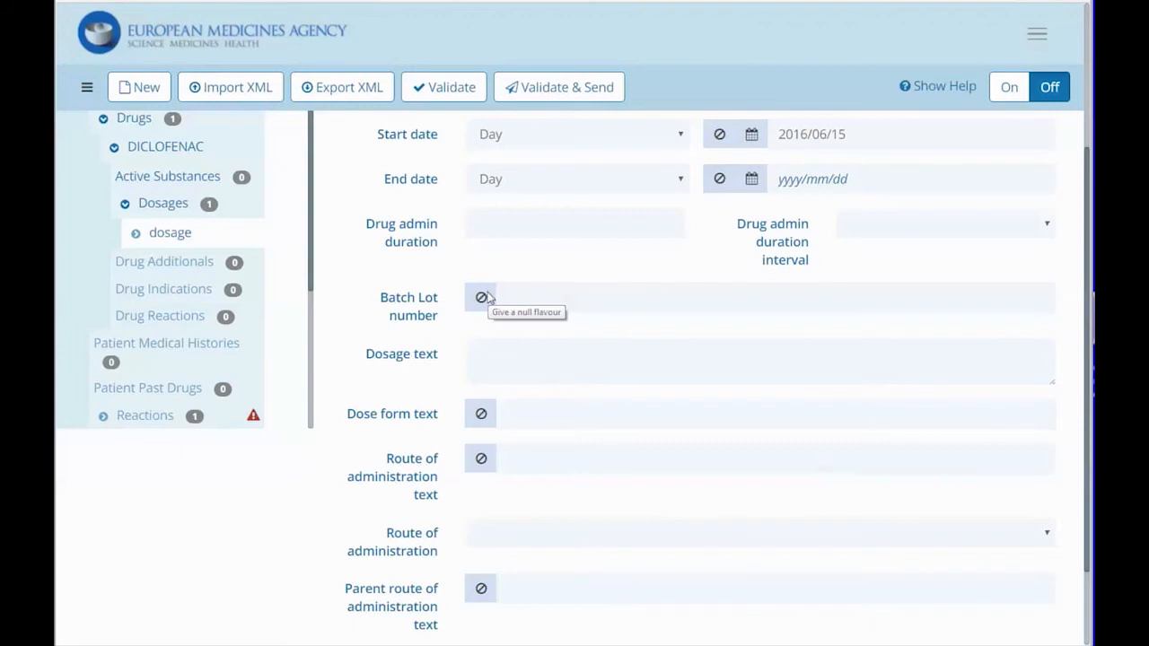
left_click(483, 297)
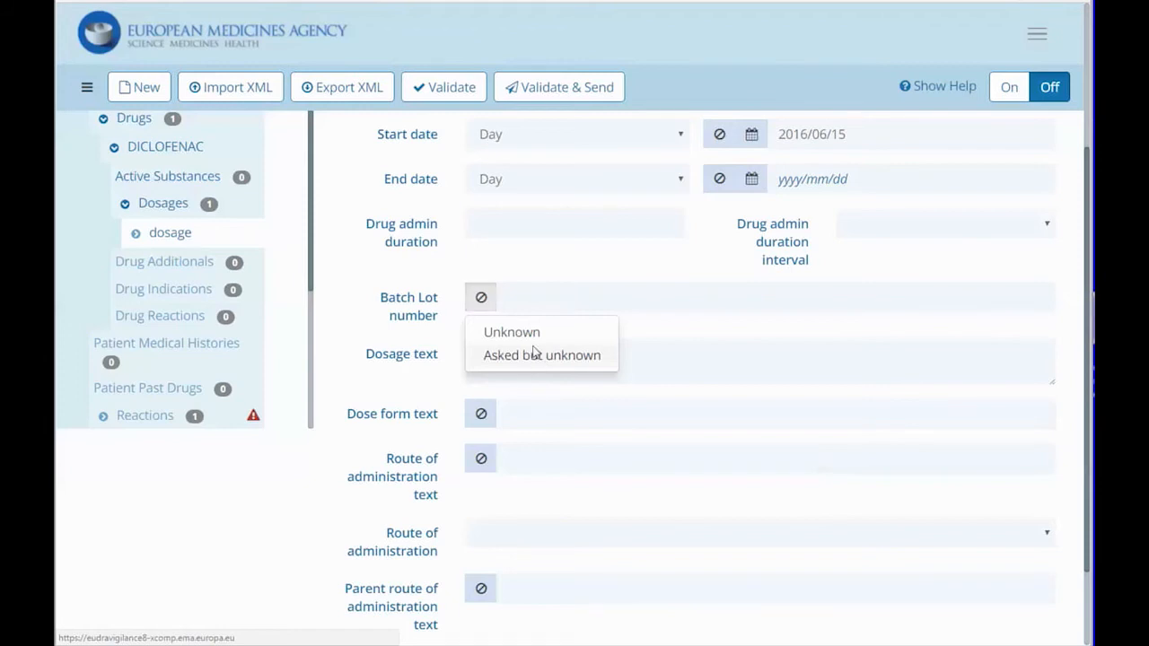
left_click(531, 333)
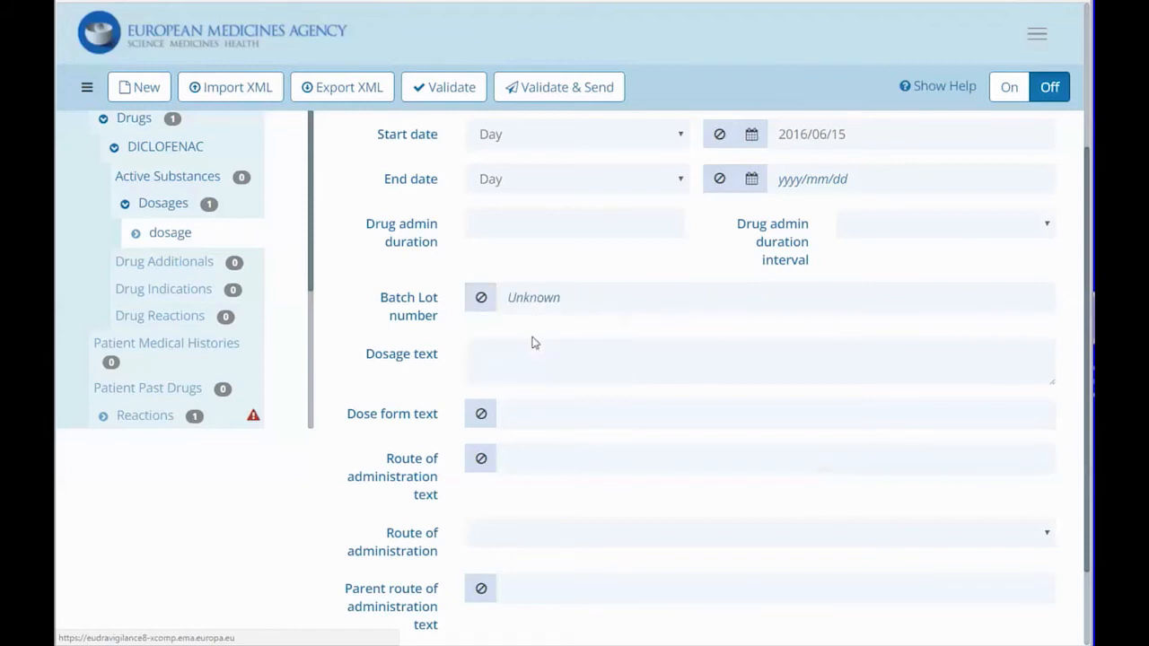
Enter "50mg QDS" as the dosage text.
left_click(501, 375)
type("50mg")
scroll(550, 470, "up", 1)
type("QDS")
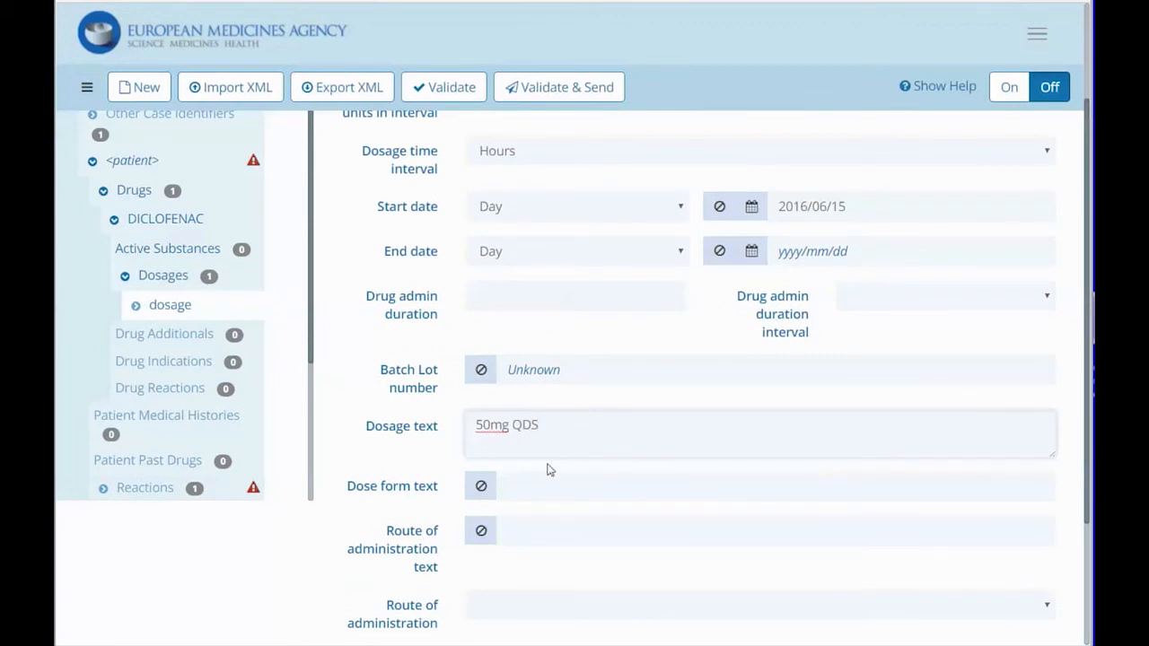
key("Tab")
Set the dosage's route of administration to Oral.
scroll(551, 468, "down", 1)
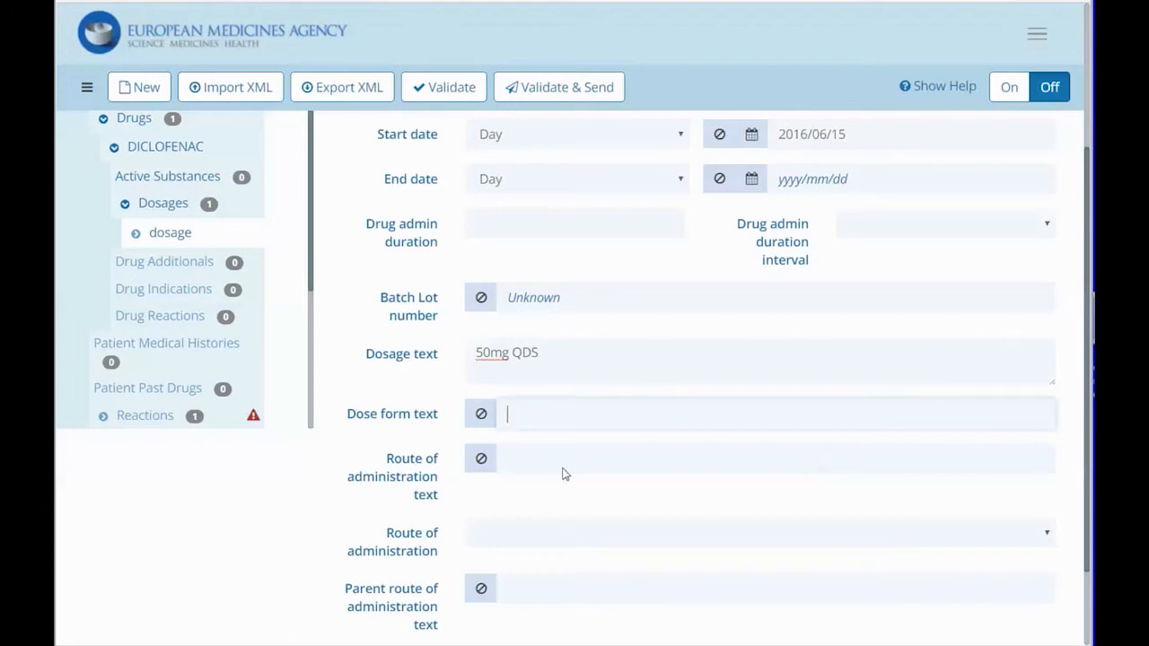
left_click(556, 467)
scroll(557, 467, "down", 1)
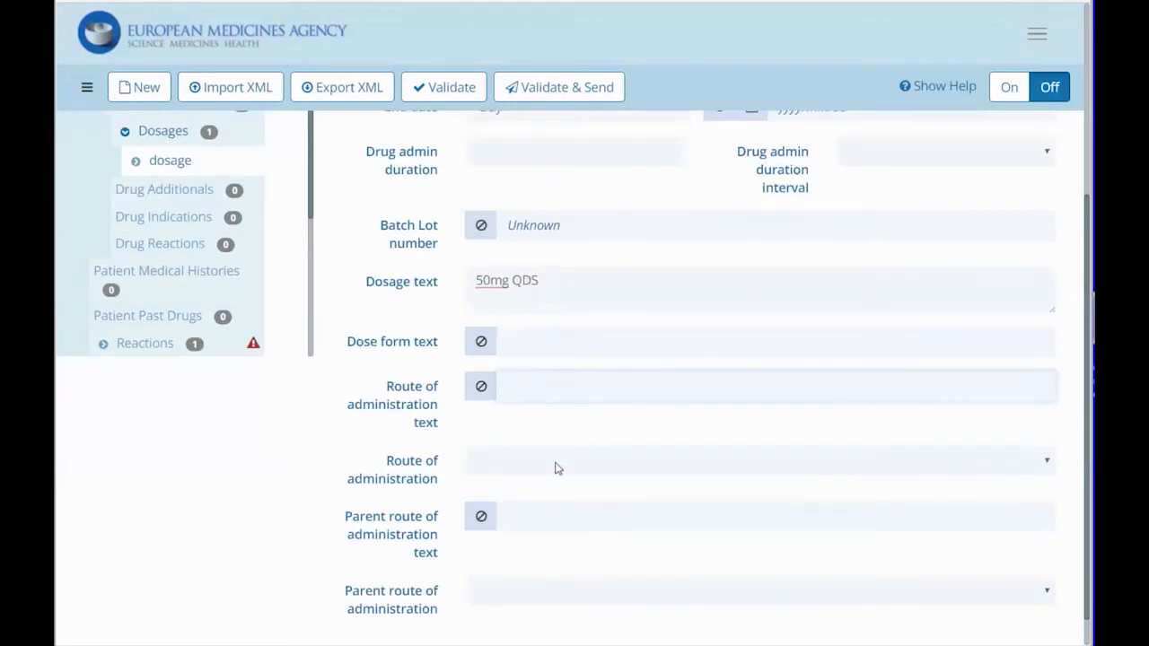
left_click(557, 468)
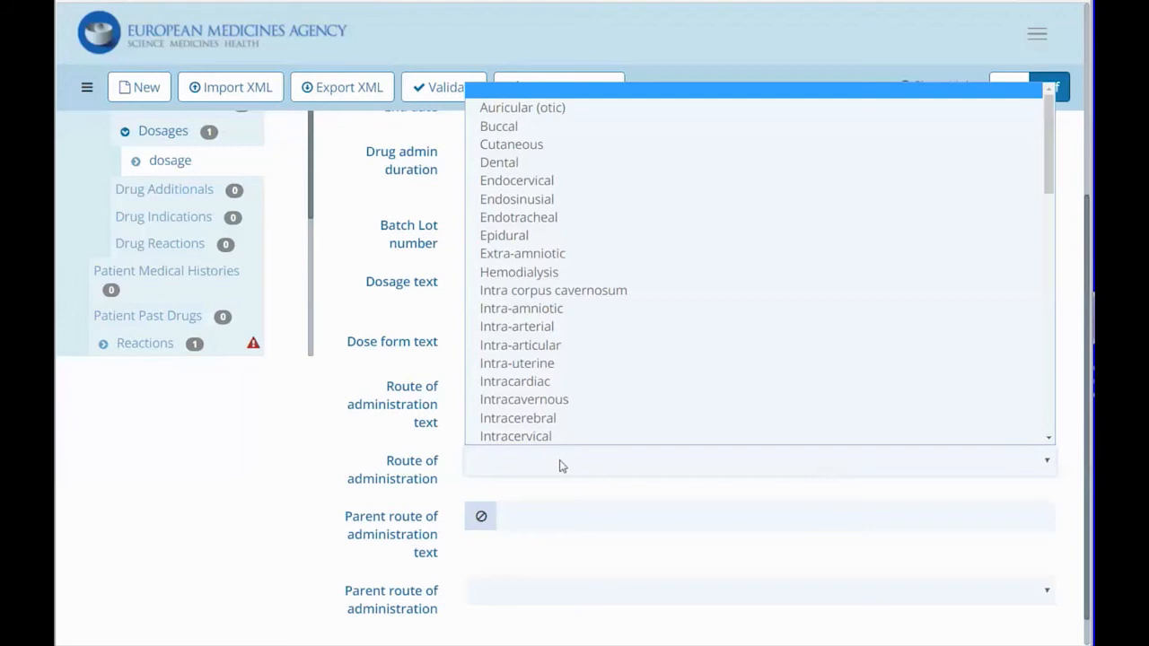
scroll(599, 373, "down", 10)
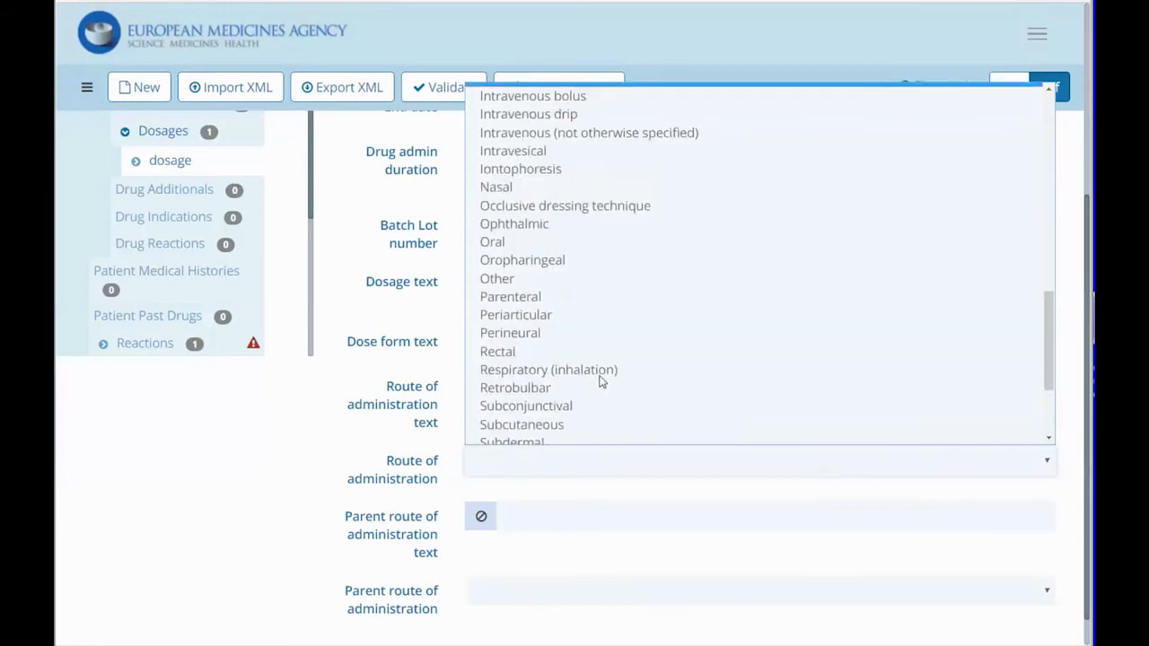
left_click(590, 250)
scroll(595, 462, "down", 1)
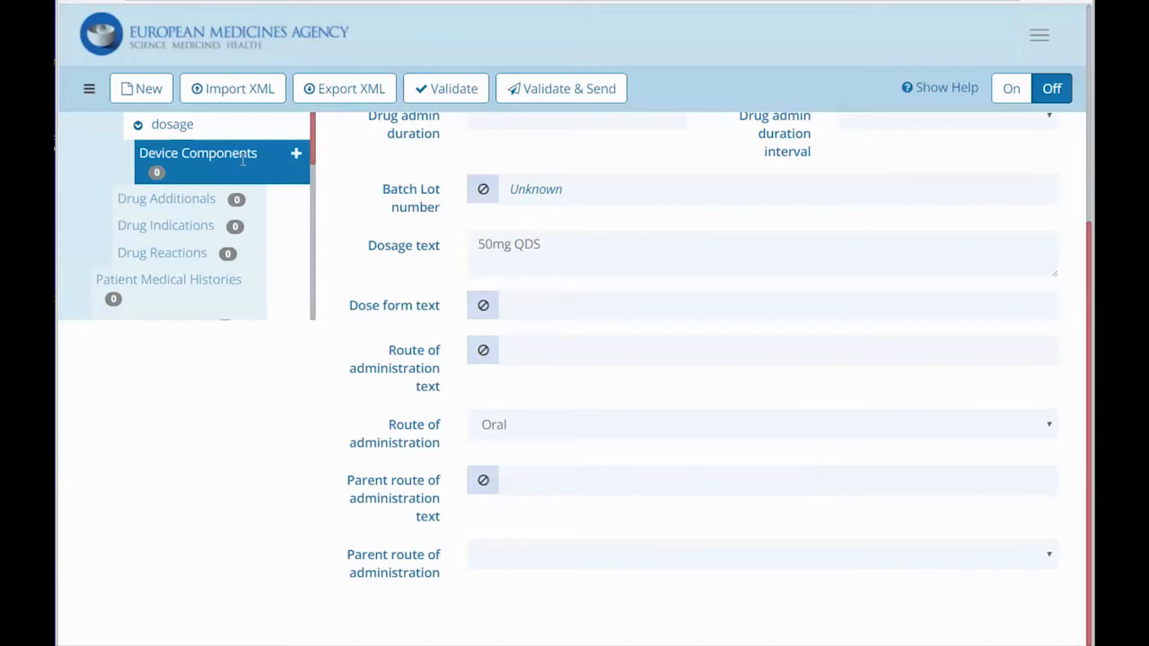
Add a device component to the dosage, look at its component name and batch lot number fields, and delete the entry.
left_click(296, 155)
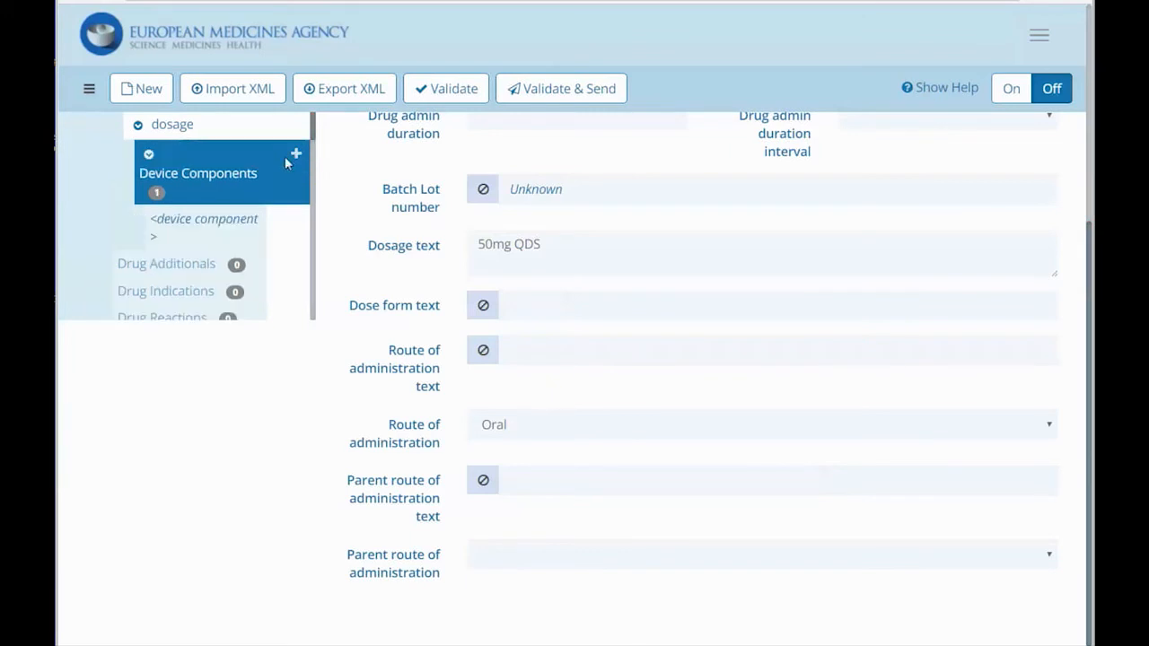
left_click(202, 224)
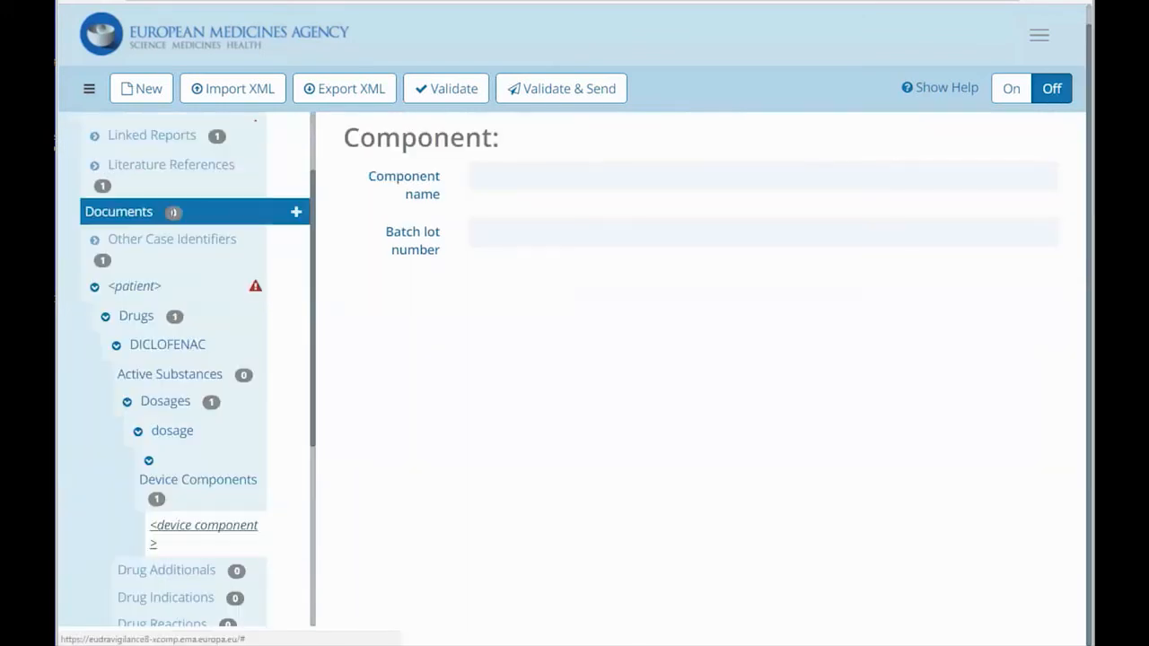
left_click(491, 182)
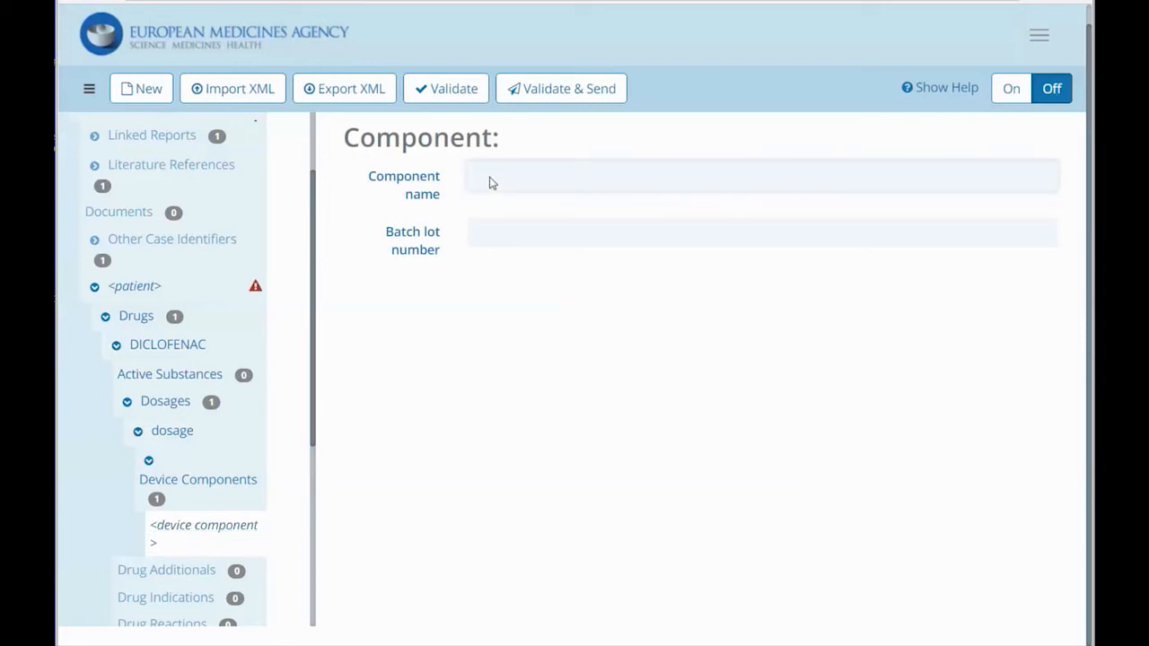
left_click(496, 237)
mouse_move(239, 552)
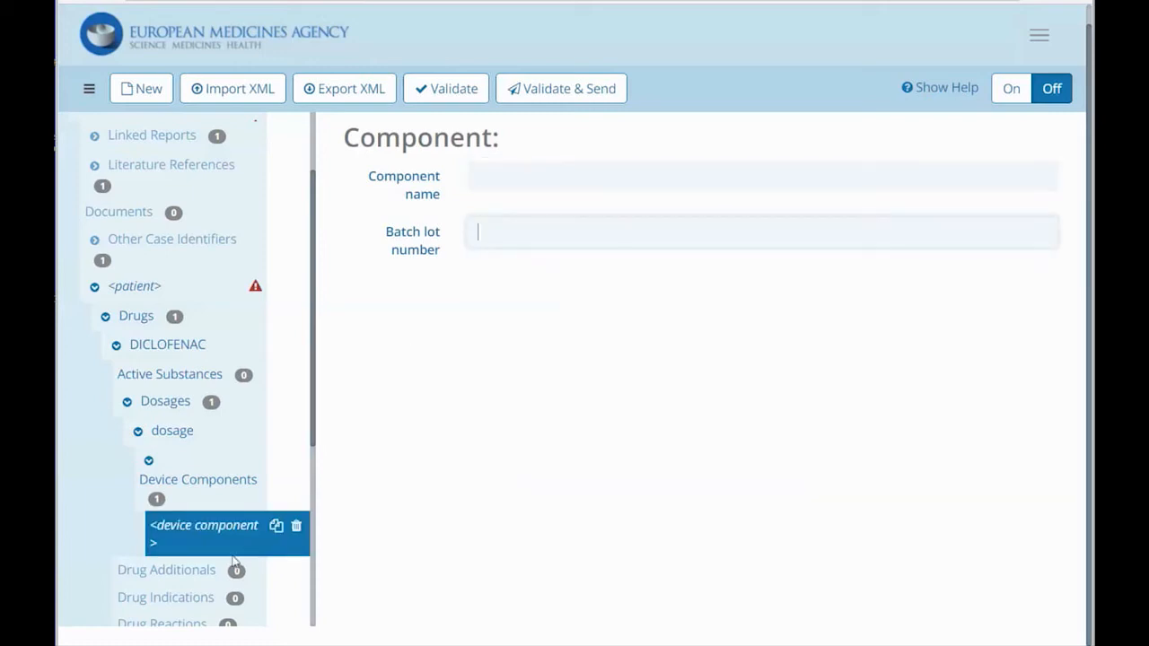
left_click(296, 528)
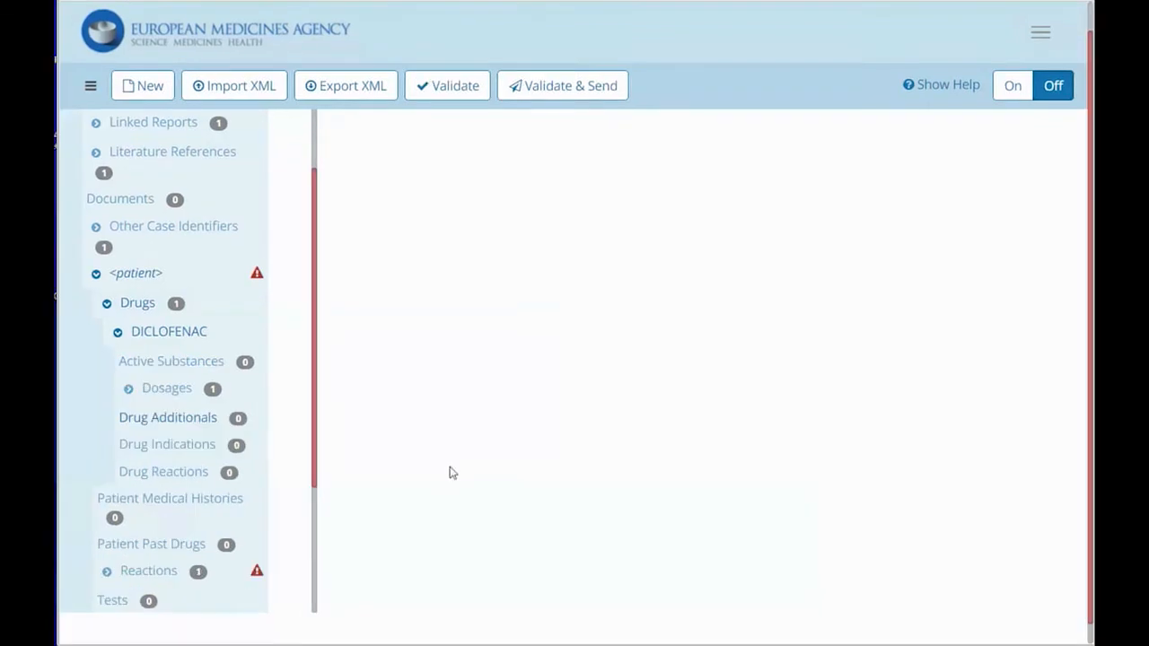
Add a drug additional entry for DICLOFENAC, look through the additional type options, and delete the entry.
mouse_move(260, 422)
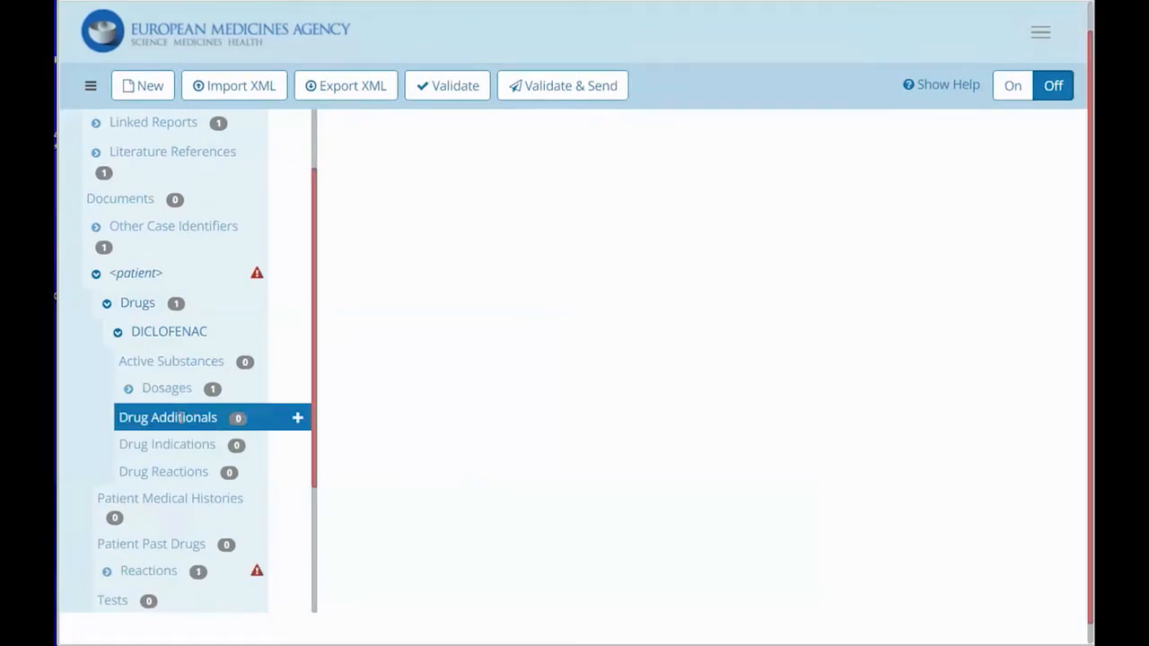
left_click(298, 421)
left_click(163, 467)
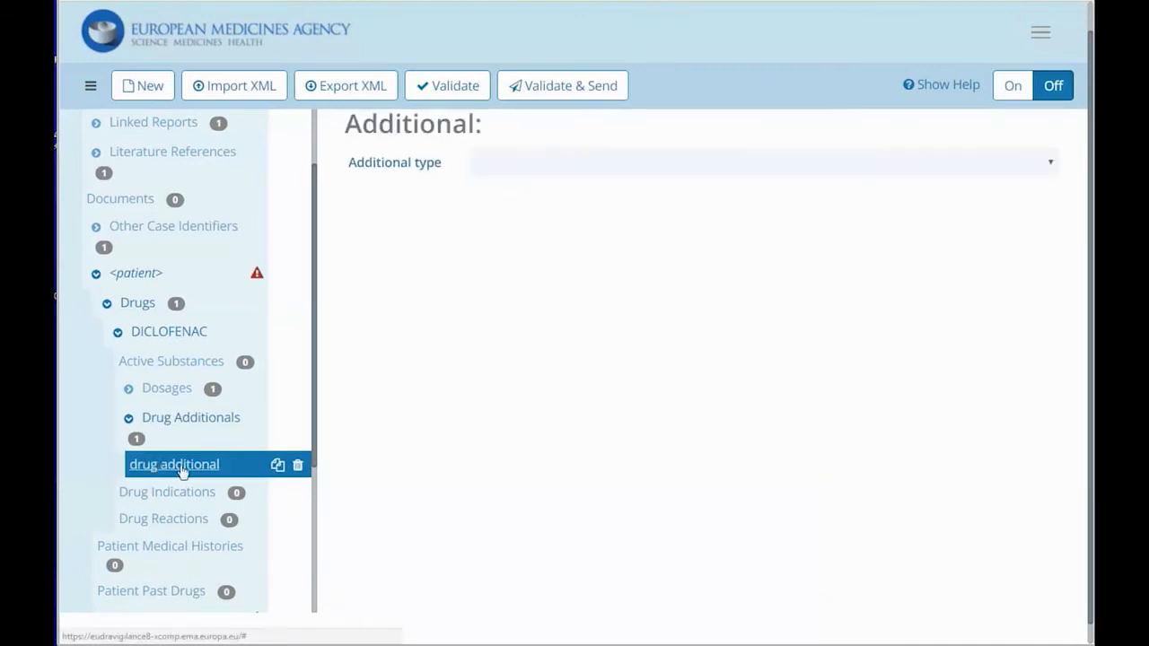
left_click(714, 170)
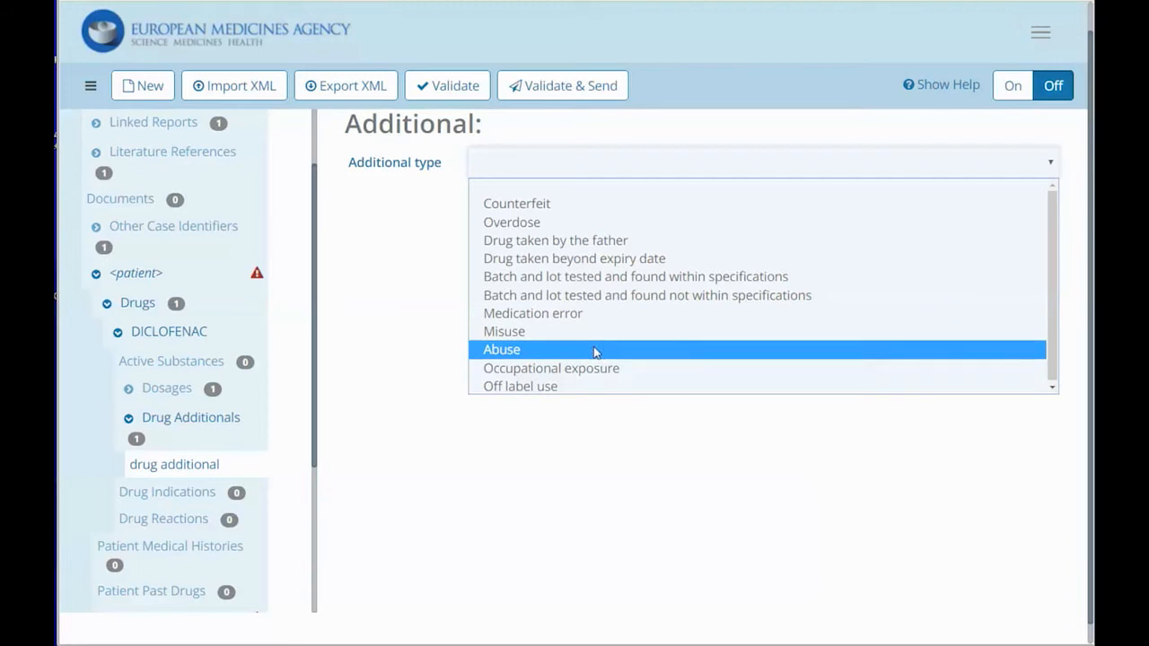
left_click(189, 473)
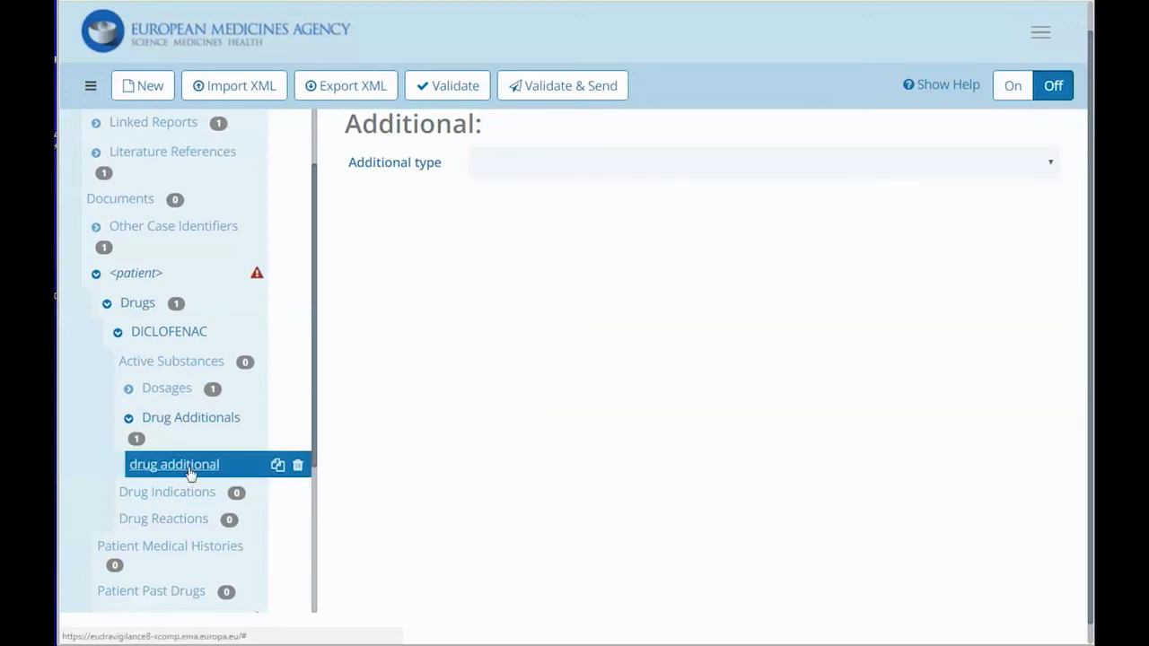
left_click(299, 465)
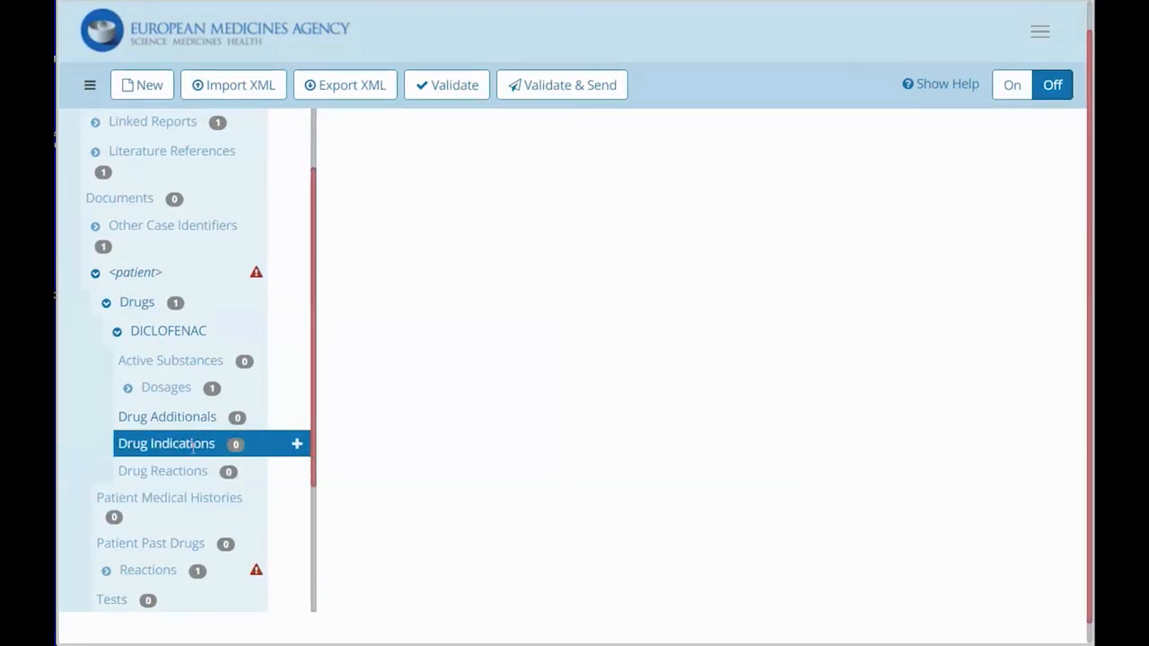
Add a drug indication for DICLOFENAC with the indication text "knee pain".
left_click(297, 446)
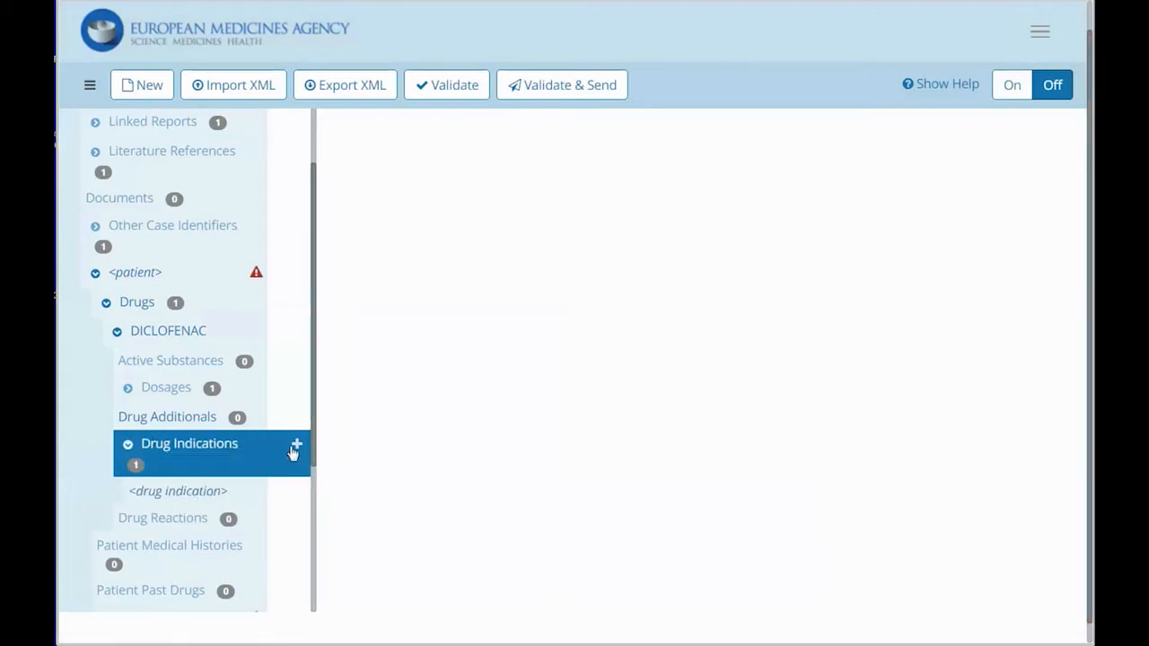
left_click(159, 492)
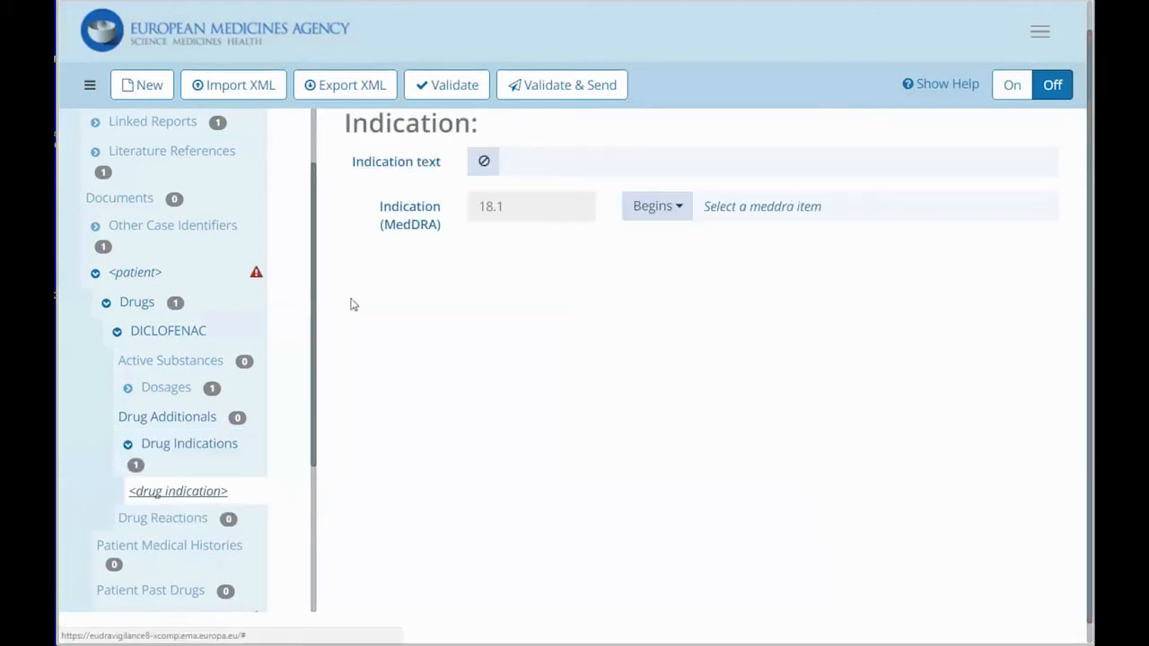
left_click(528, 164)
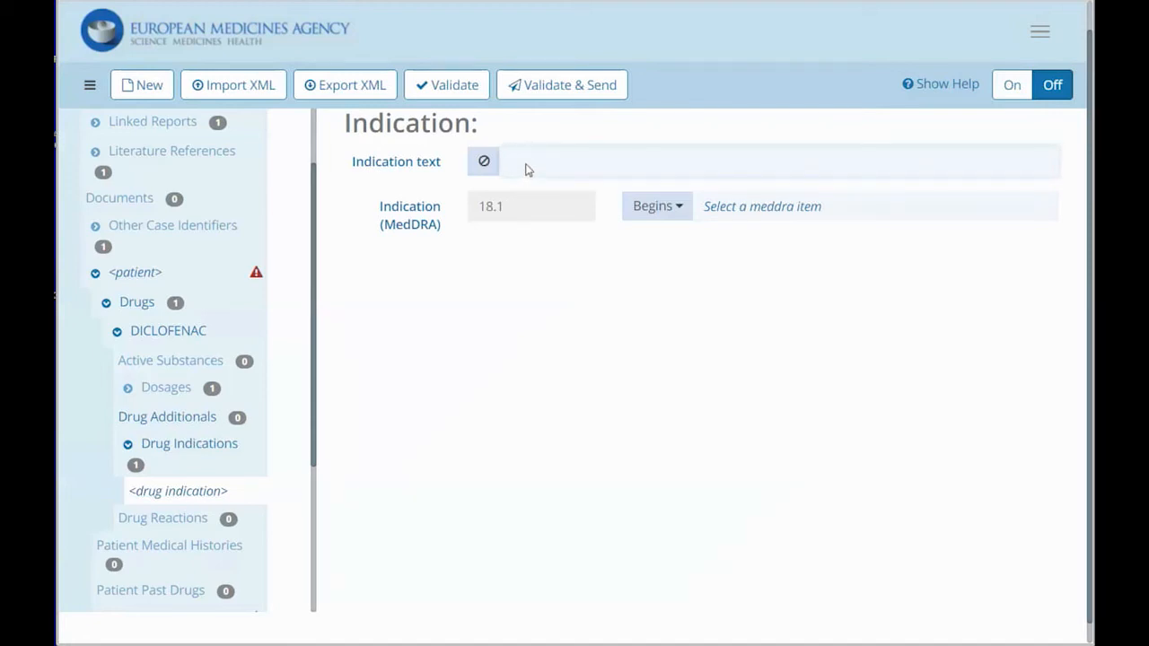
right_click(528, 164)
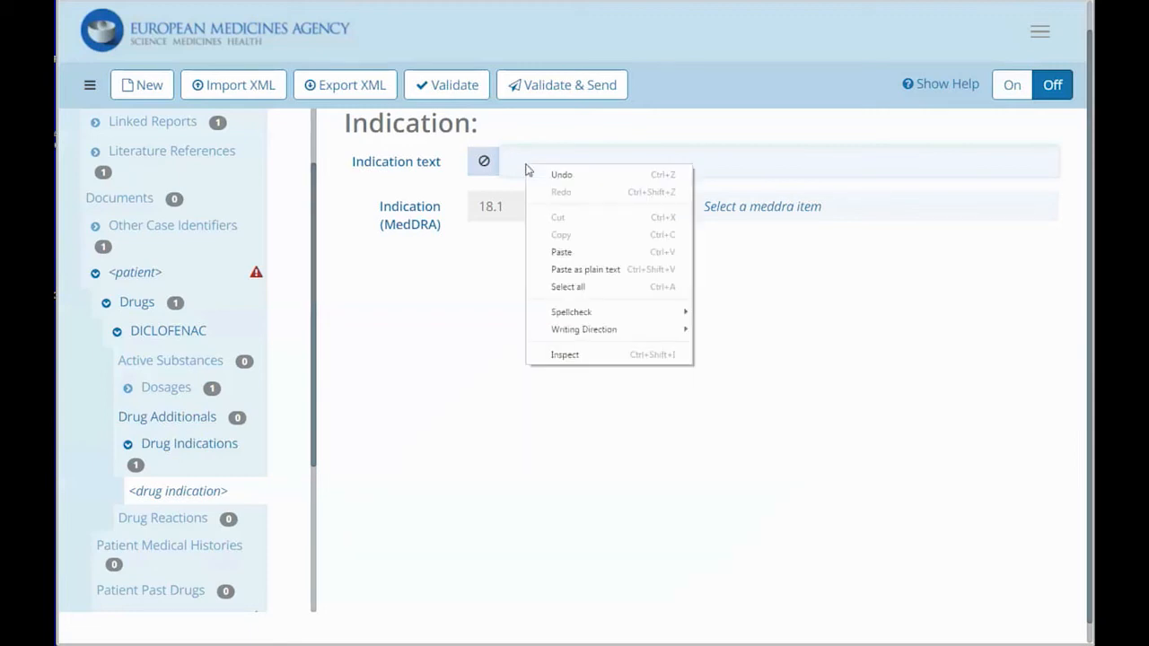
left_click(635, 270)
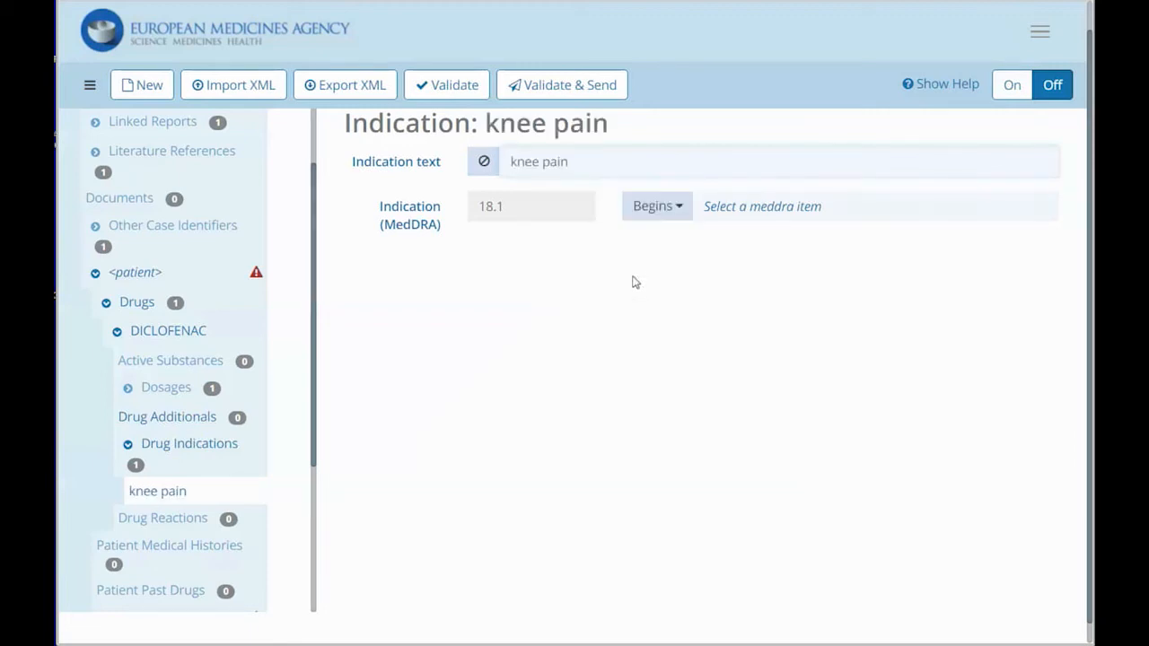
Code the indication with the MedDRA term "Pain in knee" and collapse the drug indications branch.
left_click(761, 207)
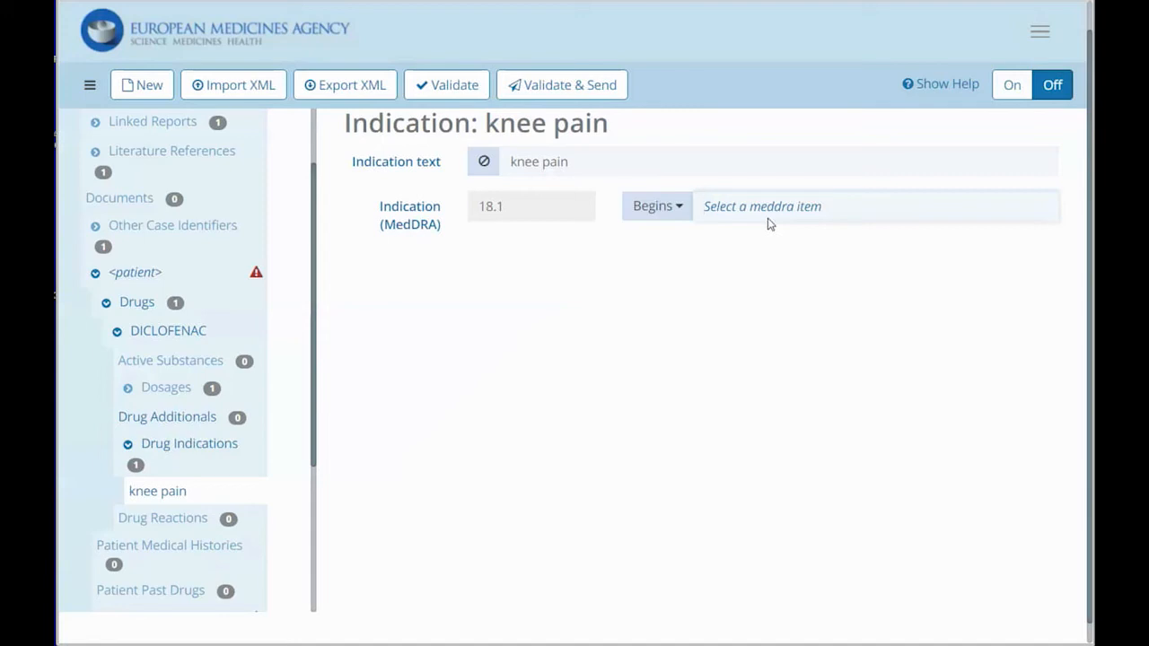
type("pain in k")
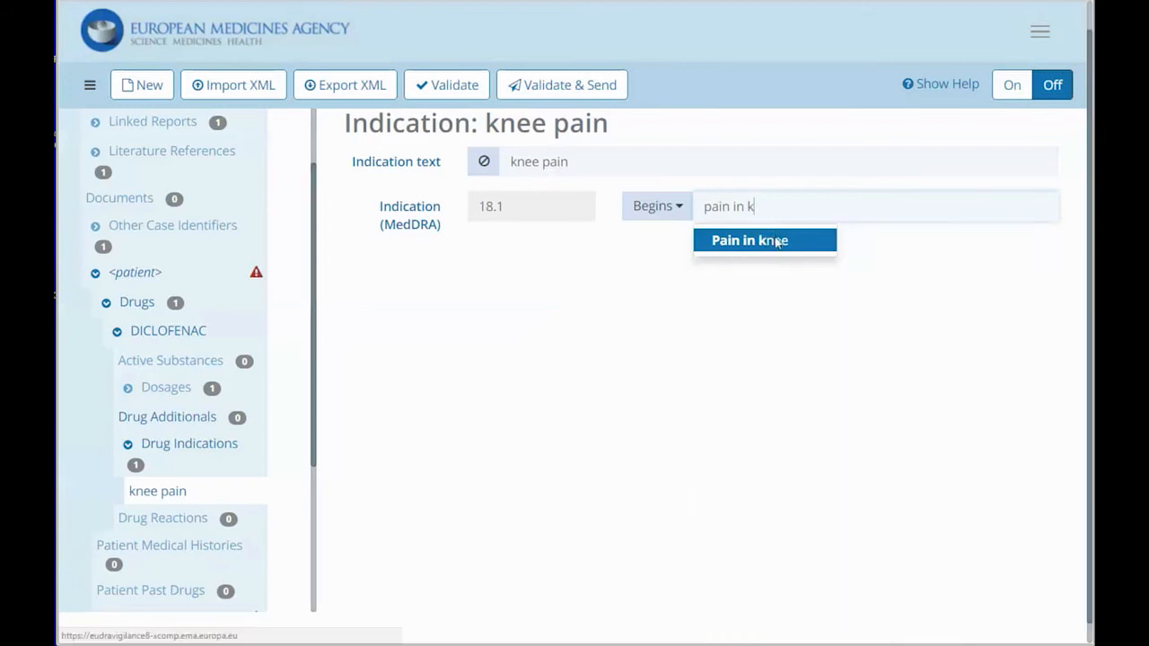
left_click(778, 242)
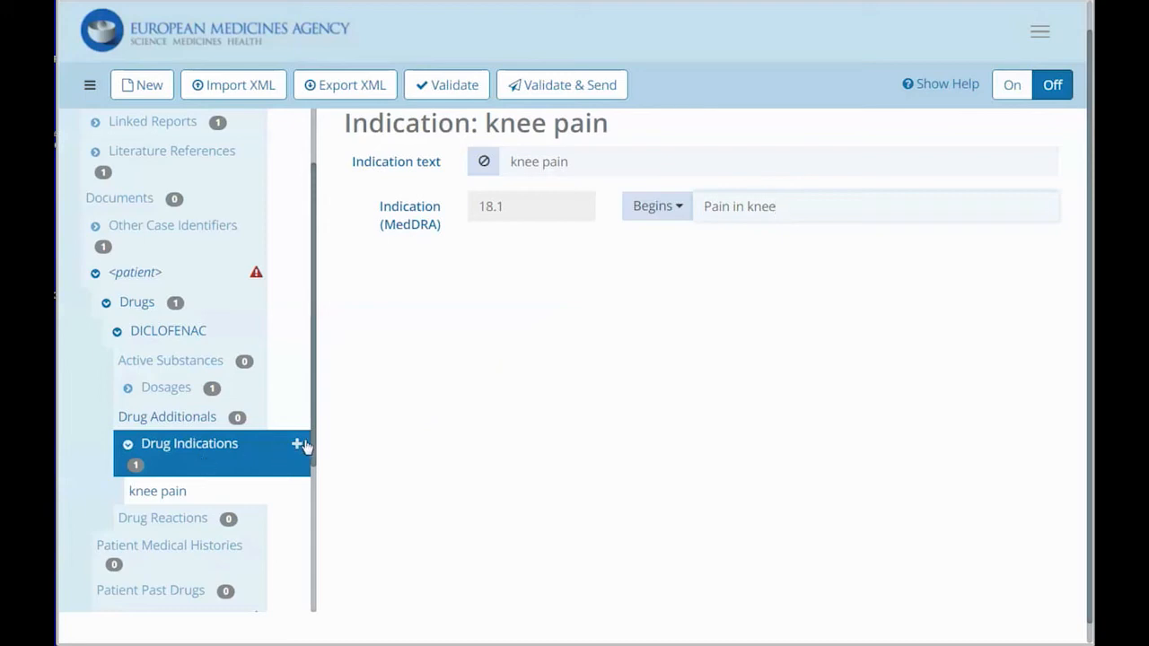
left_click(131, 457)
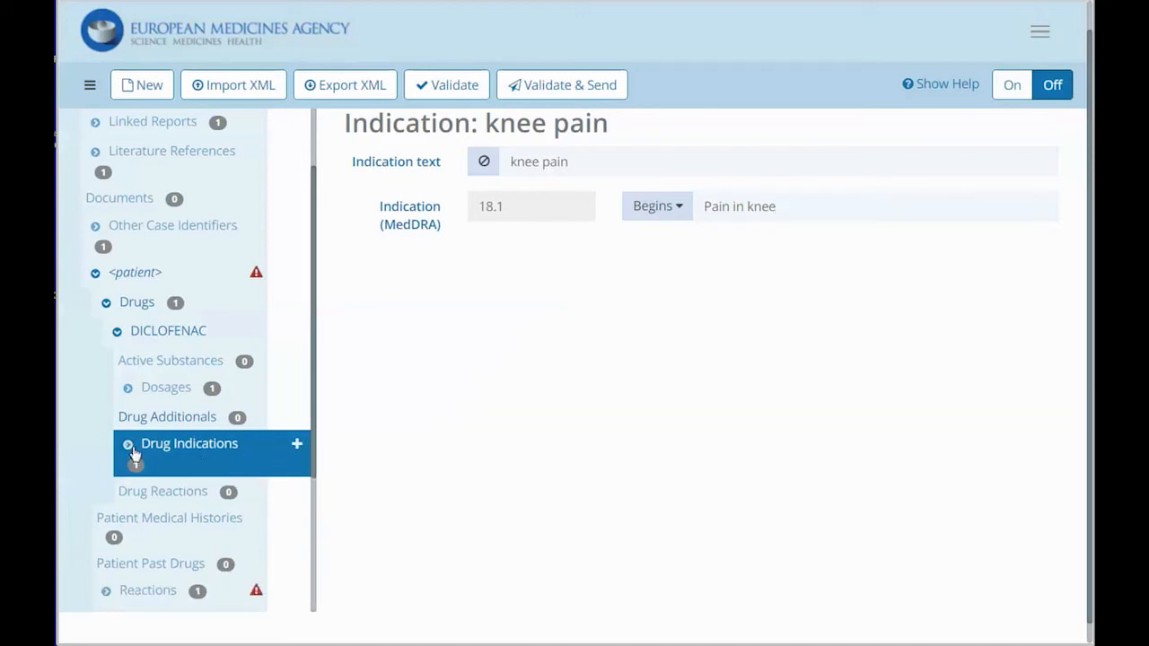
left_click(182, 487)
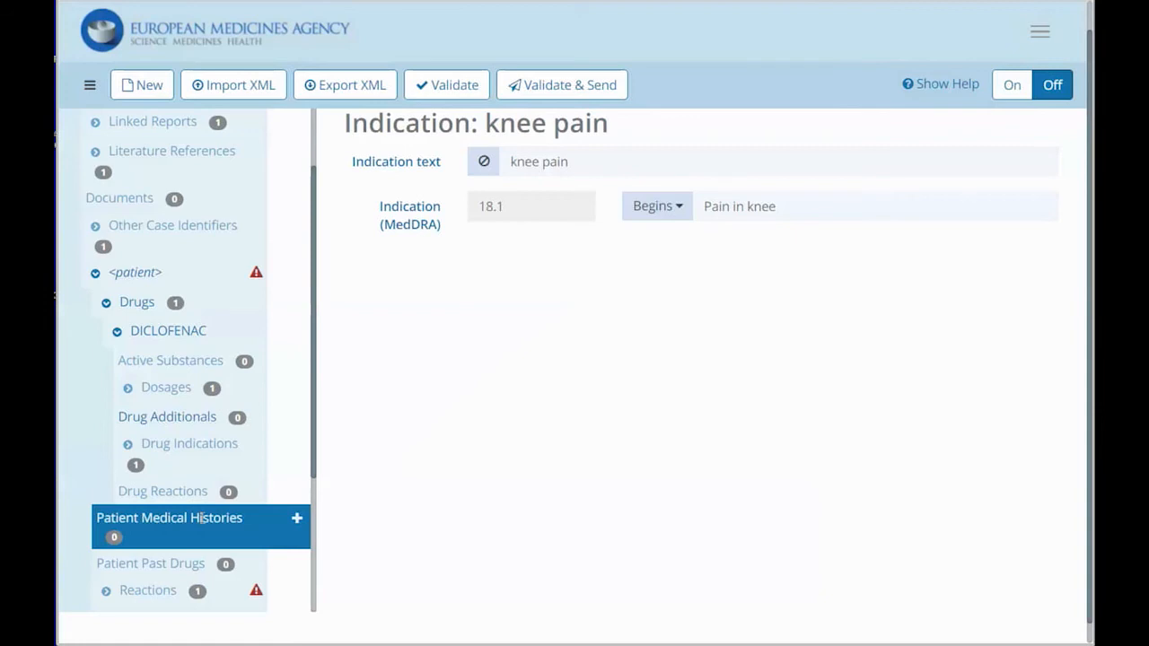
Collapse the drugs branch and add a patient medical history entry with the MedDRA term "Diabetes".
left_click(107, 308)
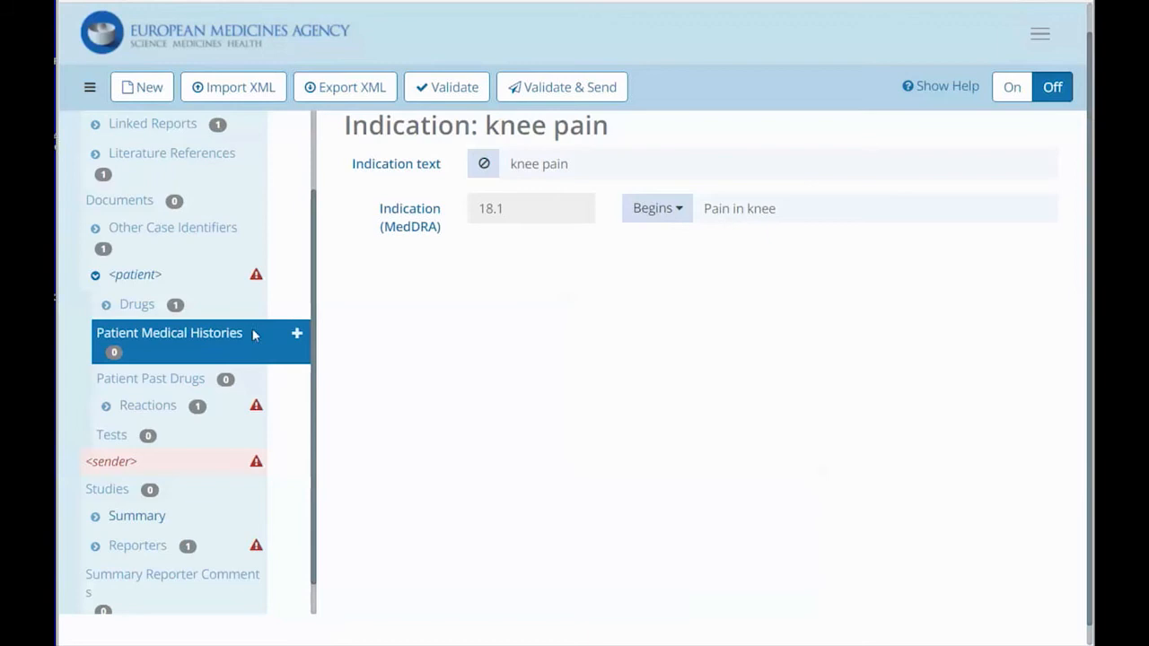
left_click(298, 333)
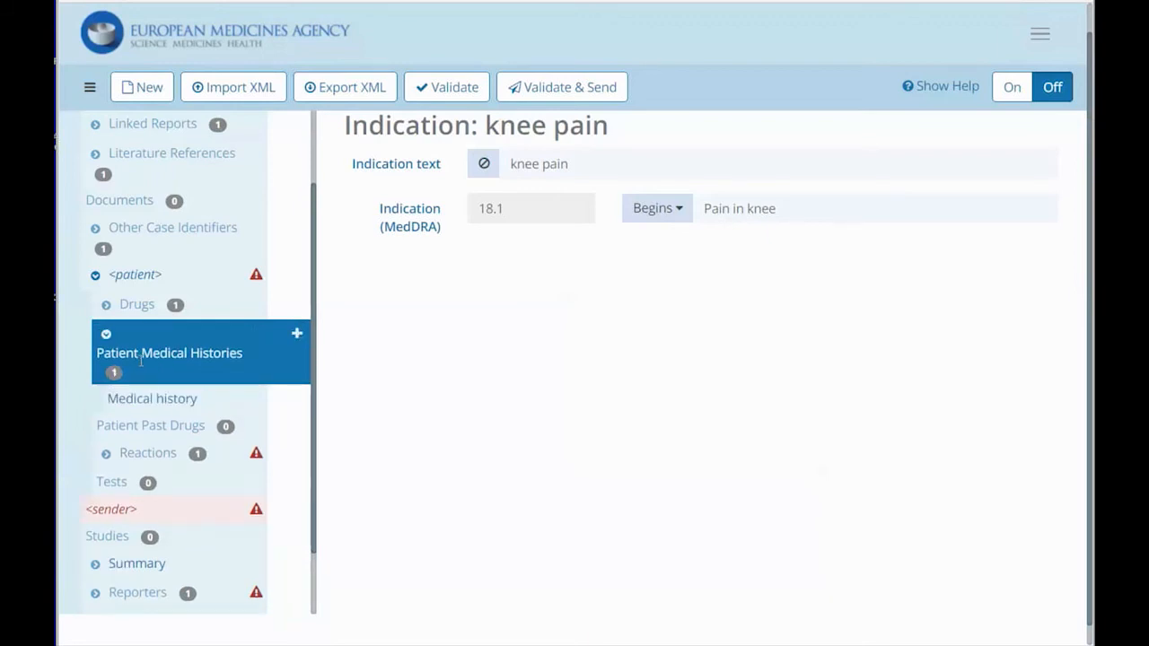
left_click(154, 400)
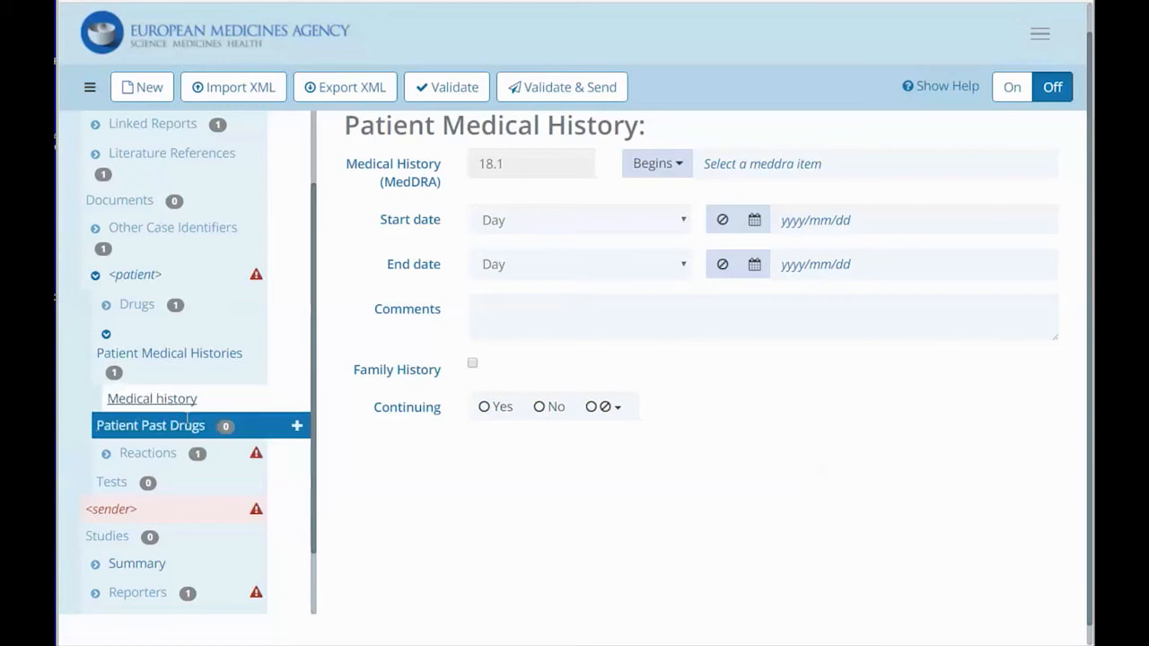
left_click(742, 165)
type("diabet")
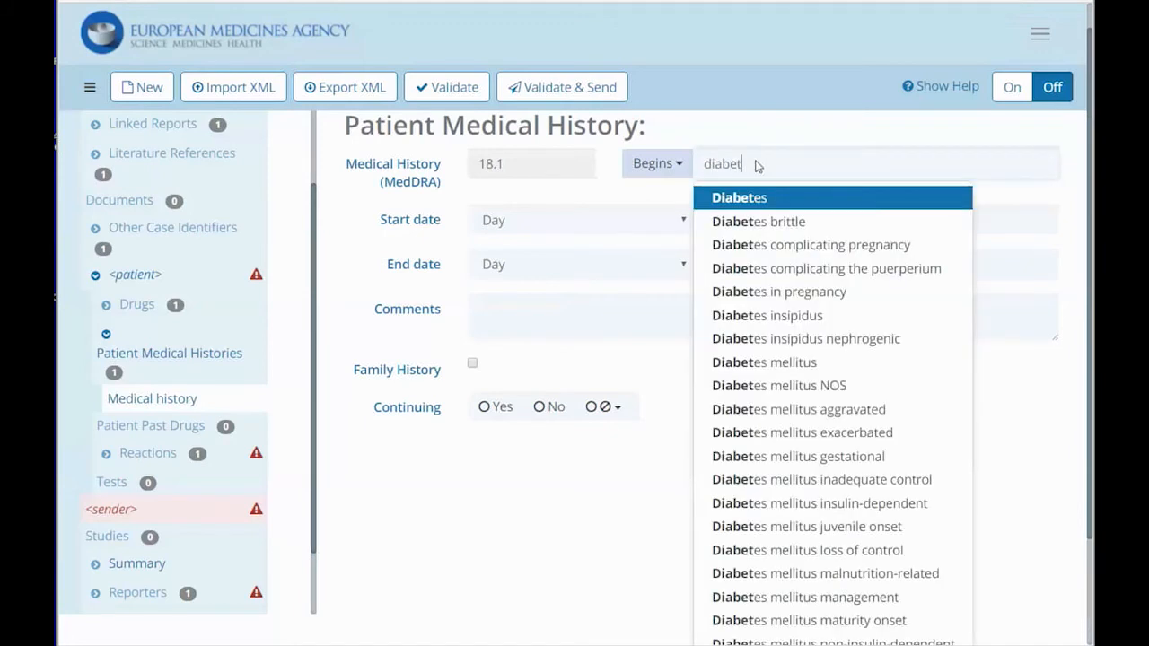
left_click(760, 198)
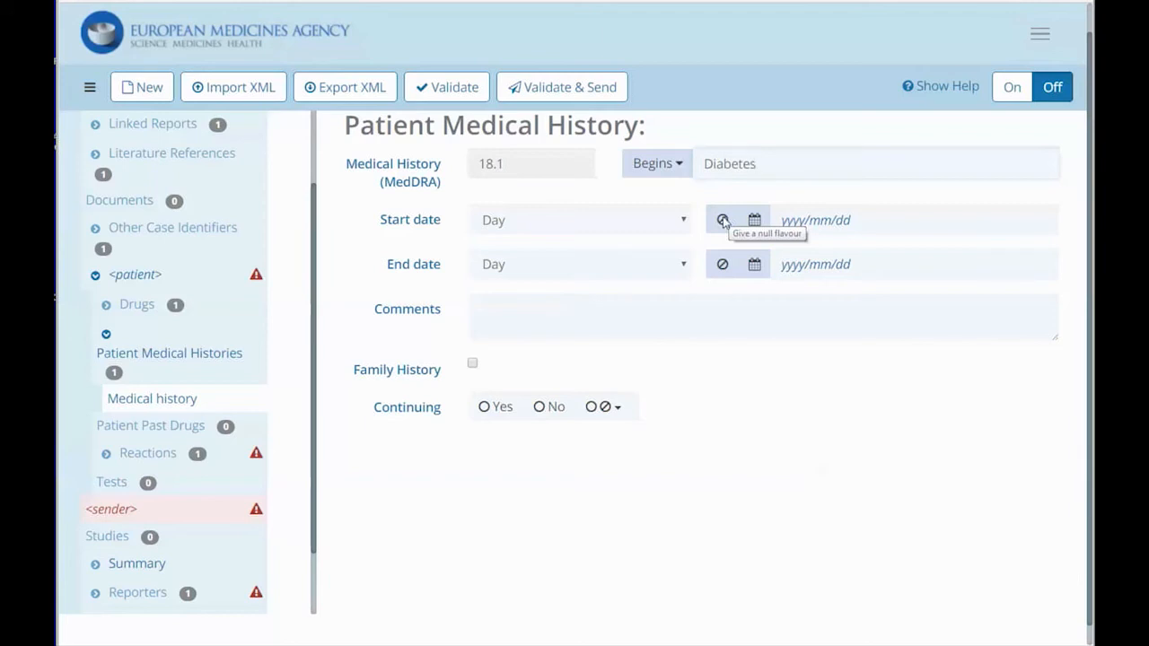
Set the diabetes history's start date to 2001 with Year precision and mark the condition as continuing.
left_click(567, 226)
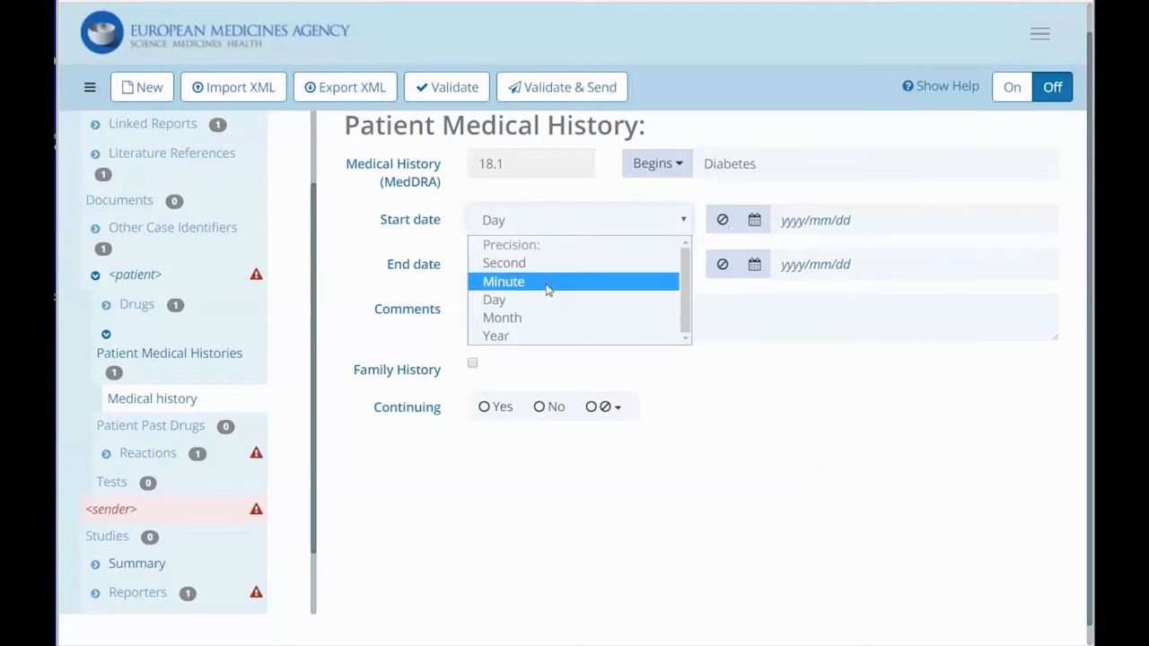
left_click(542, 336)
left_click(794, 232)
type("2001")
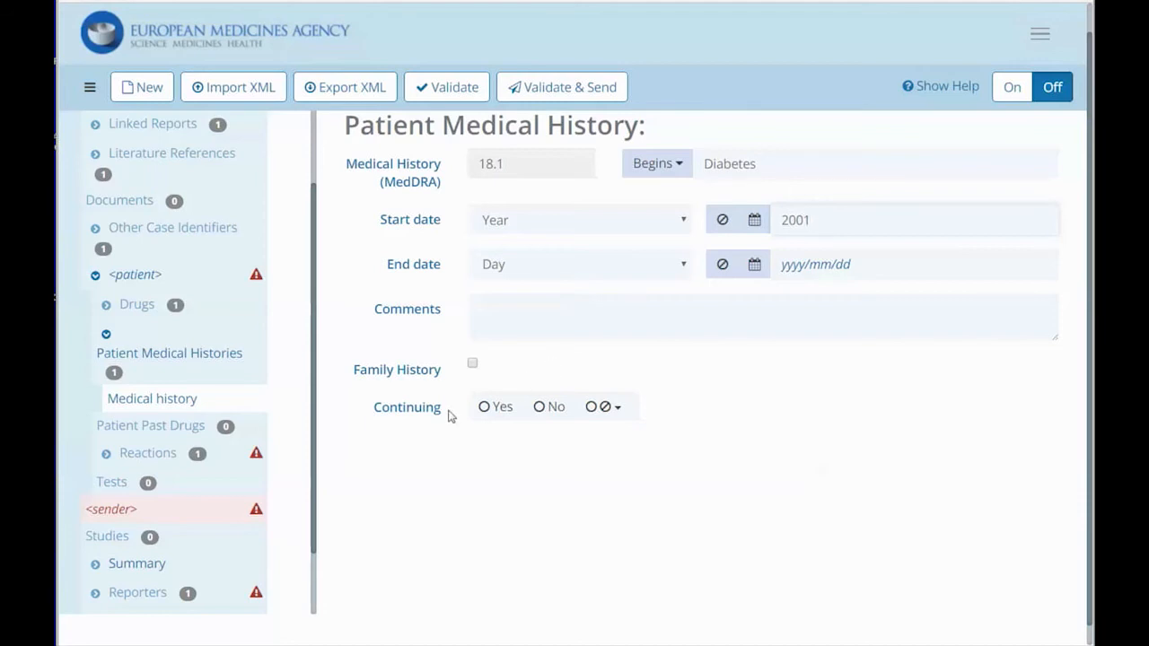
left_click(495, 408)
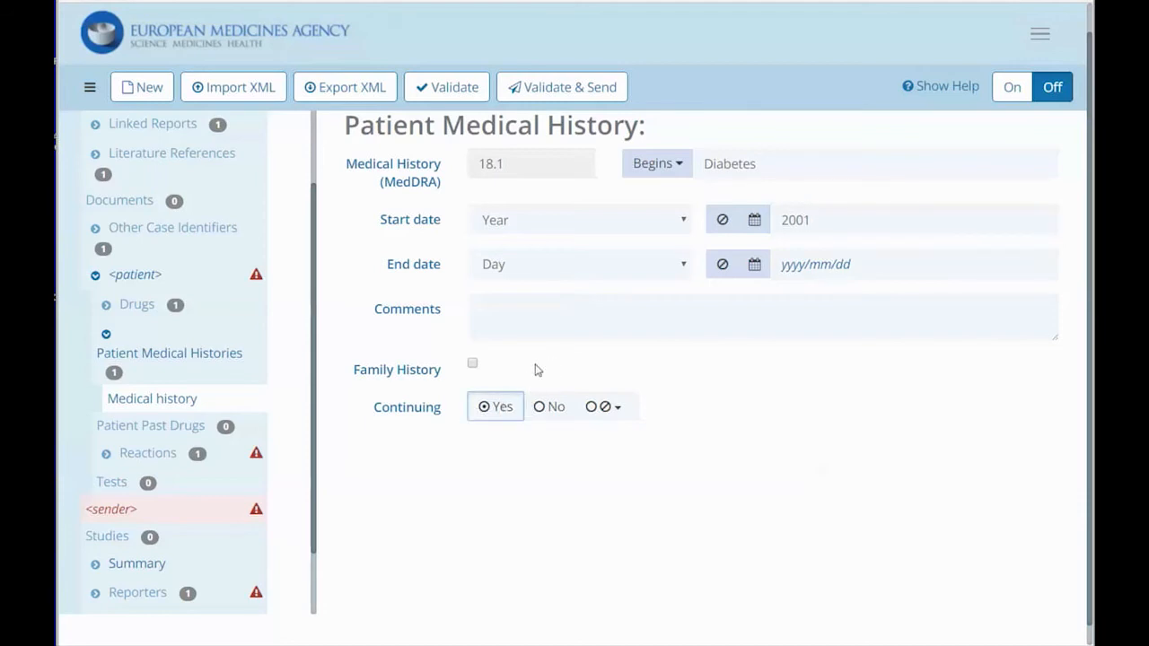
left_click(473, 364)
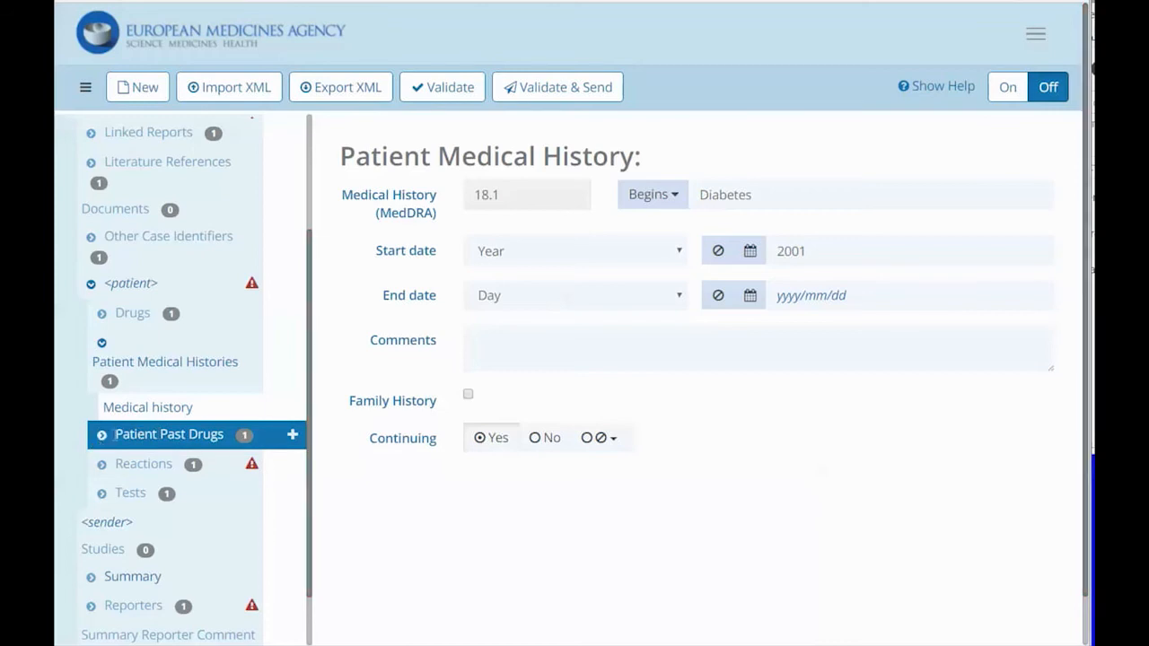
Open the patient past drug entry and set its drug name to KETOPROFEN from the suggested product names.
left_click(101, 434)
left_click(149, 465)
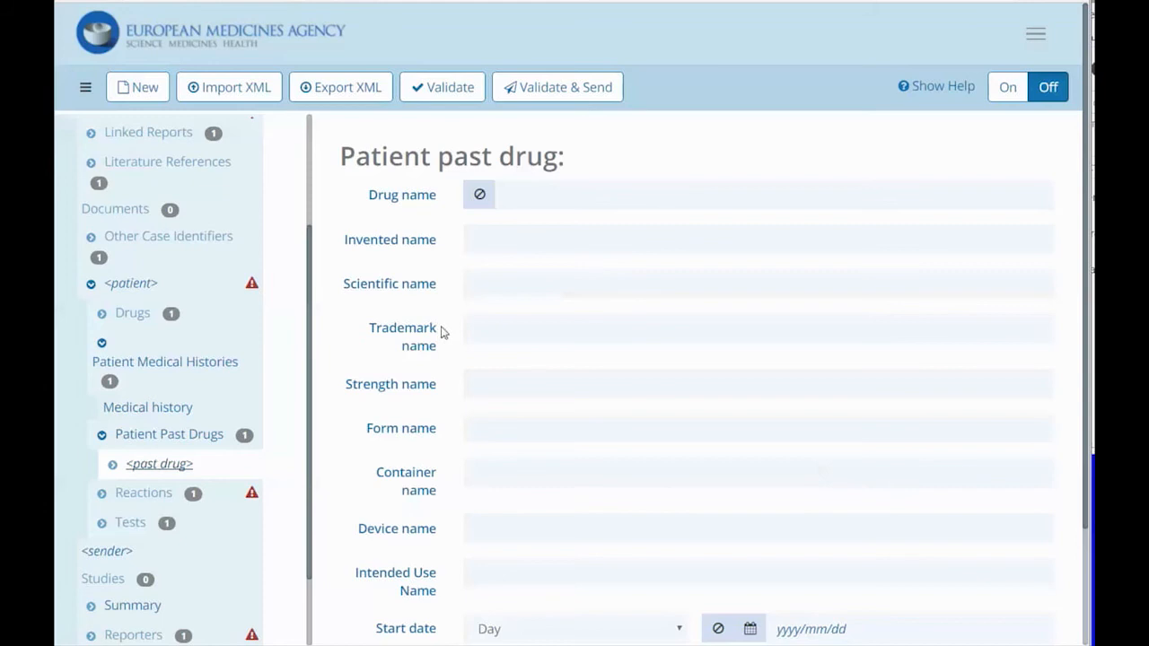
left_click(559, 203)
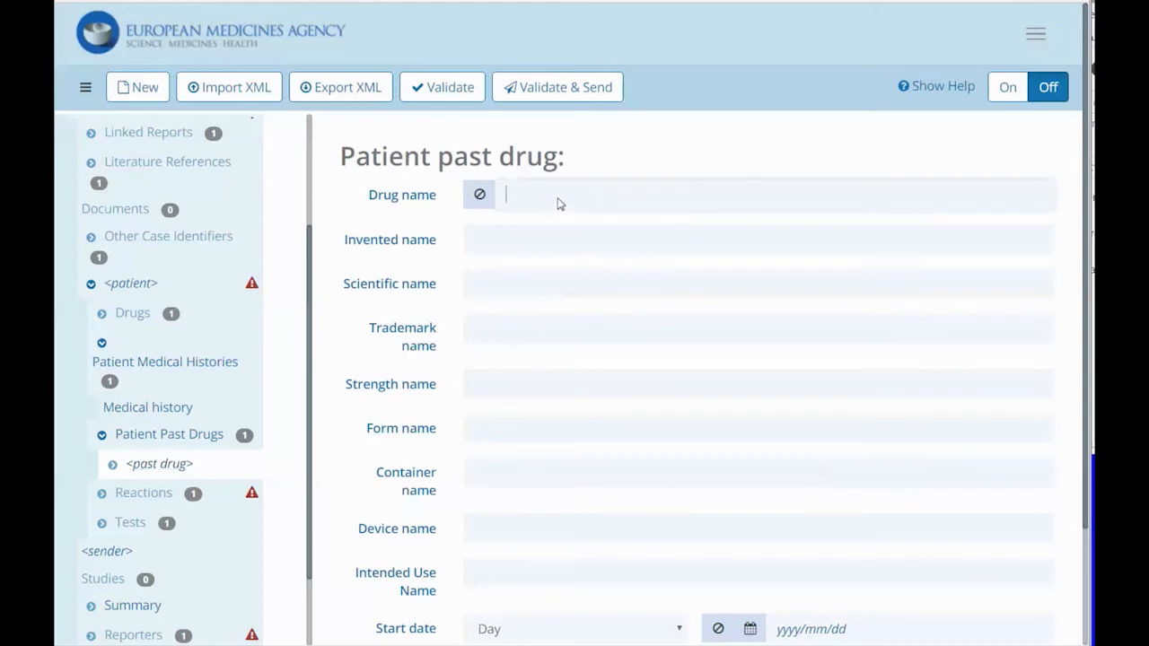
type("KETOPROFEN")
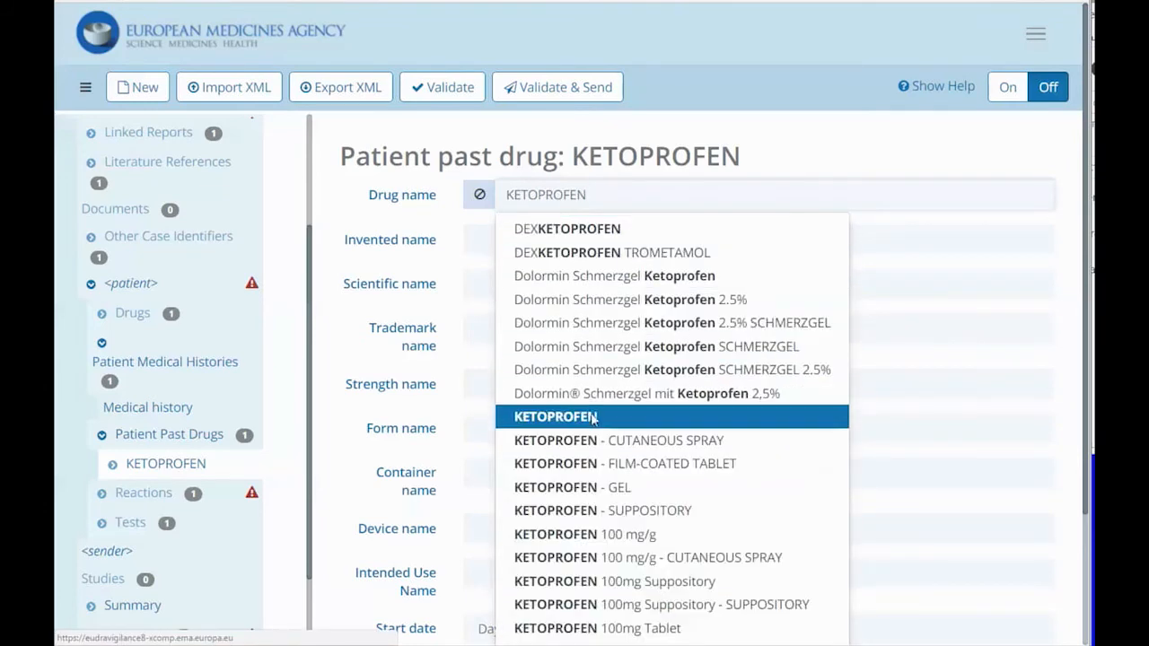
left_click(593, 417)
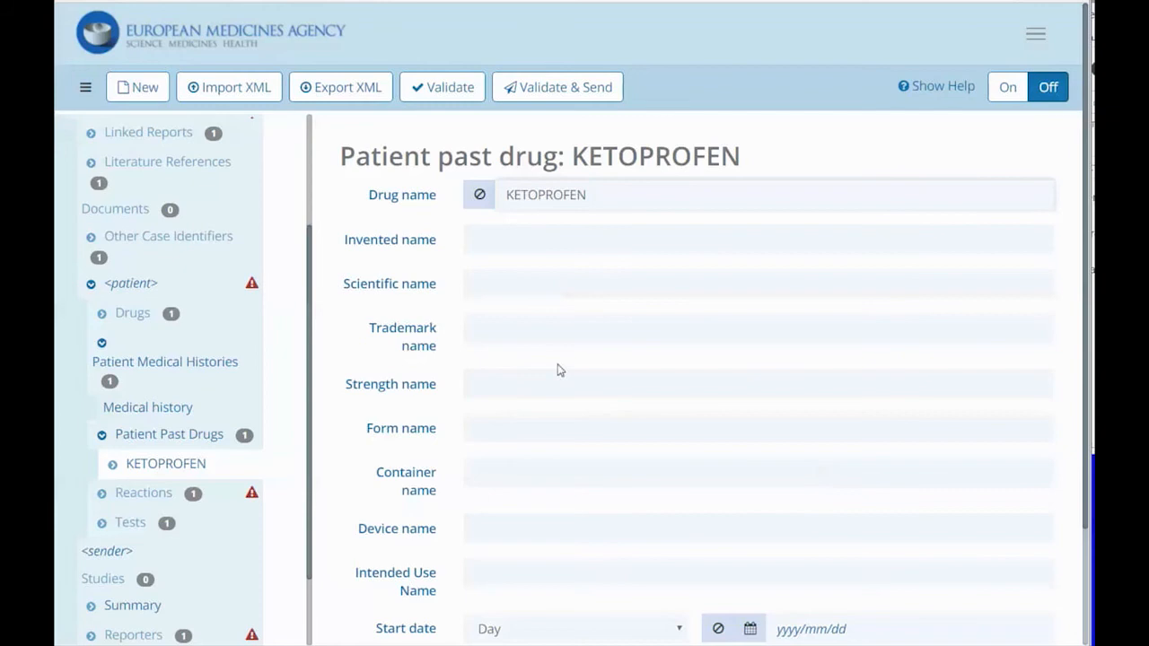
Set the past drug's start date to 2010/02/02 with Day precision.
scroll(499, 447, "down", 2)
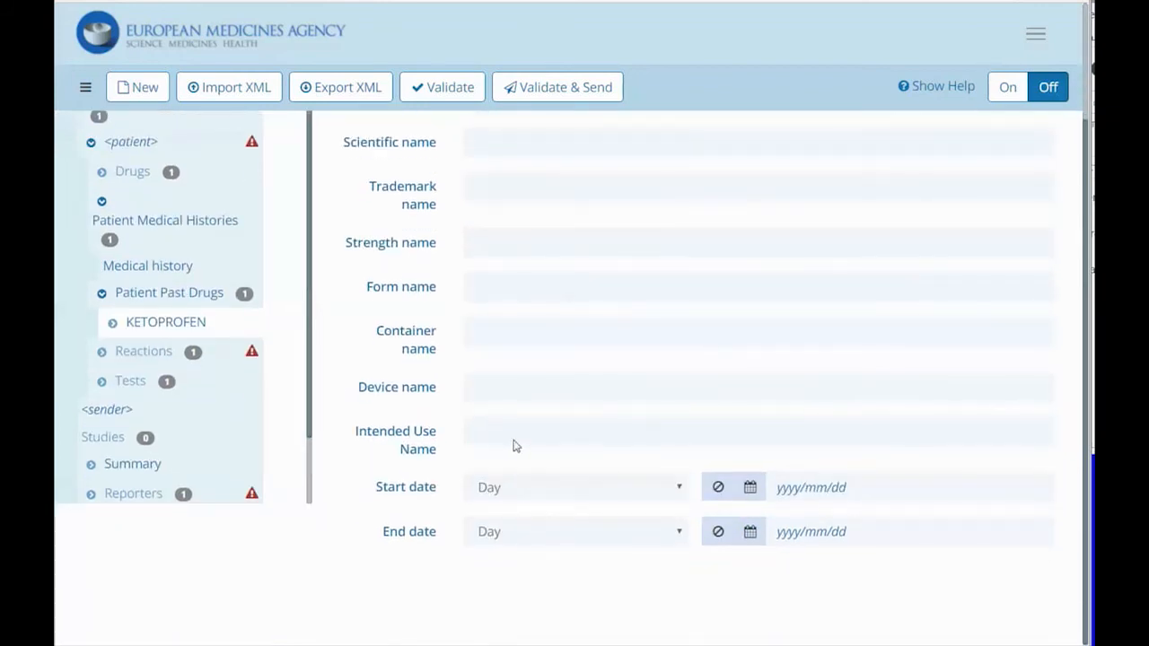
left_click(750, 487)
left_click(808, 575)
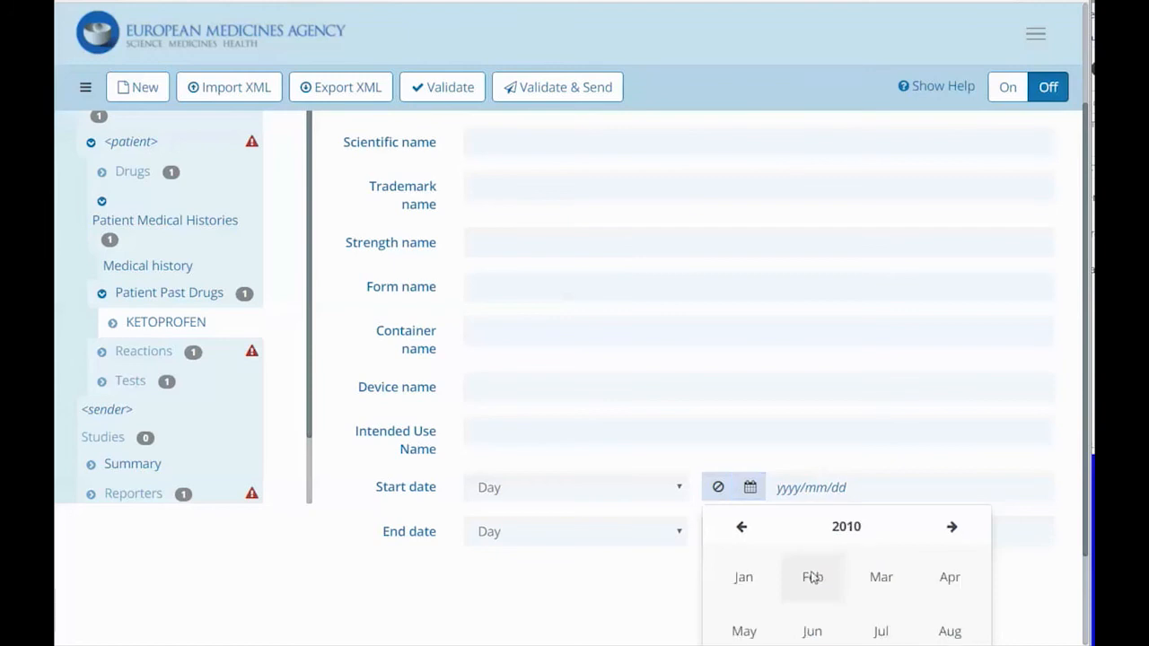
left_click(813, 577)
left_click(811, 590)
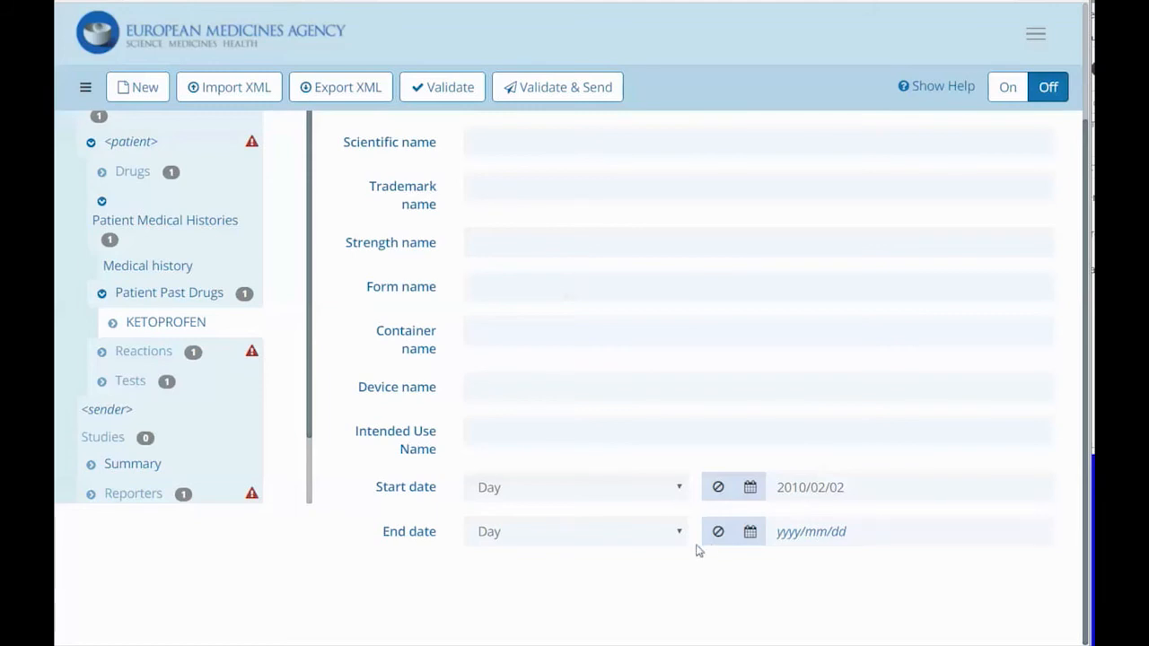
Set the past drug's end date to 2011/03 with Month precision.
left_click(627, 537)
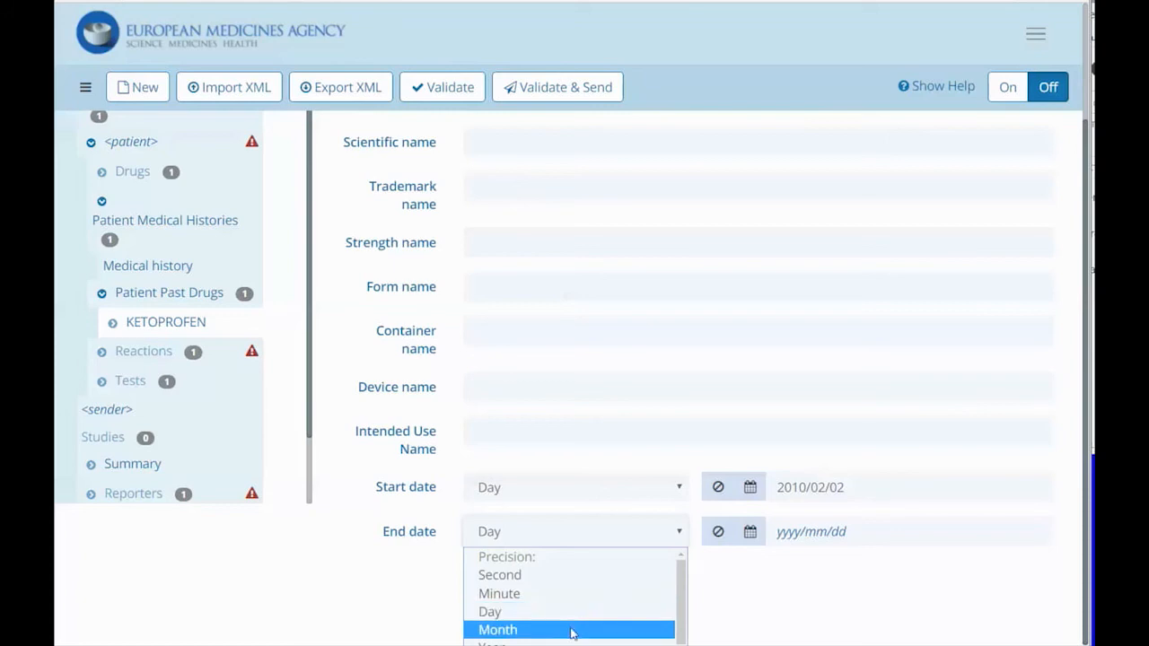
left_click(573, 630)
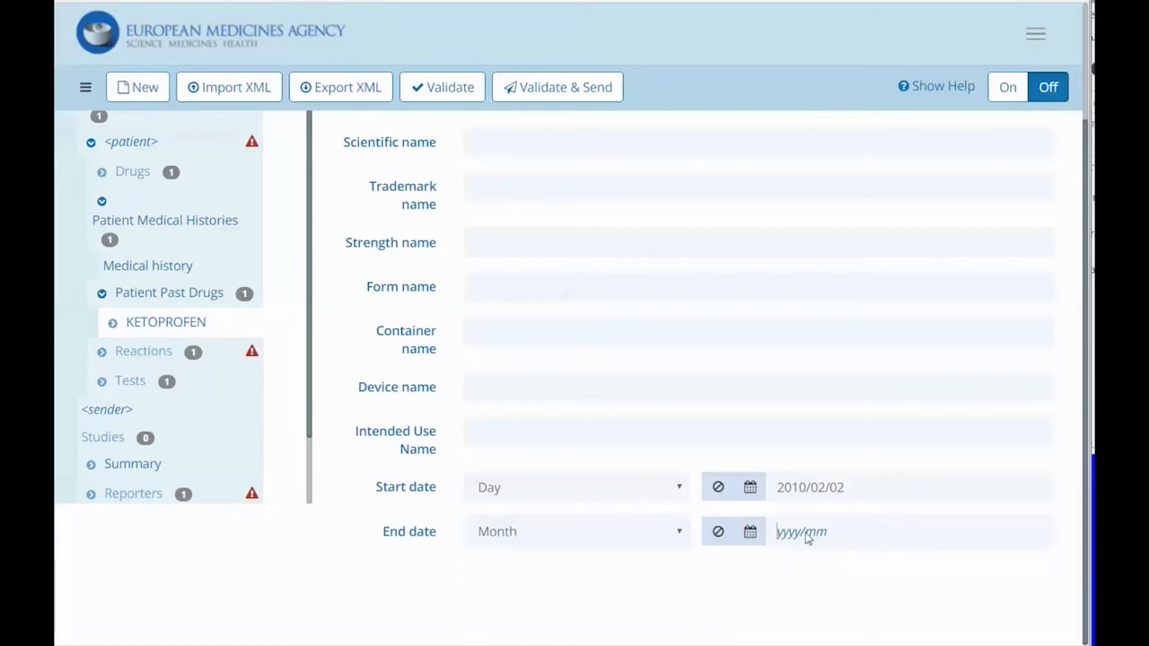
left_click(752, 533)
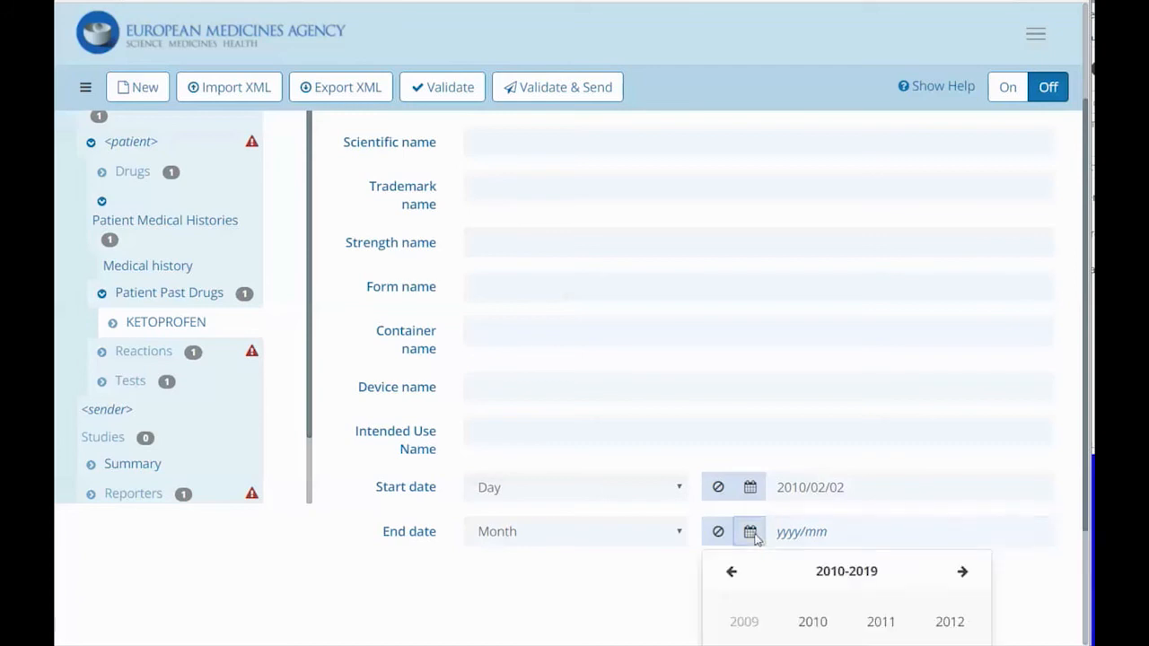
left_click(883, 621)
left_click(884, 621)
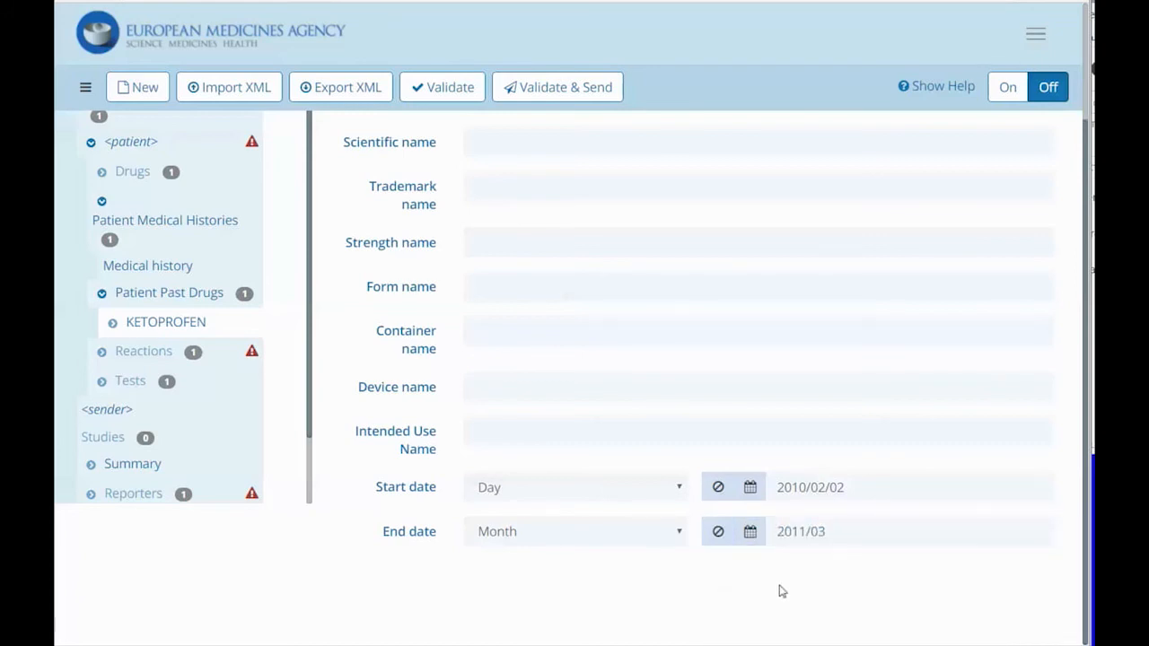
Expand the KETOPROFEN past drug and code its past drug indication with the MedDRA term "Pain".
left_click(112, 325)
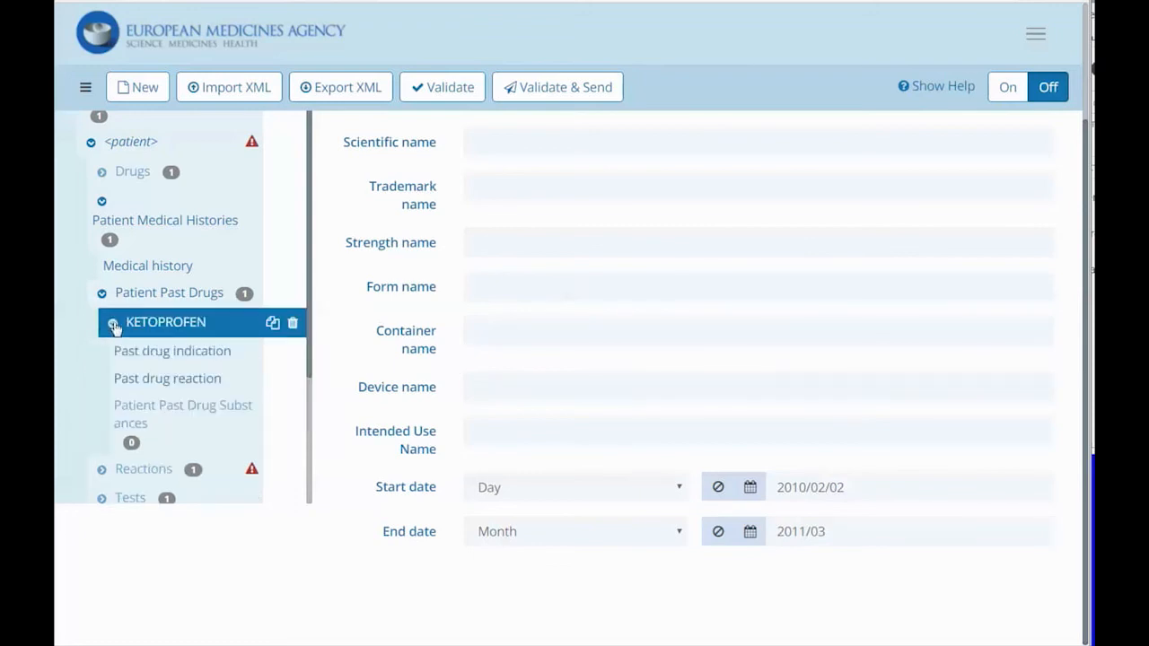
left_click(163, 356)
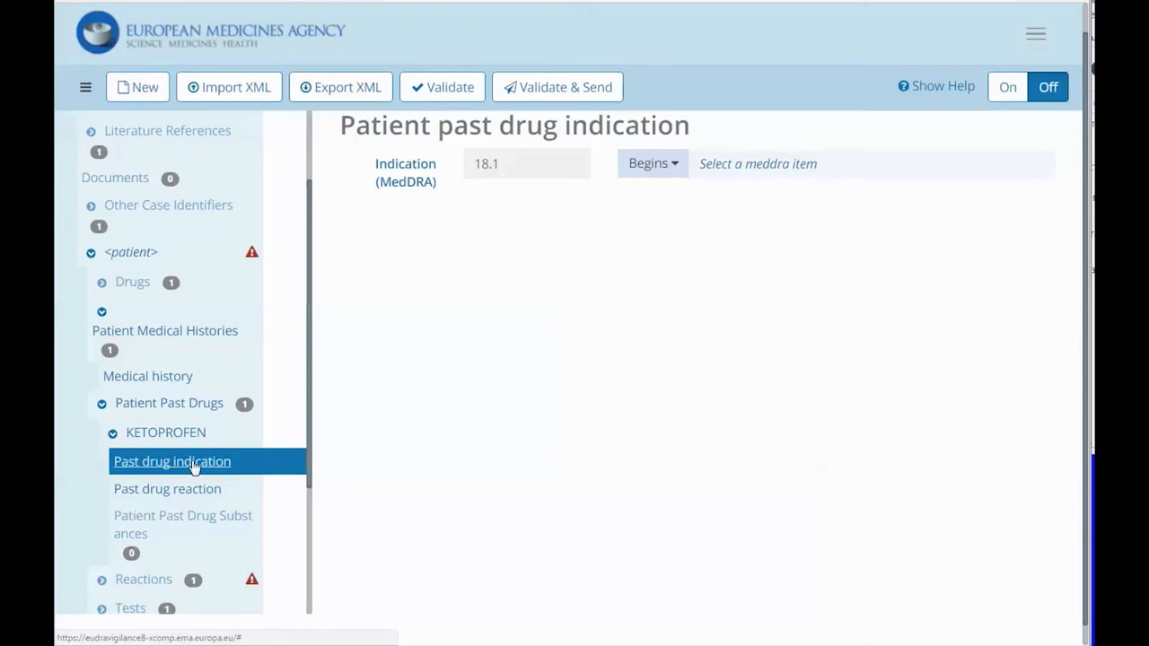
left_click(808, 166)
type("pain")
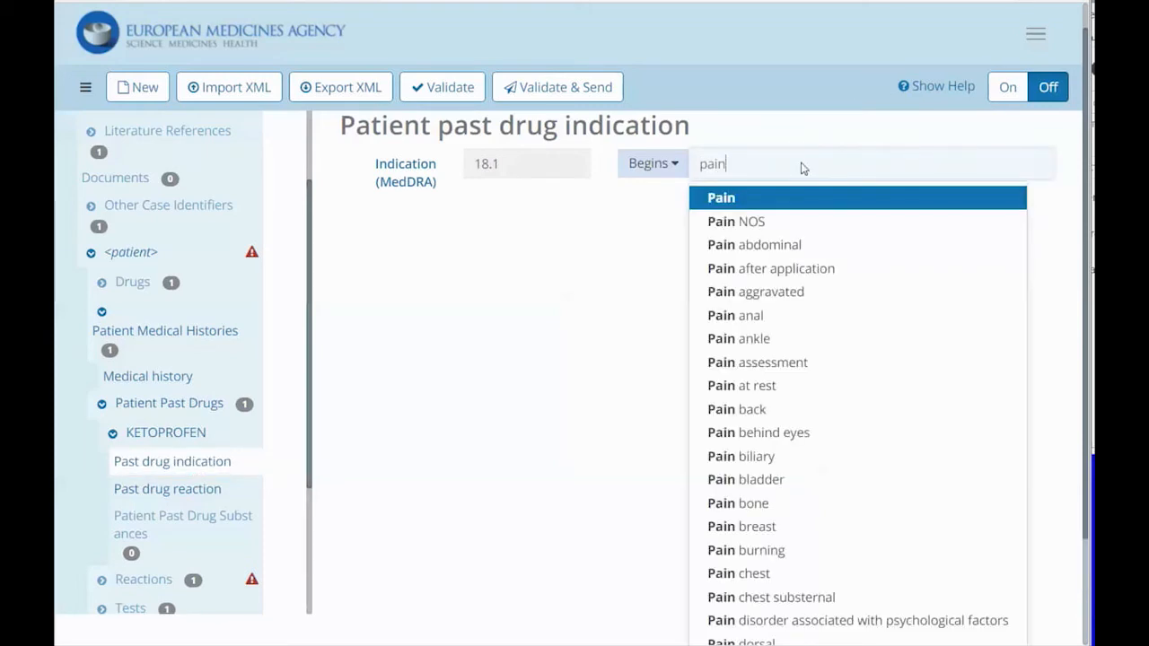
left_click(801, 197)
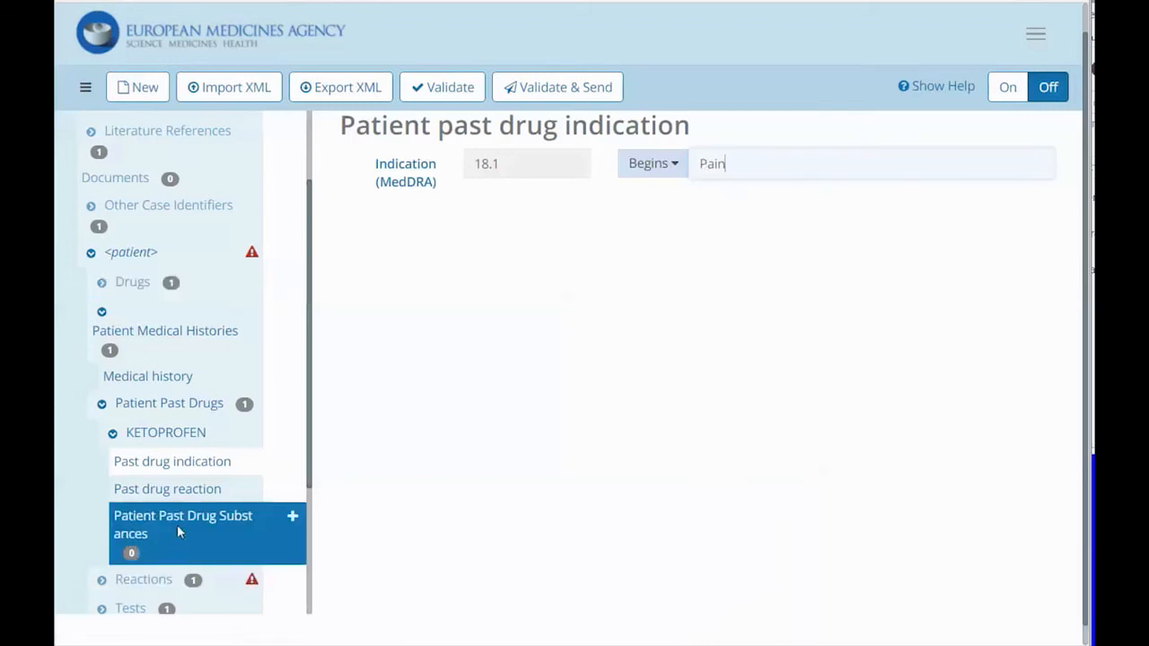
Code the past drug reaction for KETOPROFEN with the MedDRA term "Nausea".
left_click(173, 489)
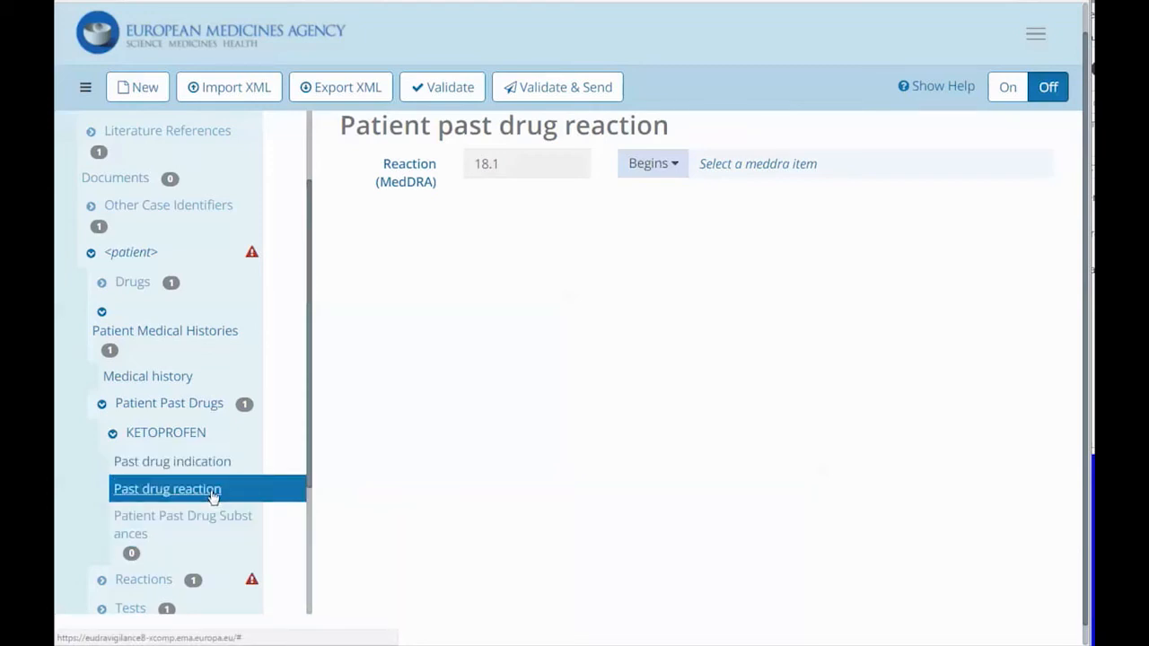
left_click(778, 167)
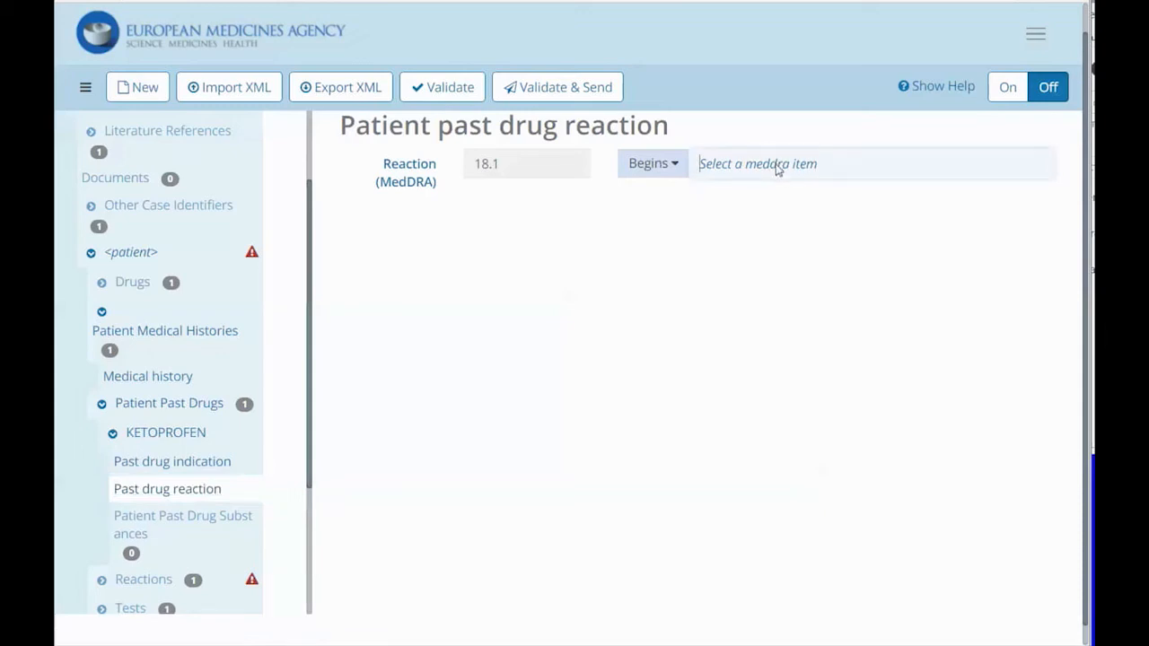
type("nause")
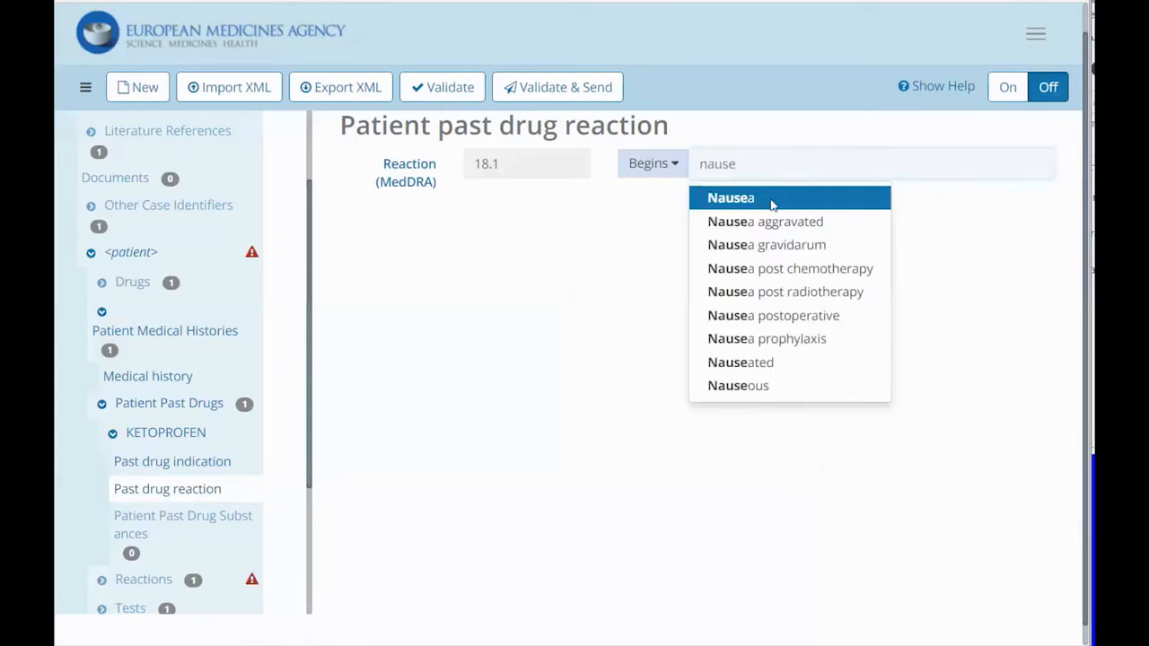
left_click(772, 199)
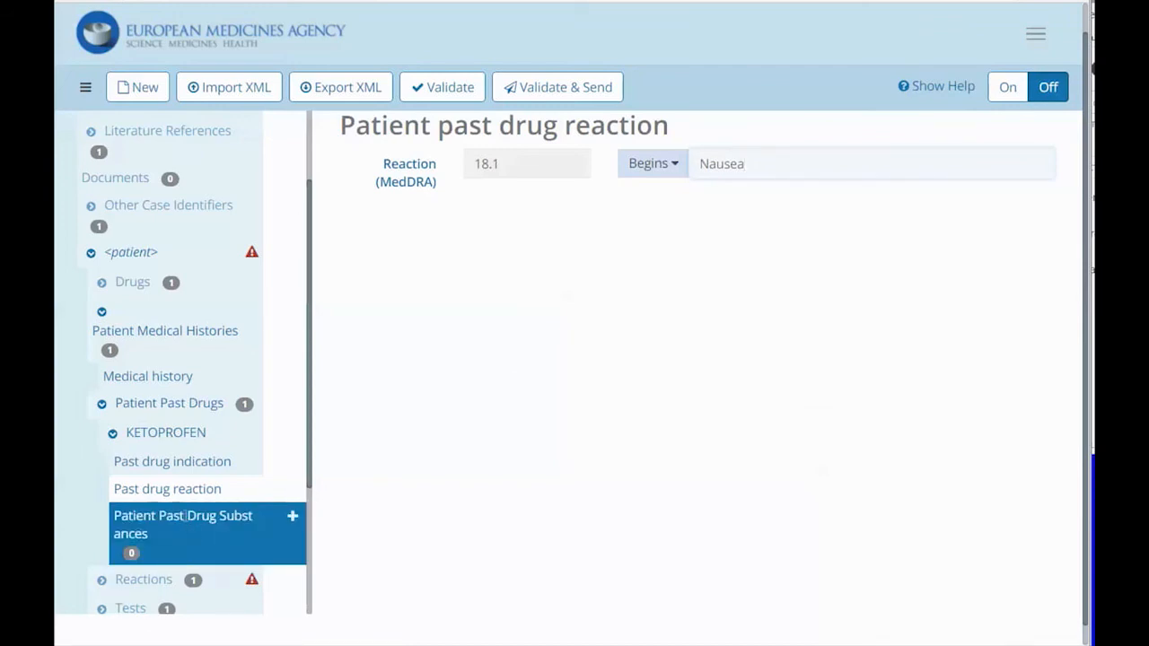
Add a blank substance entry under the KETOPROFEN past drug and delete it.
left_click(291, 519)
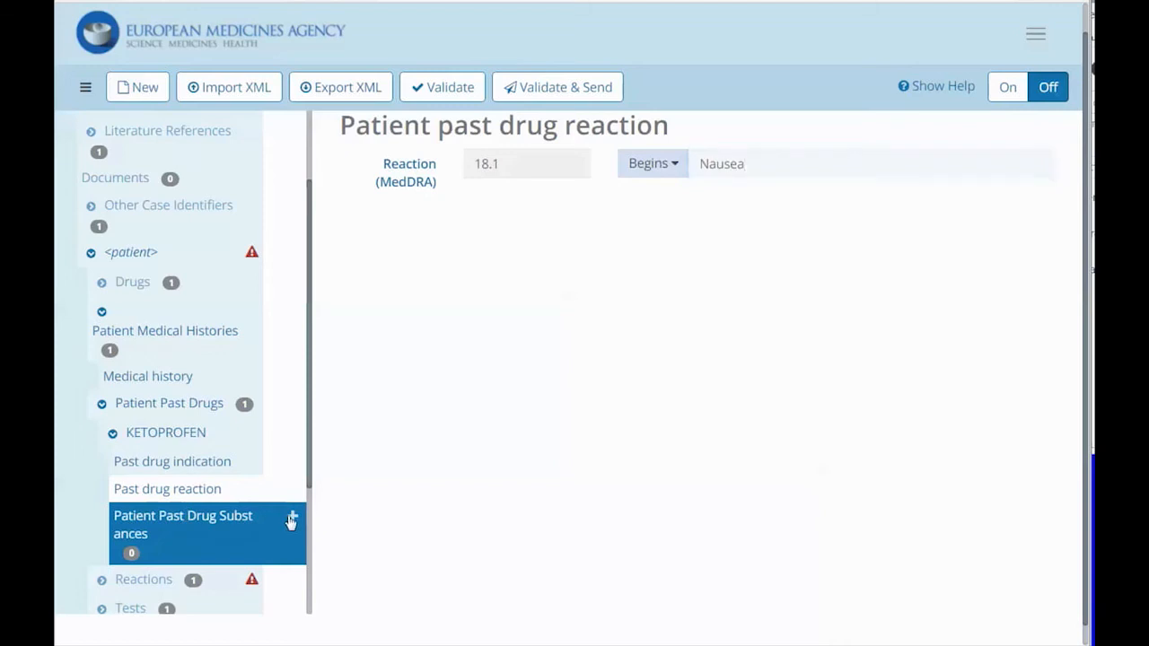
left_click(124, 519)
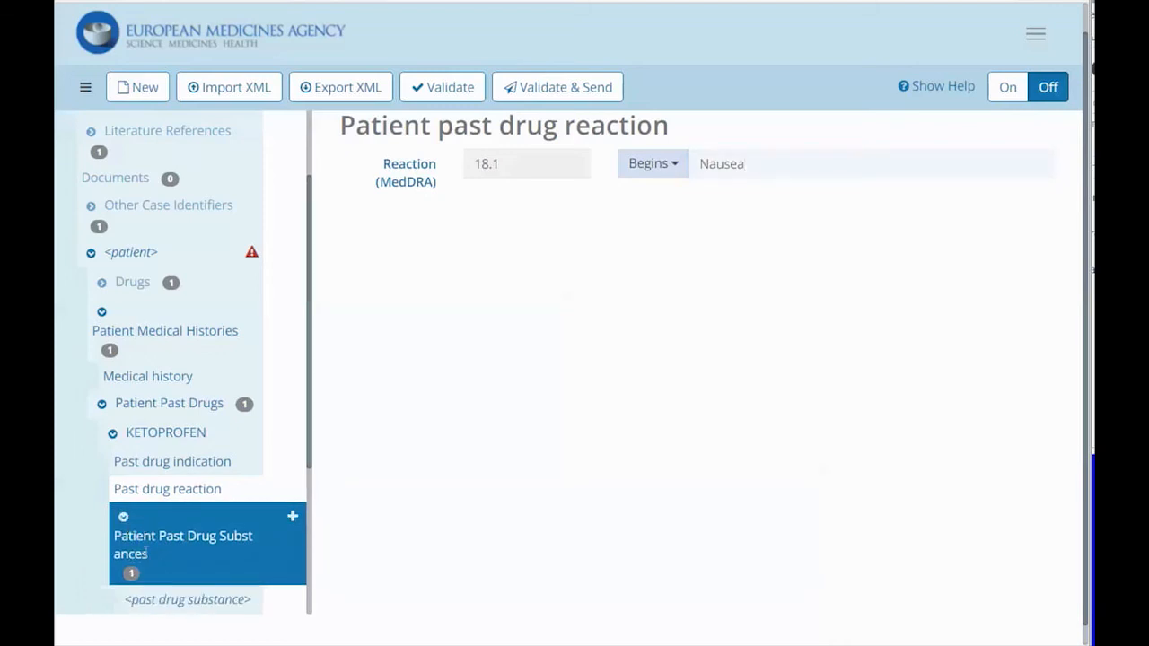
left_click(206, 600)
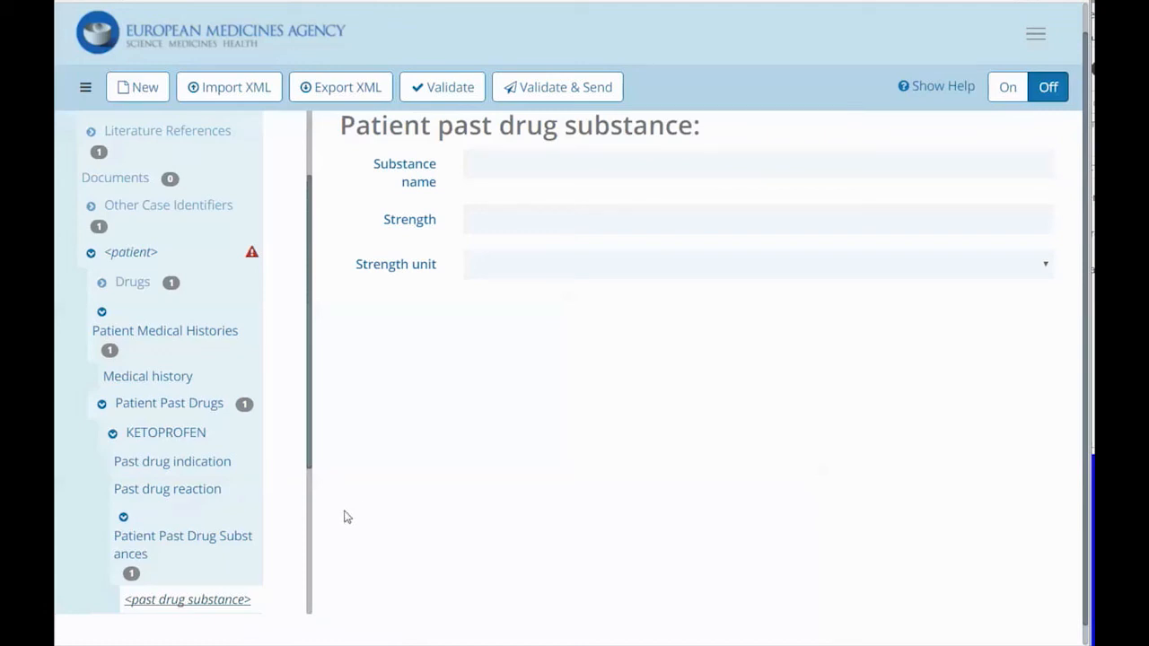
scroll(185, 566, "down", 1)
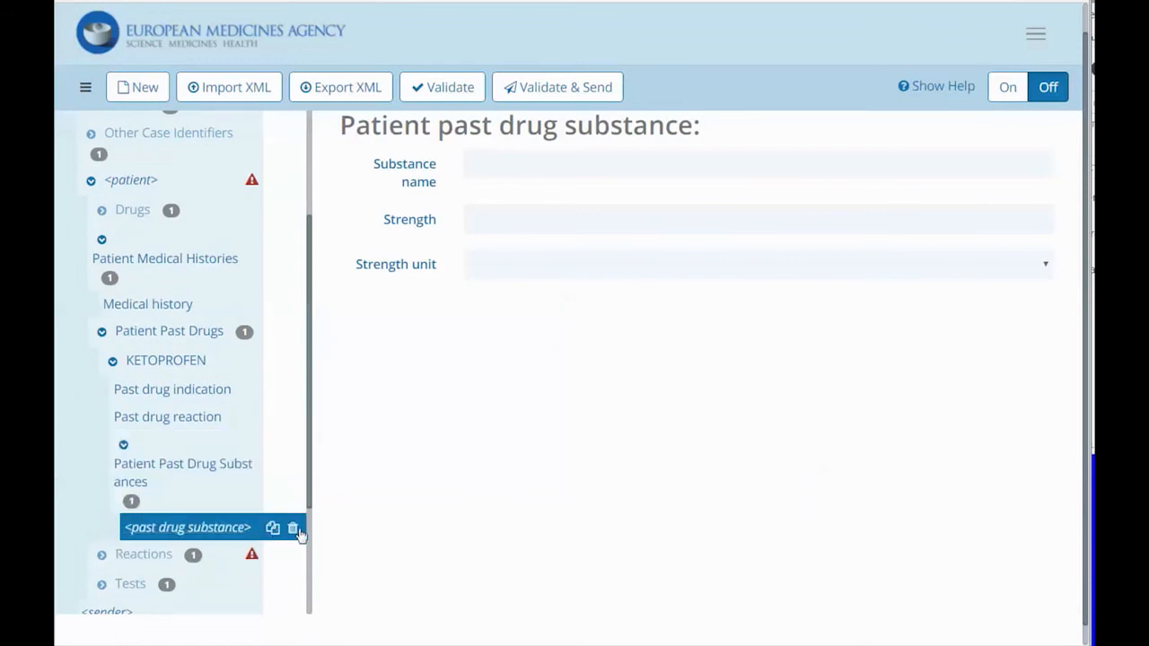
left_click(298, 530)
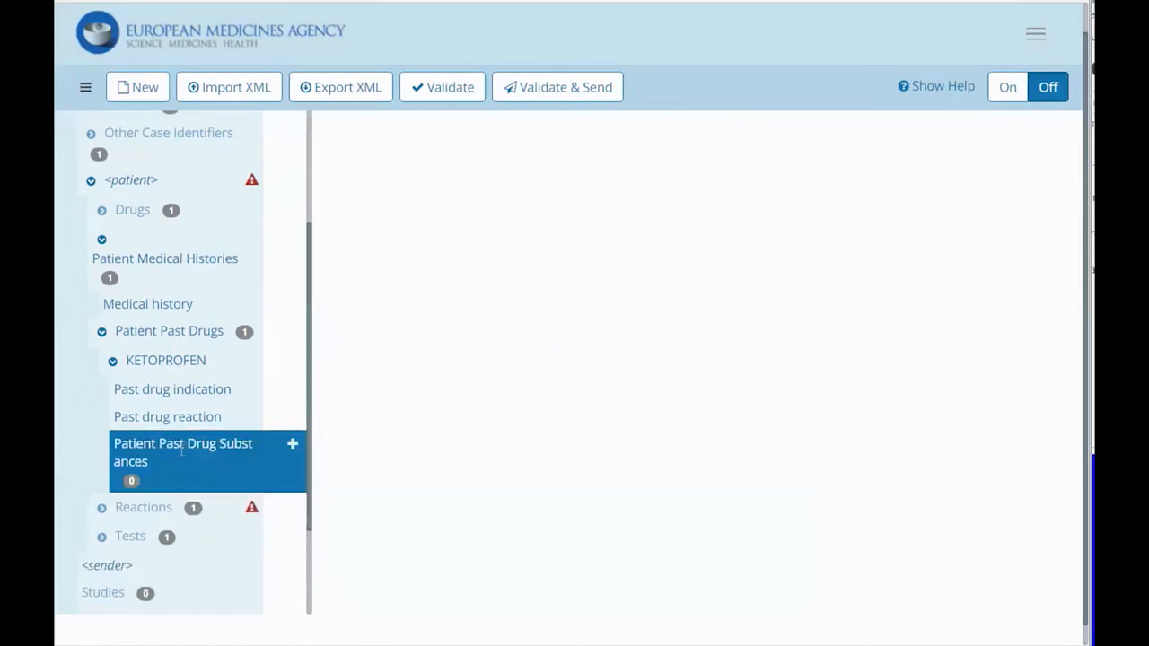
Collapse the patient past drugs branch and paste "epatite" as the native language text of the reaction.
left_click(117, 411)
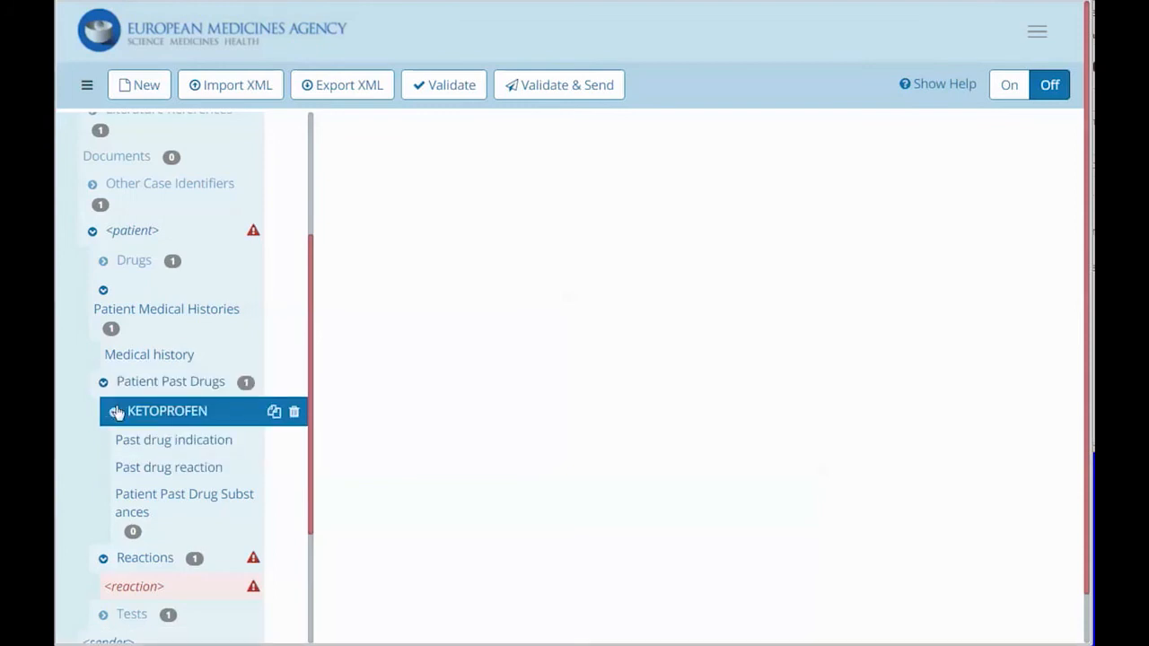
left_click(100, 383)
left_click(149, 433)
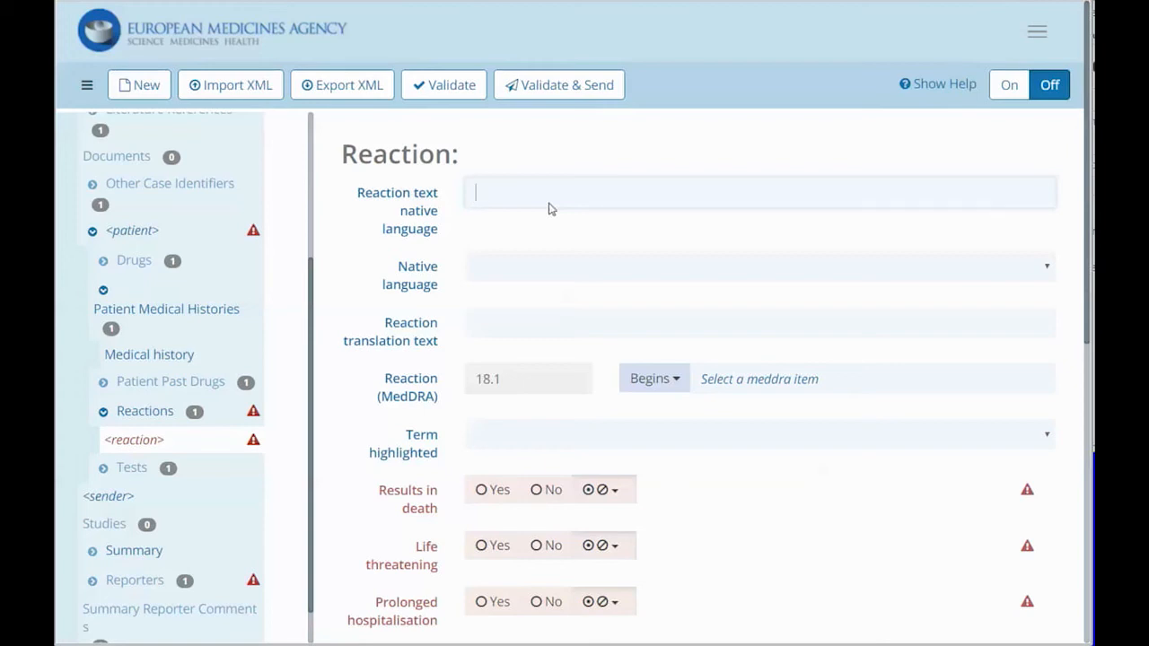
right_click(545, 193)
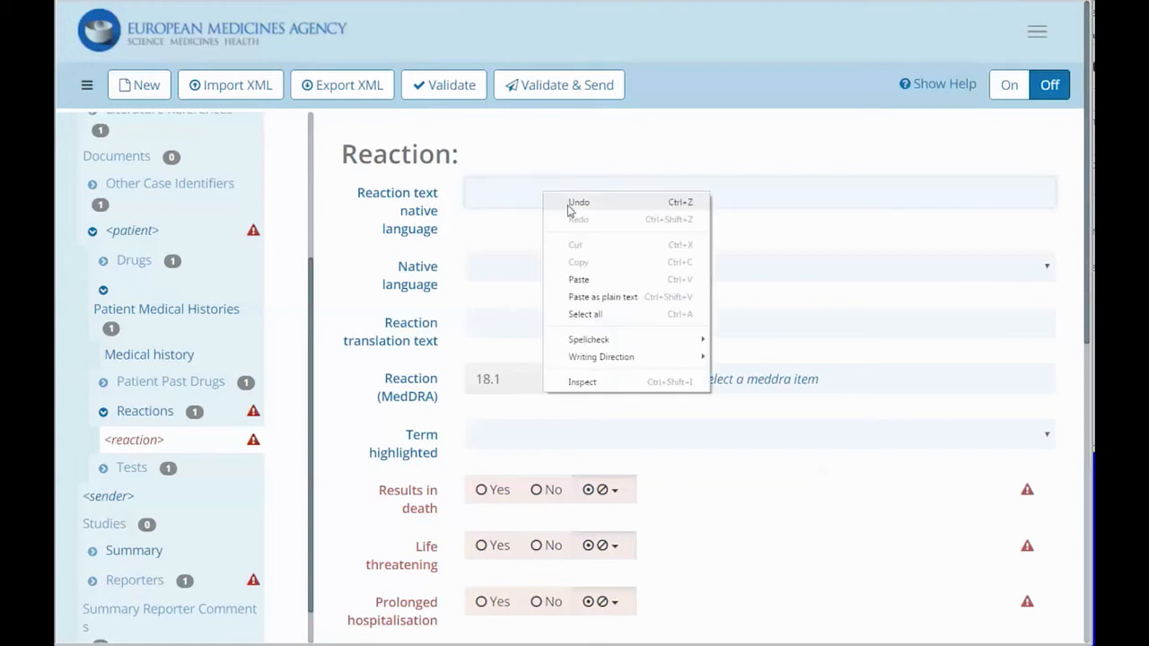
left_click(636, 281)
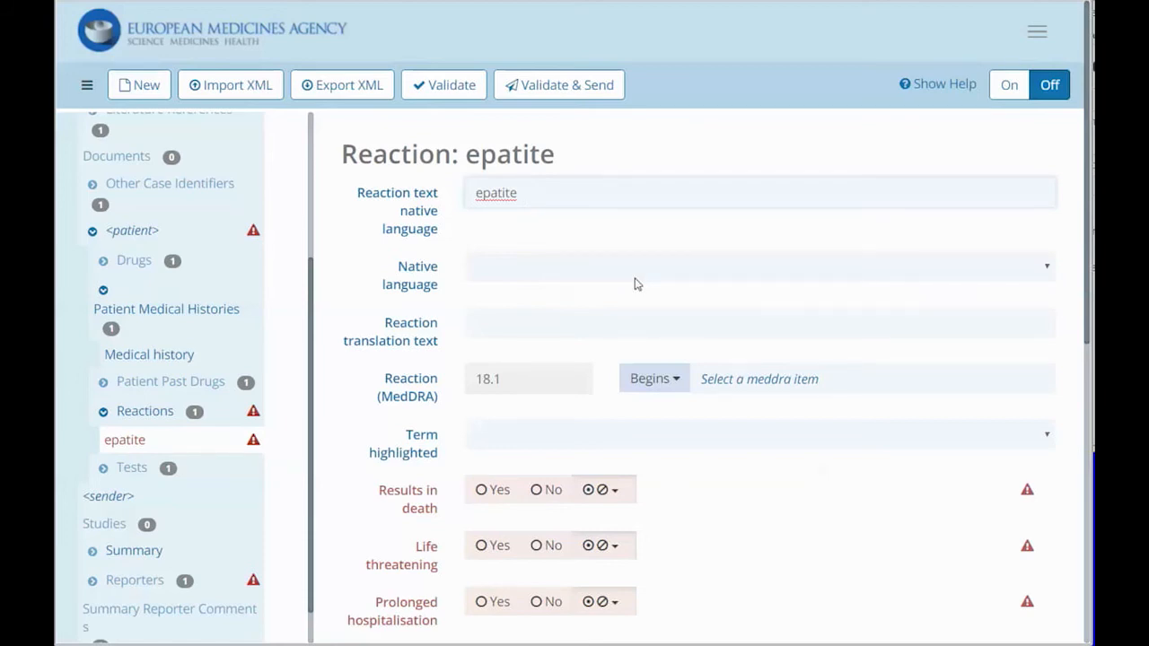
Set the native language of the reaction to Italian.
left_click(575, 278)
scroll(666, 444, "down", 15)
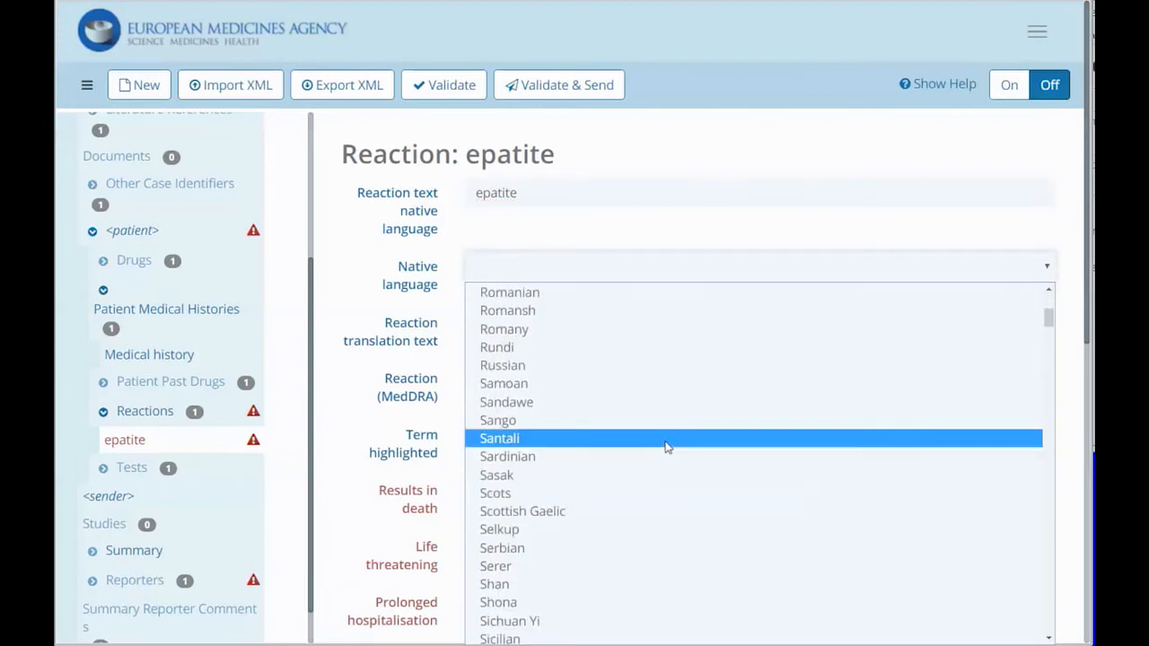
scroll(666, 444, "down", 10)
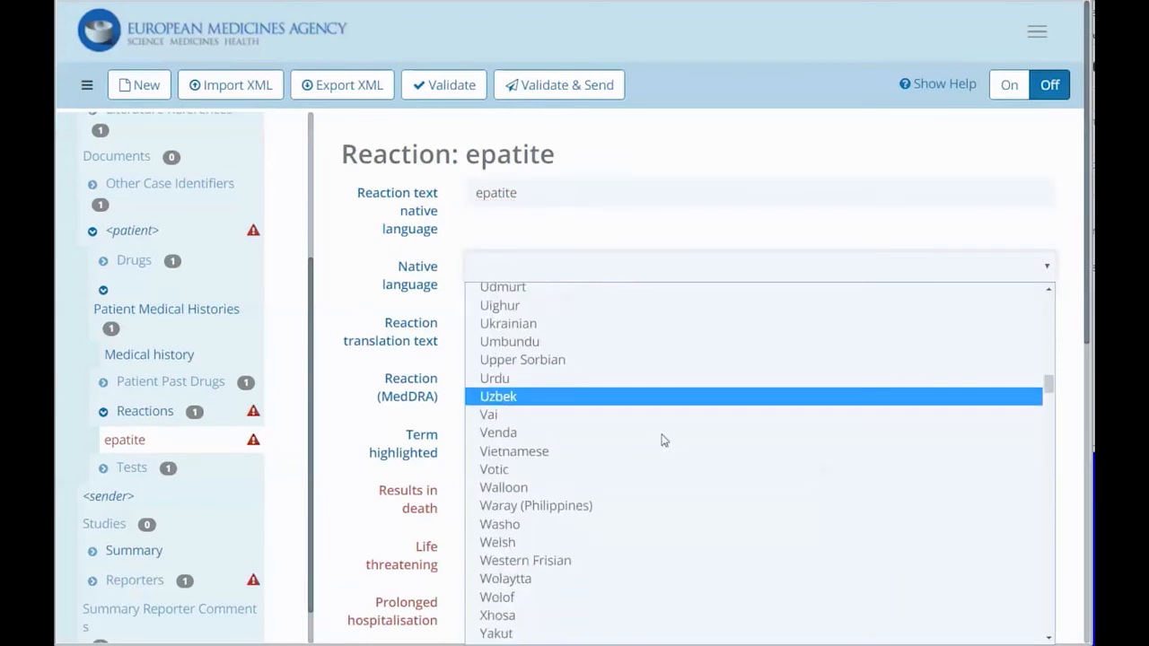
scroll(664, 437, "up", 3)
key("i")
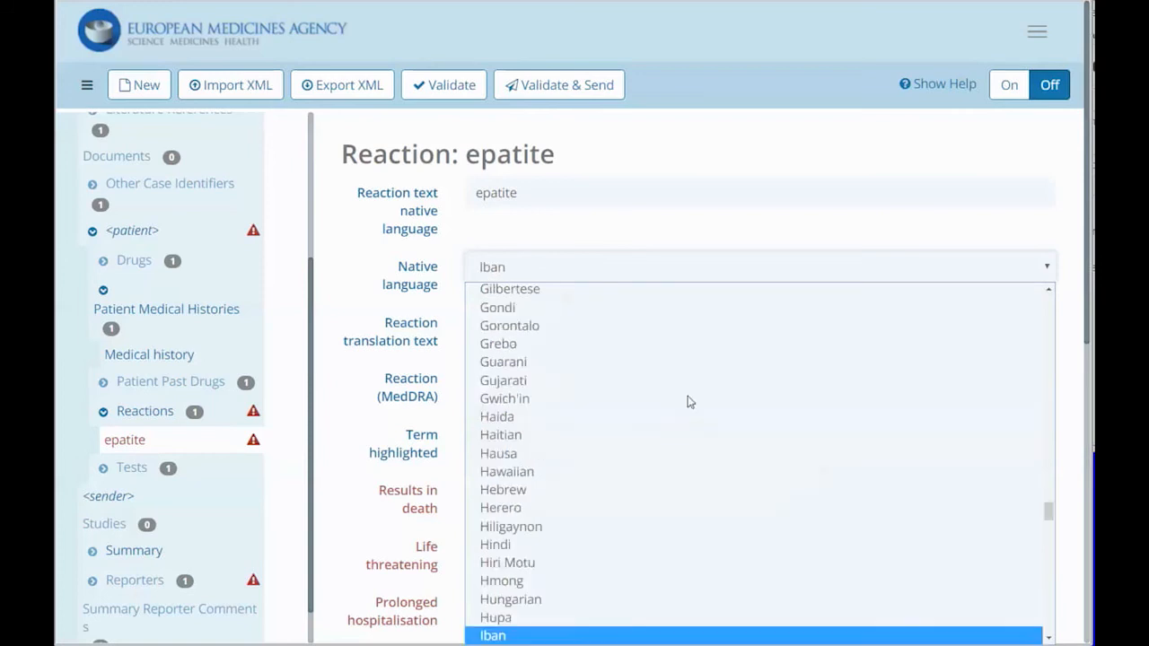
scroll(680, 549, "down", 3)
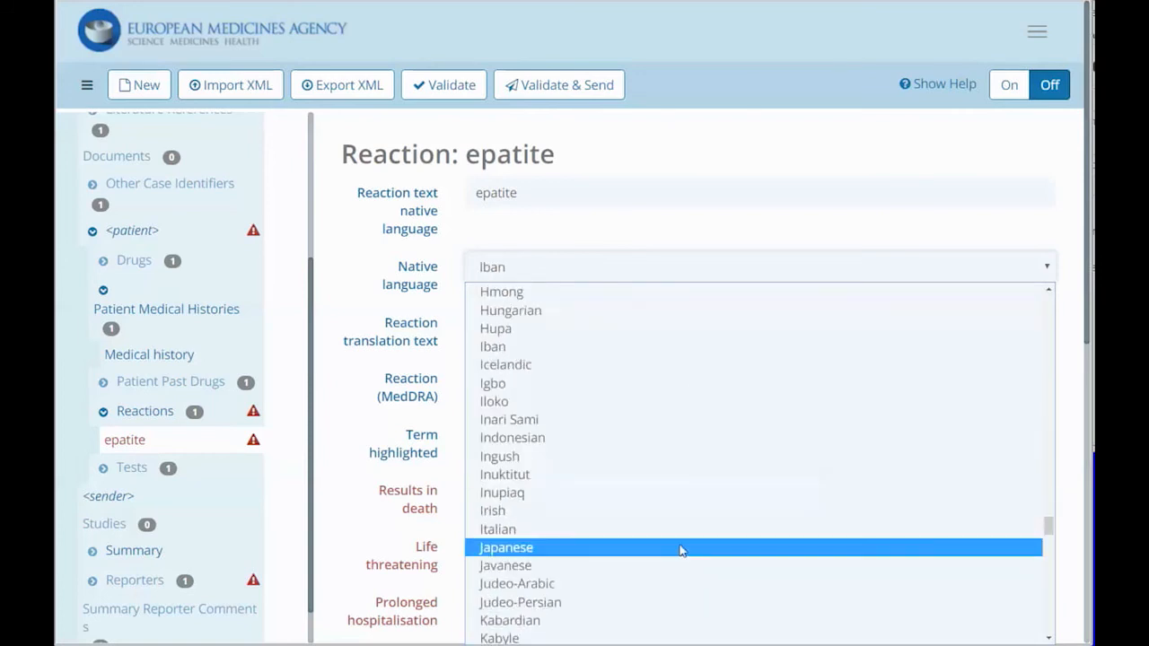
left_click(639, 529)
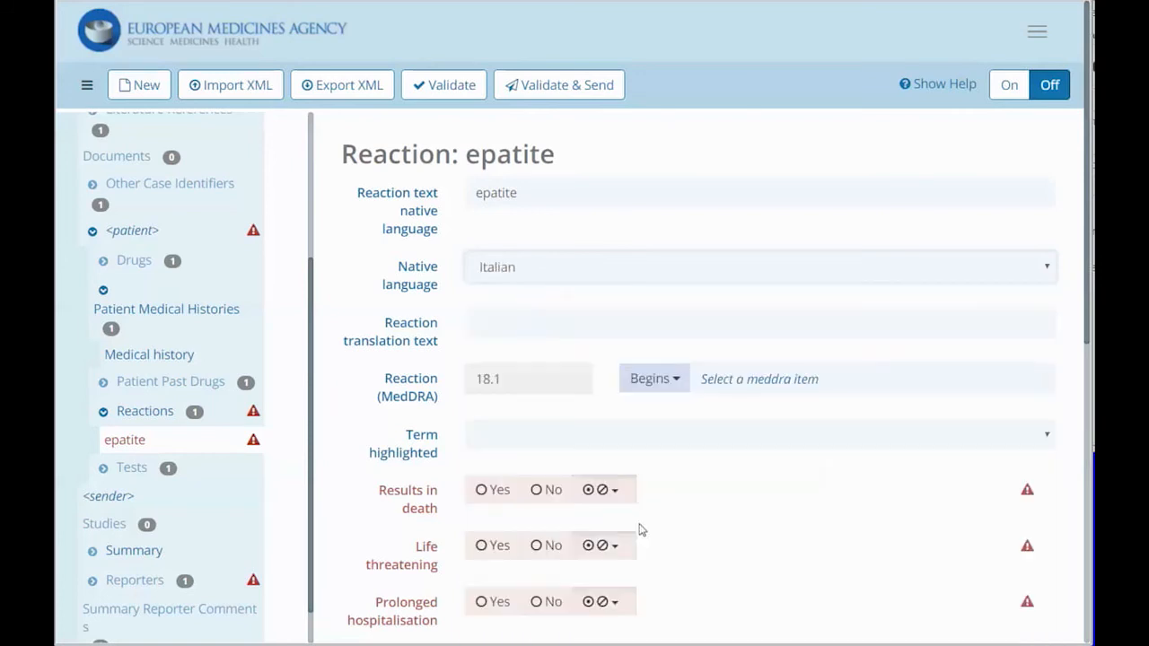
Enter "Hepatitis" as the reaction translation text.
left_click(521, 321)
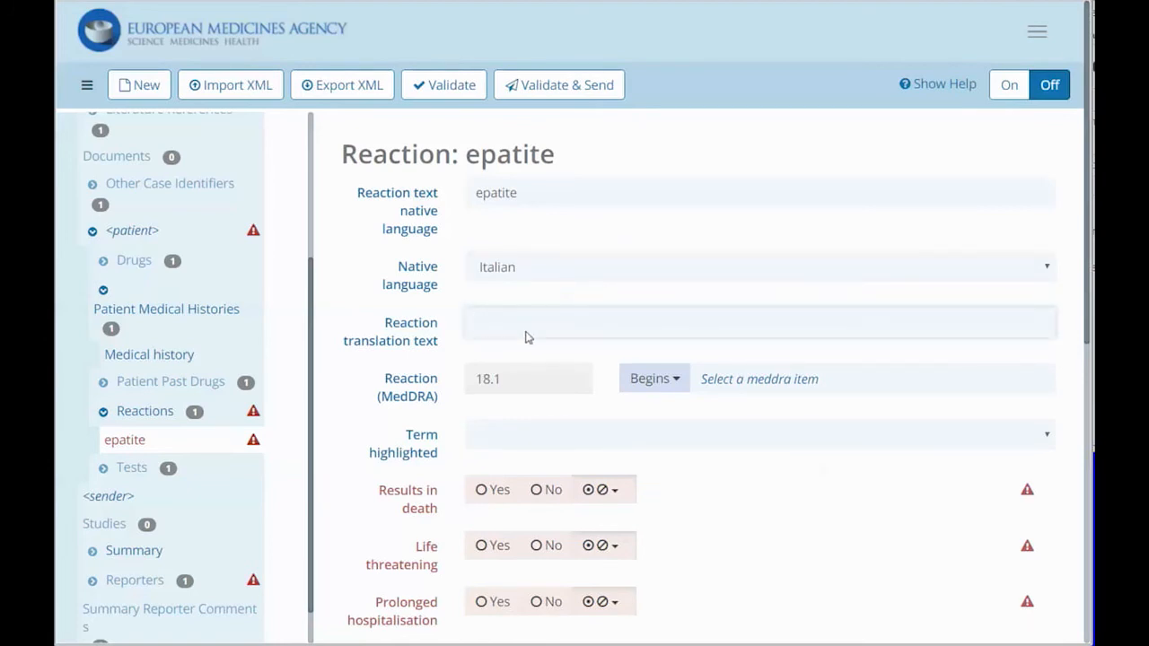
type("Hepativ")
key("BackSpace")
type("tis")
Code the reaction with the MedDRA term "Hepatitis" and leave its term highlighted value blank.
left_click(729, 377)
type("Hepat")
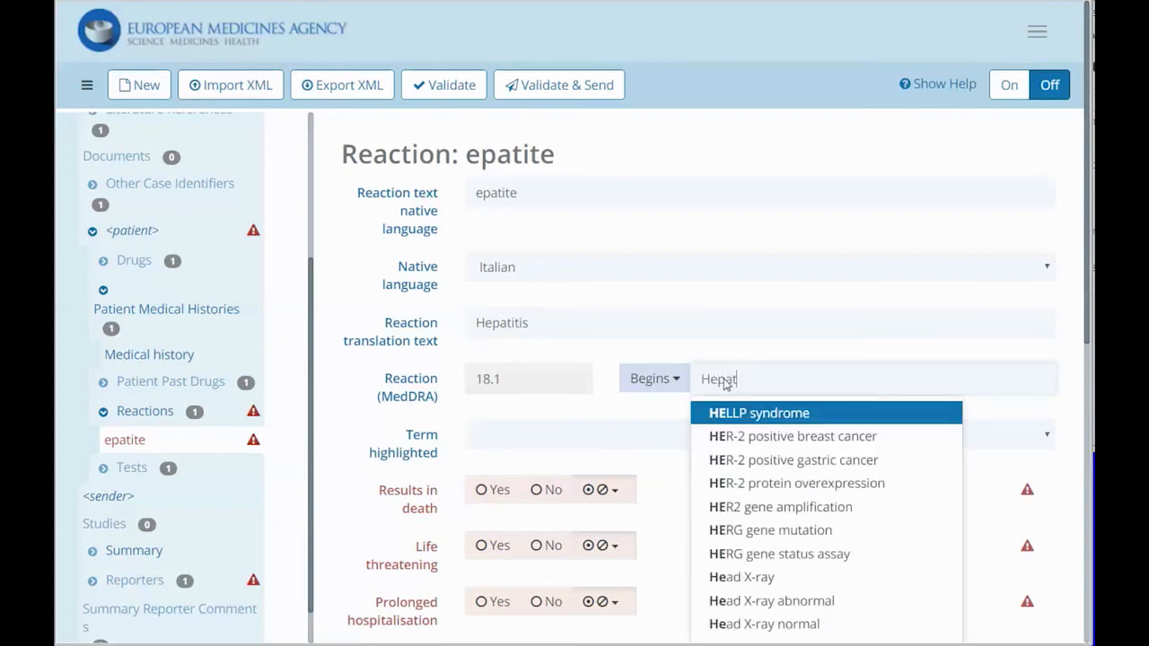
type("itis")
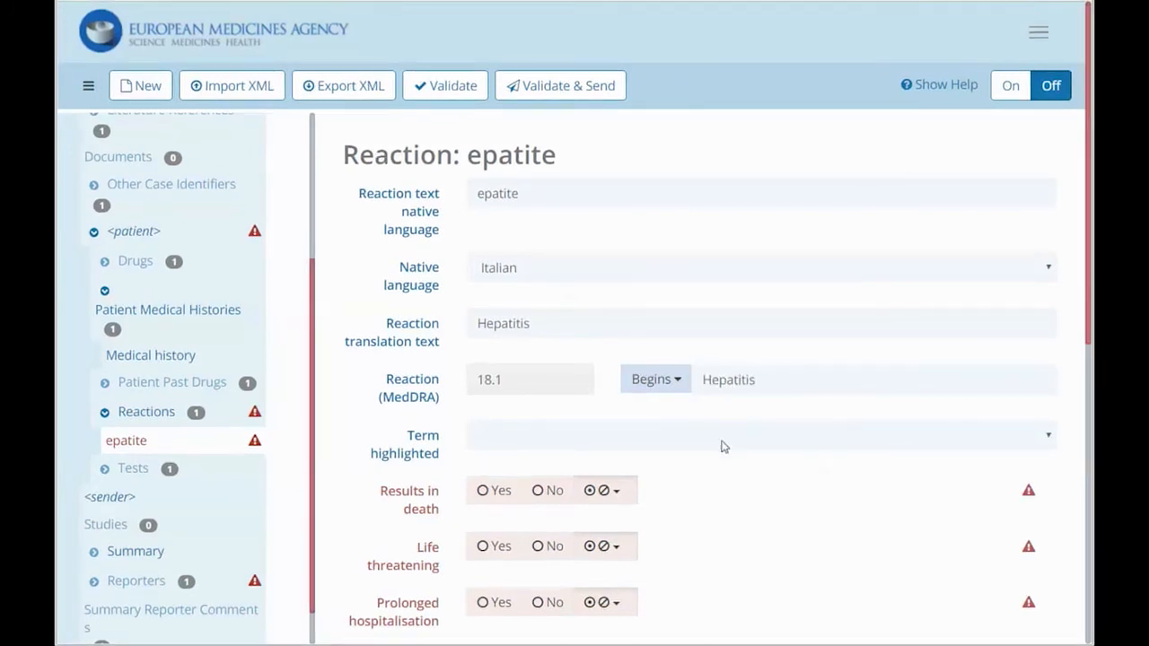
left_click(724, 446)
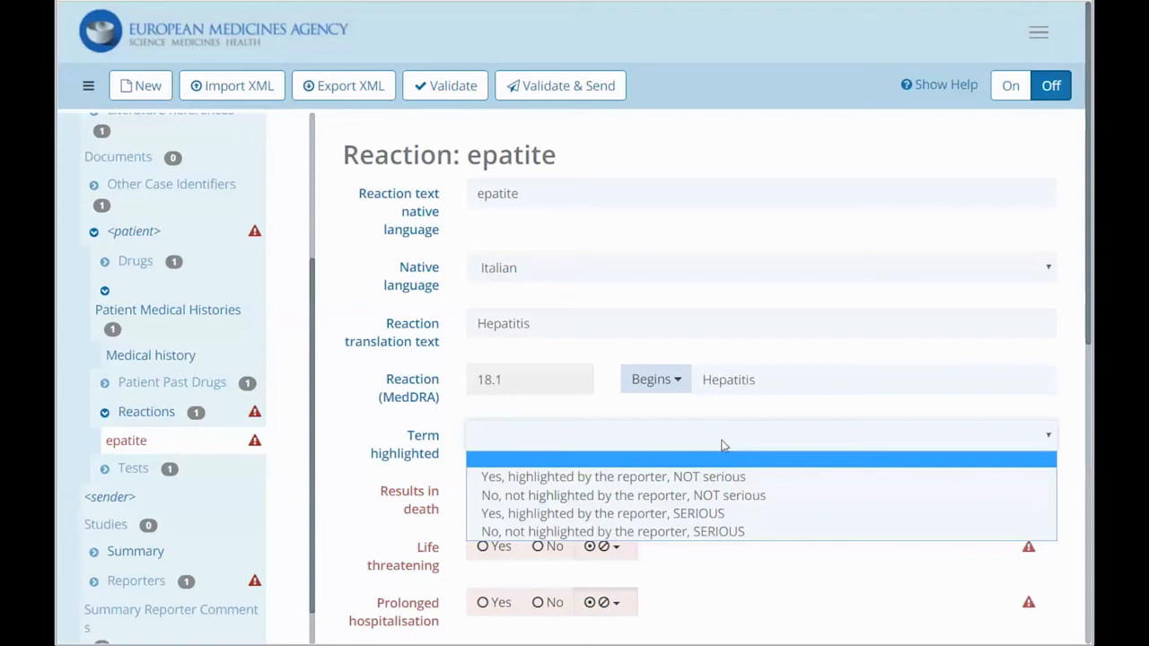
left_click(778, 460)
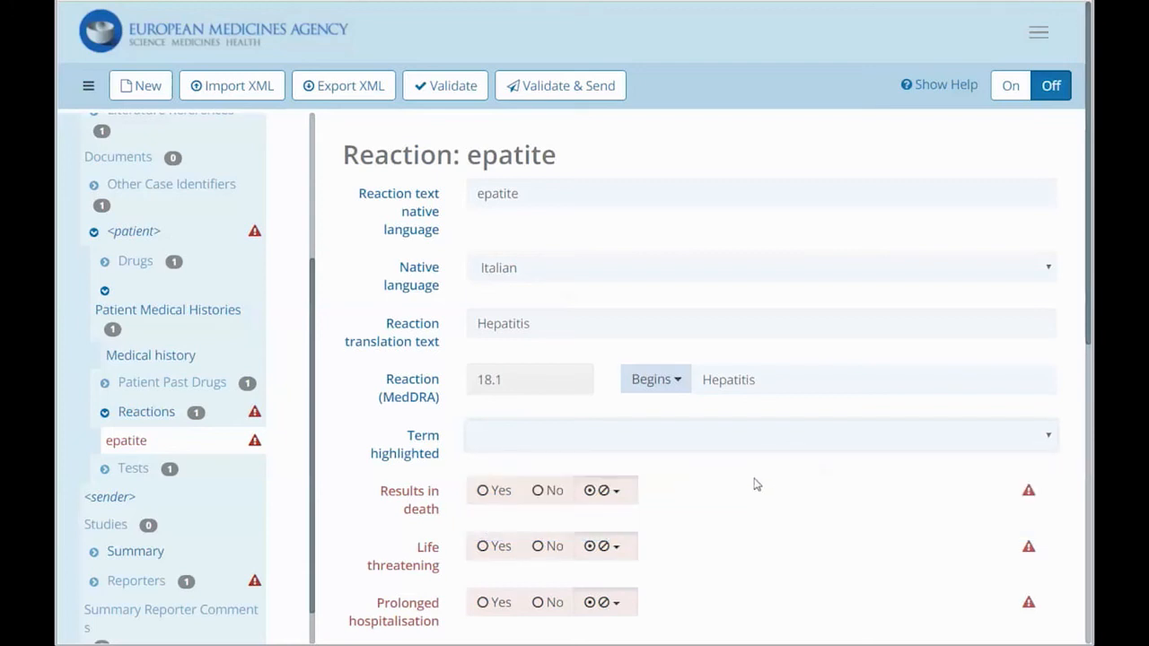
Set the reaction's seriousness criteria: results in death to No information, life threatening to Yes, and all four remaining criteria to No.
scroll(755, 485, "down", 3)
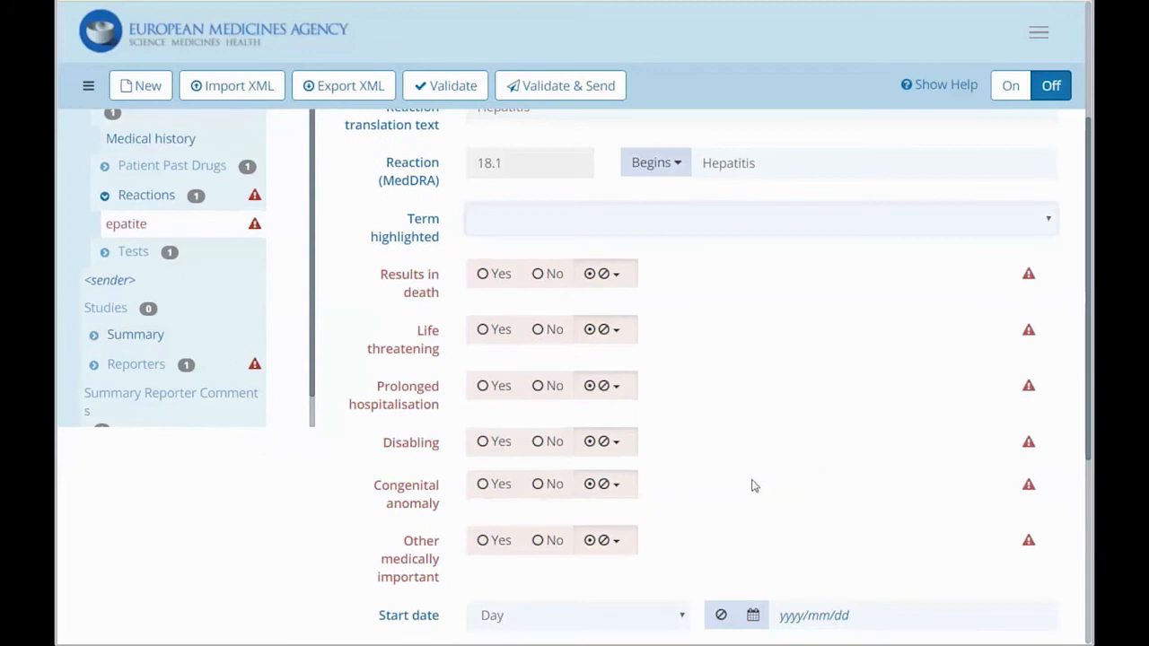
scroll(754, 485, "down", 1)
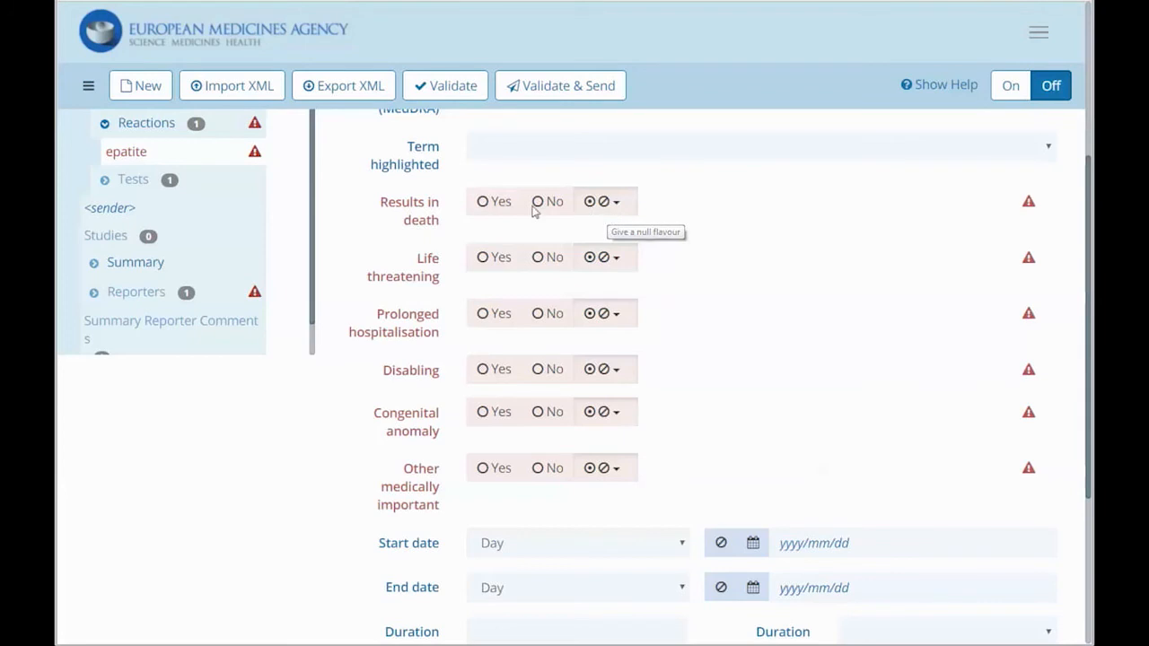
left_click(617, 200)
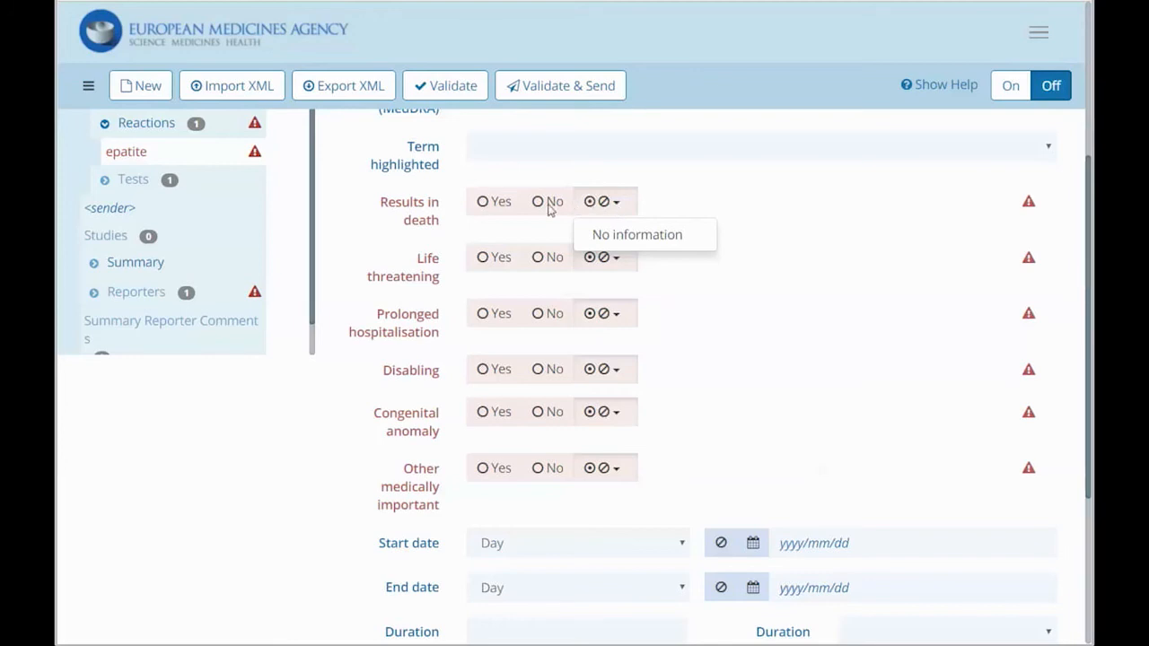
left_click(599, 235)
left_click(496, 261)
left_click(552, 317)
left_click(551, 371)
left_click(551, 412)
left_click(554, 468)
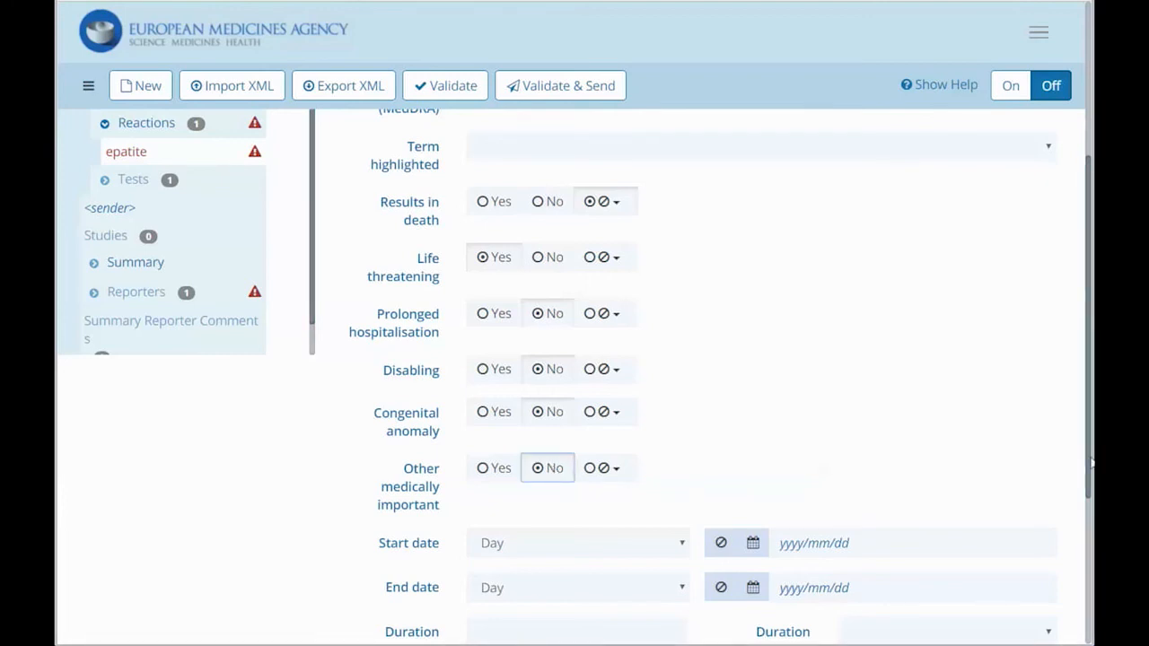
Set the reaction's start date to 2016/11/28 with Day precision, leaving the end date and duration interval blank.
left_click_drag(1089, 463, 1060, 614)
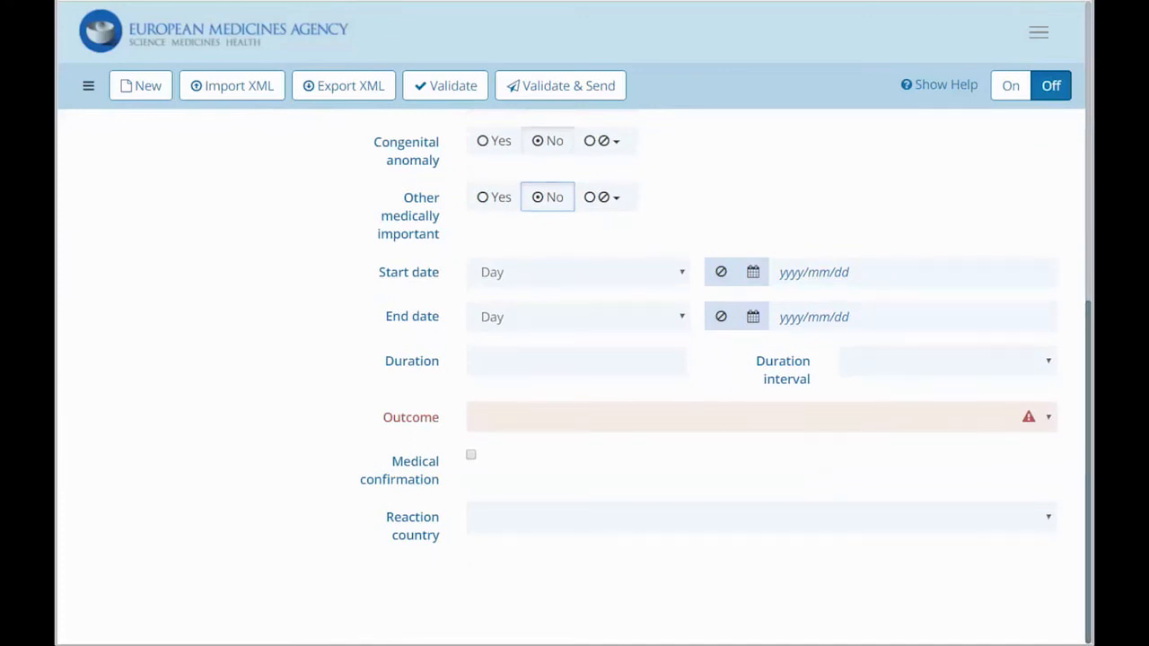
left_click(681, 276)
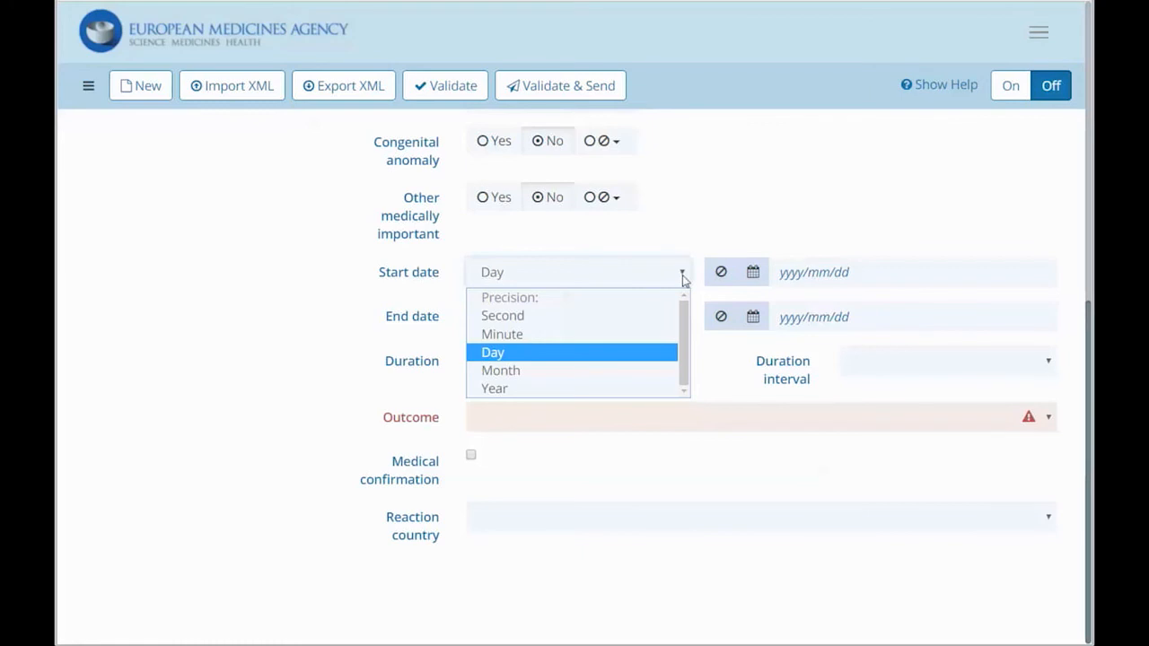
left_click(593, 353)
left_click(815, 273)
type("2016/11/28")
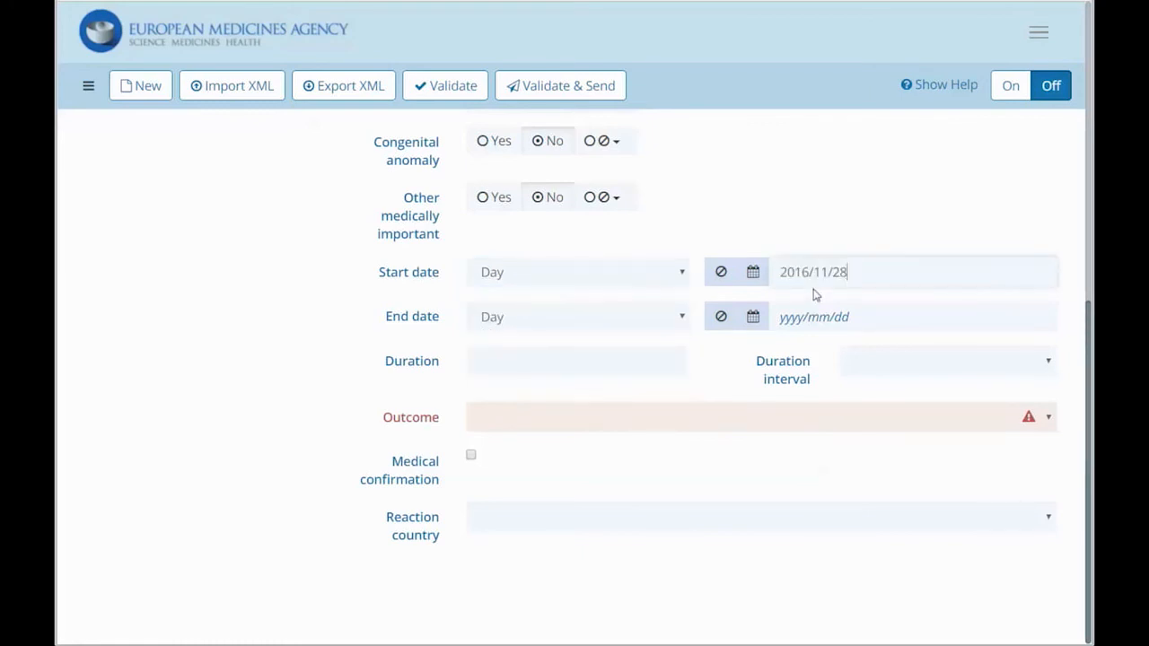
left_click(819, 316)
left_click(915, 371)
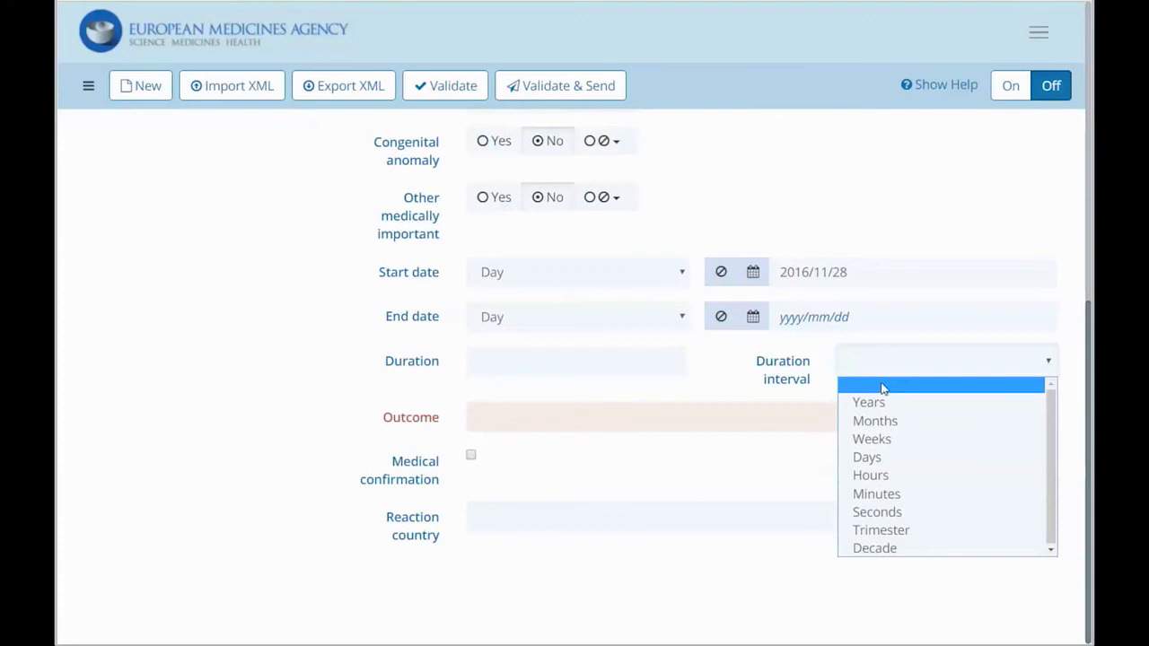
left_click(882, 388)
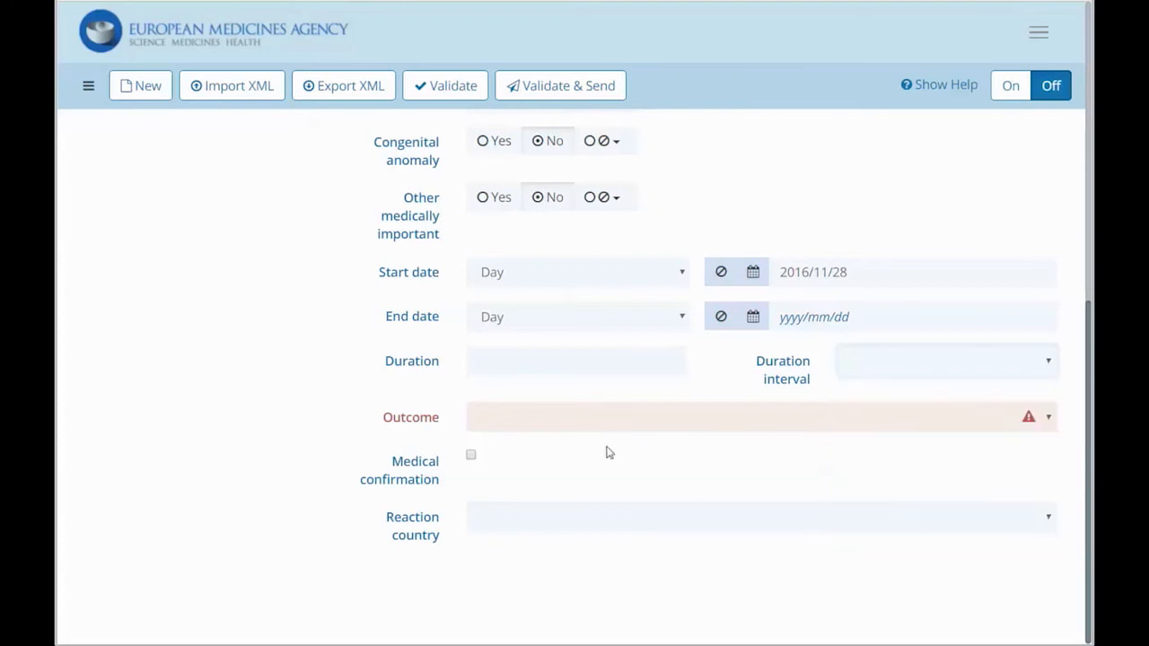
Set the reaction outcome to "not recovered/not resolved" and the reaction country to Italy.
left_click(542, 423)
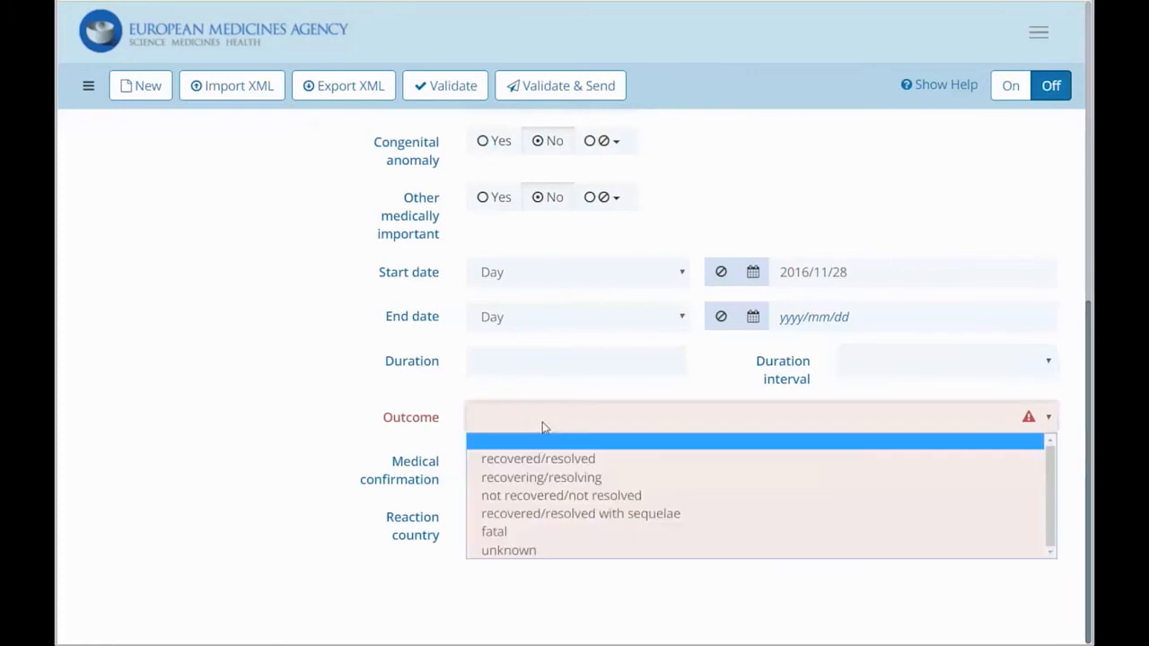
left_click(581, 500)
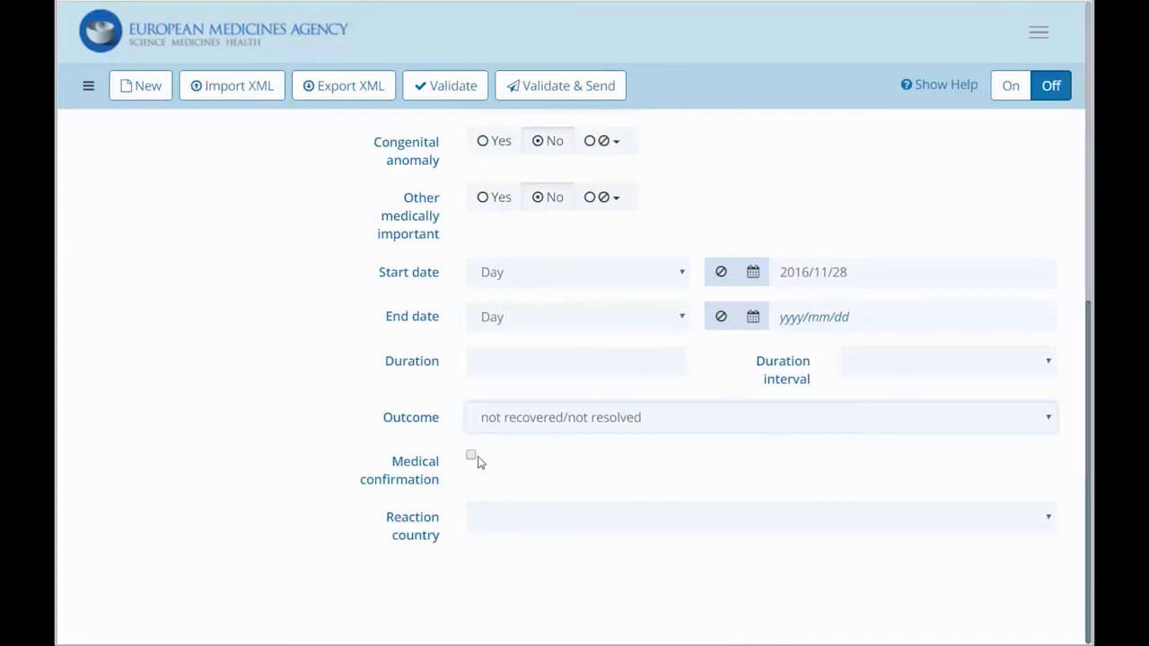
left_click(559, 530)
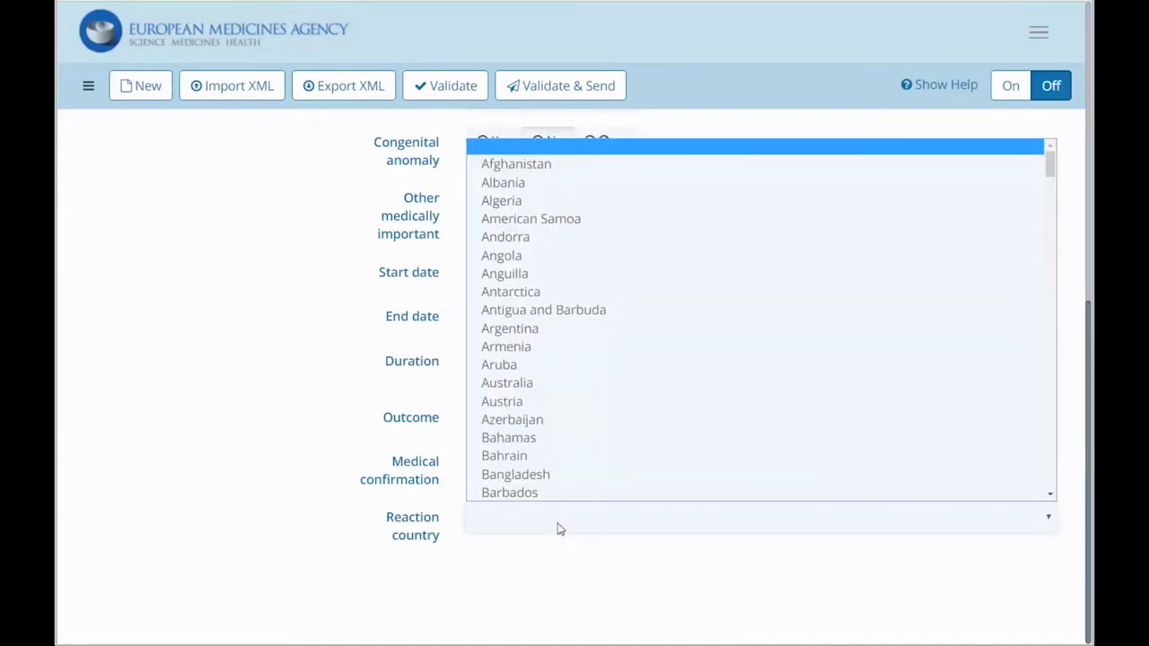
key("i")
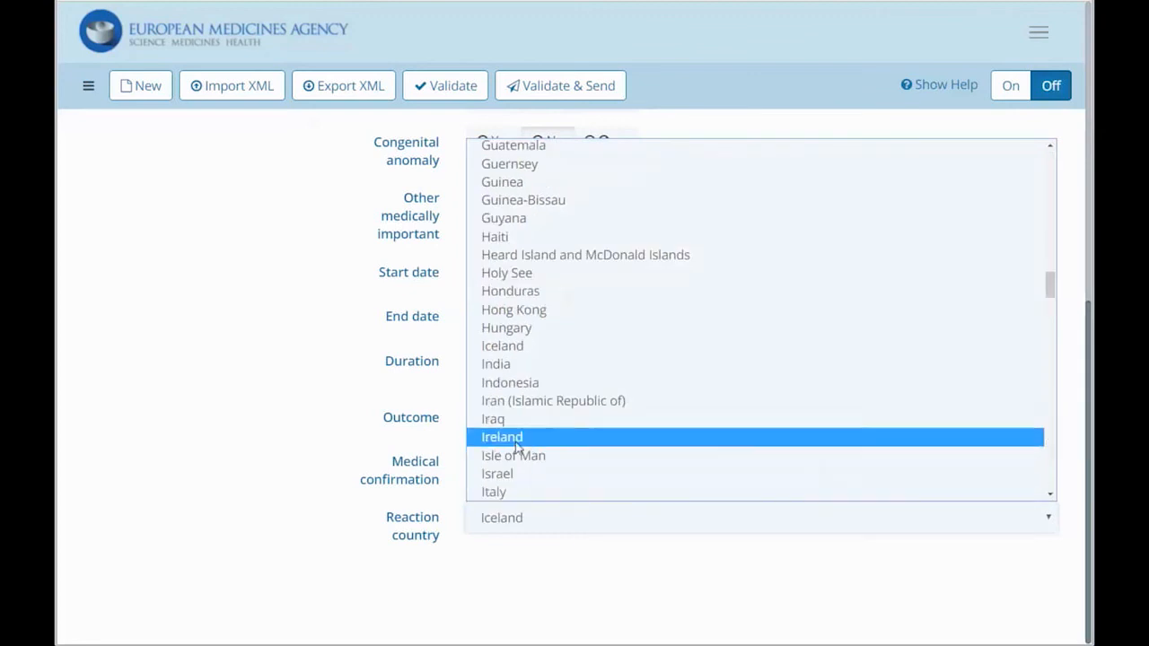
left_click(519, 496)
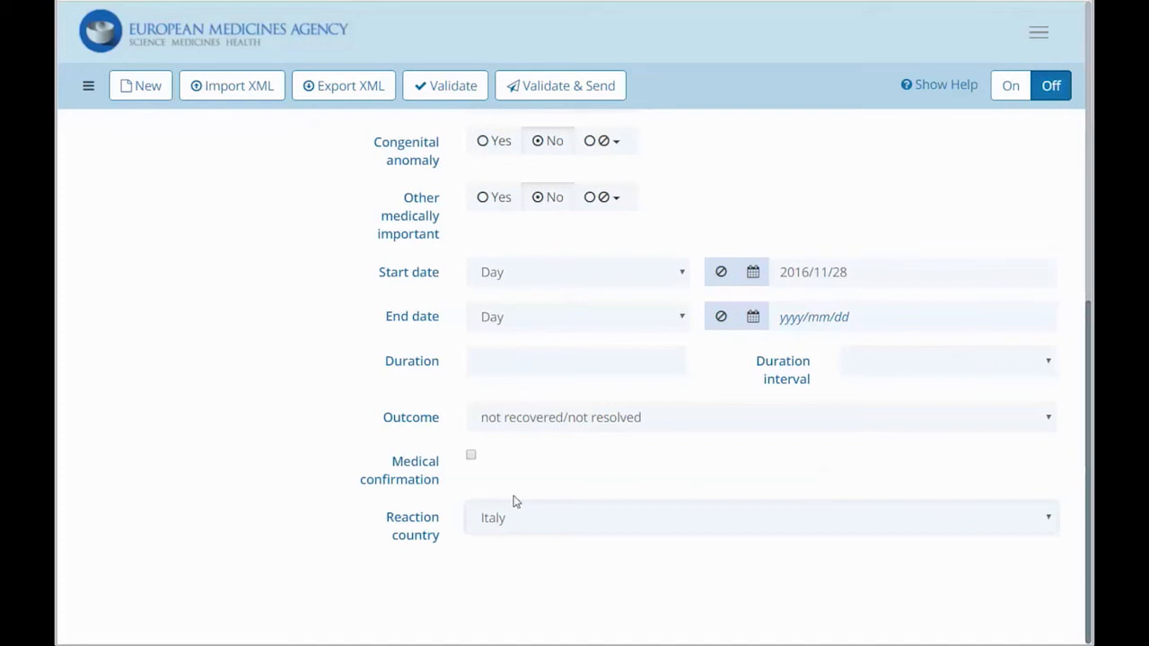
Collapse the reactions branch, open the blank test entry and paste 2016/11/28 as the test date.
scroll(422, 548, "up", 5)
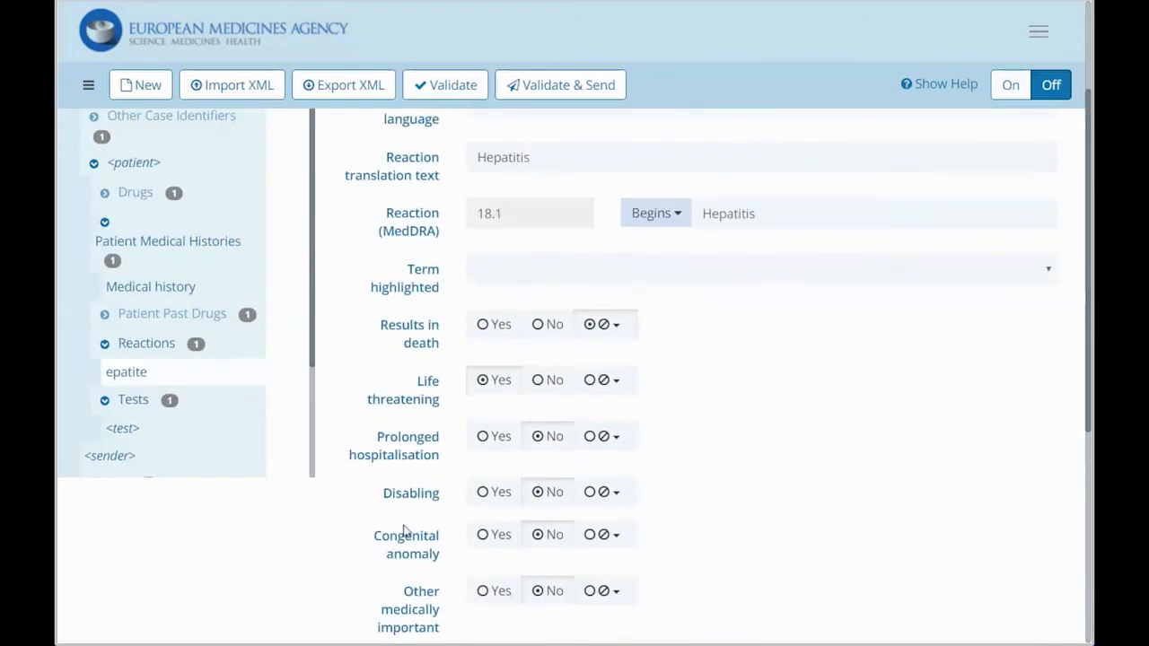
left_click(104, 382)
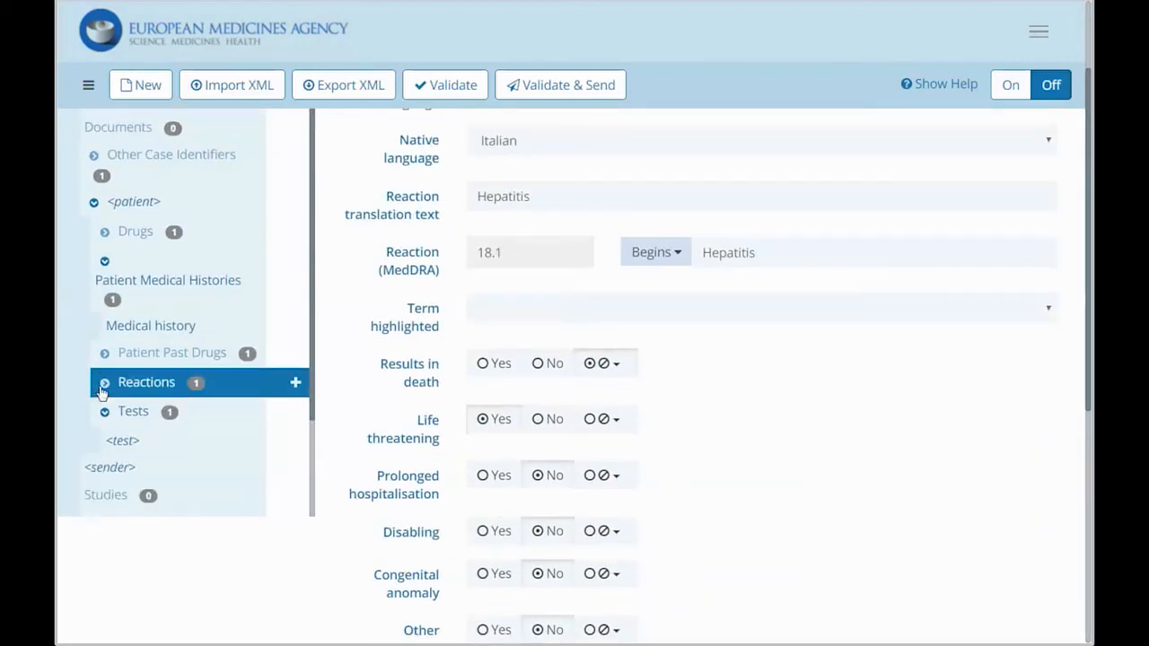
left_click(123, 439)
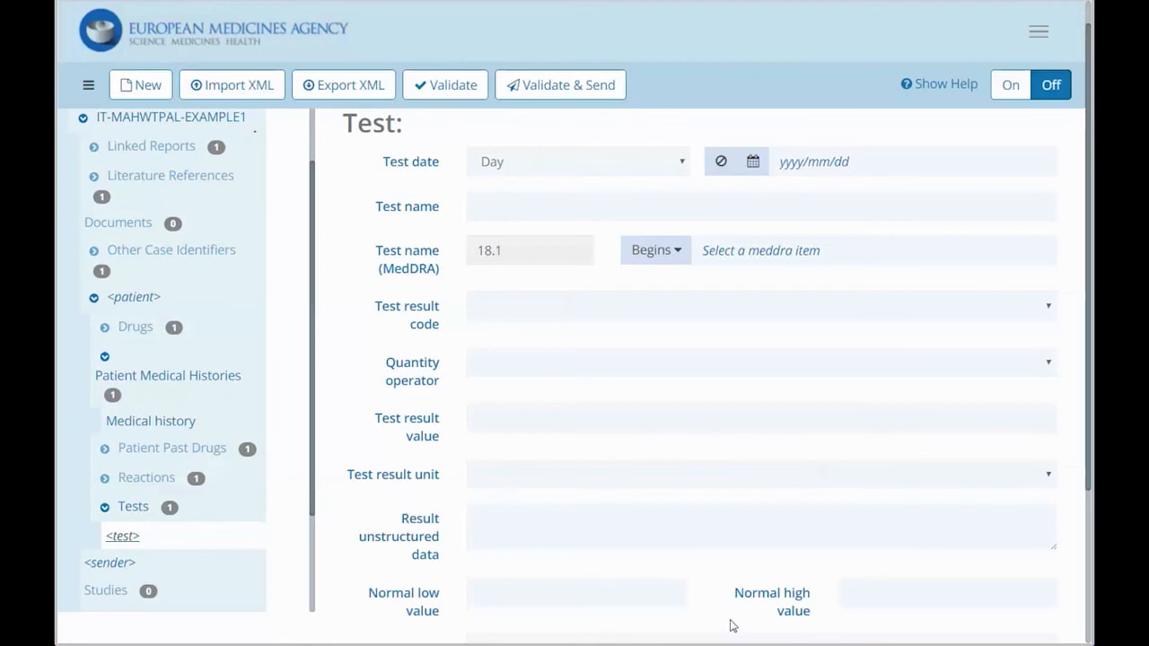
right_click(801, 168)
left_click(831, 254)
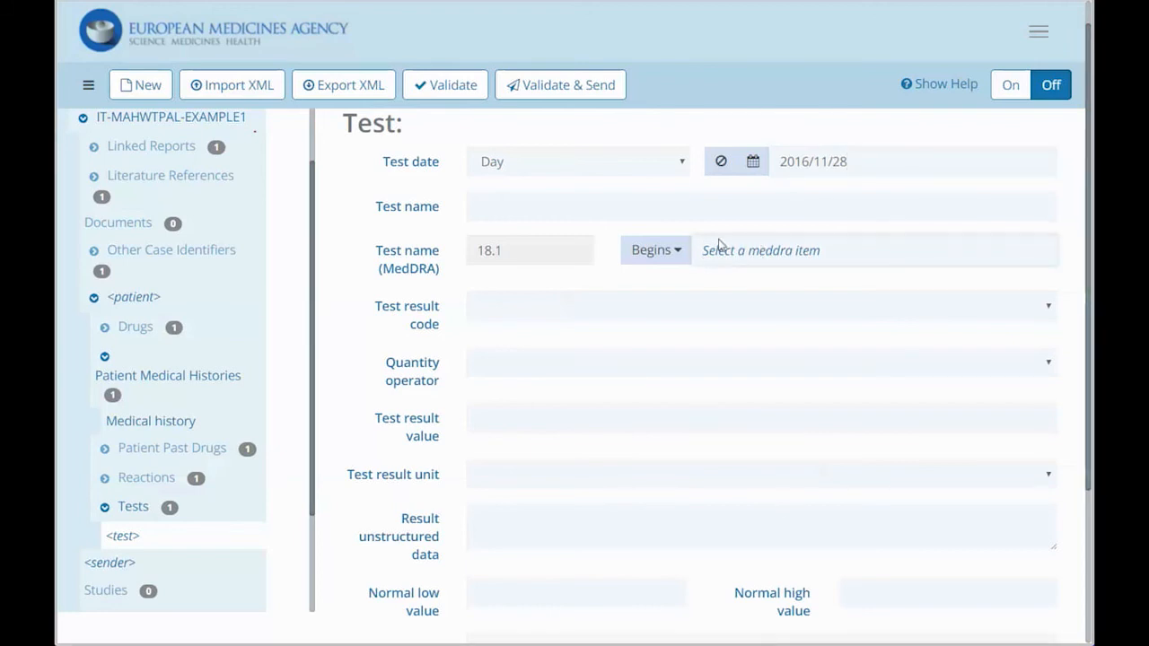
Code the test name with the MedDRA term "Alanine aminotransferase".
left_click(741, 255)
type("Alanine aminotransferase")
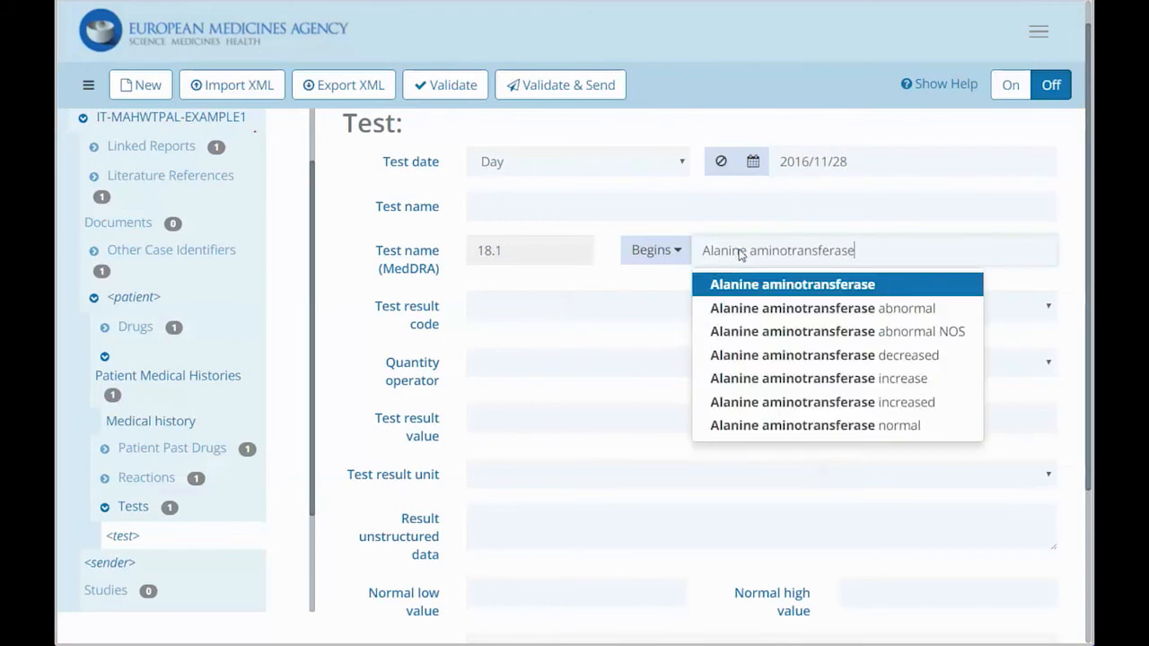
left_click(773, 284)
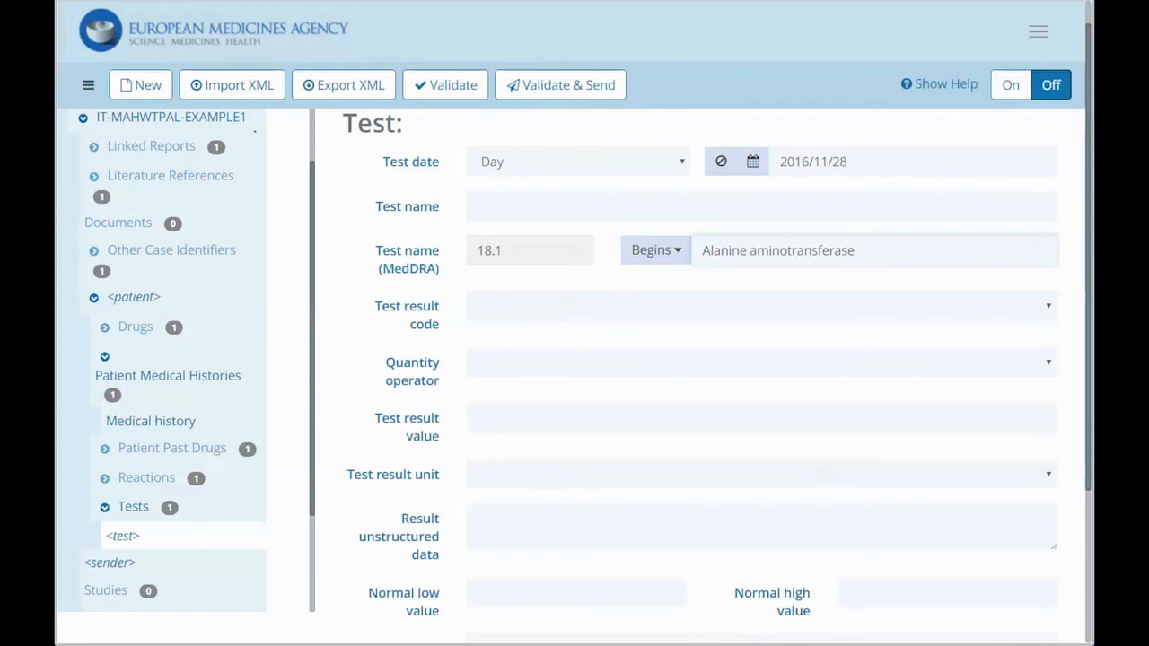
left_click(627, 314)
left_click(626, 315)
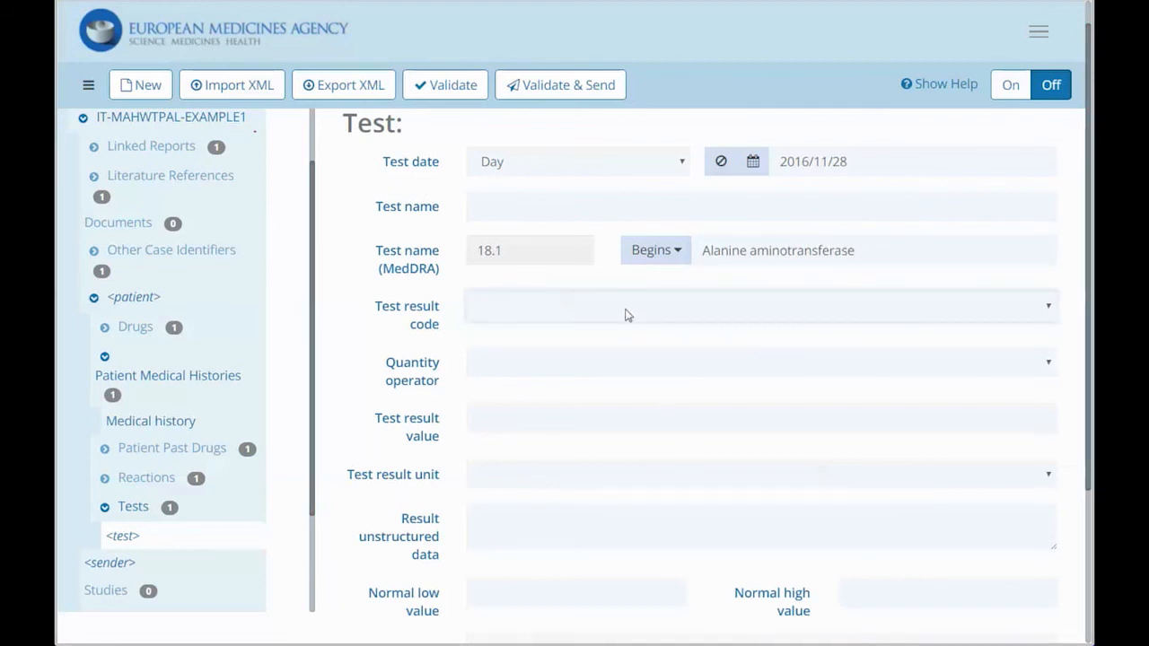
left_click(638, 324)
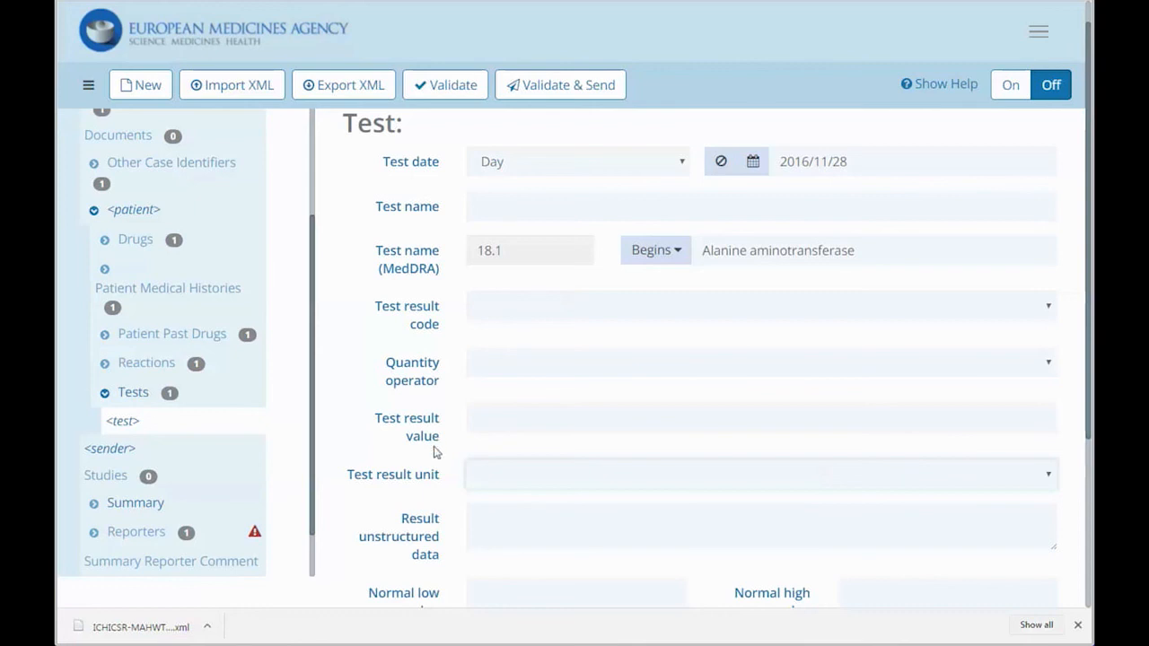
Record the test result with quantity operator "equal to (=)", value 100 and unit "IU international unit(s)".
left_click(519, 364)
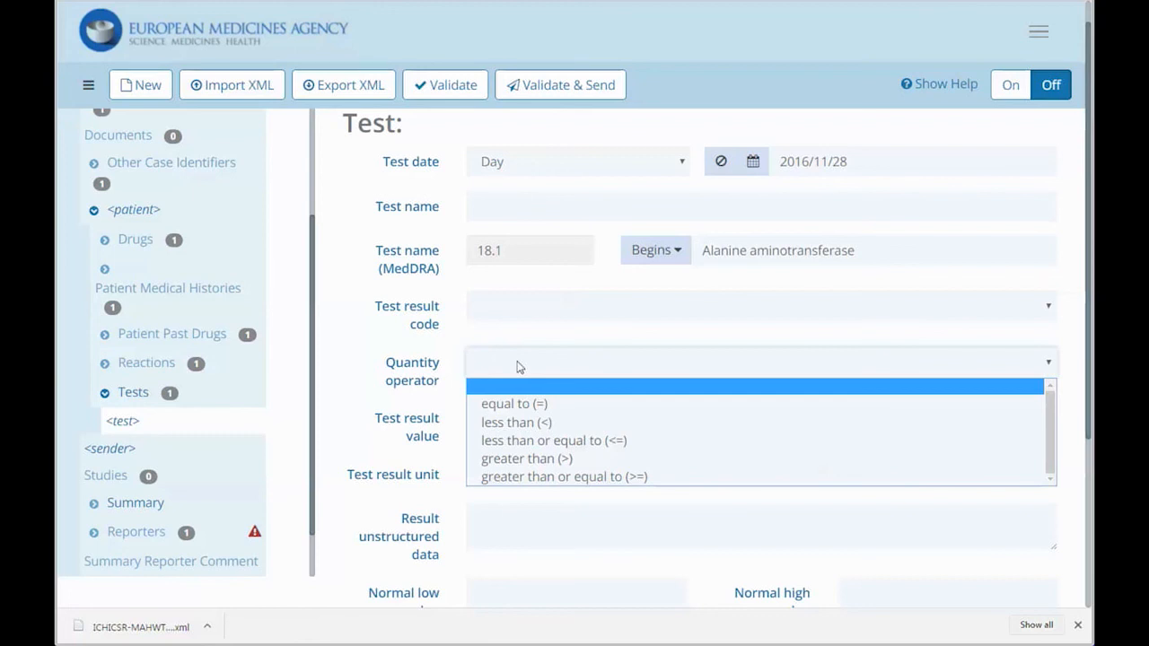
left_click(540, 404)
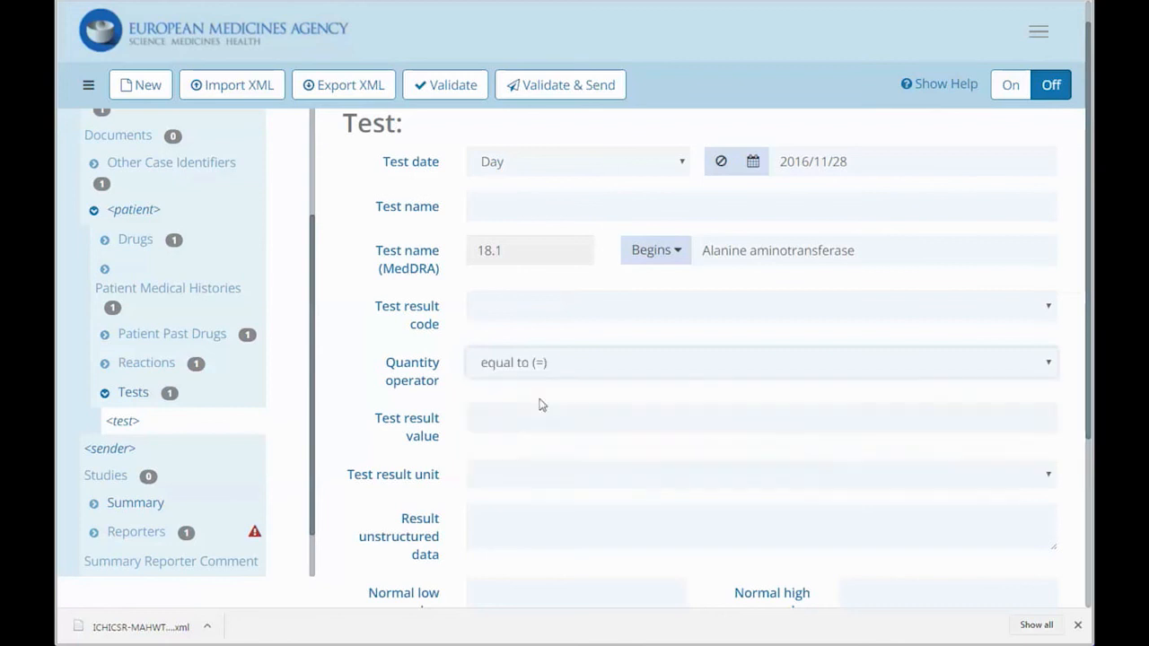
left_click(539, 371)
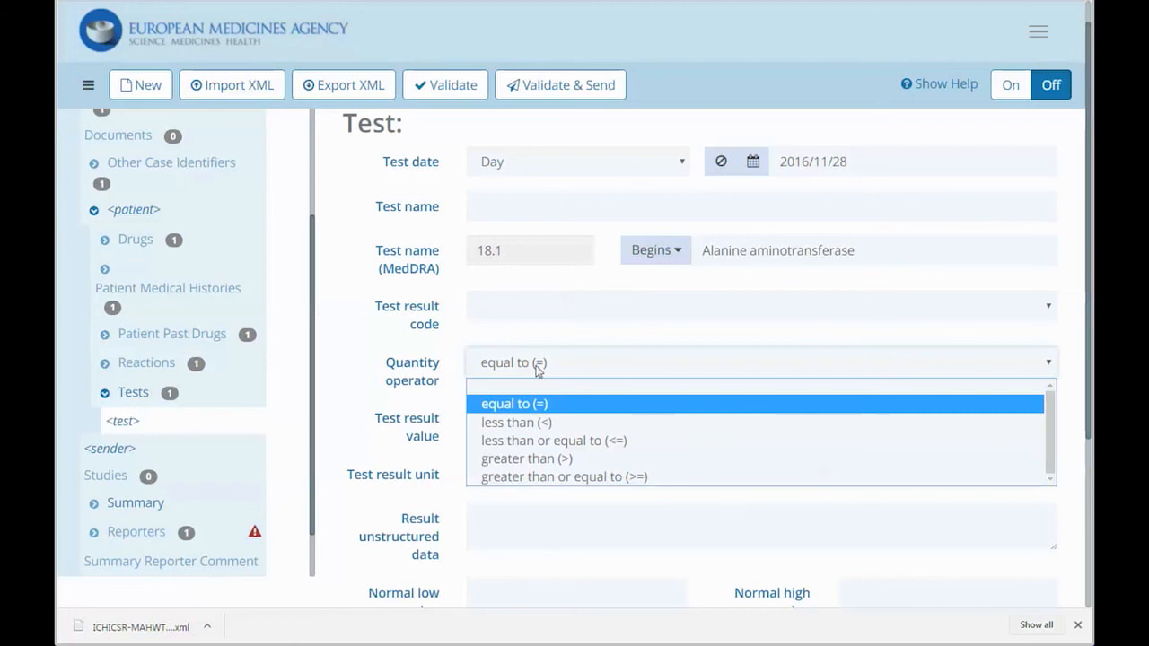
left_click(557, 406)
left_click(544, 419)
type("100")
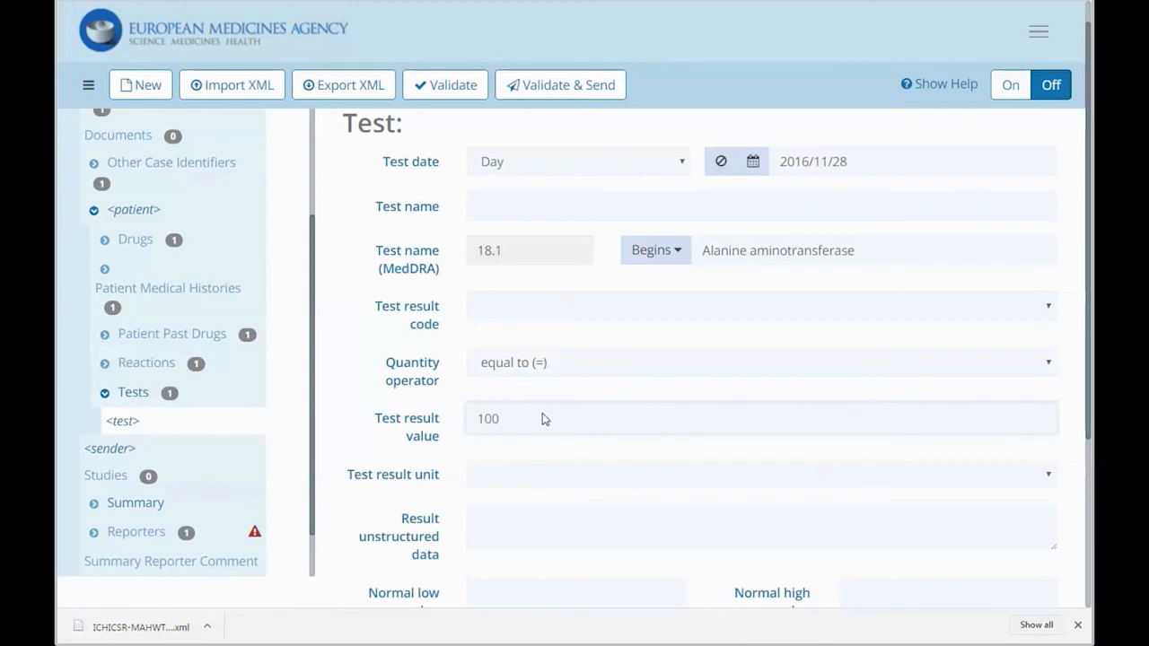
left_click(545, 477)
type("IU international unit(s")
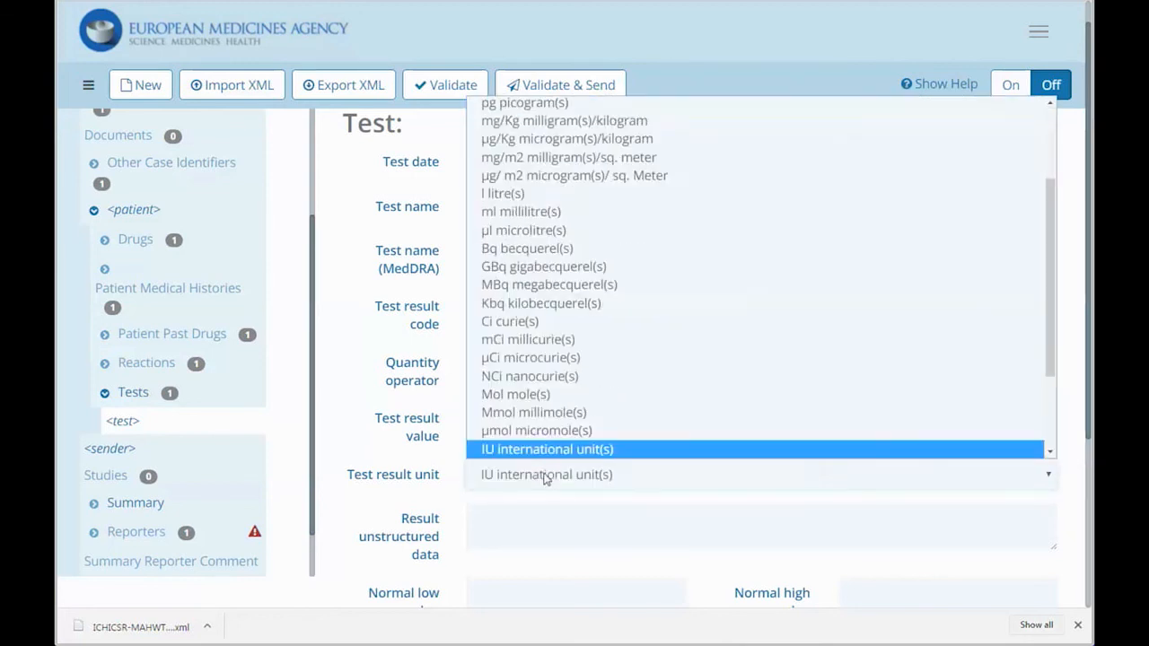
left_click(556, 455)
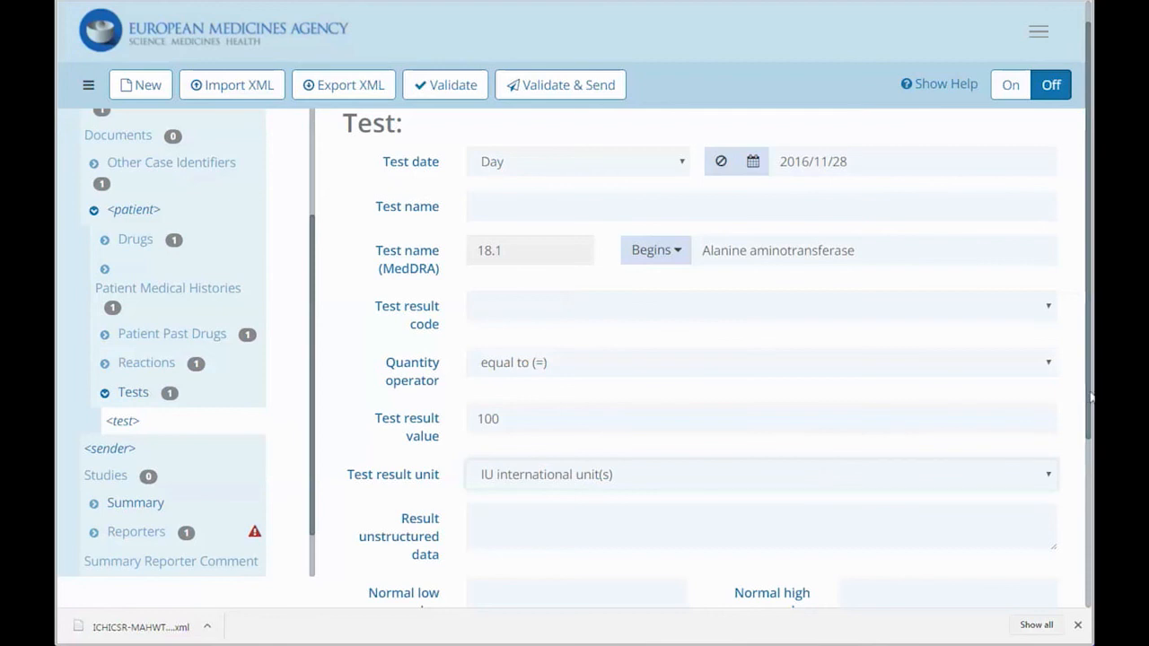
Set the test's normal high value to 34.
left_click_drag(1091, 396, 1071, 563)
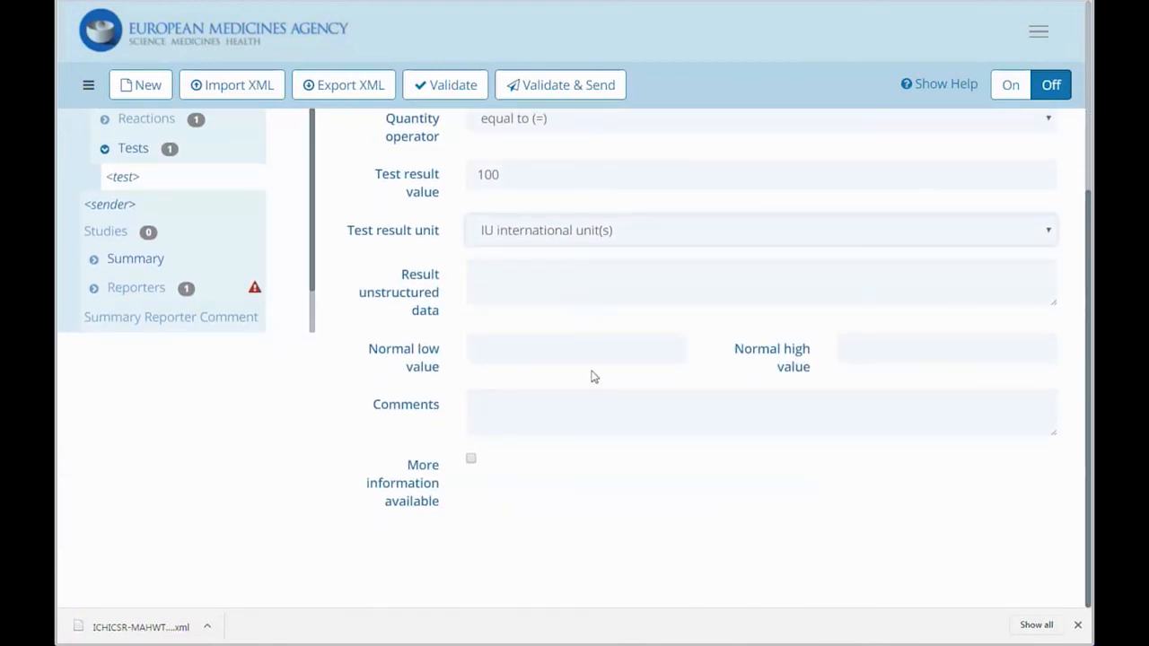
left_click(530, 294)
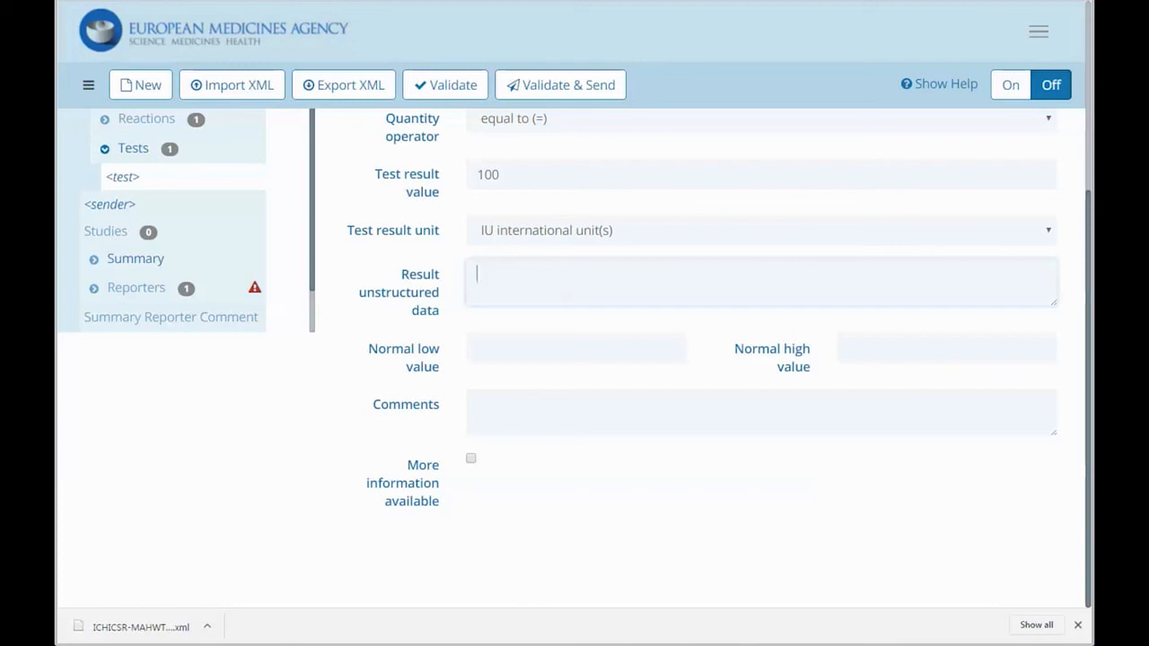
left_click(879, 356)
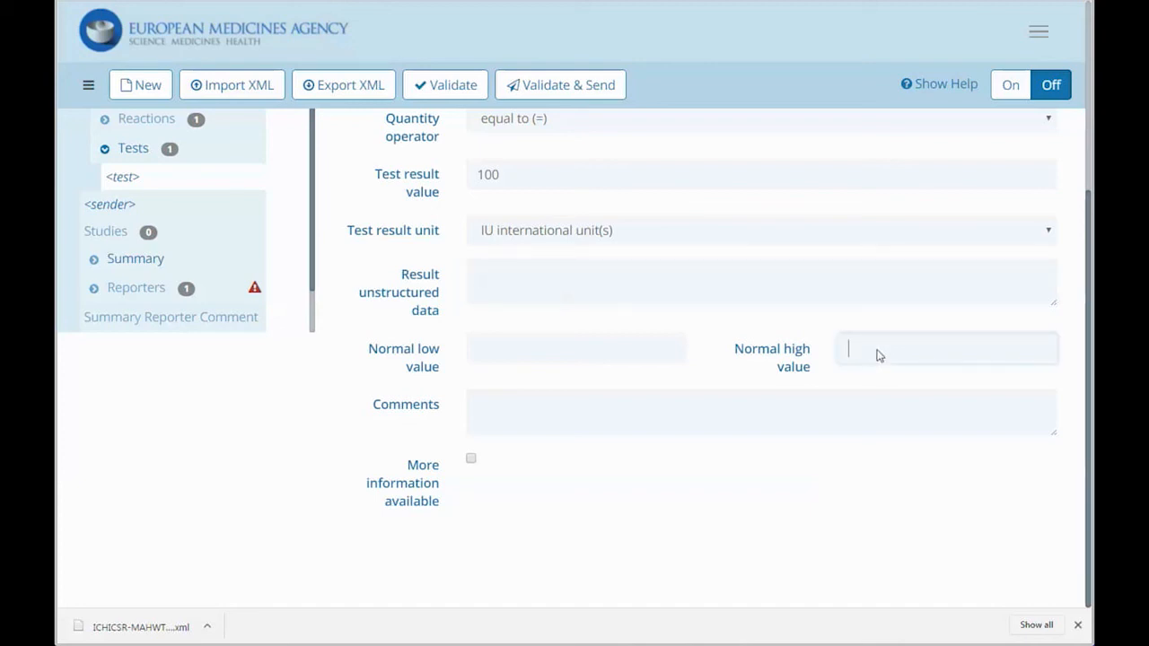
type("34")
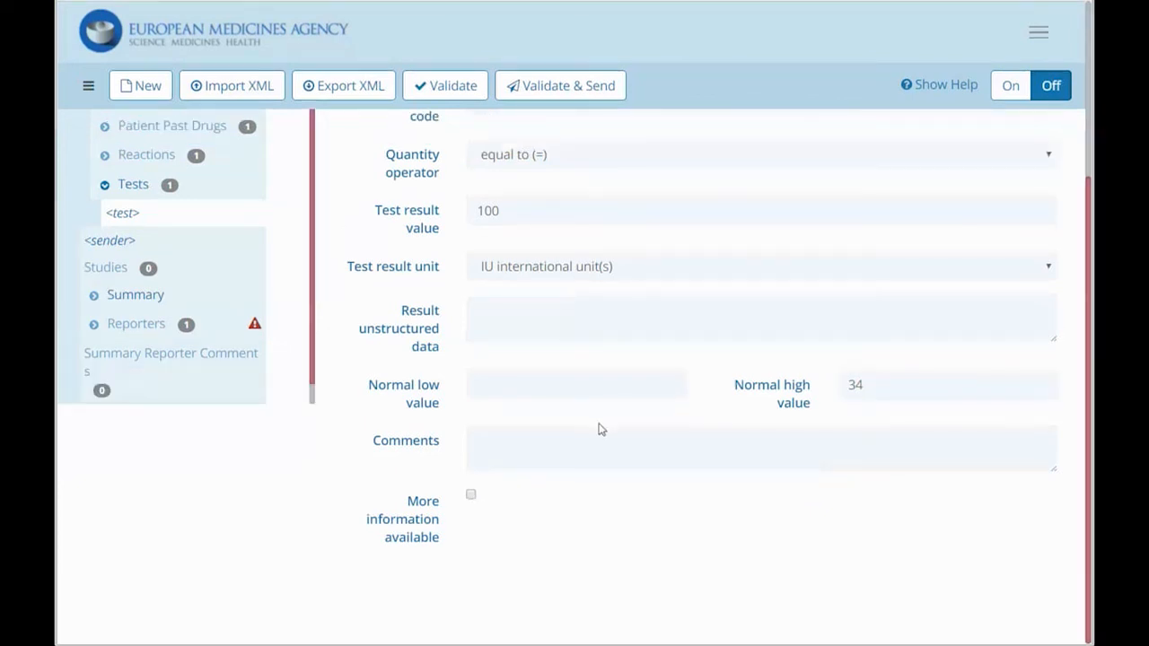
Review the sender section, then open the case summary section and expand its branch.
left_click(115, 242)
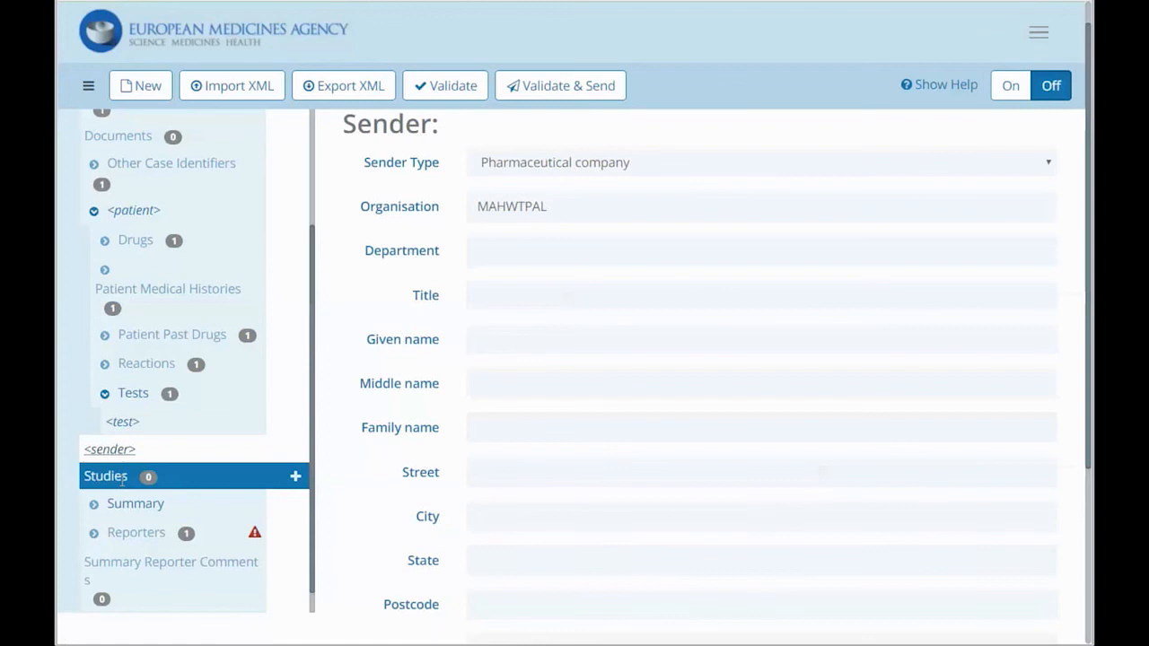
left_click(135, 508)
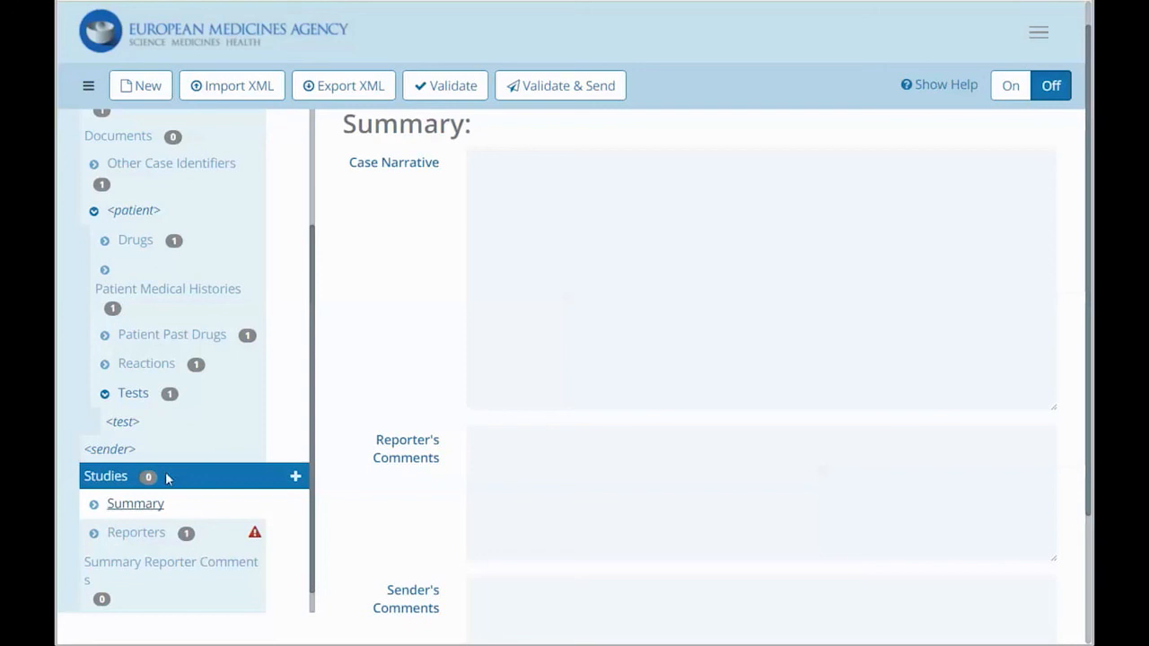
left_click(147, 504)
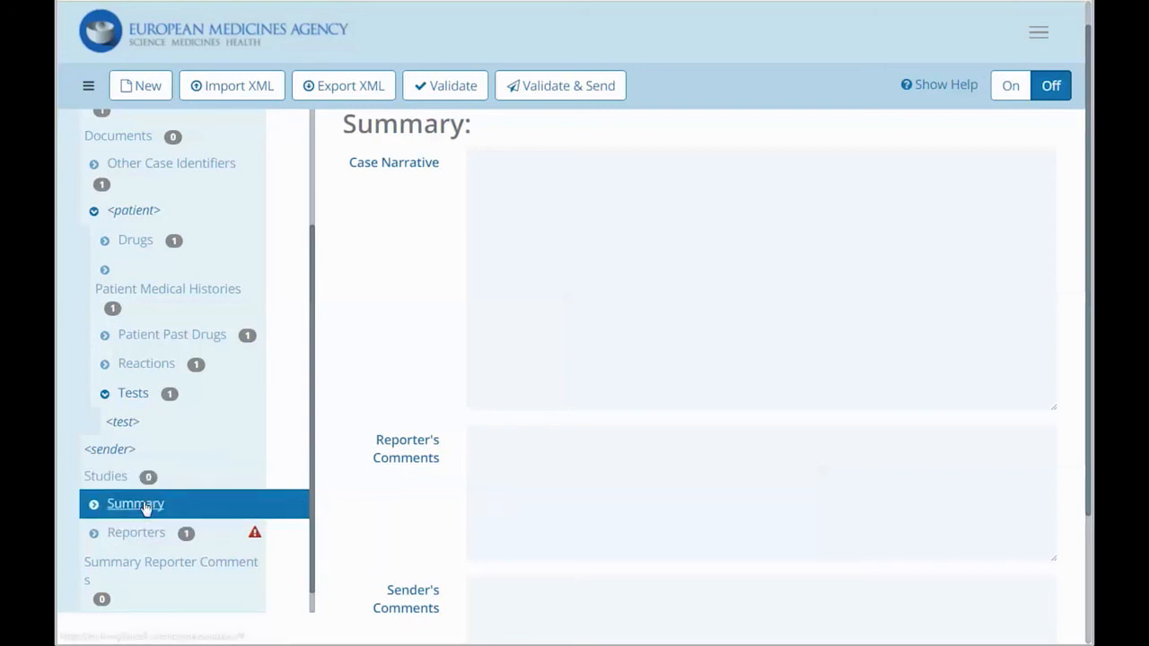
left_click(94, 506)
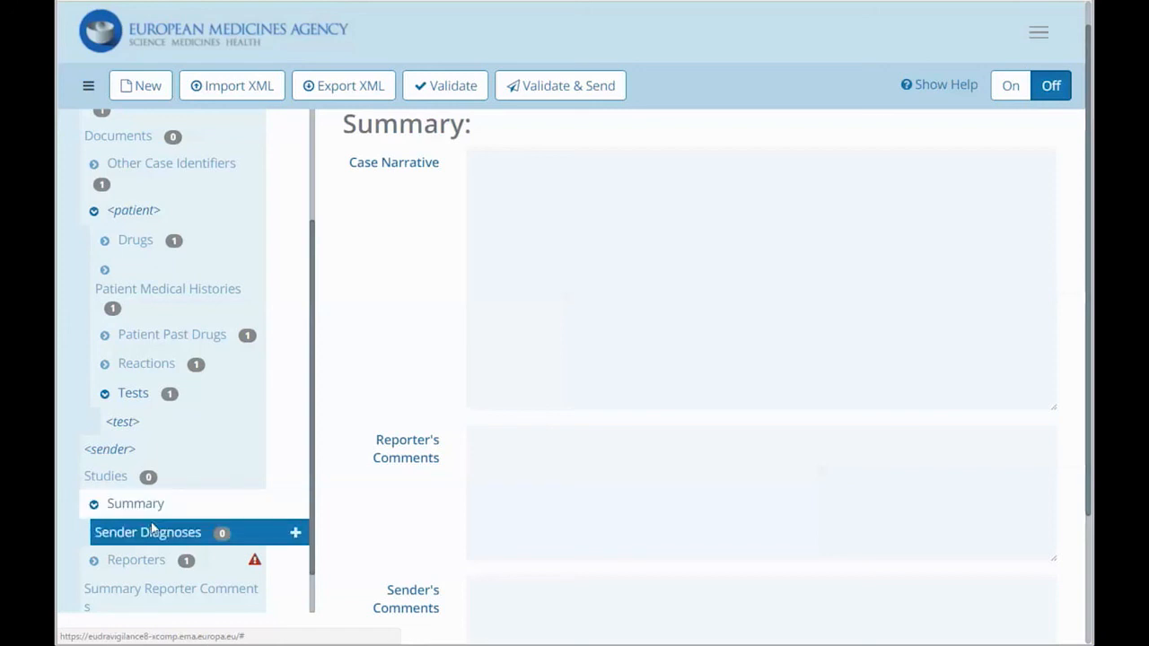
Add a summary reporter comment entry and open its native-language case summary form.
scroll(85, 565, "down", 1)
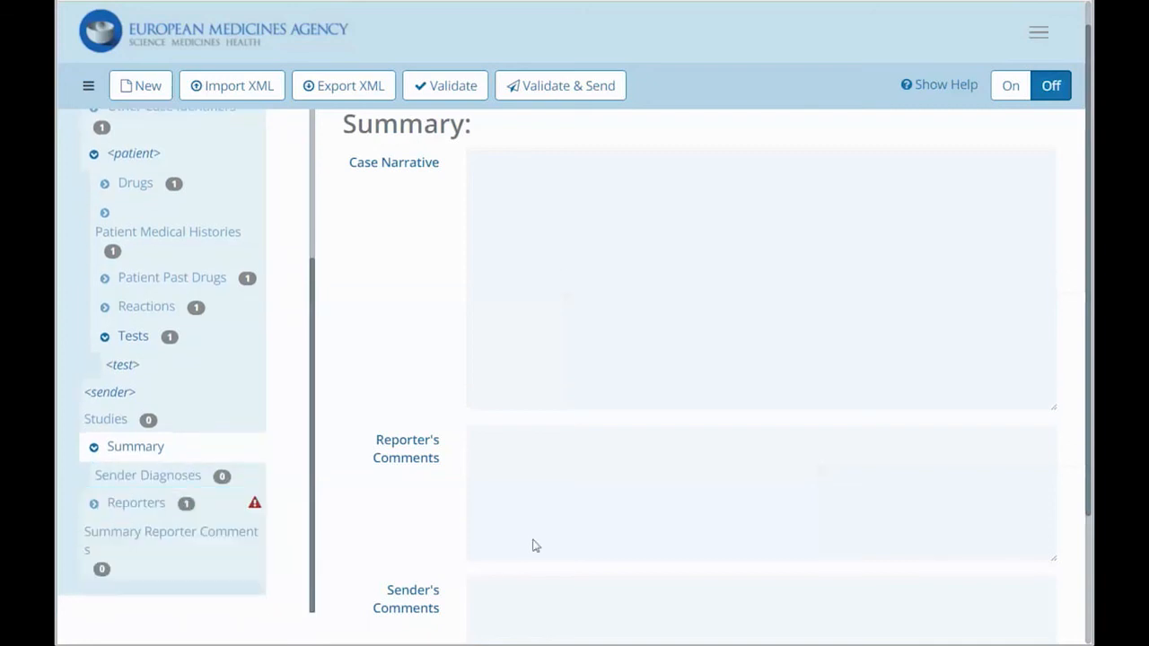
scroll(533, 543, "down", 2)
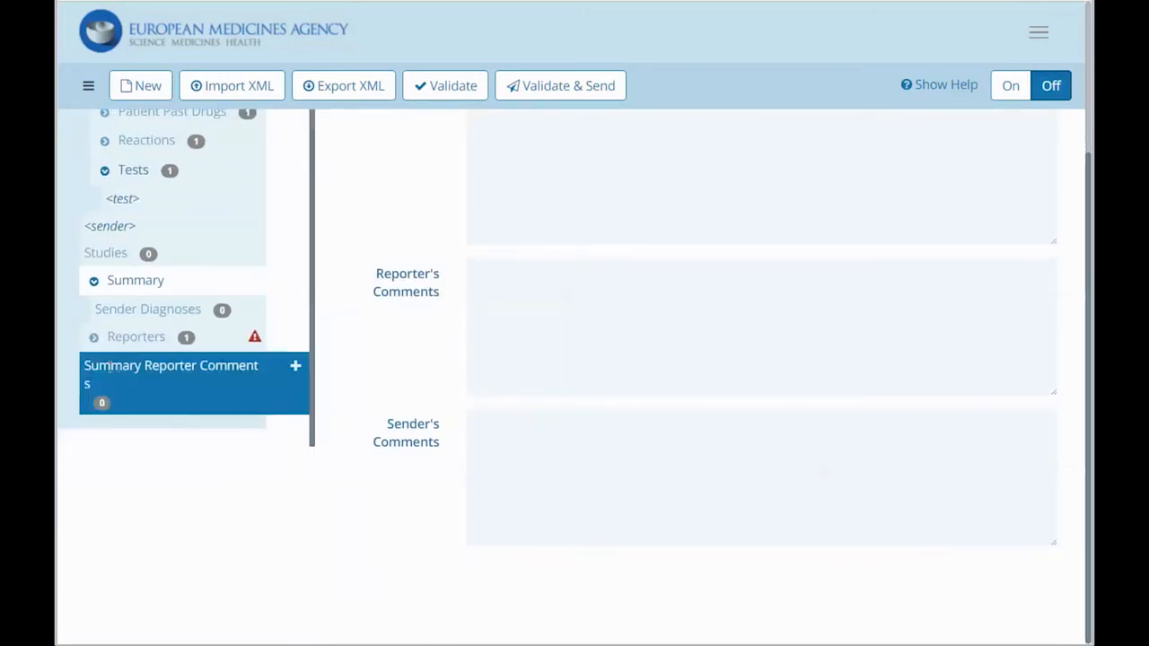
left_click(295, 367)
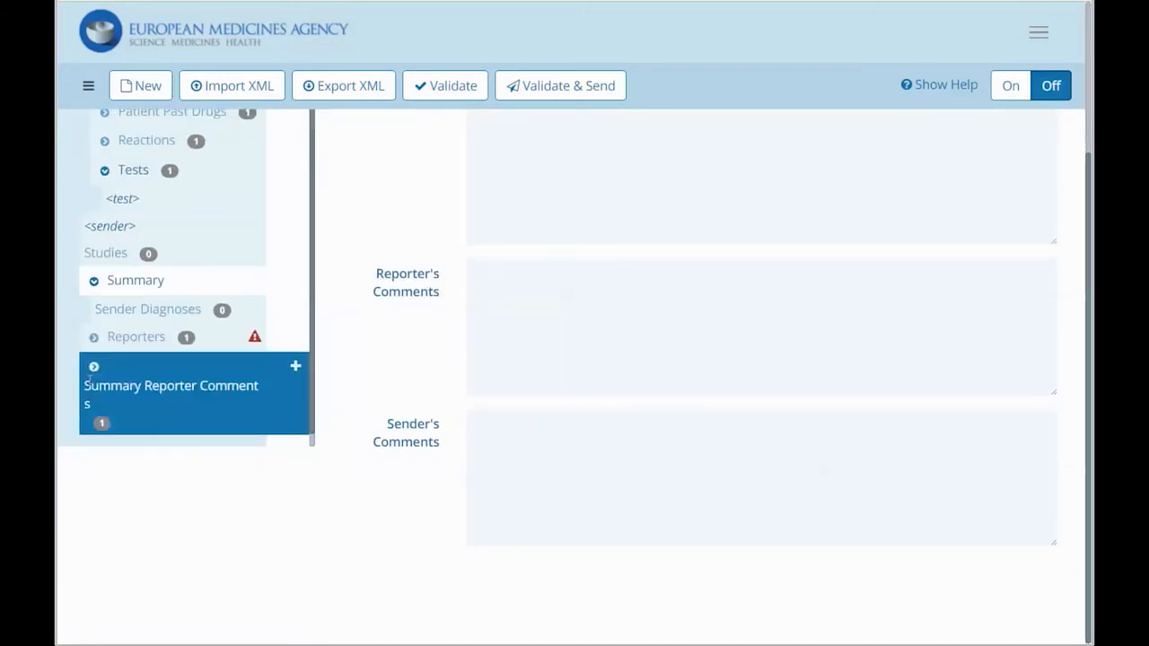
left_click(93, 366)
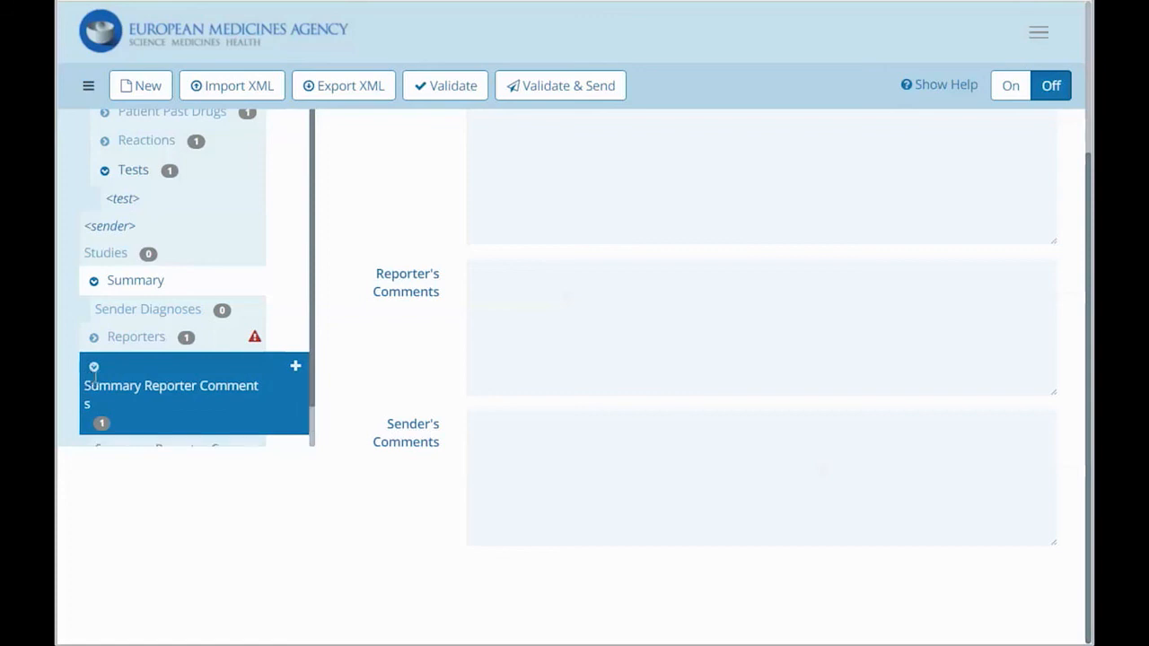
left_click(149, 444)
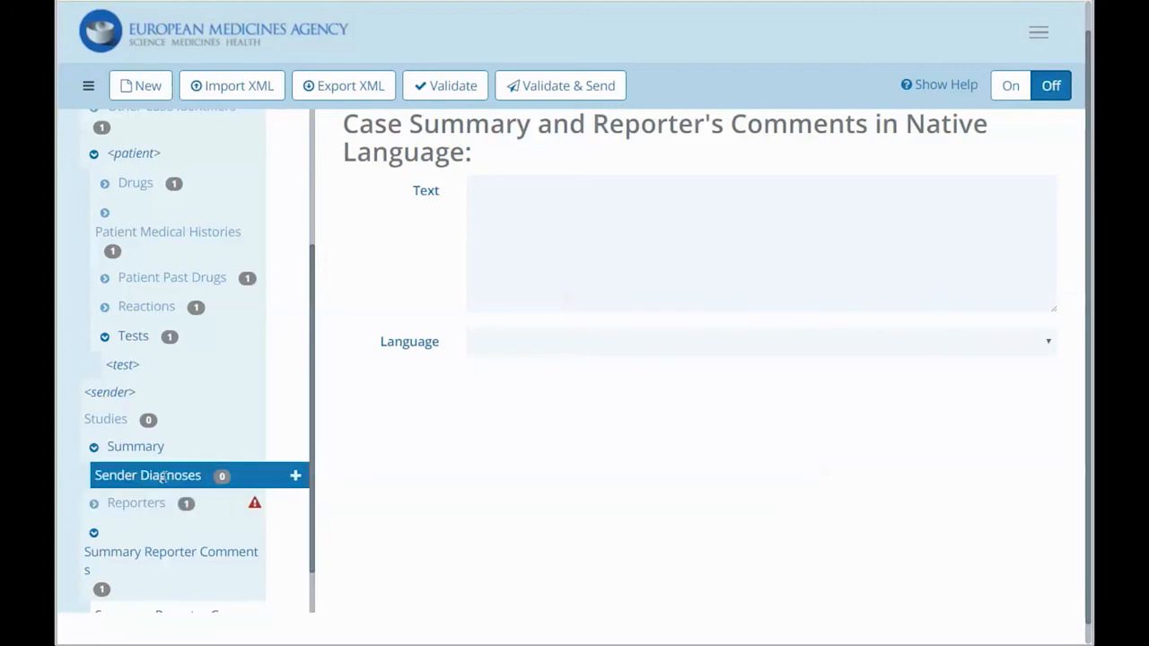
Add a sender diagnosis entry under the summary, view its MedDRA field and delete the entry.
left_click(296, 476)
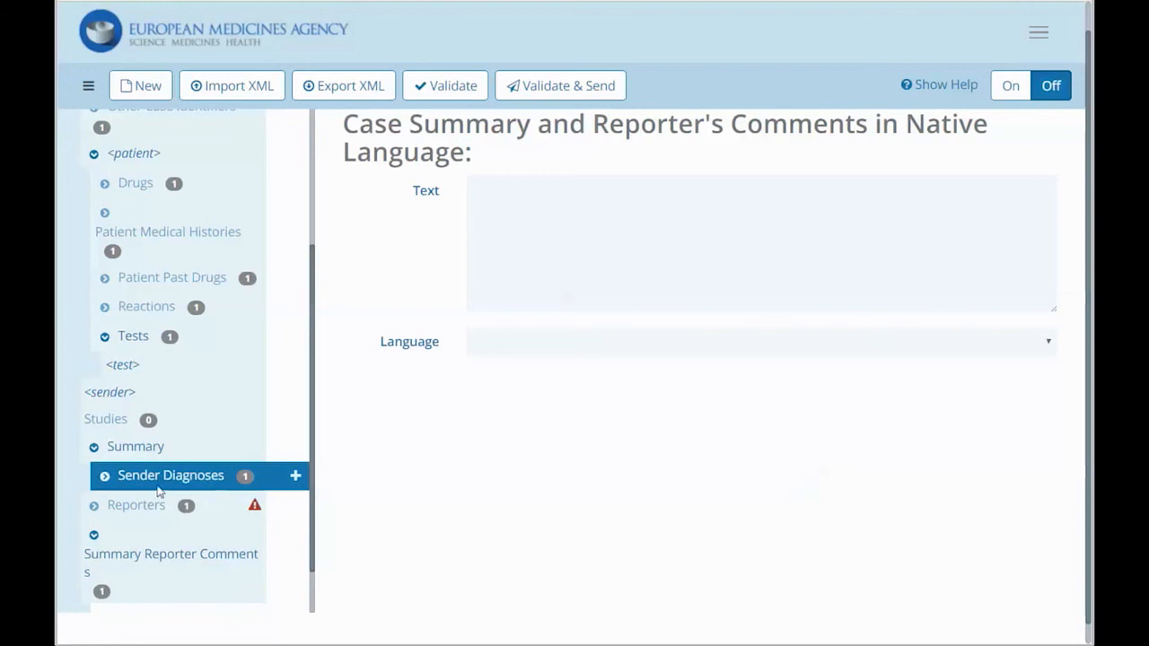
left_click(104, 476)
left_click(153, 506)
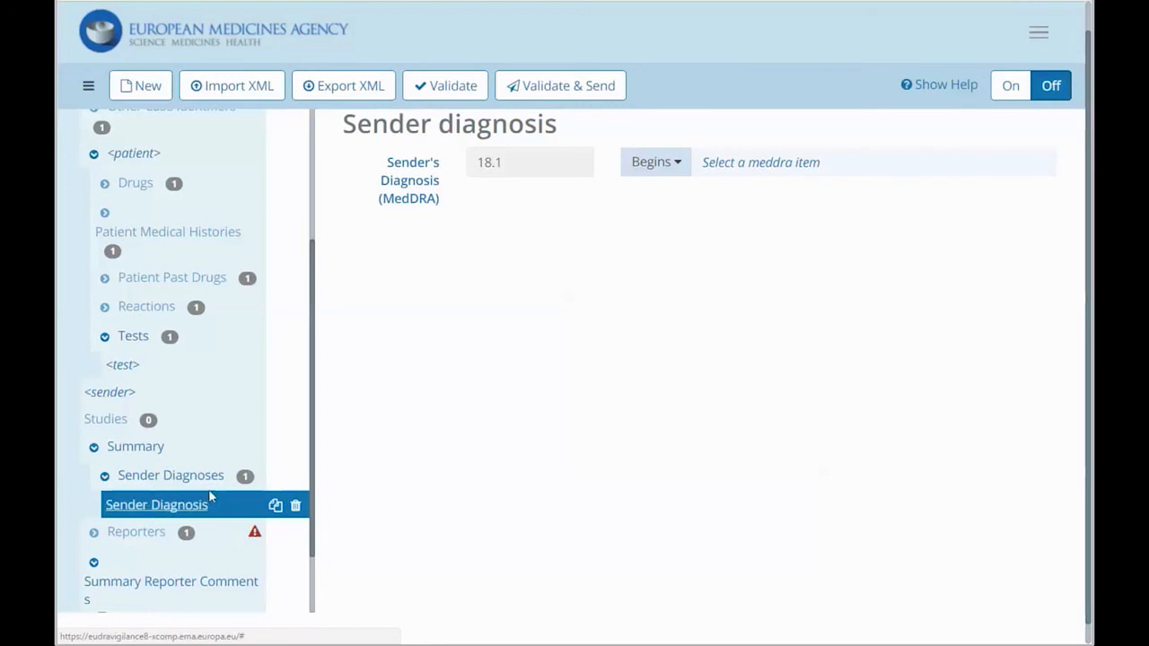
scroll(205, 463, "down", 1)
left_click(297, 449)
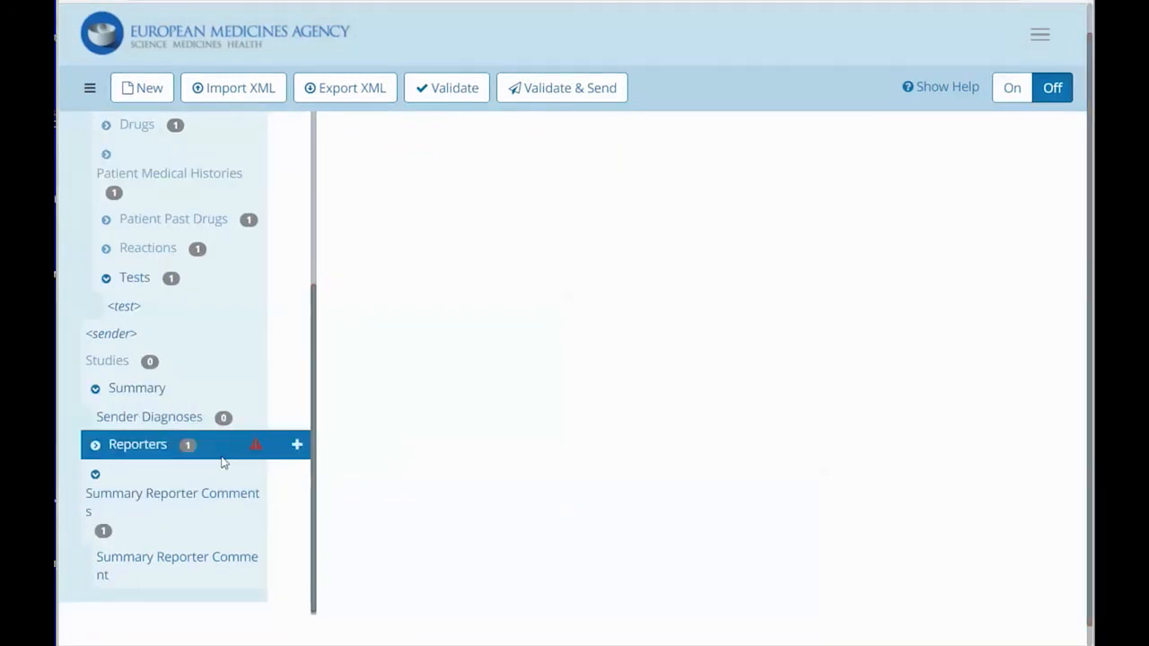
Collapse the summary and summary reporter comments branches and open the existing reporter entry.
left_click(95, 387)
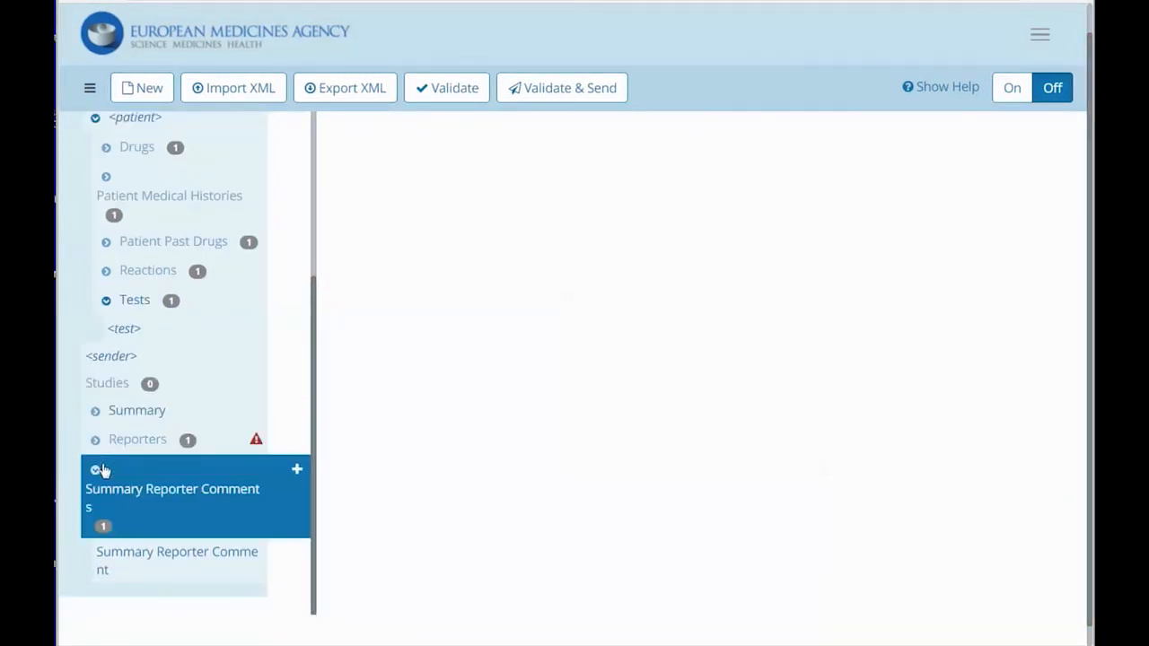
left_click(95, 470)
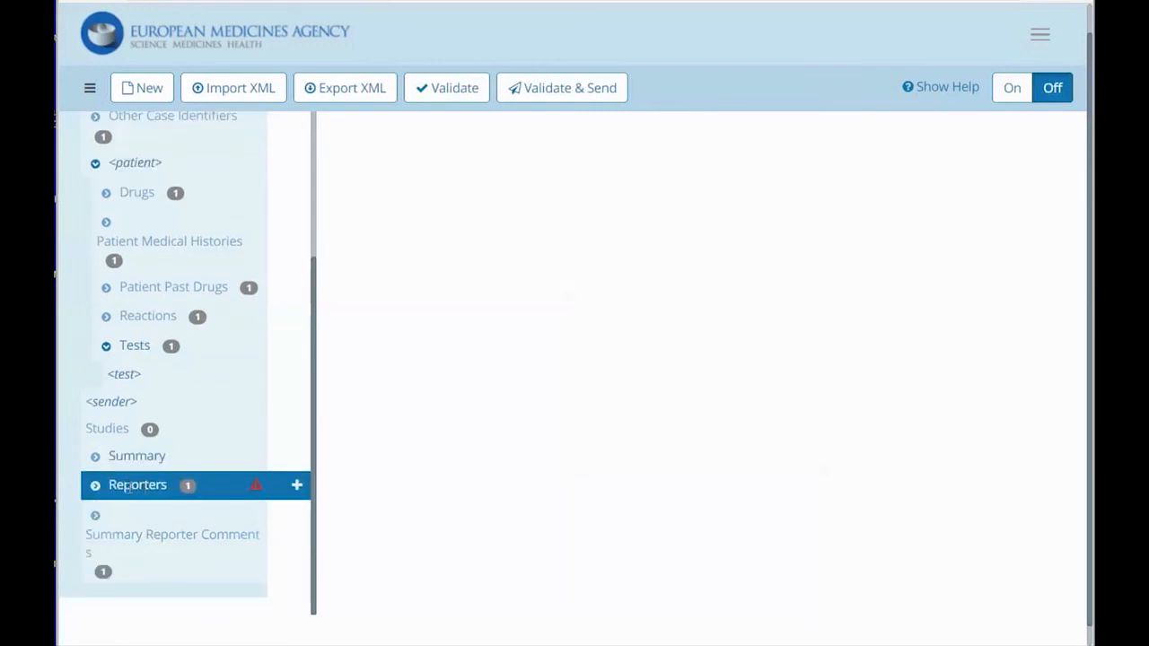
left_click(96, 485)
left_click(147, 514)
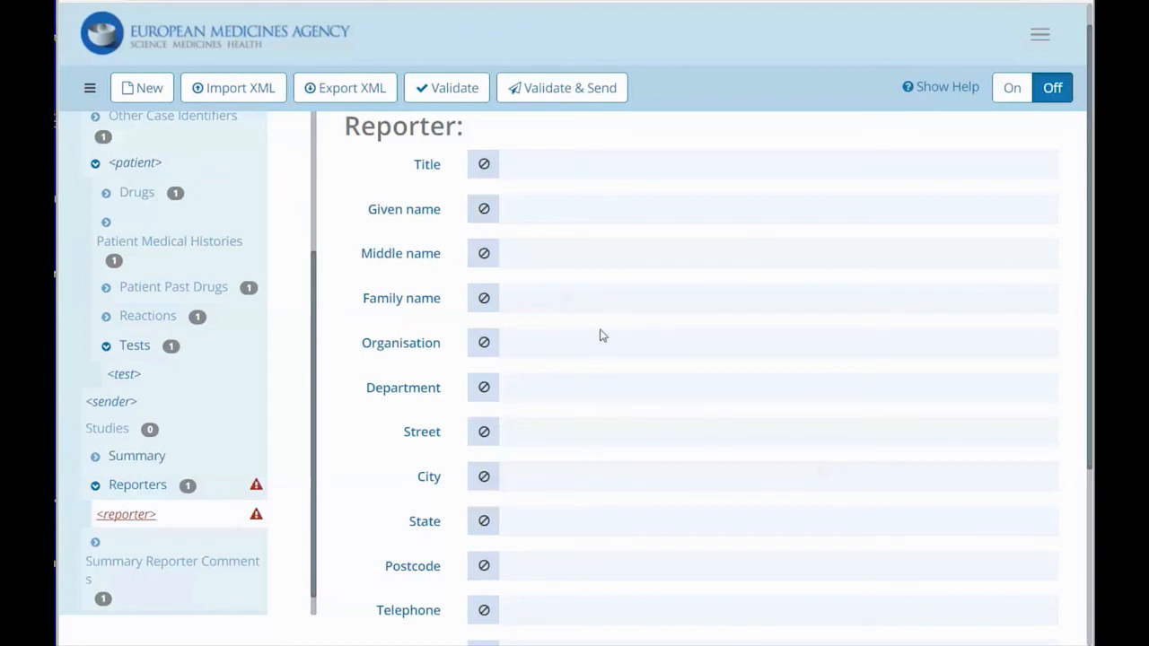
Examine the null flavour options available for the reporter's title and family name.
left_click(484, 163)
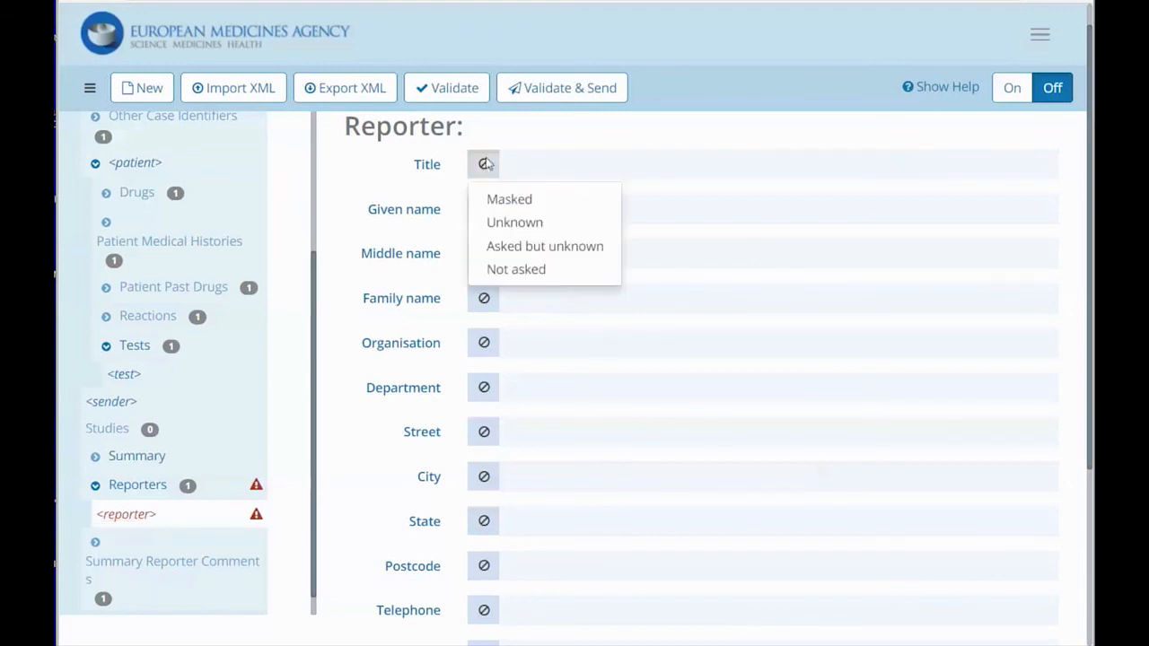
left_click(485, 306)
left_click(485, 307)
left_click(485, 307)
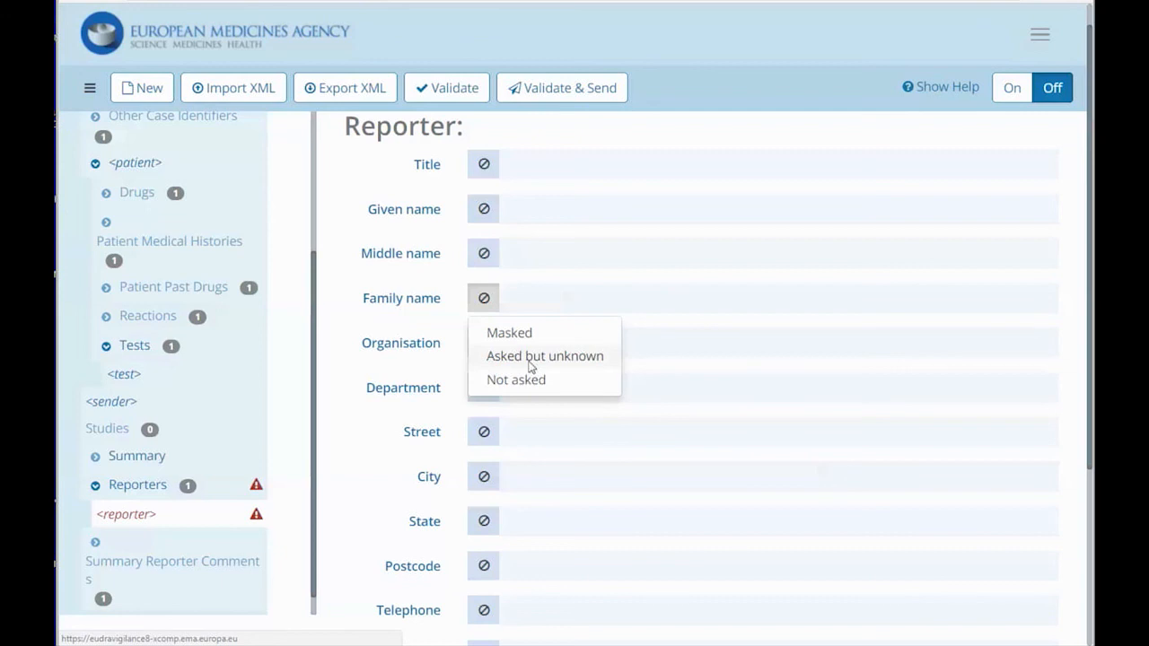
left_click(648, 534)
Set the reporter's country to Italy and the reporter qualification to Physician.
scroll(644, 536, "down", 2)
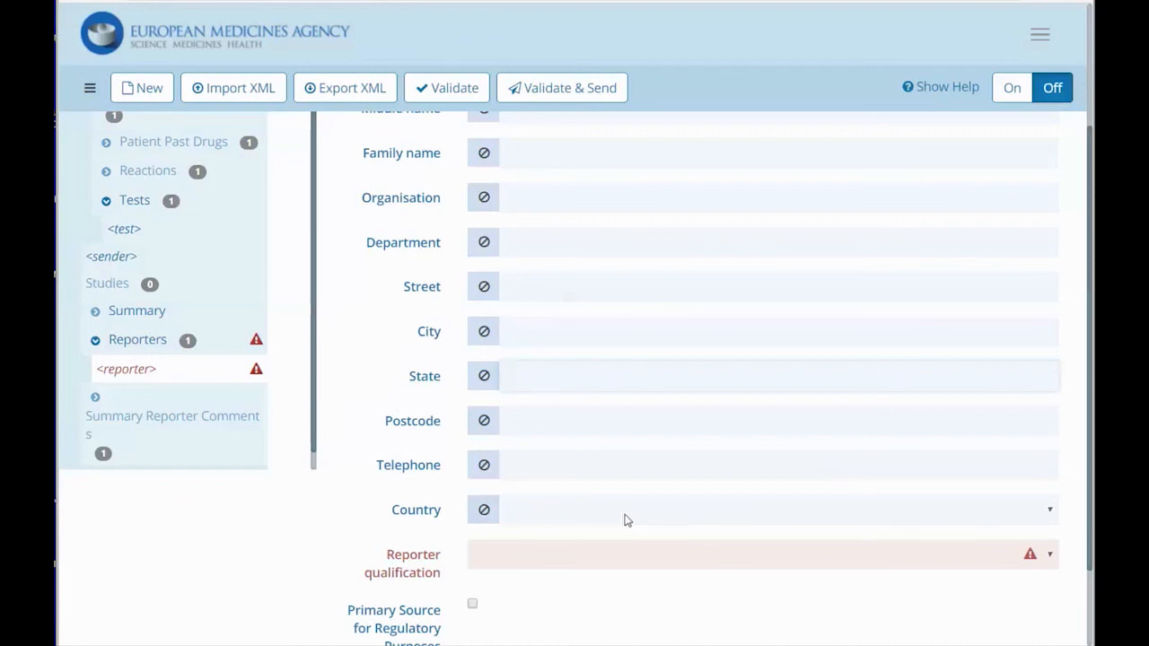
left_click(627, 520)
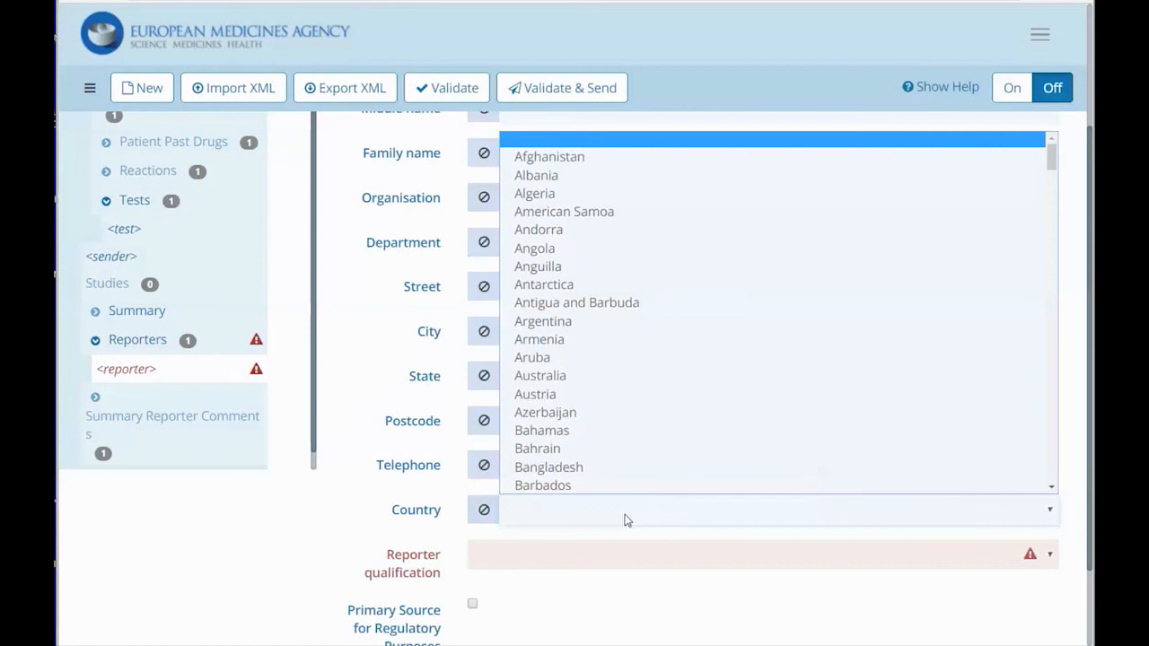
key("i")
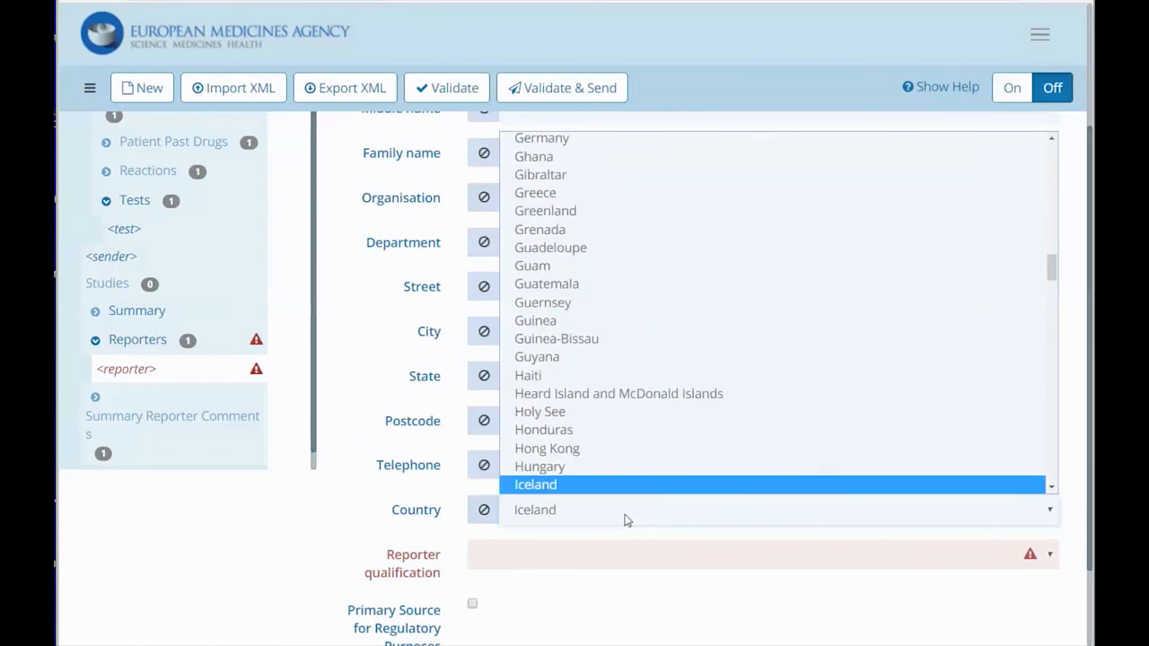
scroll(667, 476, "down", 4)
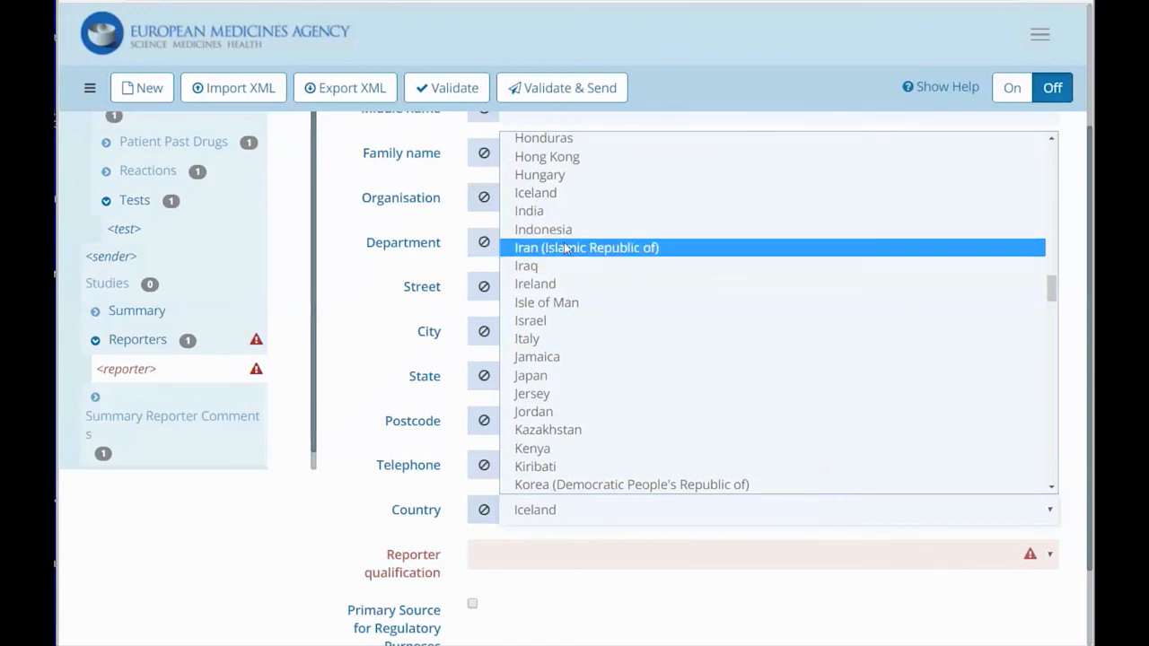
left_click(552, 339)
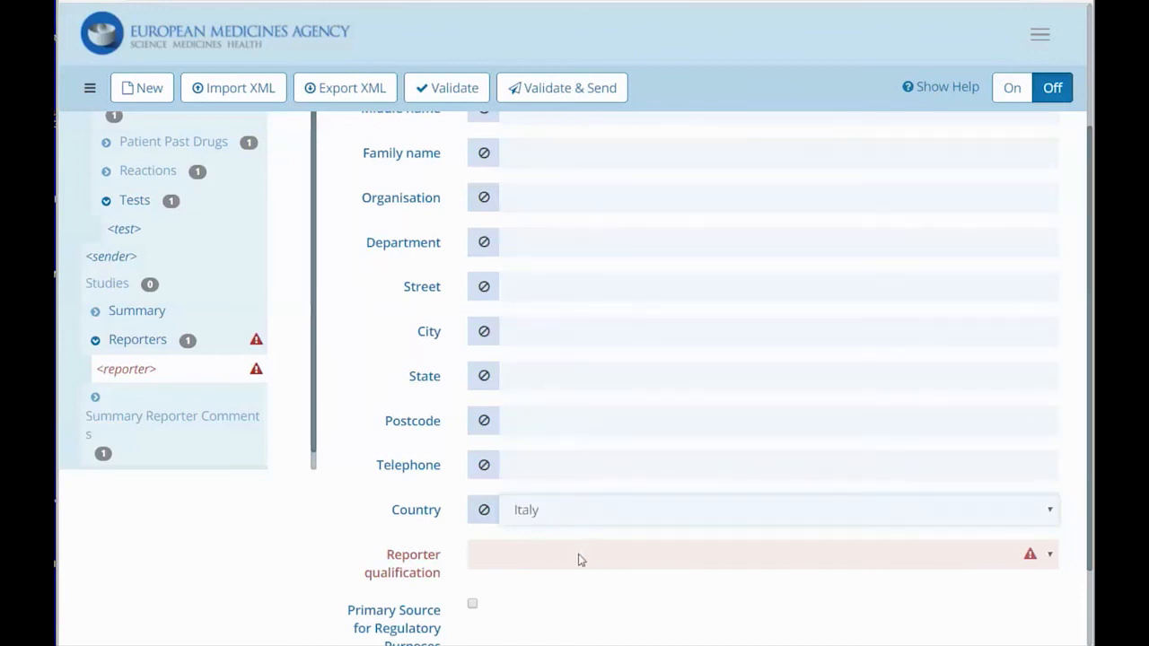
left_click(579, 558)
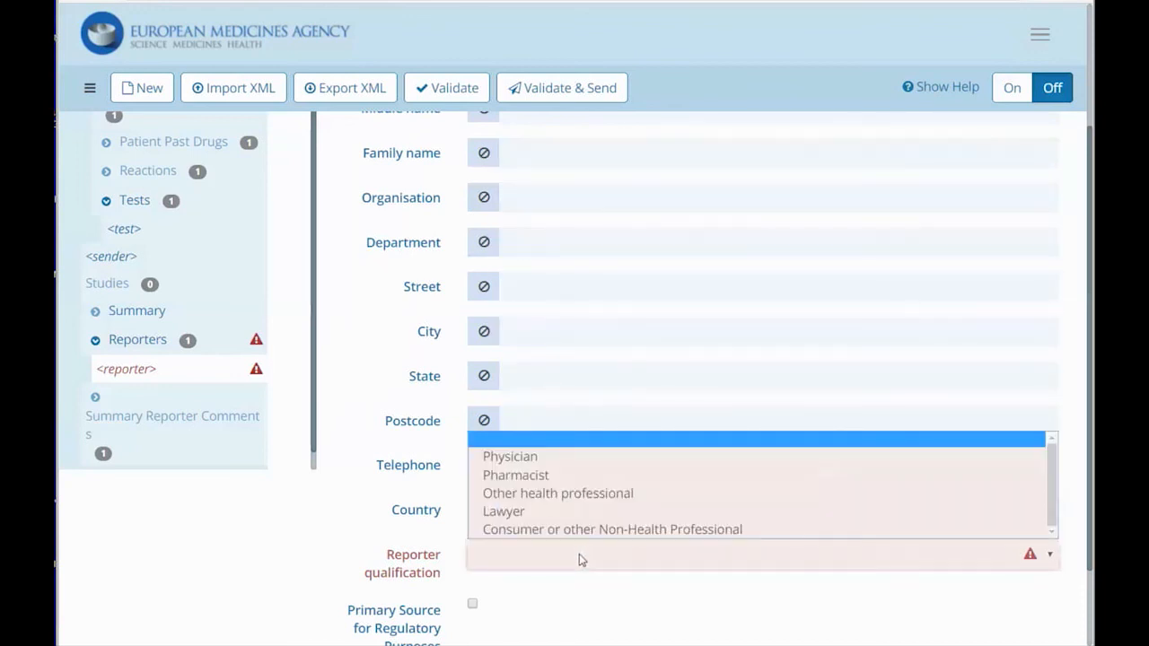
left_click(554, 456)
Change the reporter's country to Spain and view the selectable province states.
scroll(574, 552, "down", 2)
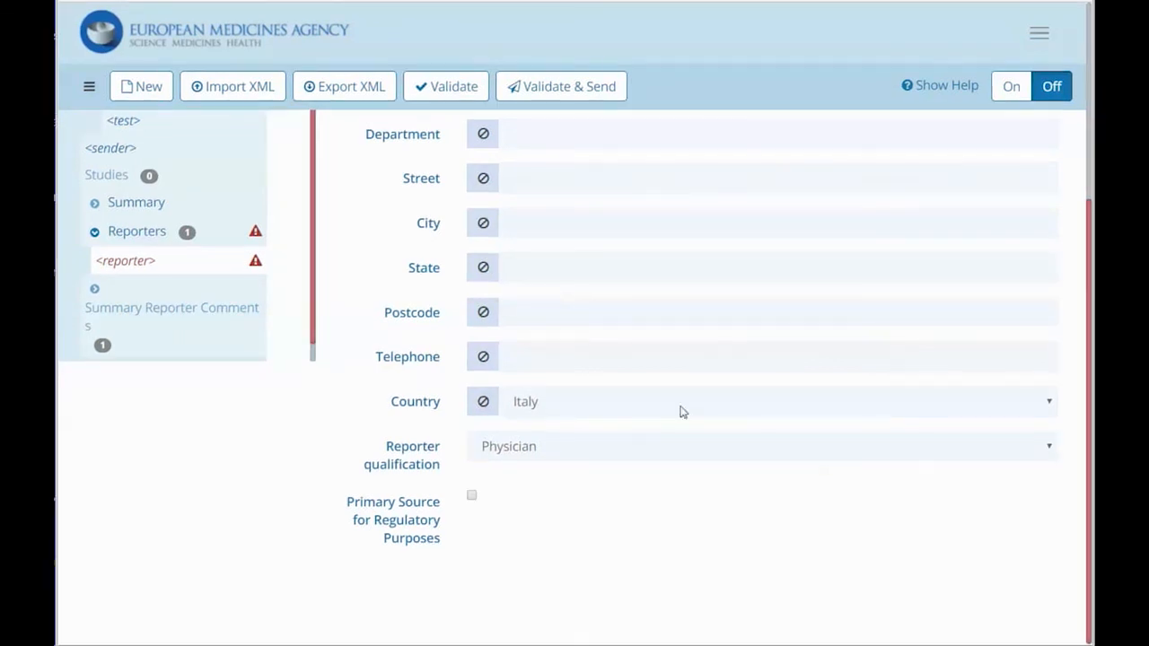
left_click(682, 411)
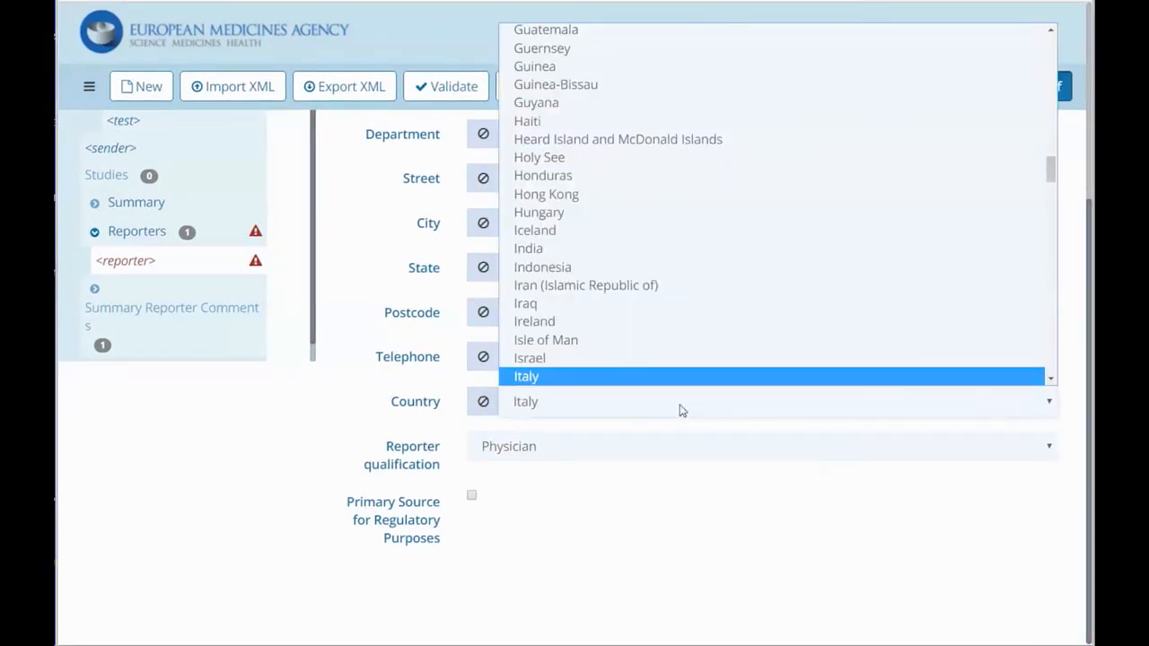
key("s")
scroll(643, 383, "down", 3)
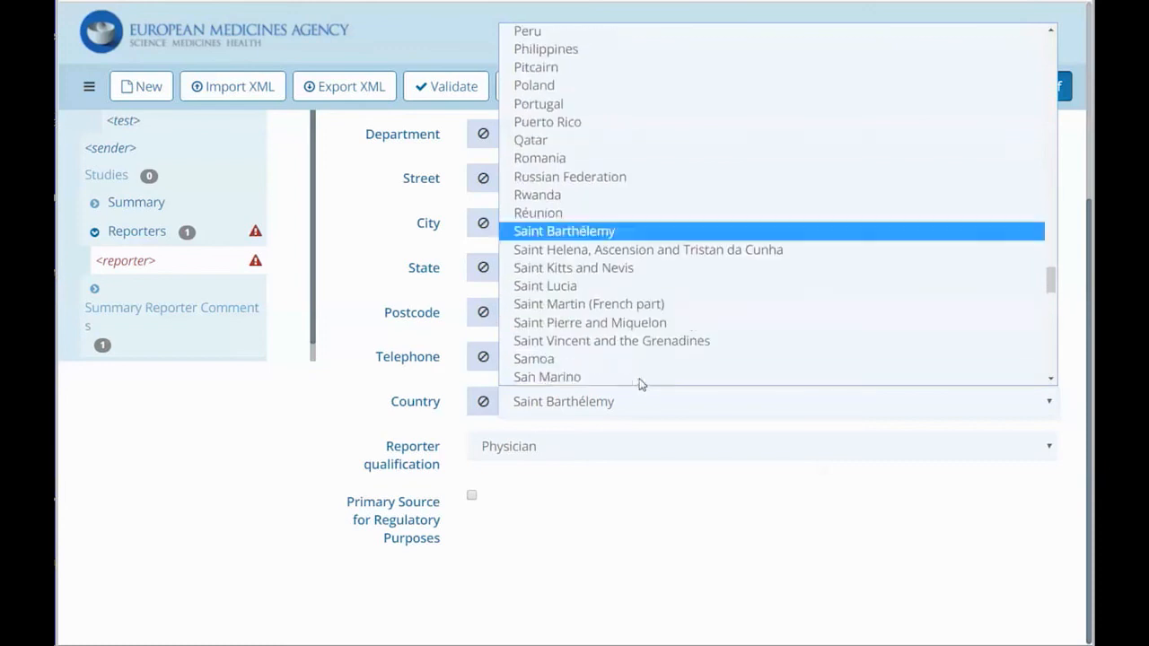
scroll(627, 382, "down", 1)
scroll(626, 382, "down", 2)
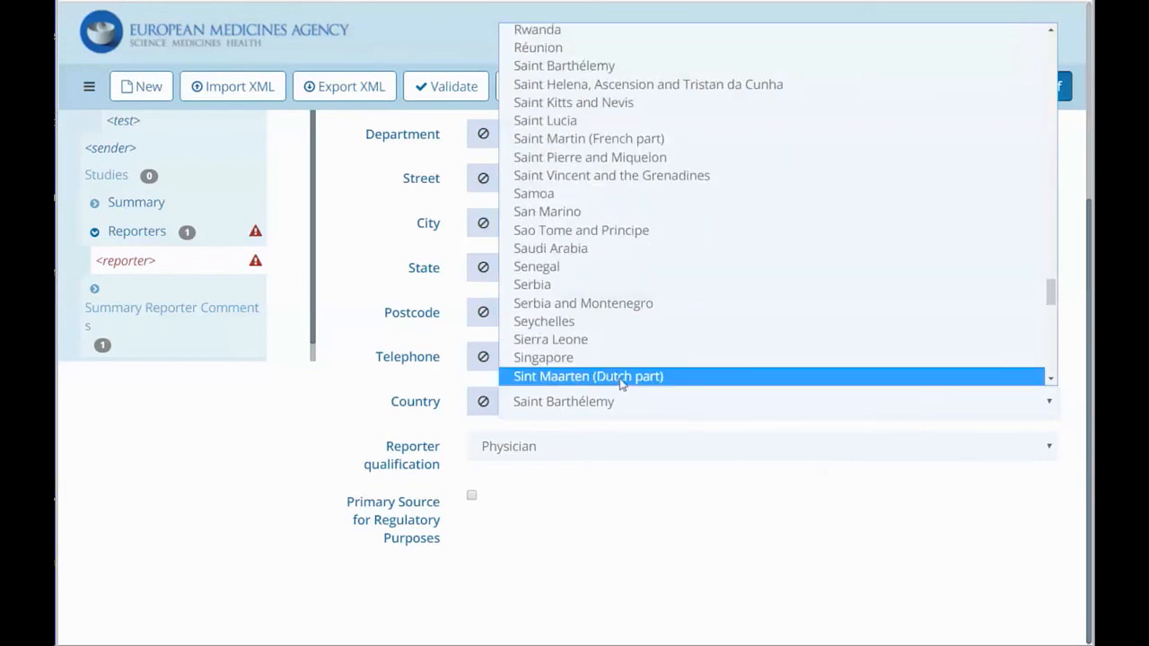
scroll(620, 382, "down", 1)
scroll(618, 383, "down", 2)
scroll(616, 380, "down", 2)
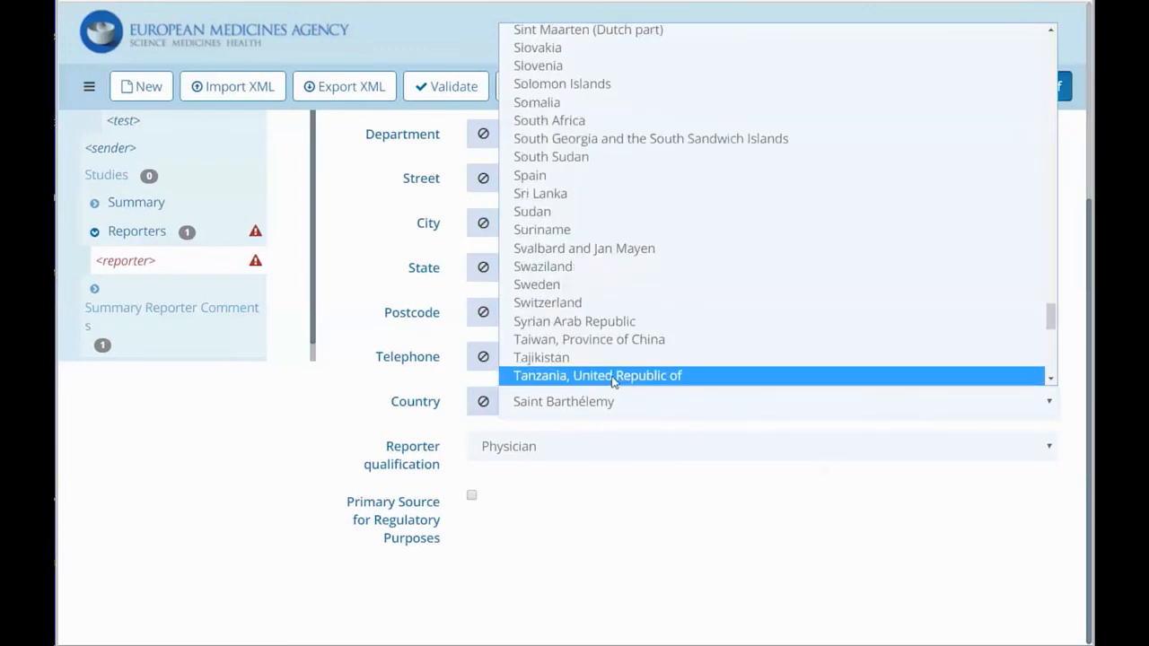
left_click(558, 176)
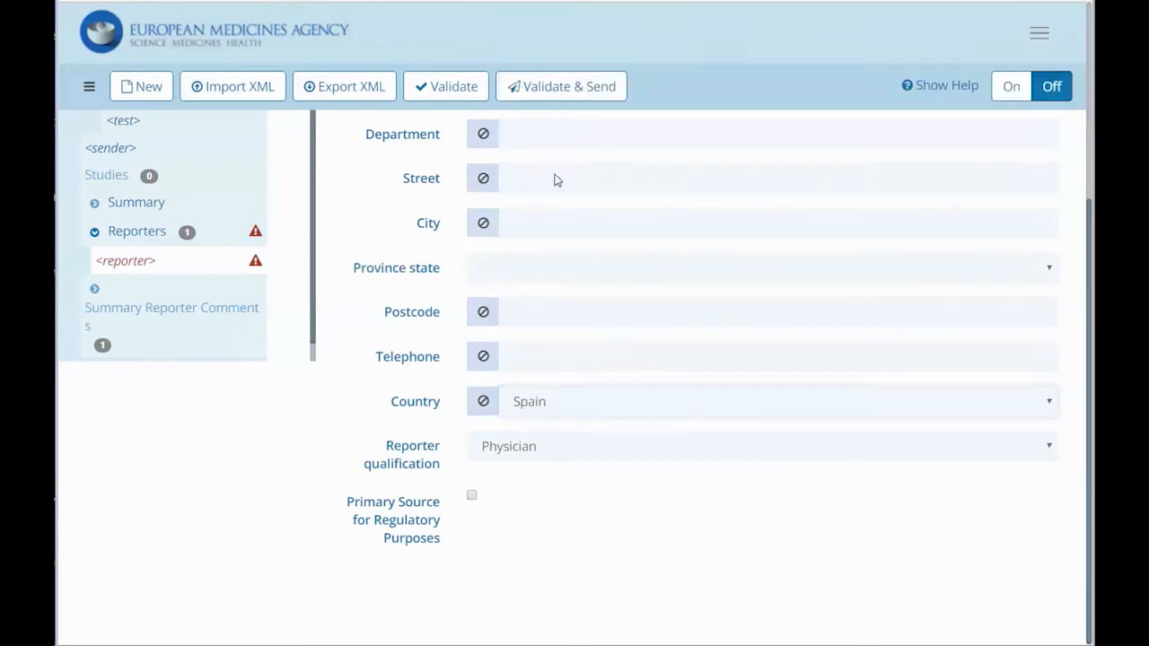
left_click(515, 269)
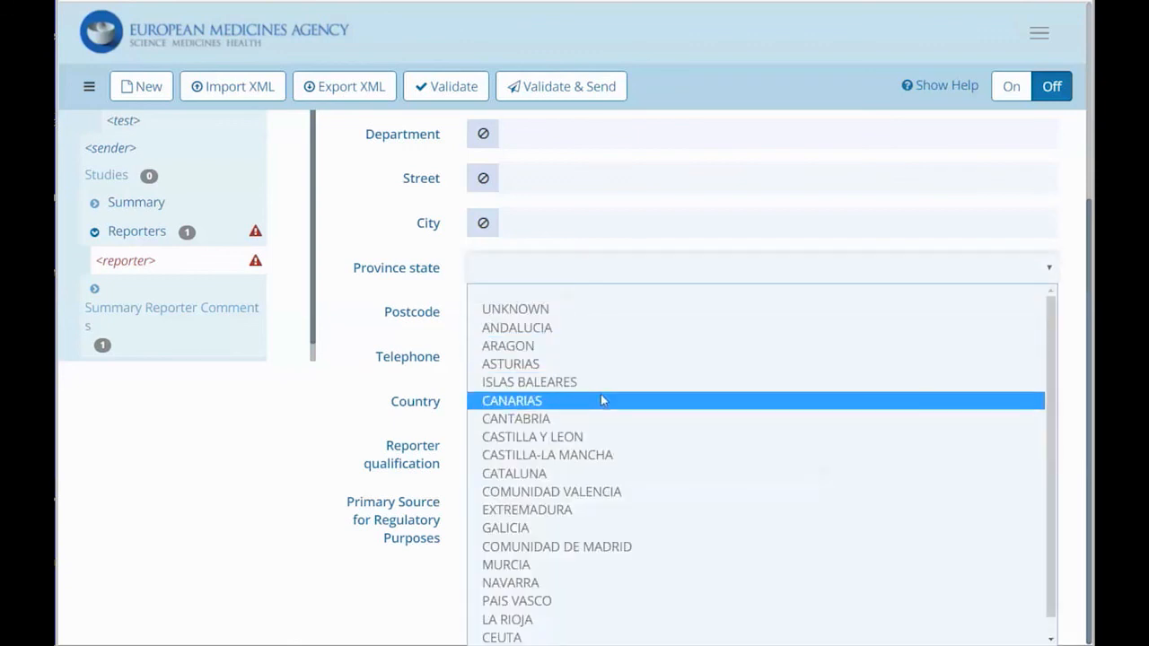
left_click(619, 454)
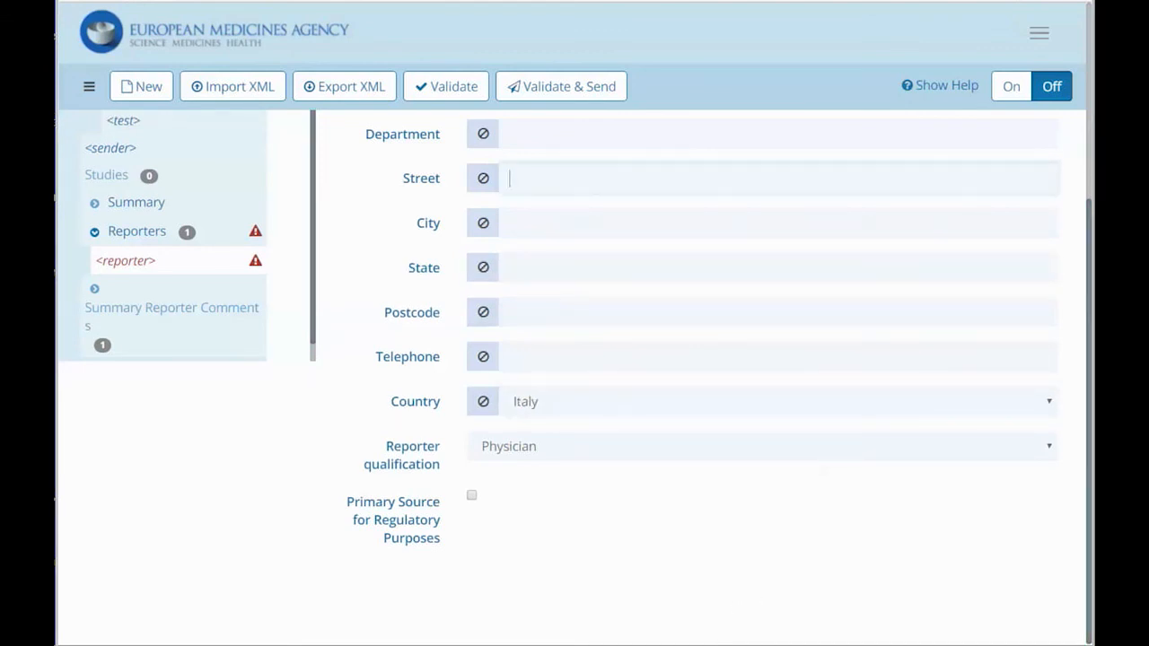
Mark the reporter as the primary source for regulatory purposes.
left_click(472, 495)
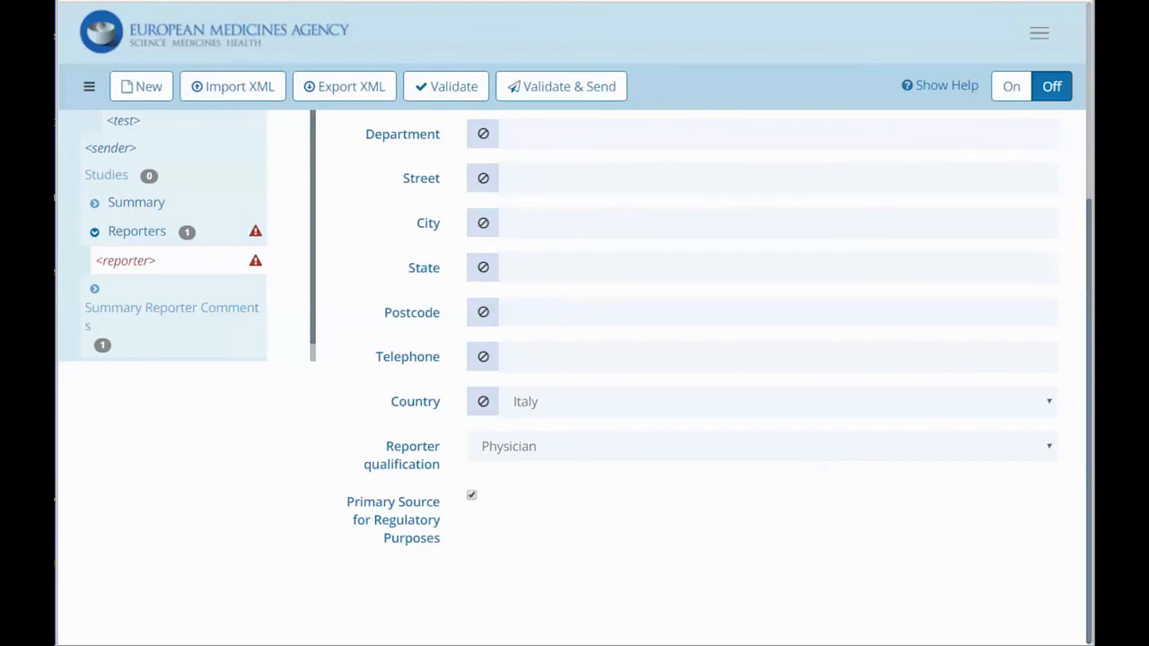
left_click(118, 266)
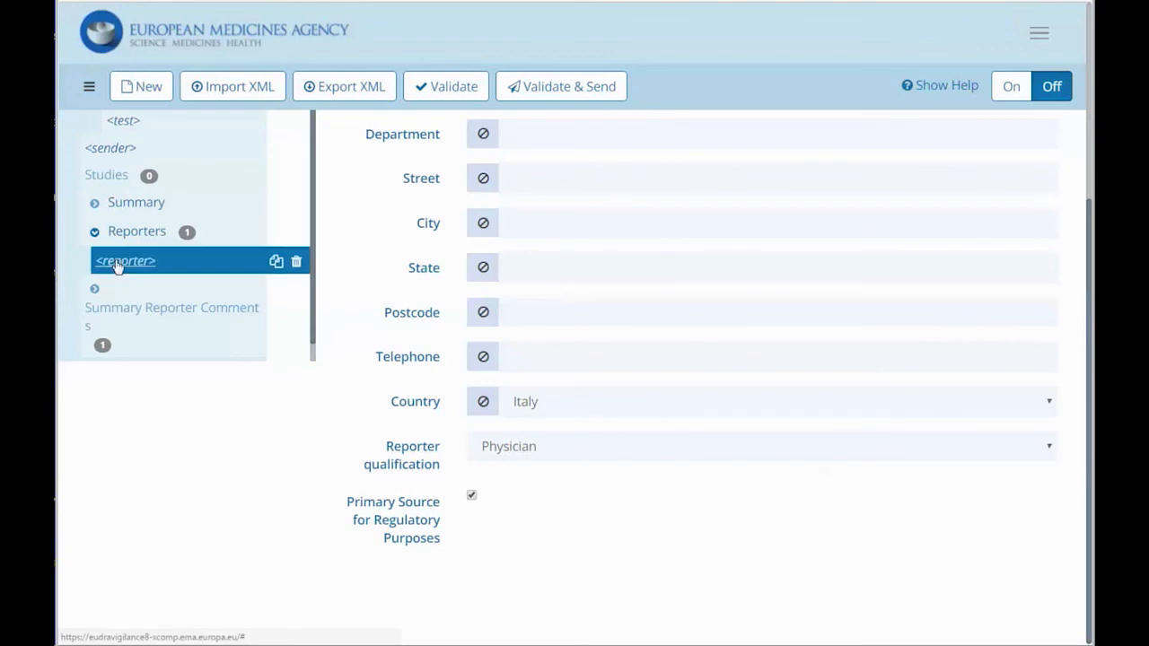
Add a drug reaction entry under the DICLOFENAC drug and open it.
scroll(146, 266, "up", 5)
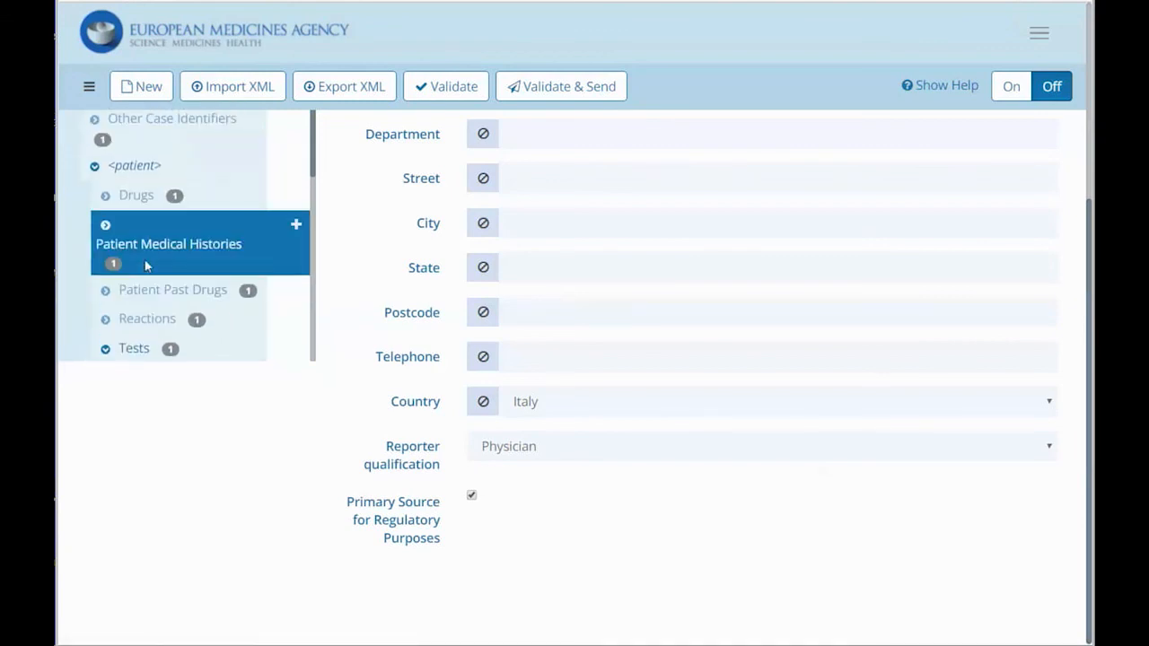
scroll(146, 265, "up", 1)
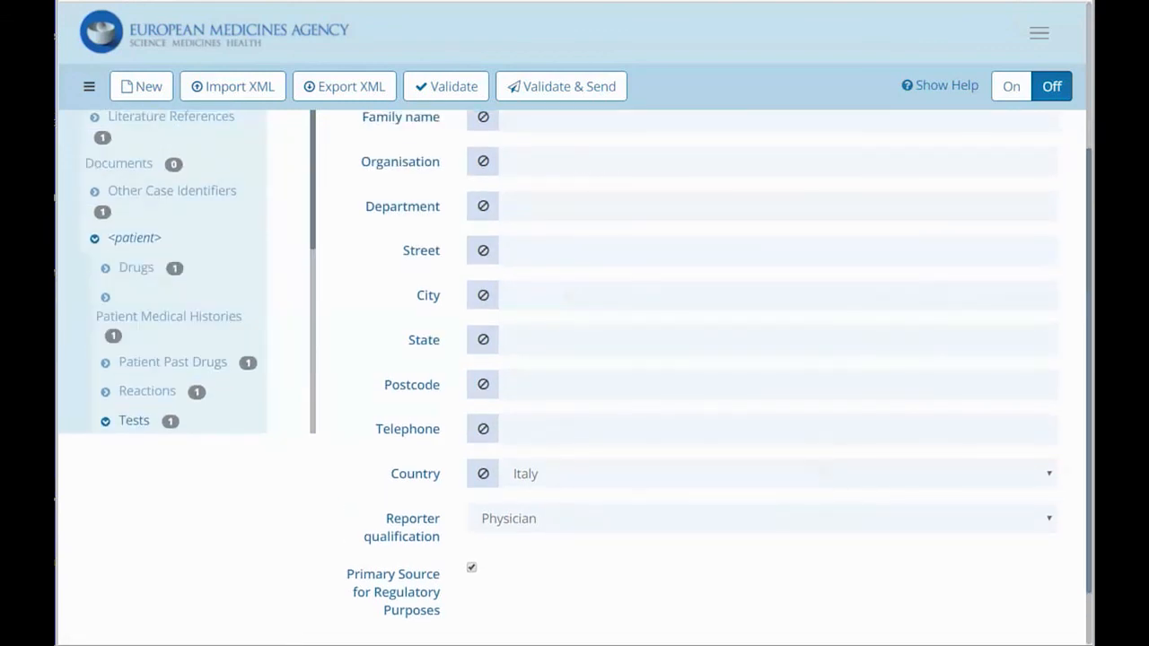
left_click(104, 266)
left_click(116, 297)
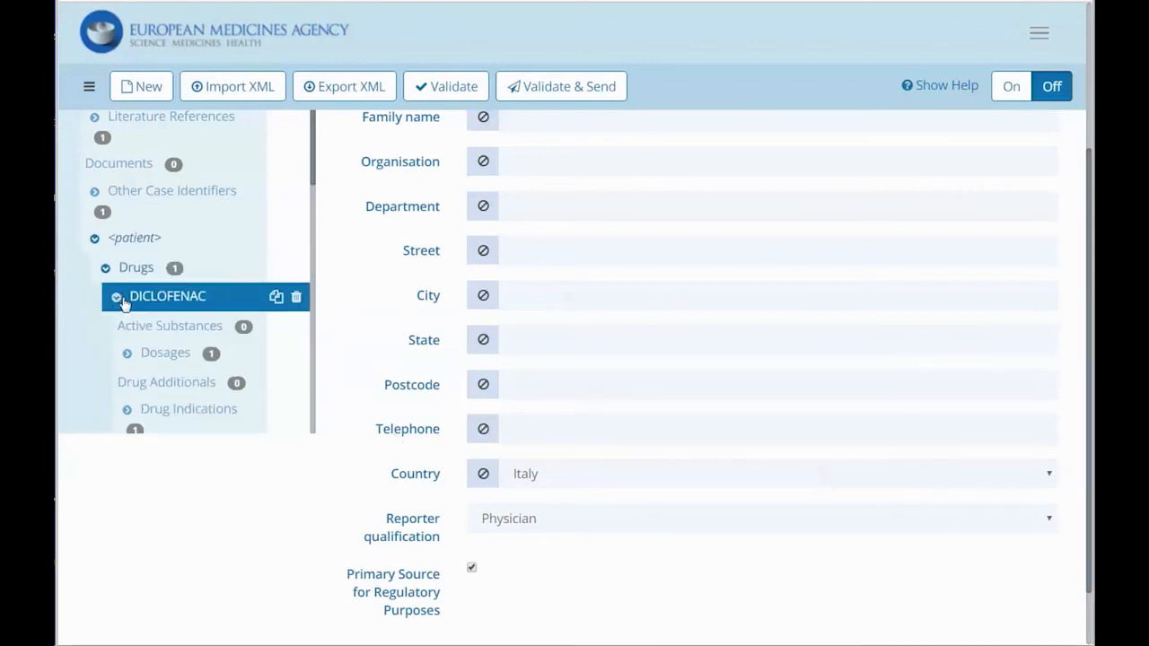
scroll(166, 398, "down", 1)
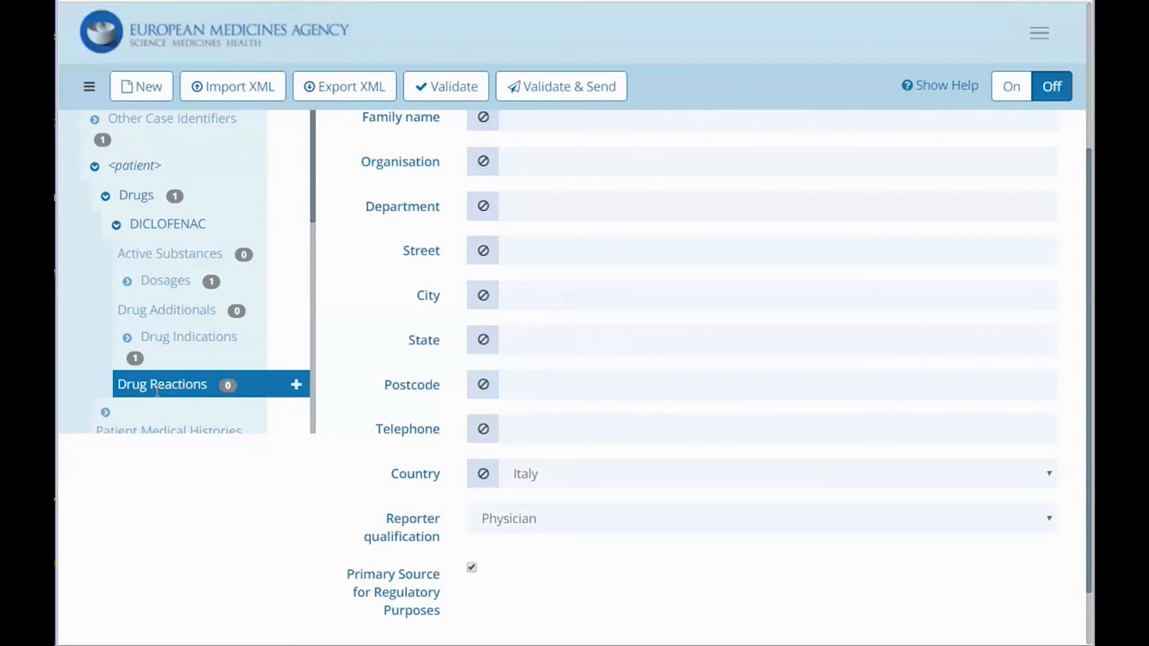
left_click(297, 385)
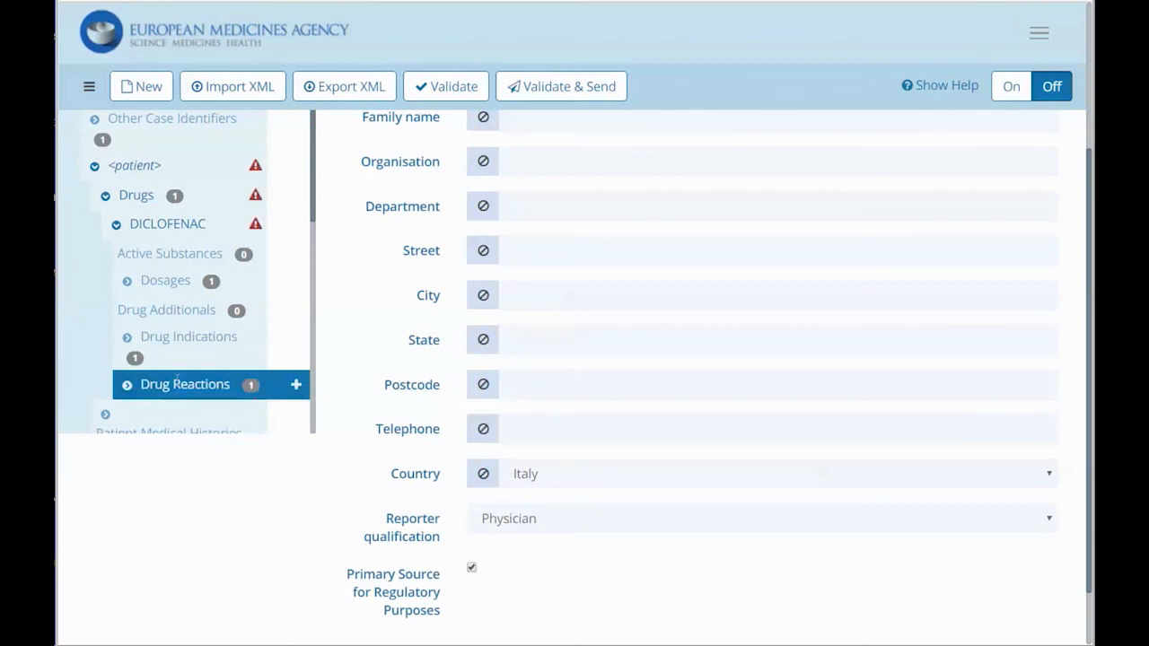
left_click(127, 388)
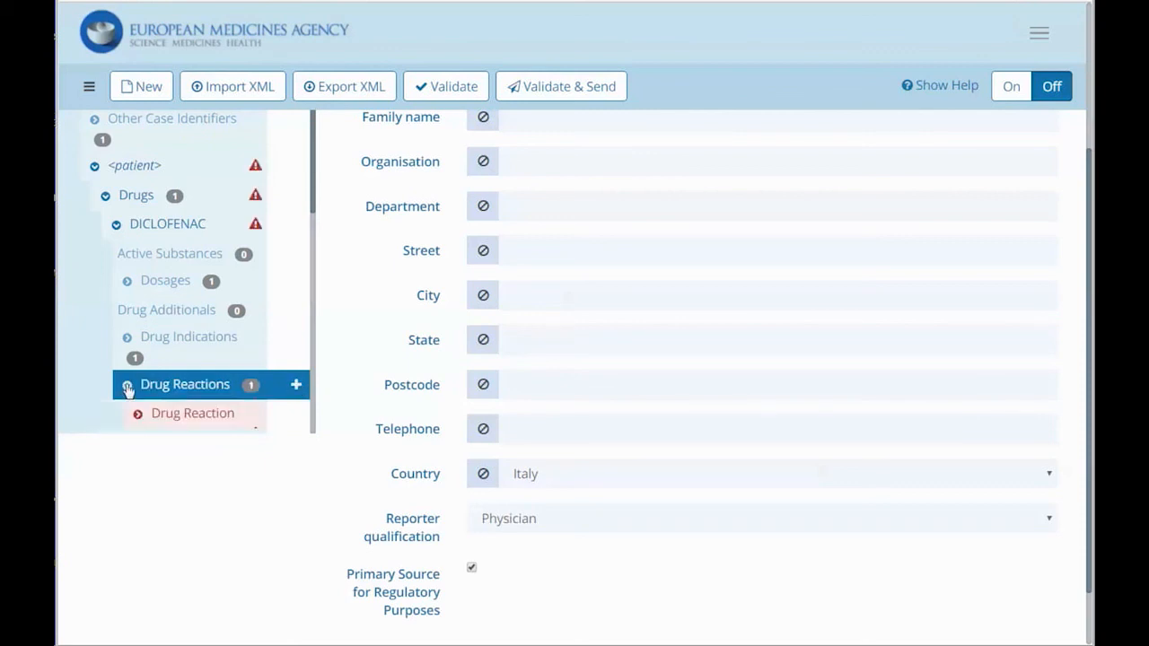
left_click(180, 413)
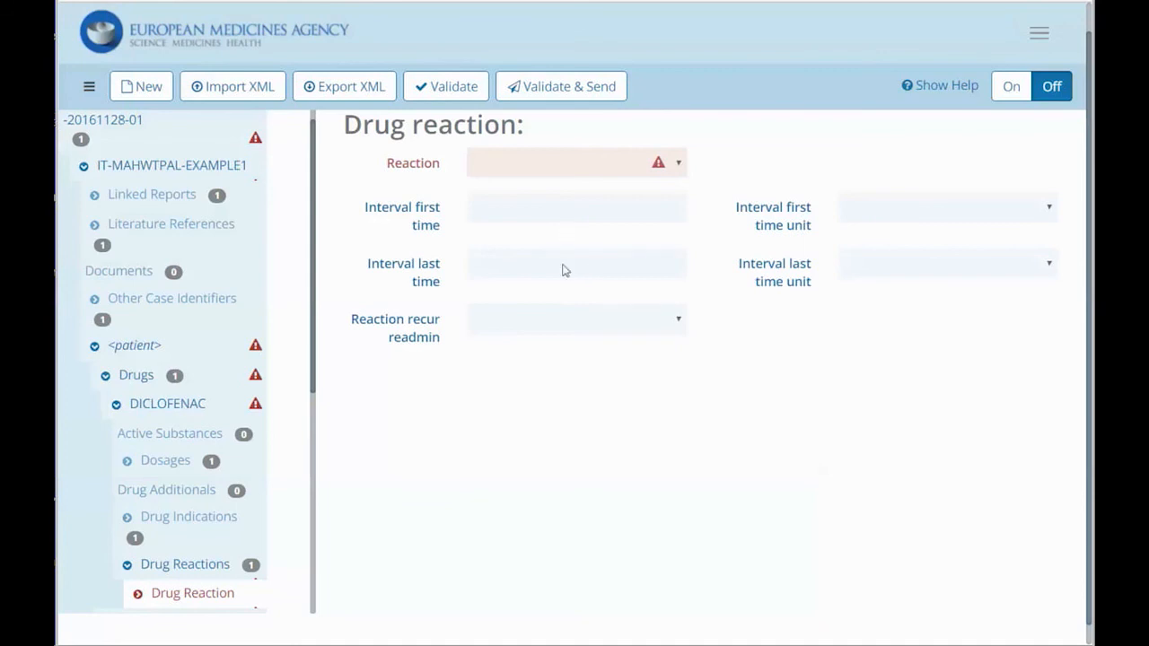
View the rechallenge recurrence options and set the drug reaction's Reaction to Hepatitis (10019717).
left_click(575, 316)
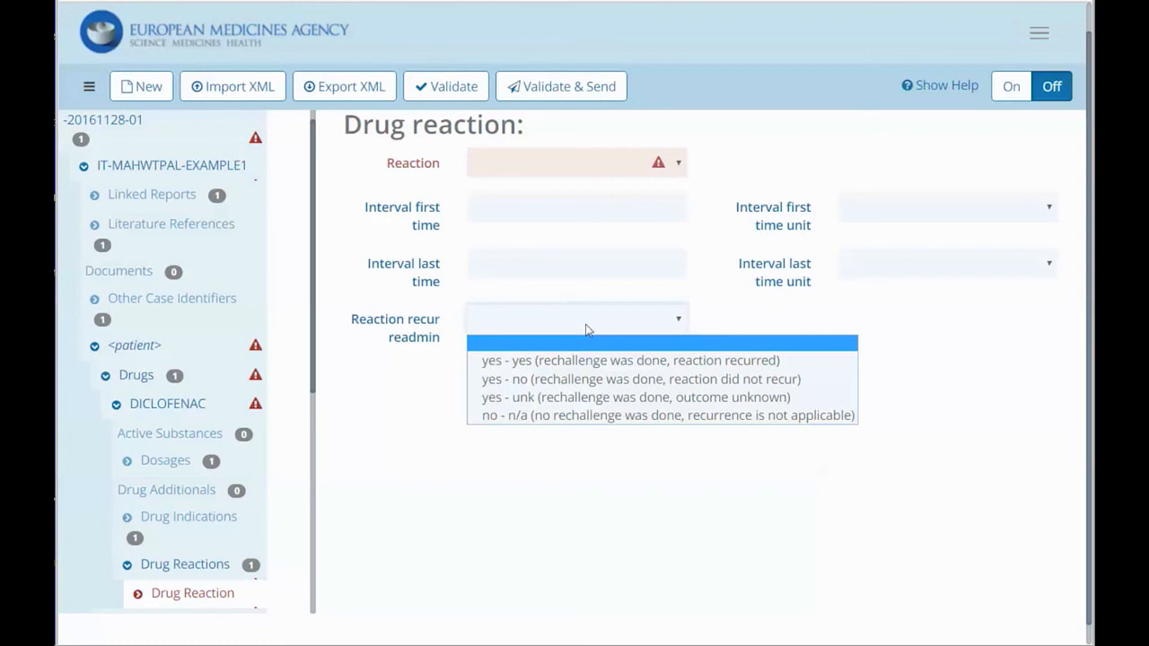
left_click(569, 156)
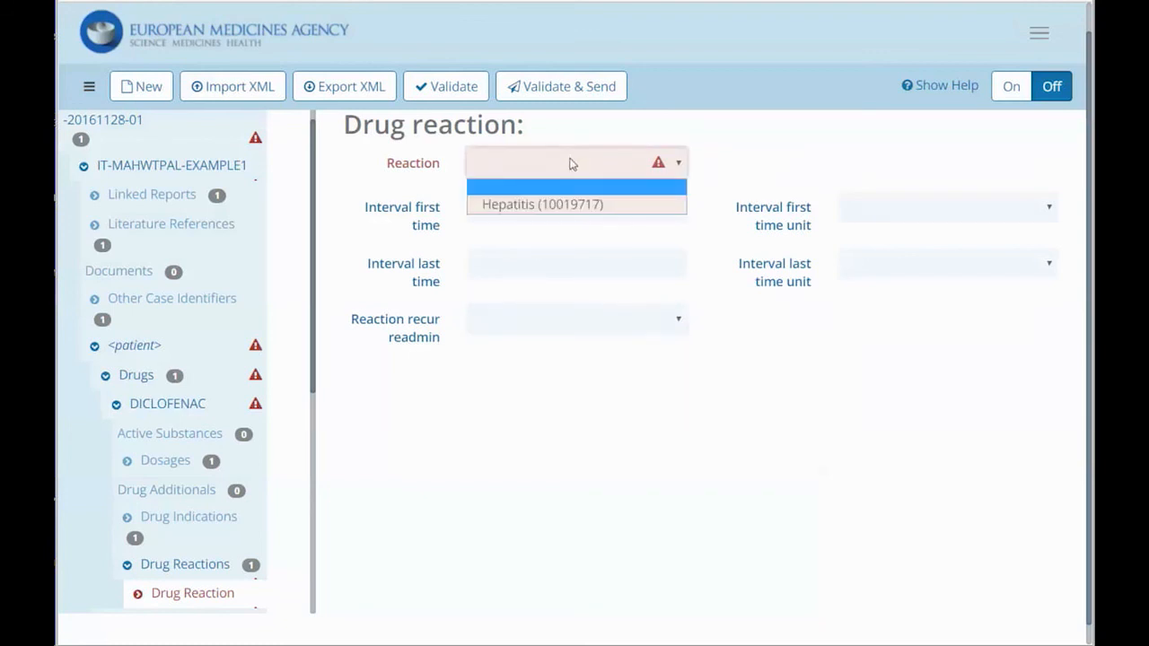
left_click(558, 210)
Add a drug reaction assessment under DICLOFENAC's drug reaction and open it.
left_click_drag(311, 388, 290, 505)
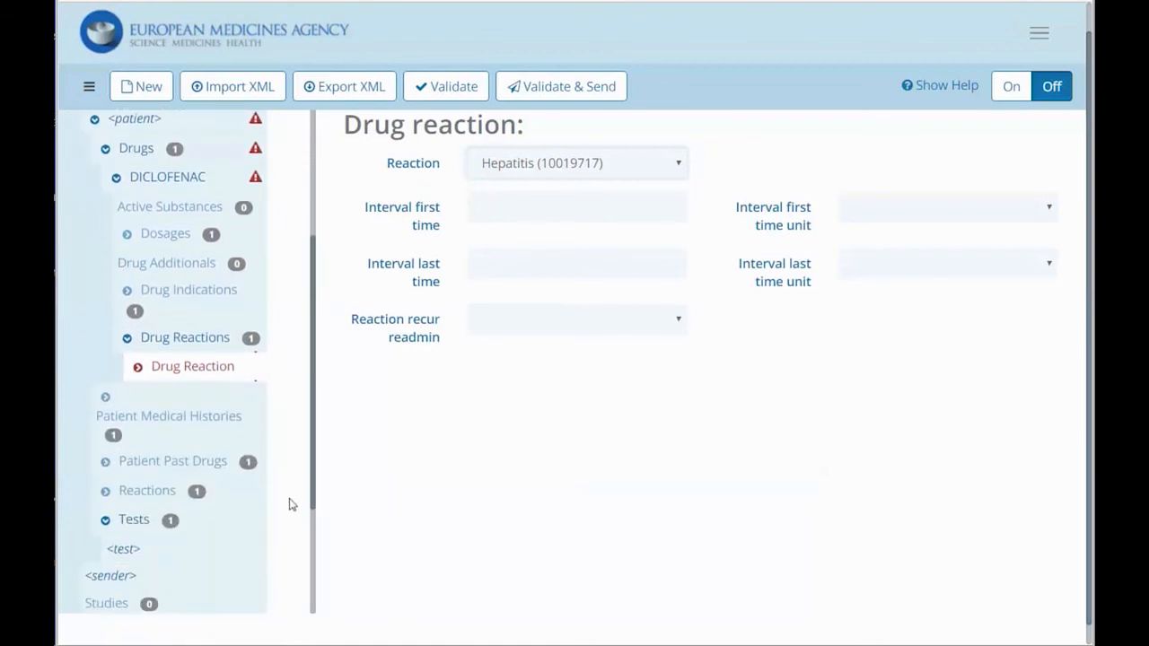
left_click(137, 366)
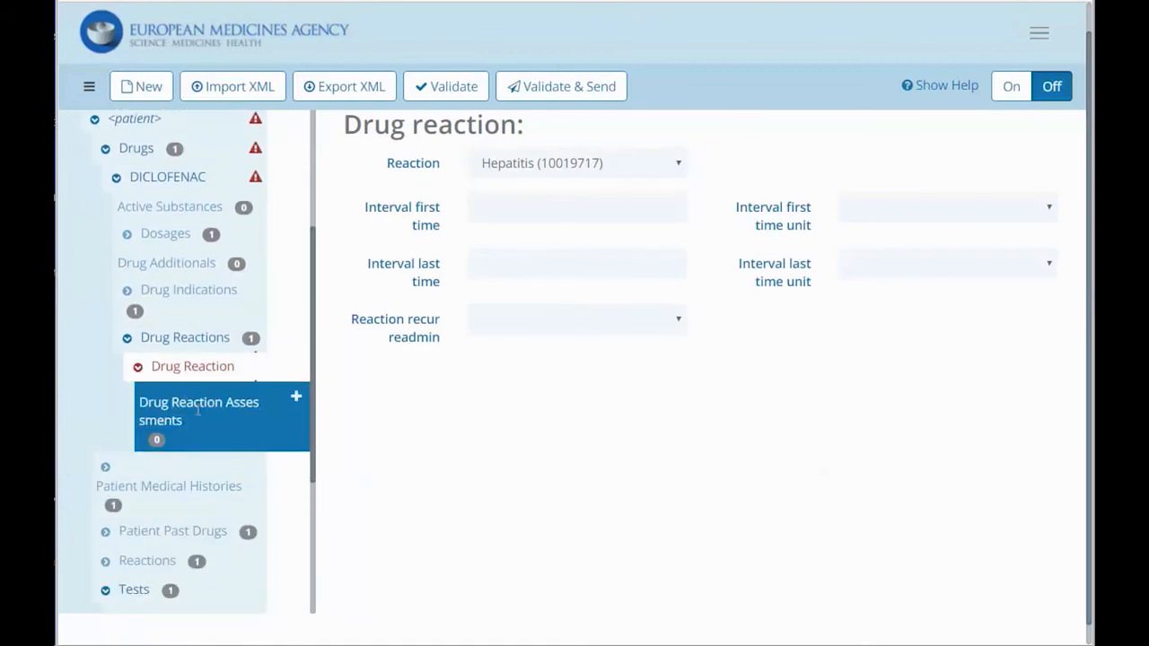
left_click(297, 397)
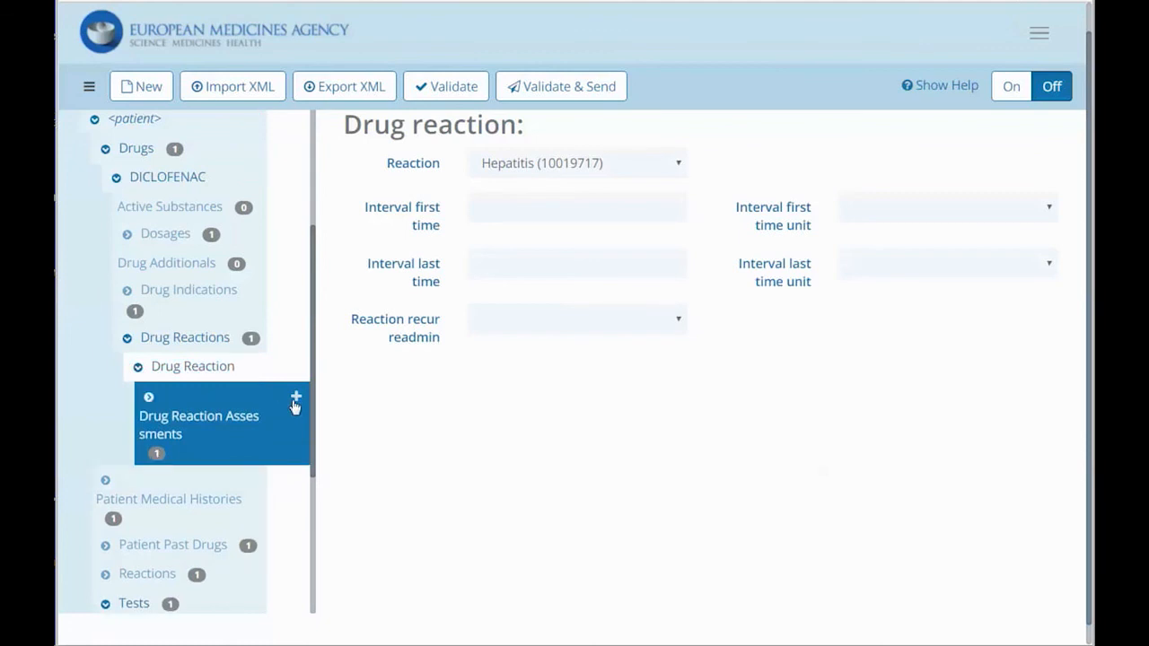
left_click(148, 397)
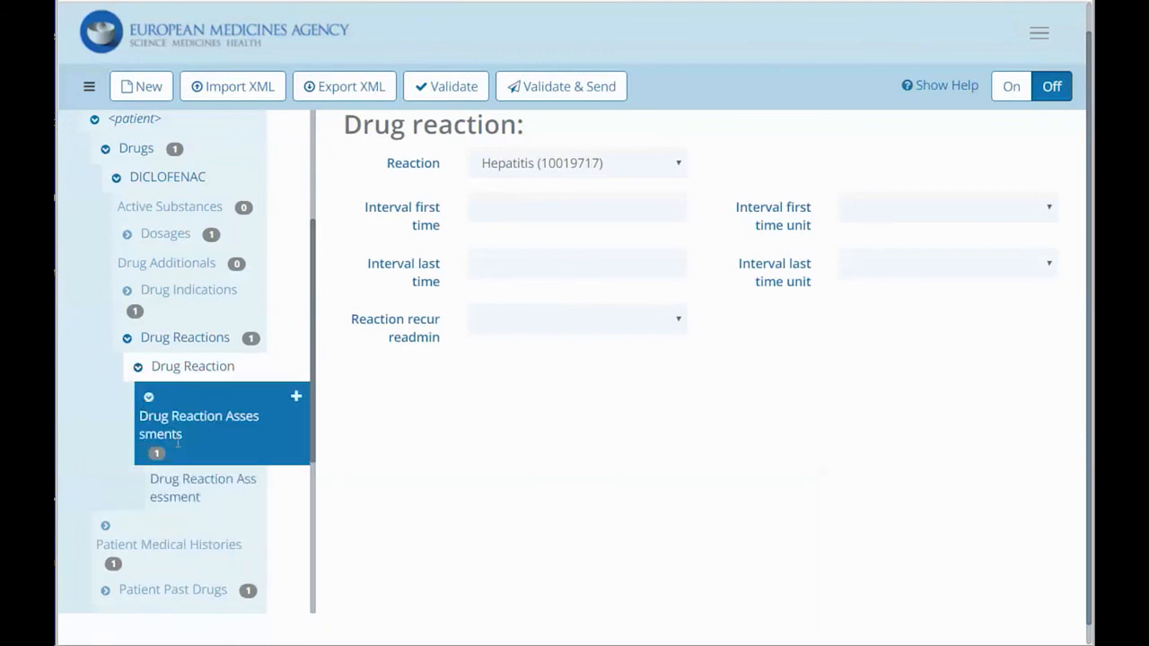
left_click(191, 490)
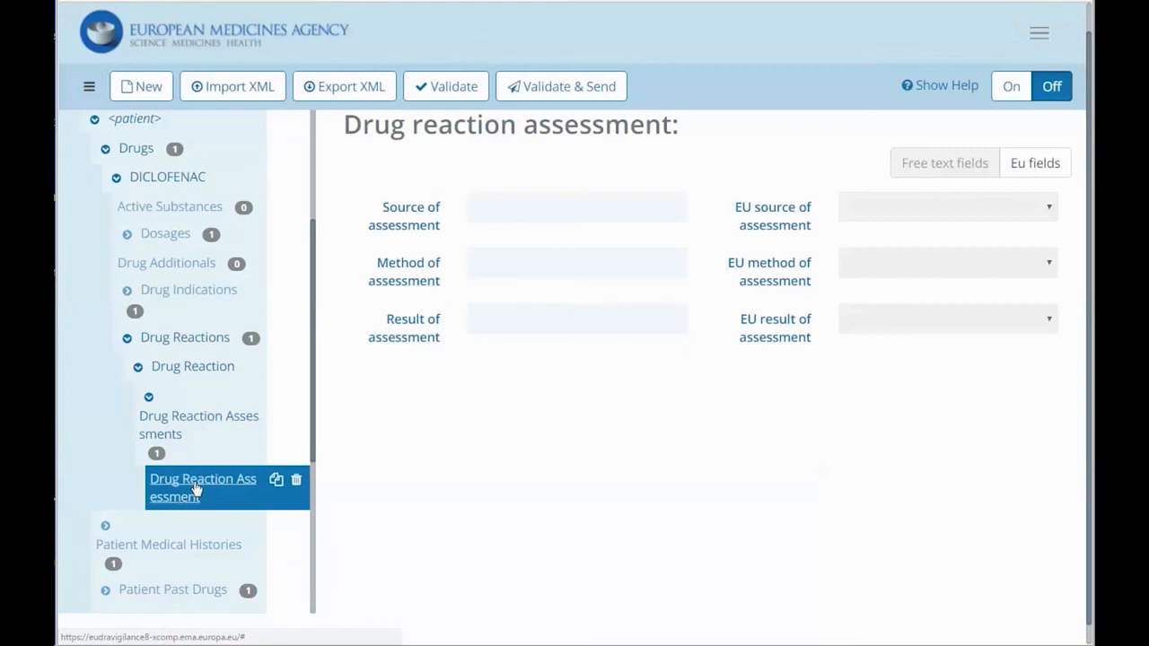
Switch the assessment to EU fields with source Health Care Professional, method EU Method of Assessment and result Reasonable possibility.
left_click(1043, 165)
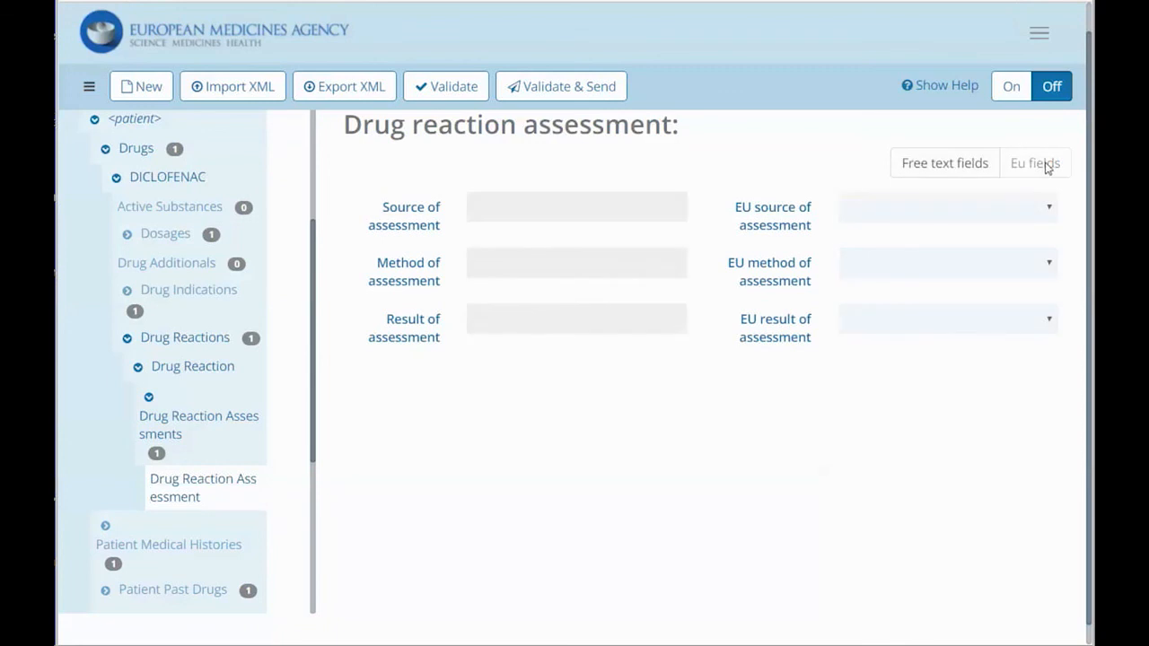
left_click(1011, 212)
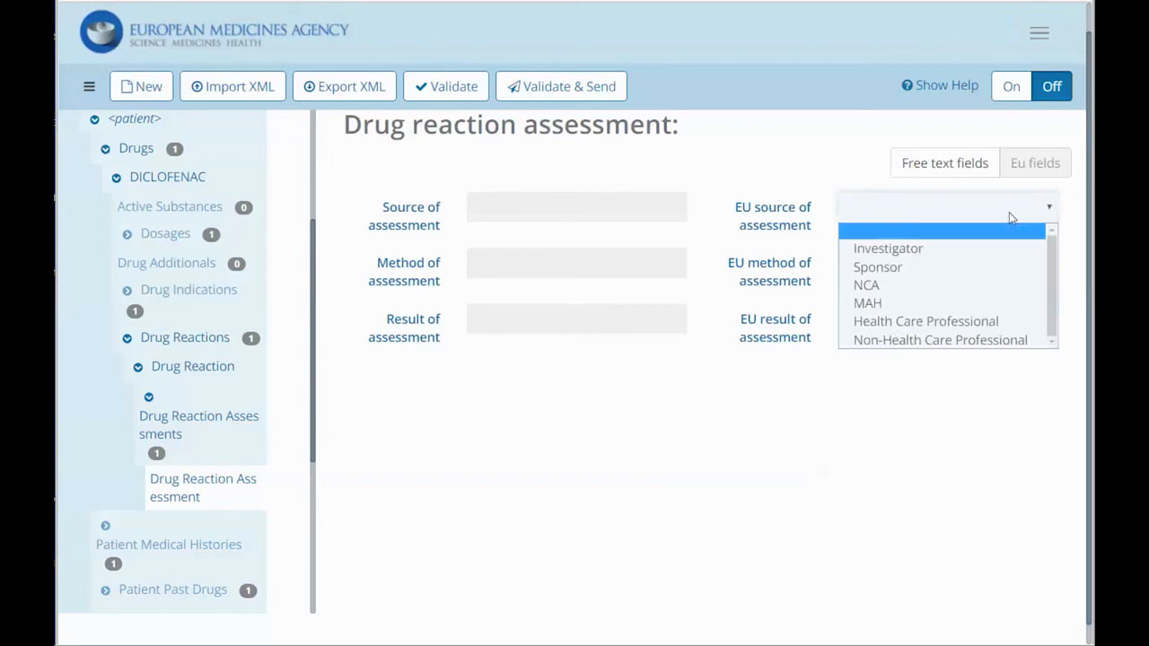
left_click(957, 319)
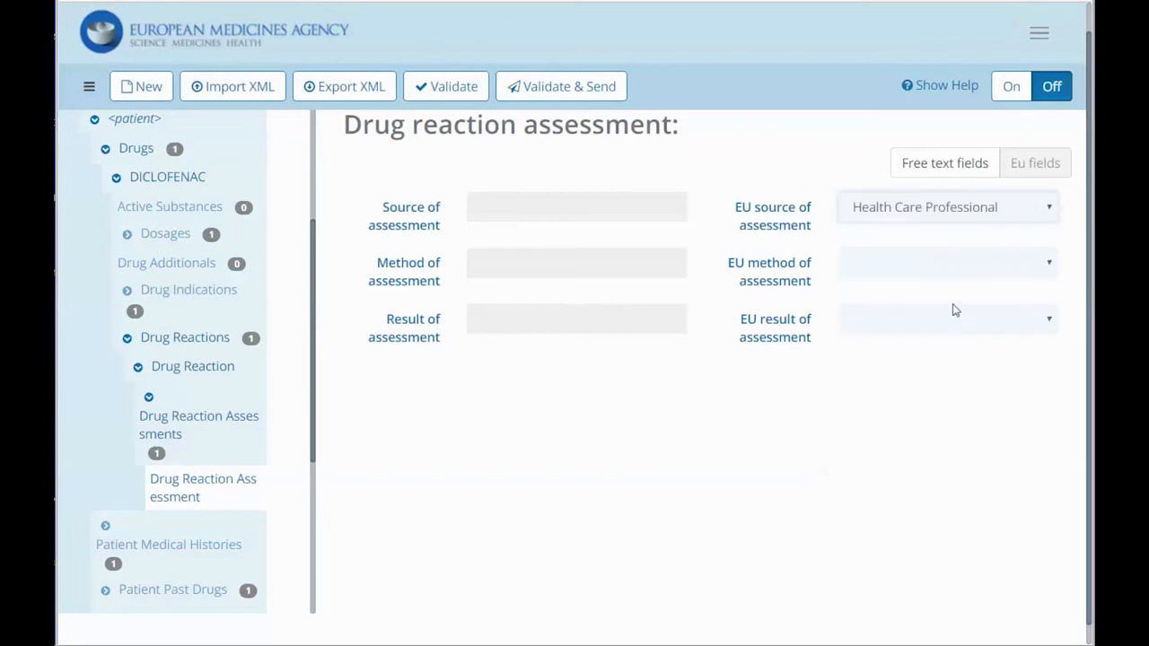
left_click(957, 260)
left_click(950, 303)
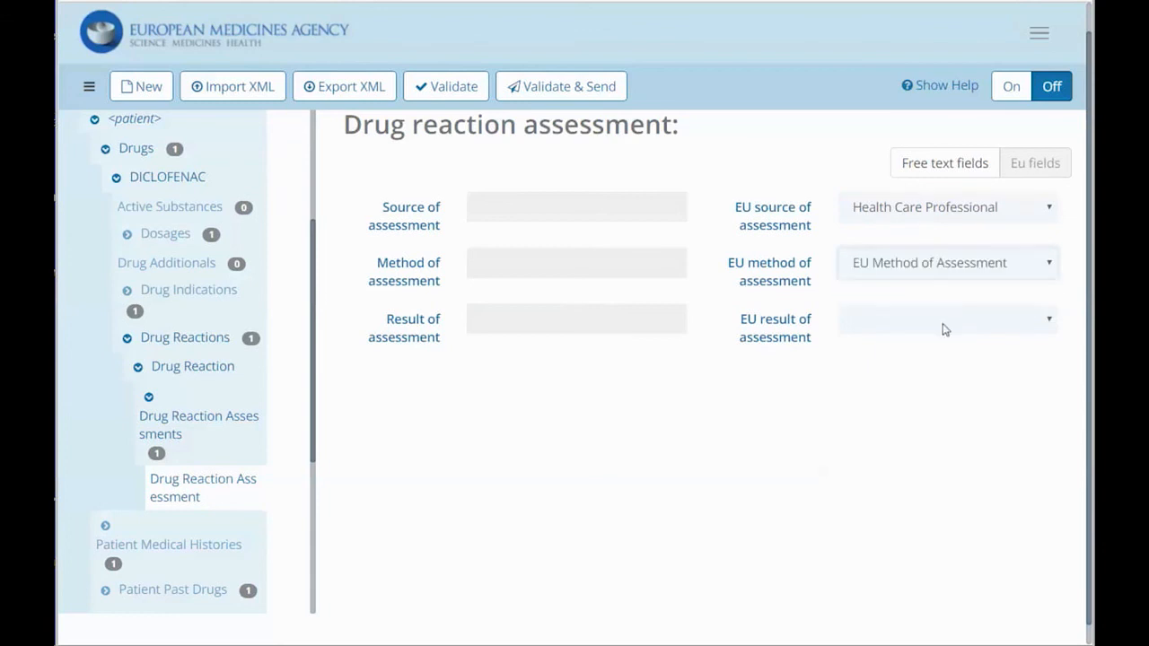
left_click(942, 325)
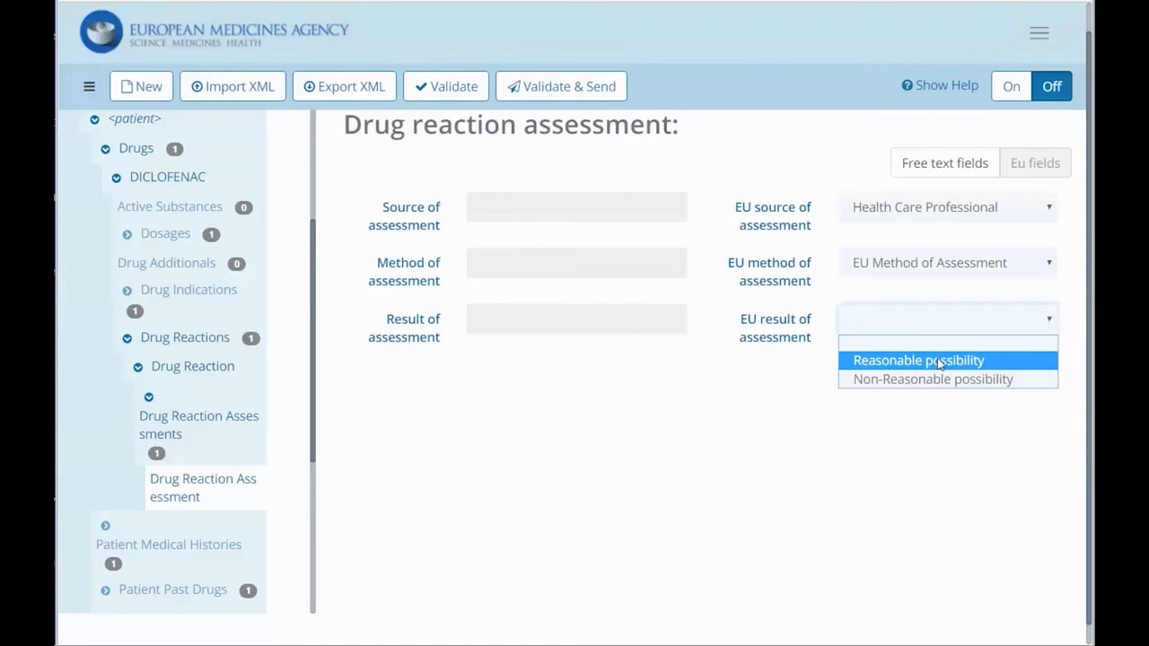
left_click(940, 361)
Add a second drug reaction assessment using EU fields, with source MAH, method EU Method of Assessment and result Reasonable possibility.
mouse_move(149, 412)
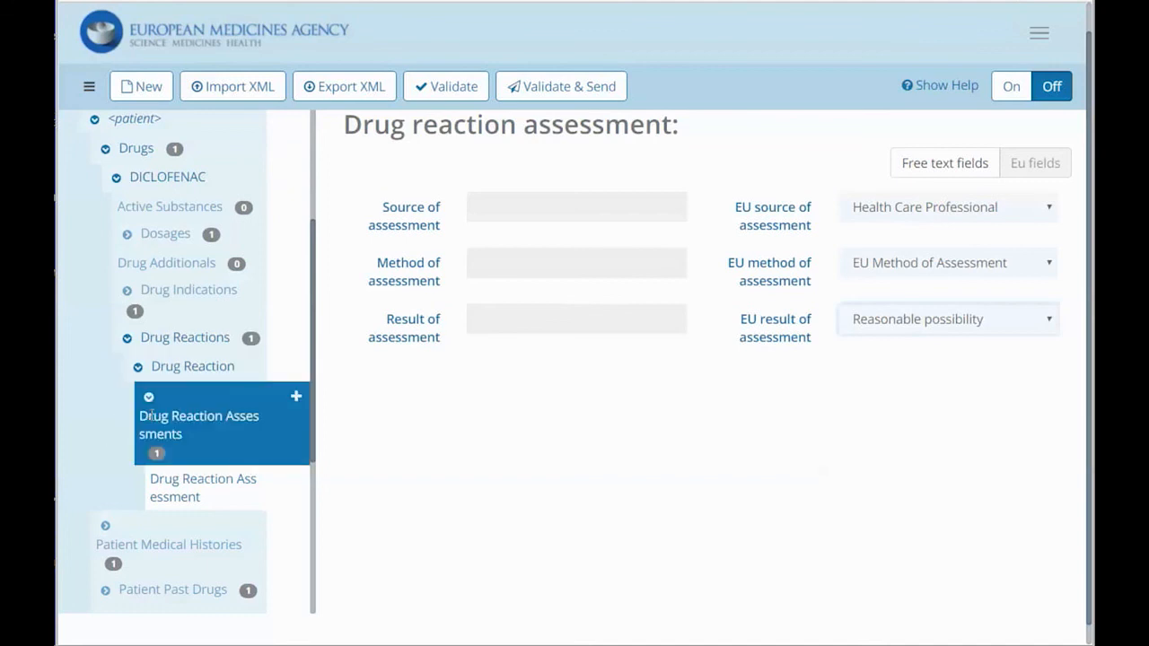
left_click(292, 410)
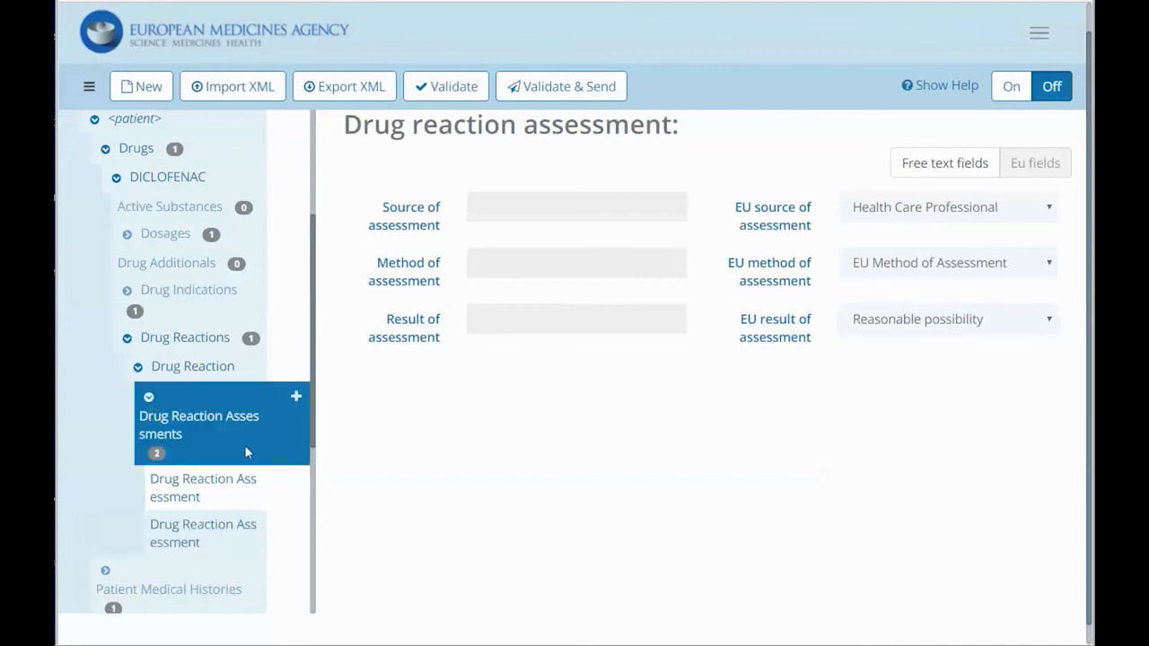
left_click(192, 538)
left_click(1031, 164)
left_click(970, 211)
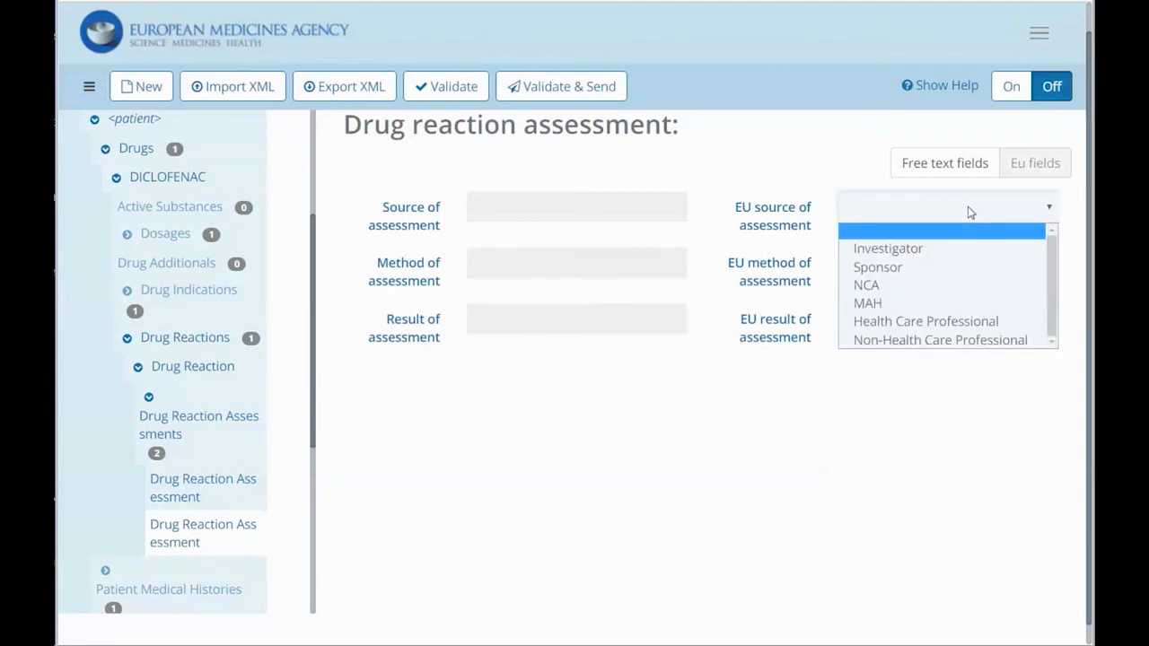
left_click(936, 304)
left_click(935, 269)
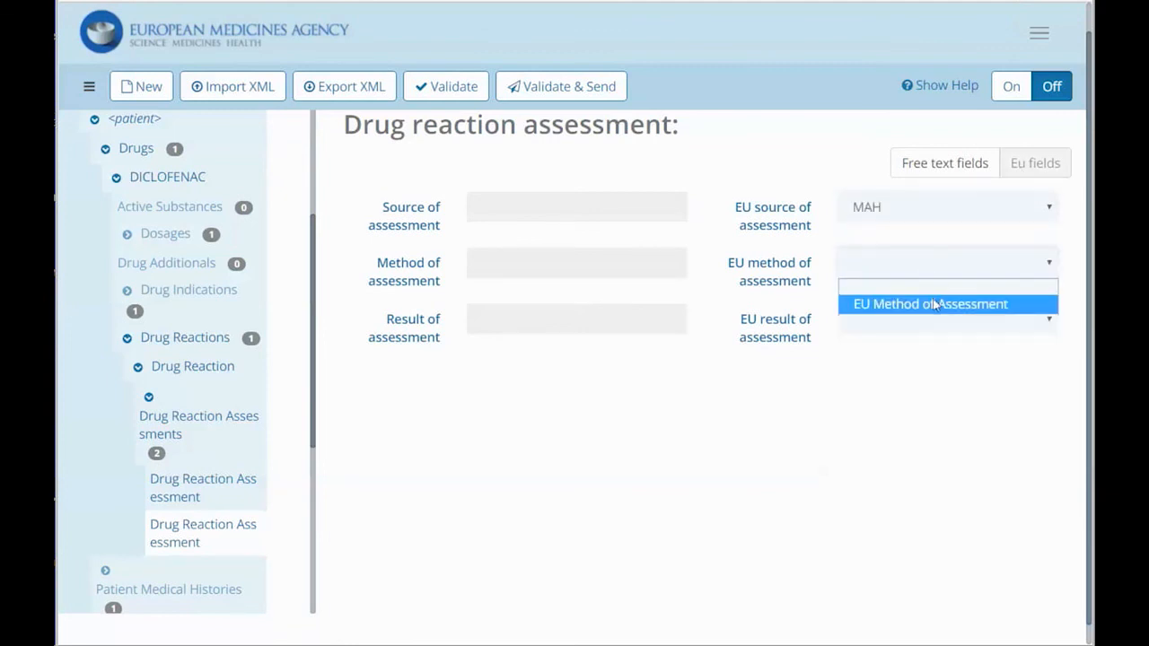
left_click(937, 303)
left_click(925, 325)
left_click(916, 360)
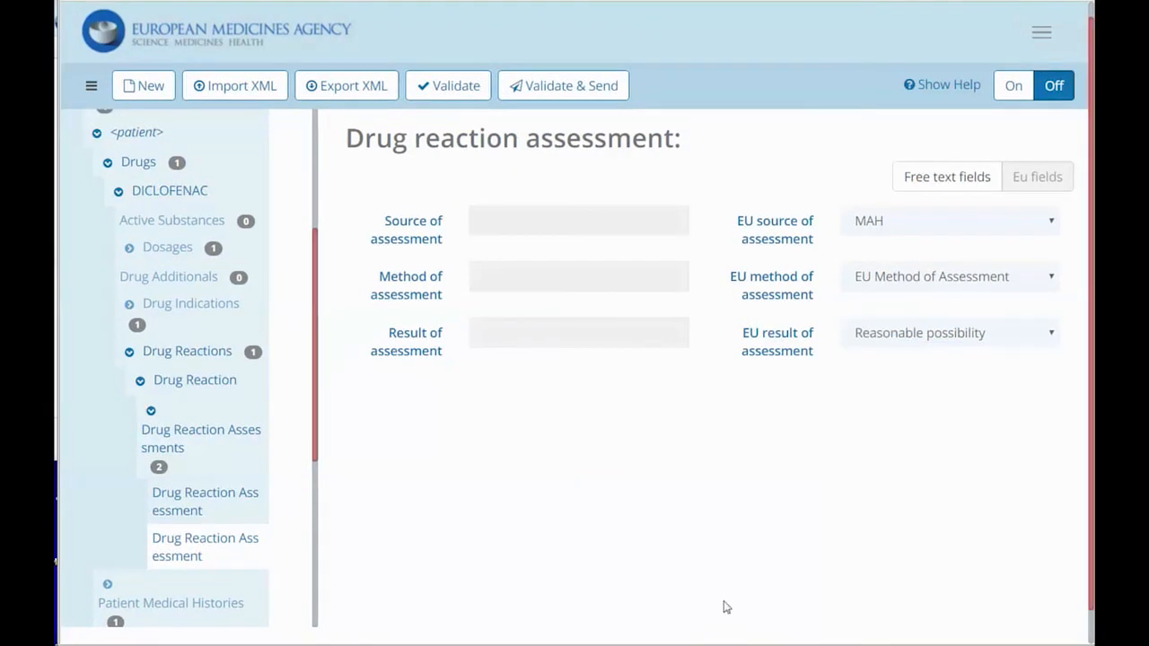
Validate the message, set the safety report's Additional document field to No, and validate again.
left_click(464, 87)
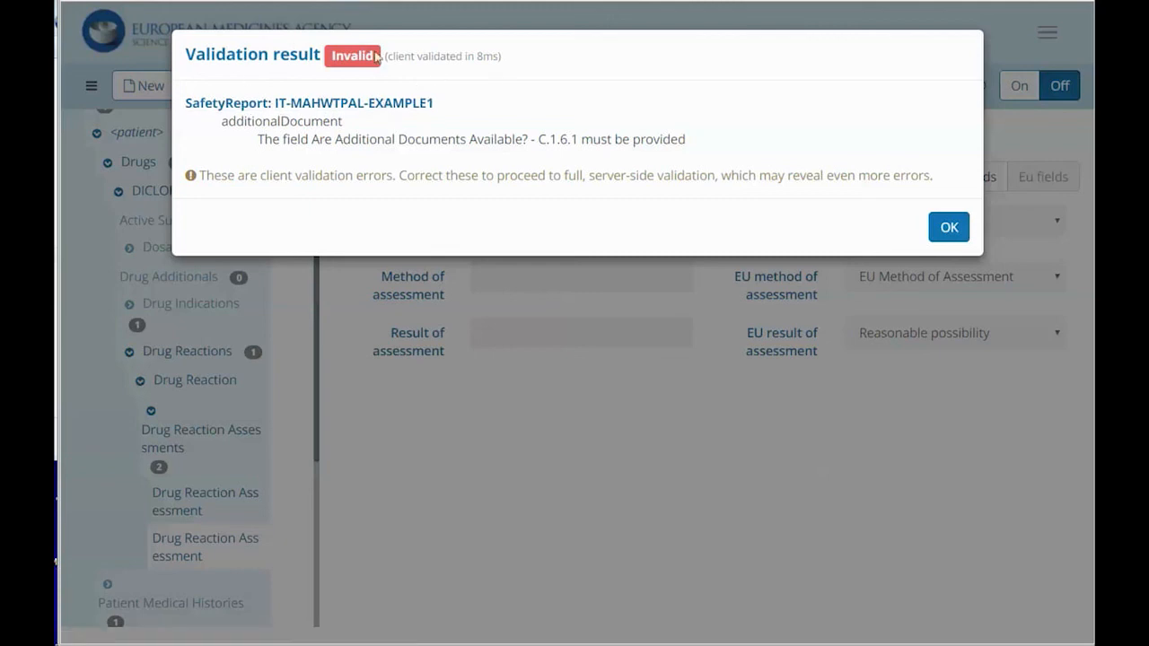
left_click(351, 104)
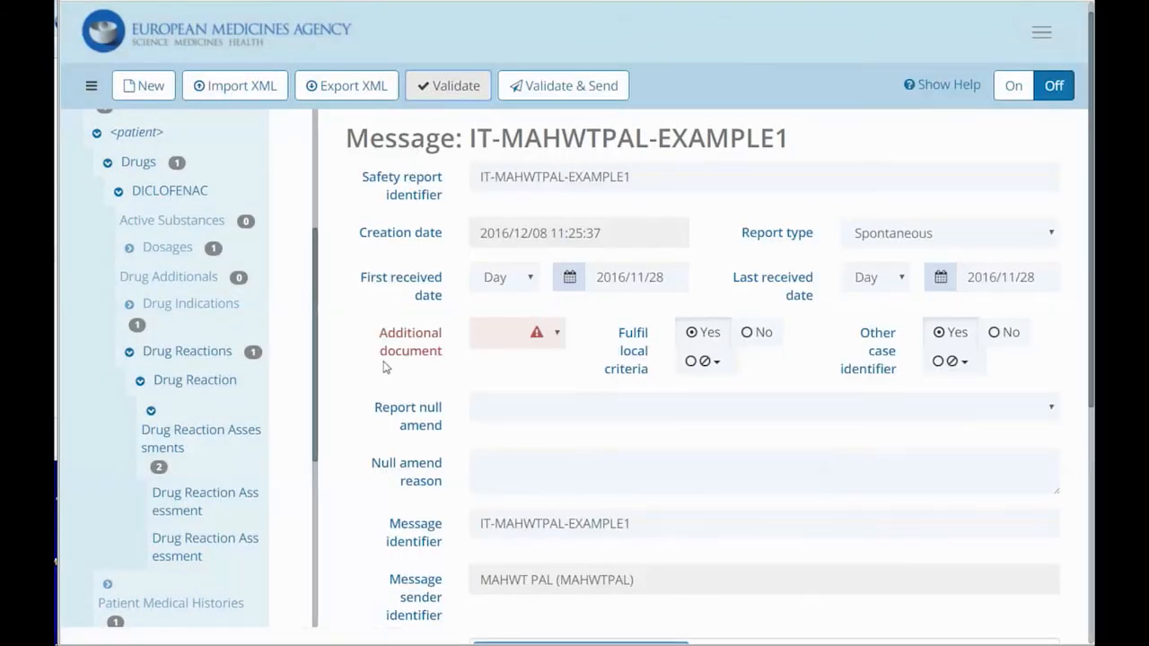
left_click(557, 334)
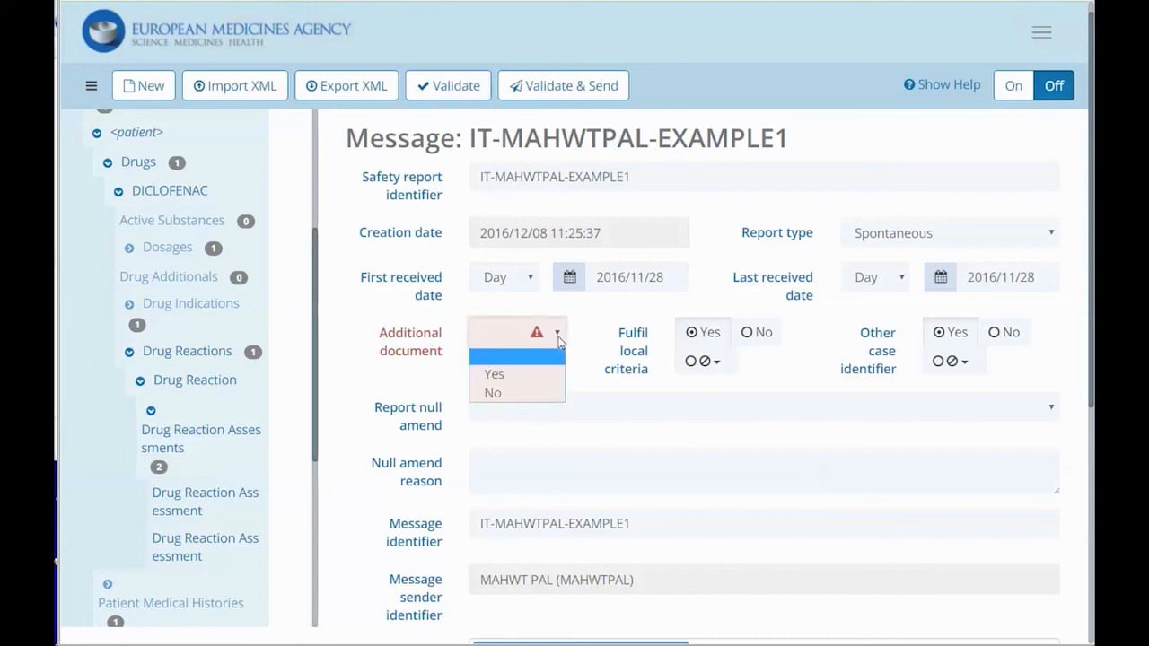
left_click(500, 393)
left_click(447, 86)
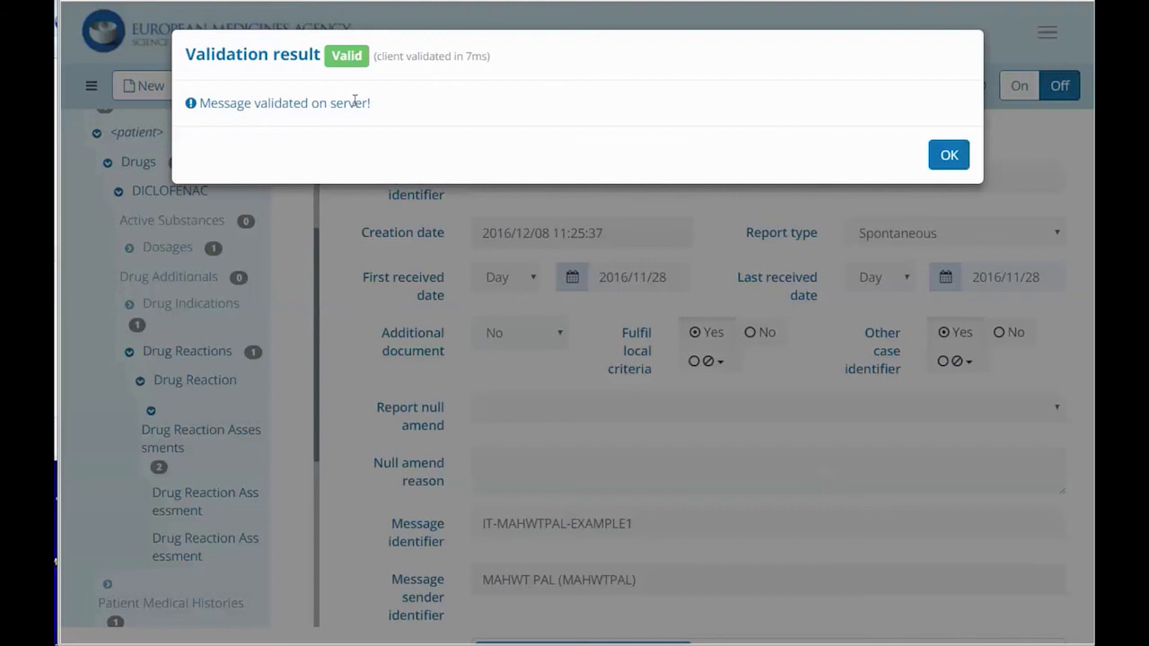
left_click(951, 157)
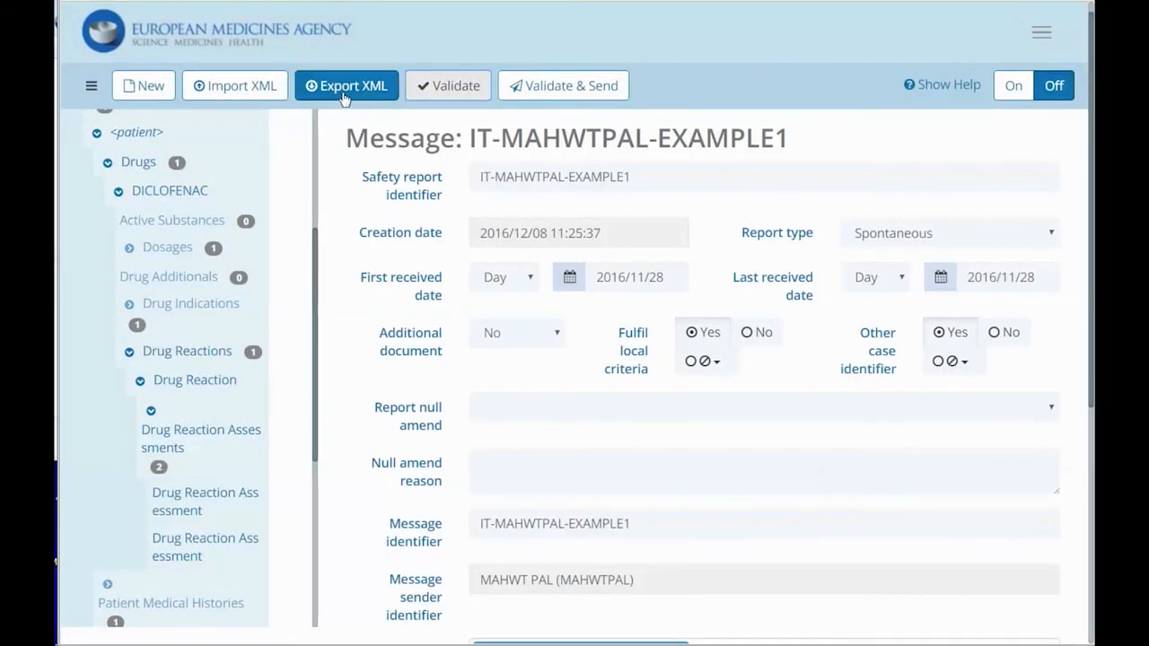
Export the safety report as XML, and validate and send the message.
left_click(350, 94)
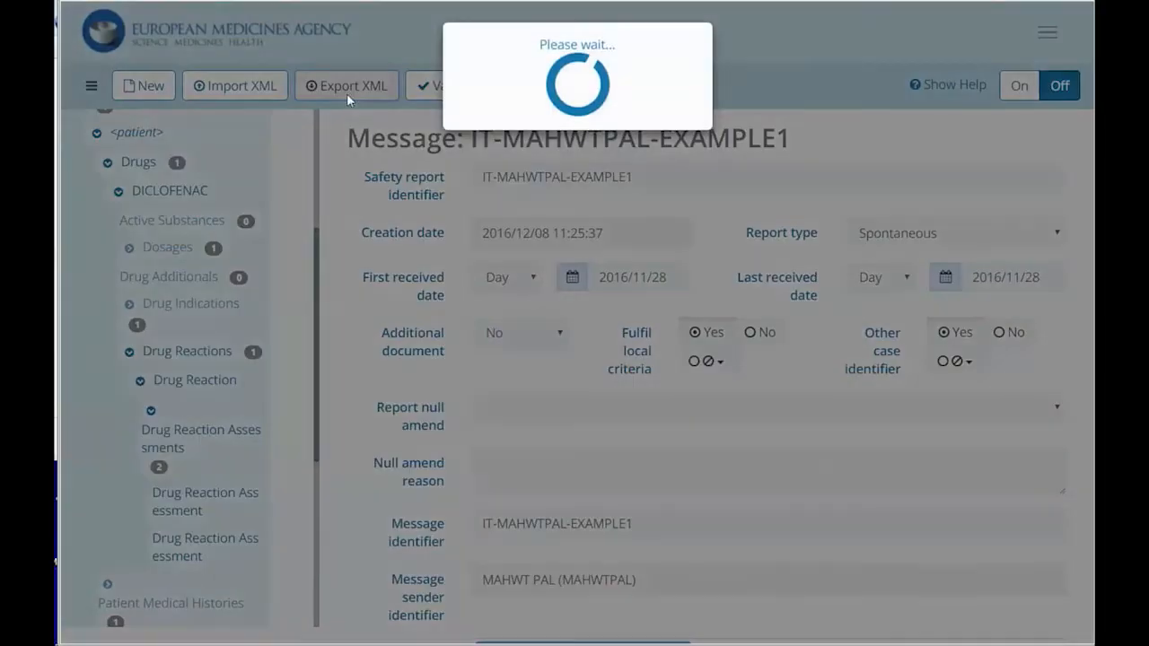
left_click(688, 157)
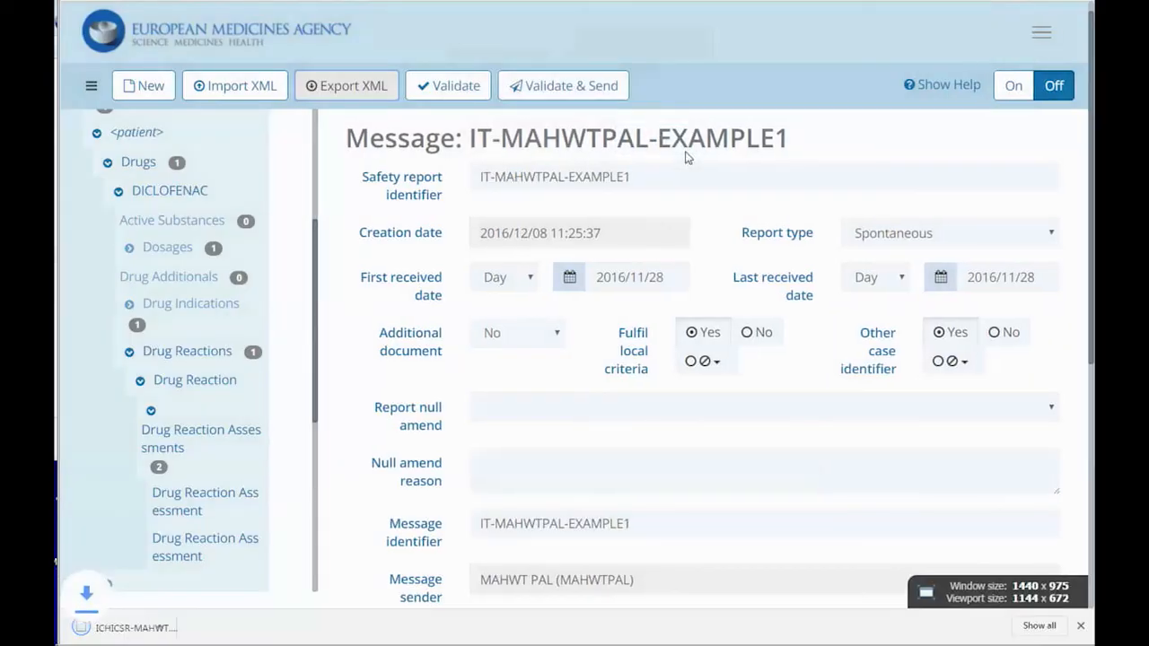
left_click(525, 90)
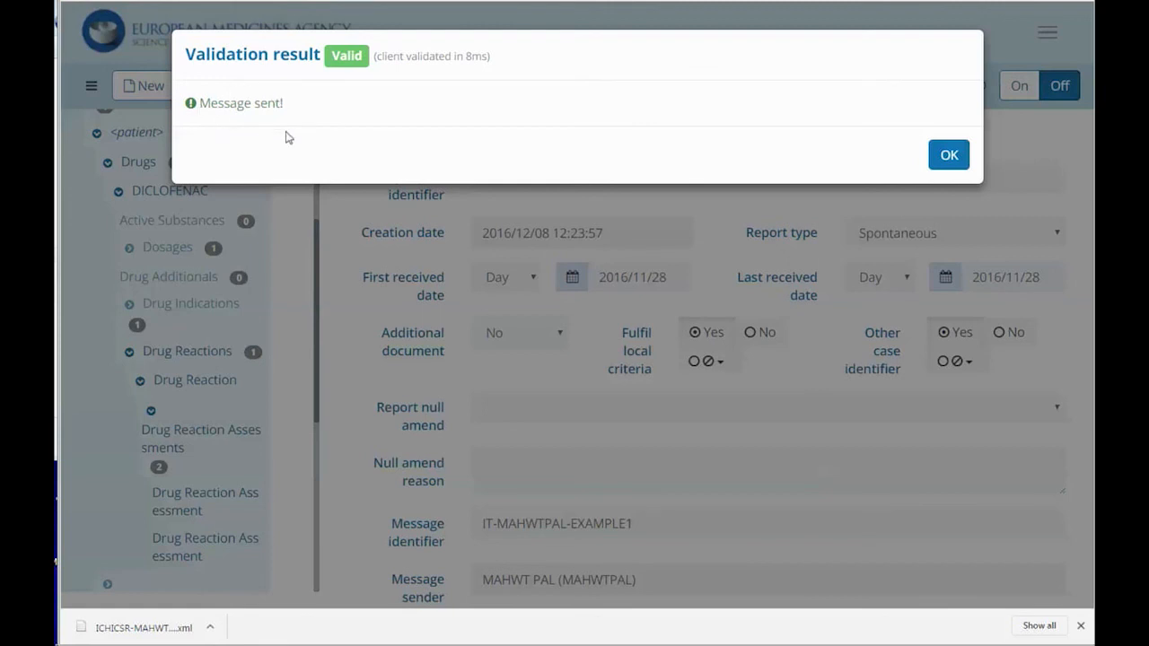
left_click(953, 156)
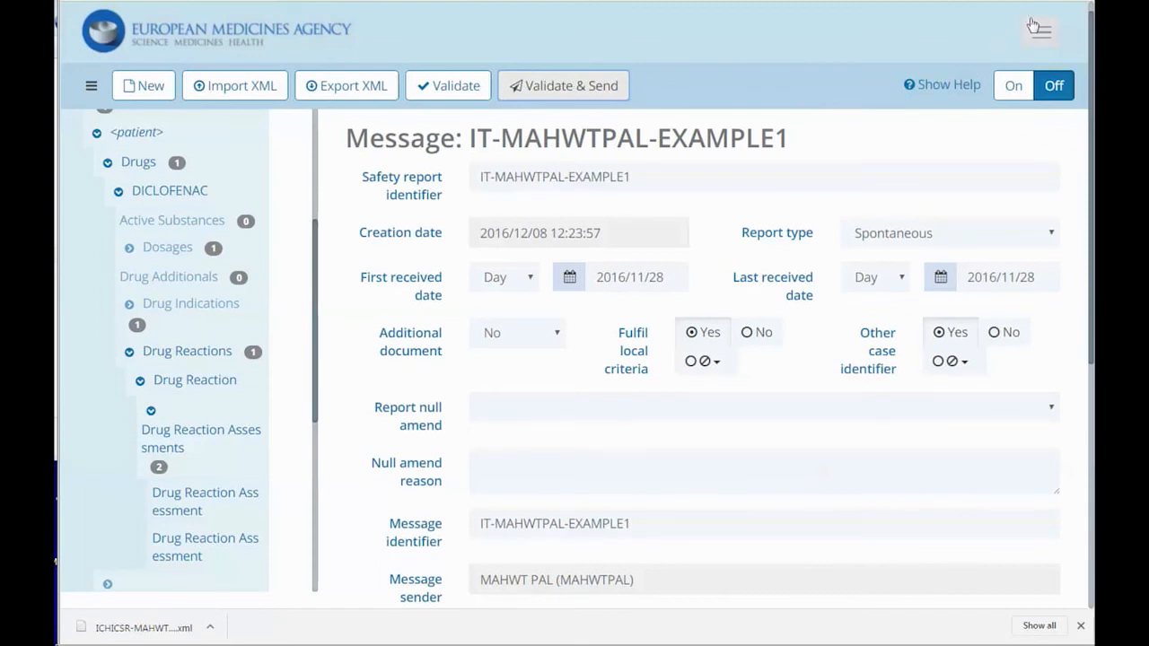
Open the WEB Trader outbox to check the message at the top of the list.
left_click(1039, 32)
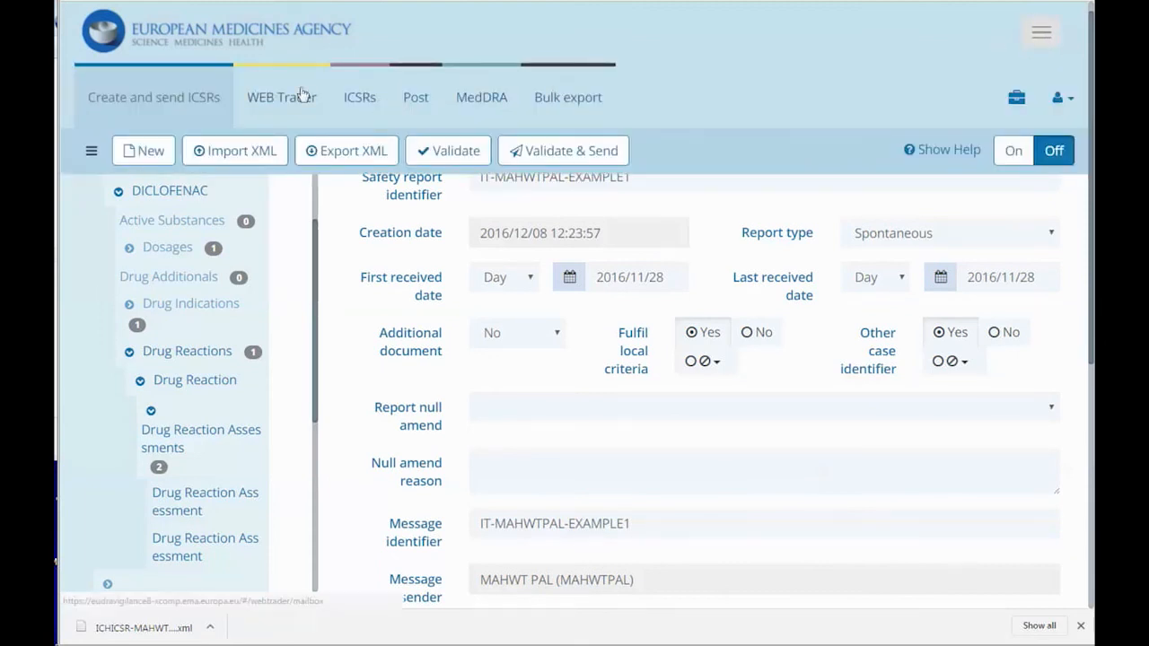
left_click(269, 95)
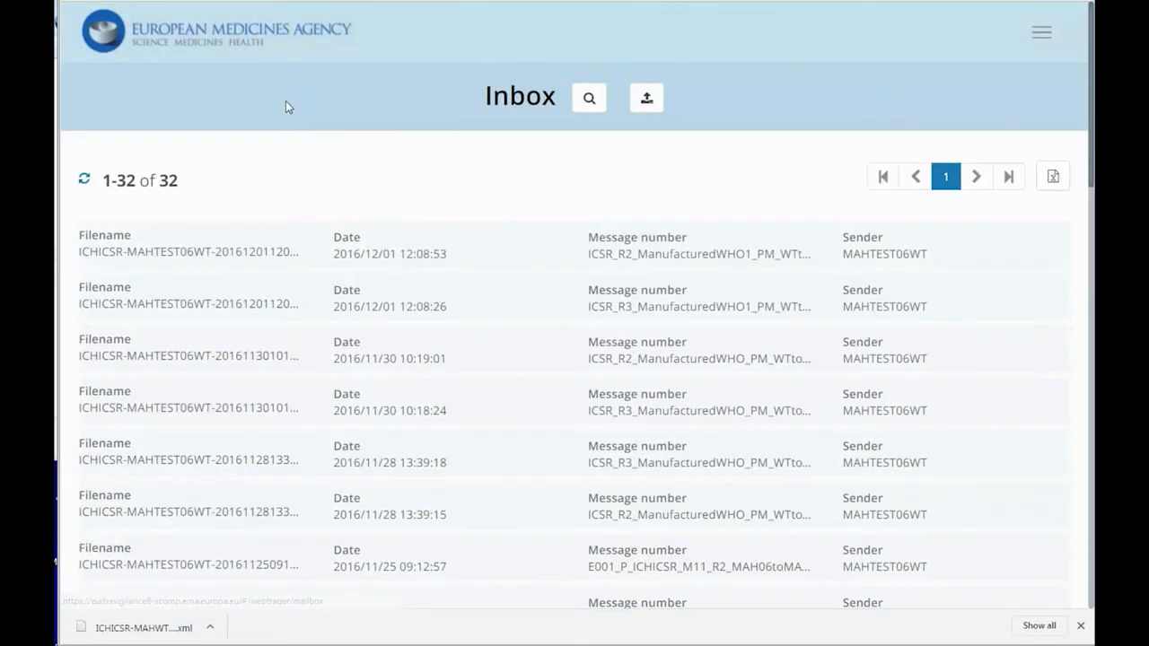
left_click(646, 98)
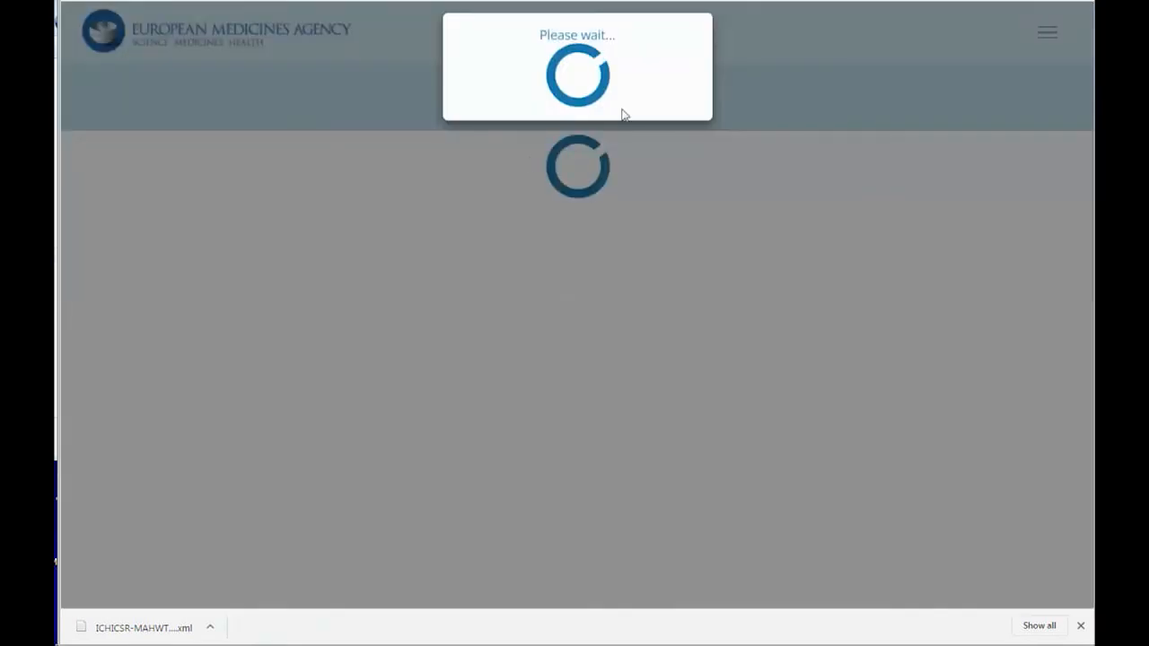
mouse_move(480, 271)
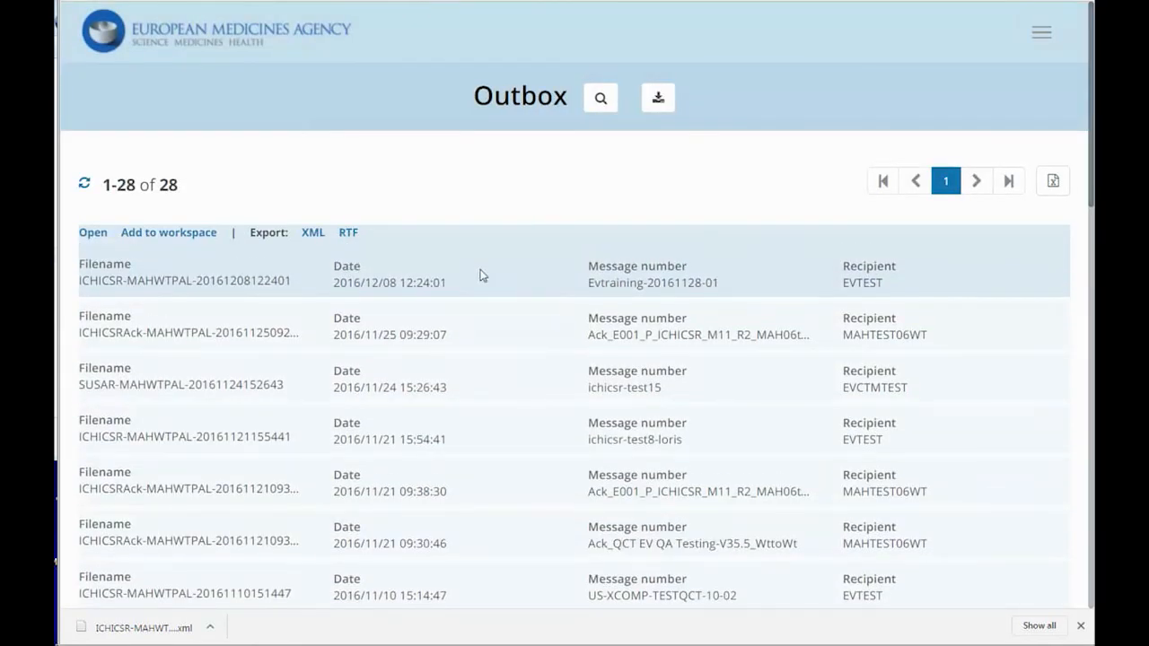